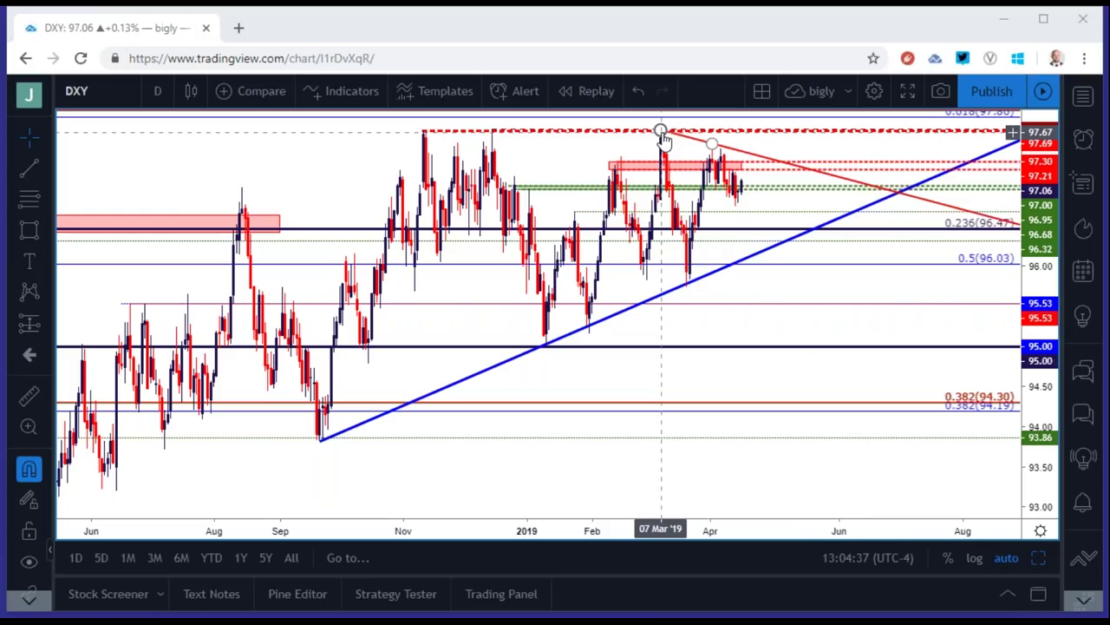
Change the DXY chart interval from daily (D) to 4-hour candles.
scroll(595, 209, "up", 3)
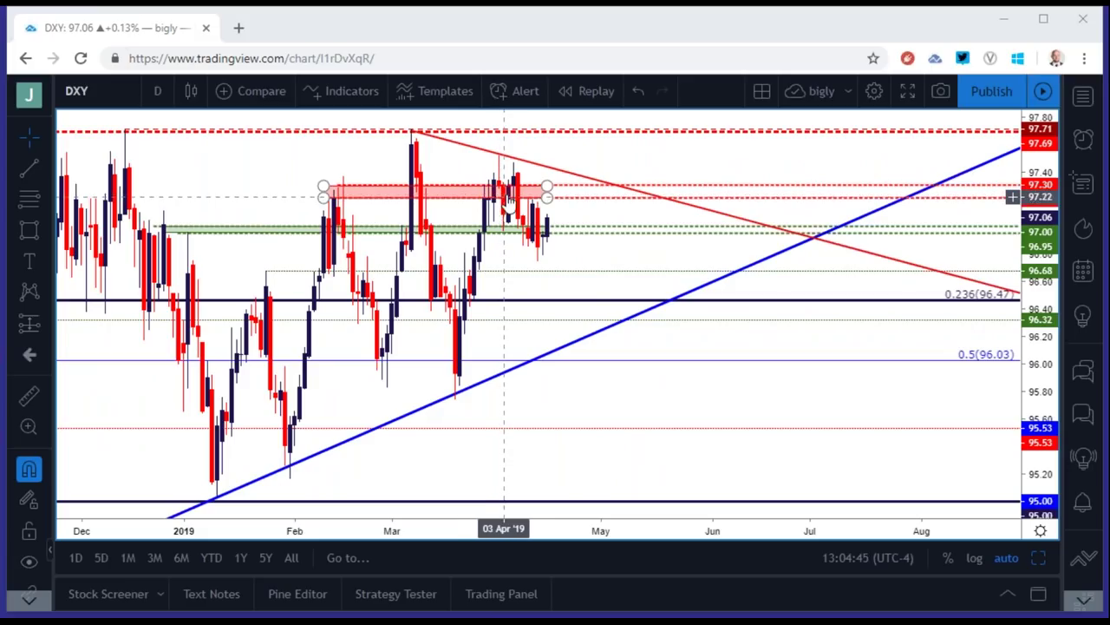
left_click(157, 90)
left_click(172, 356)
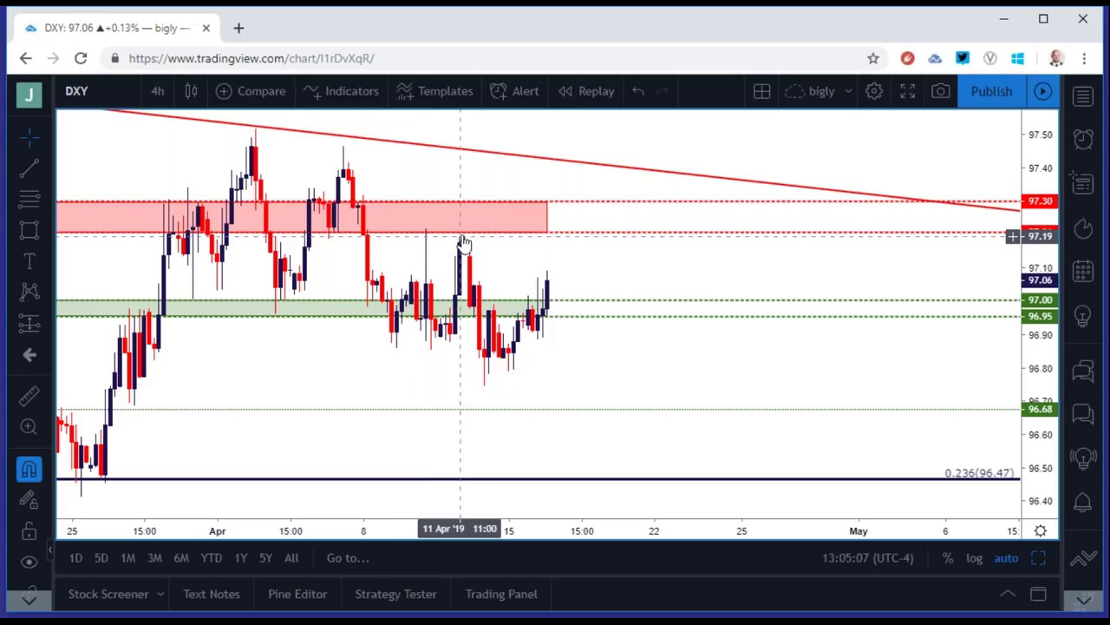
Put DXY on 2-hour candles and scroll the view to review zones and levels.
scroll(464, 243, "down", 4)
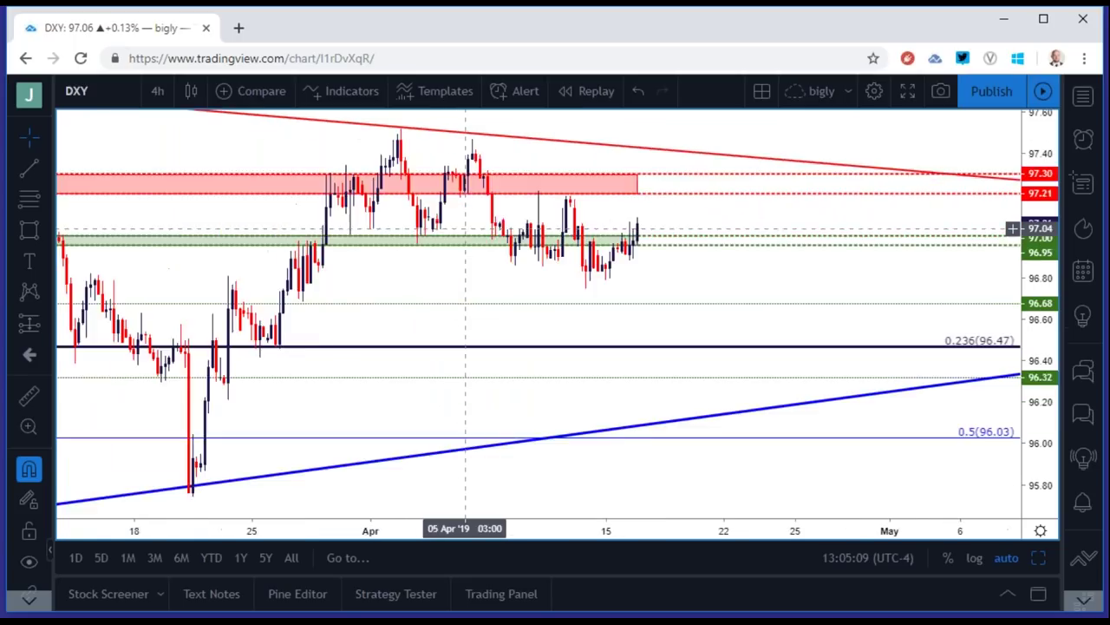
scroll(466, 228, "down", 3)
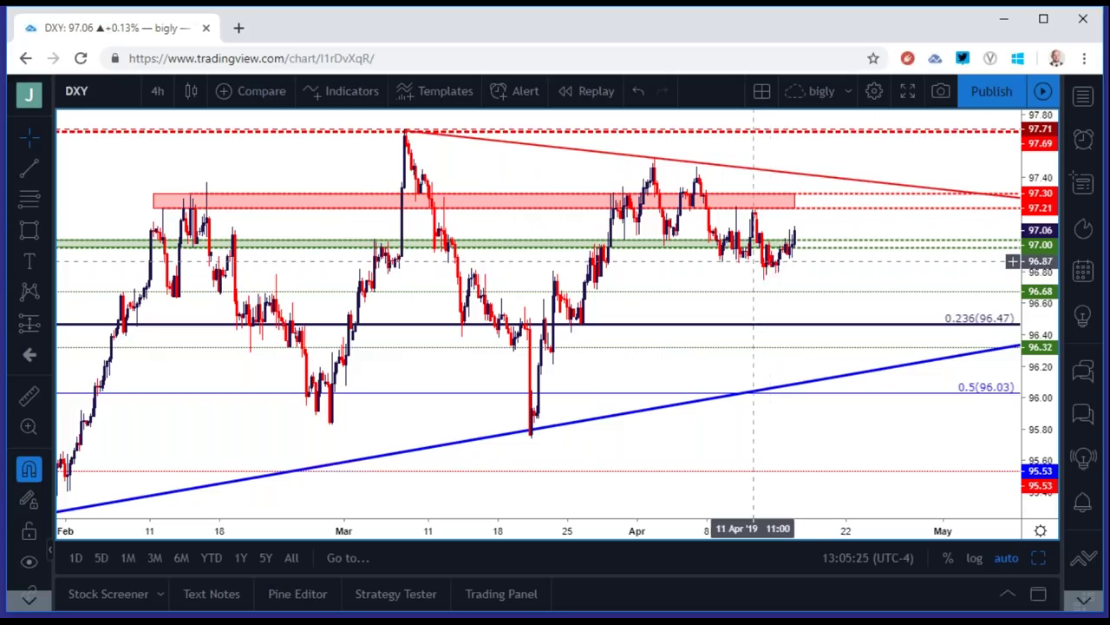
left_click(156, 91)
left_click(202, 300)
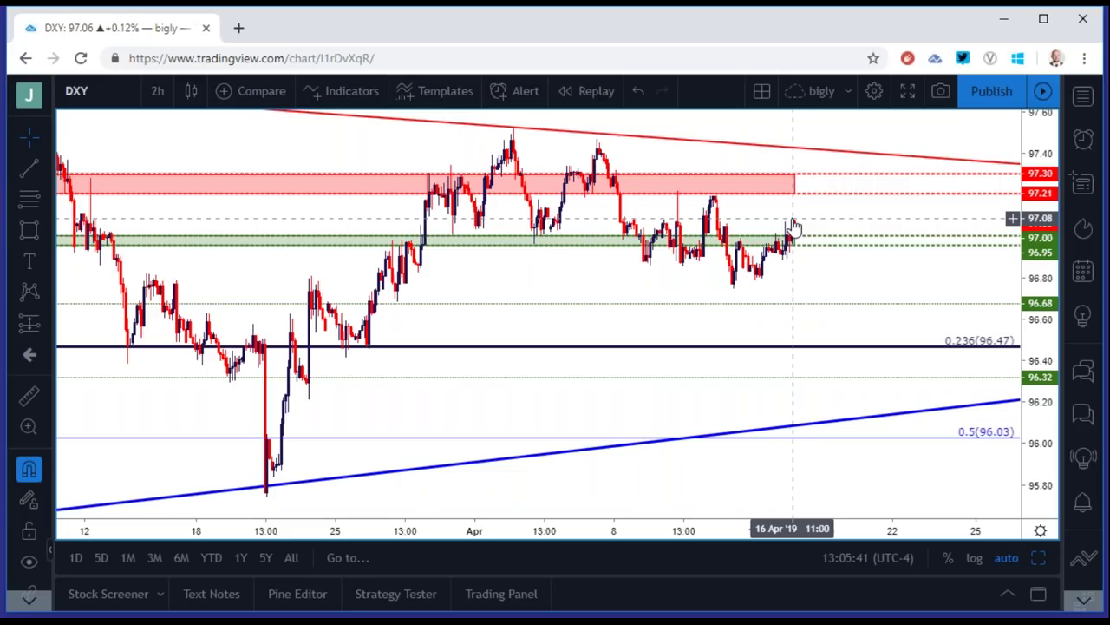
scroll(752, 218, "up", 4)
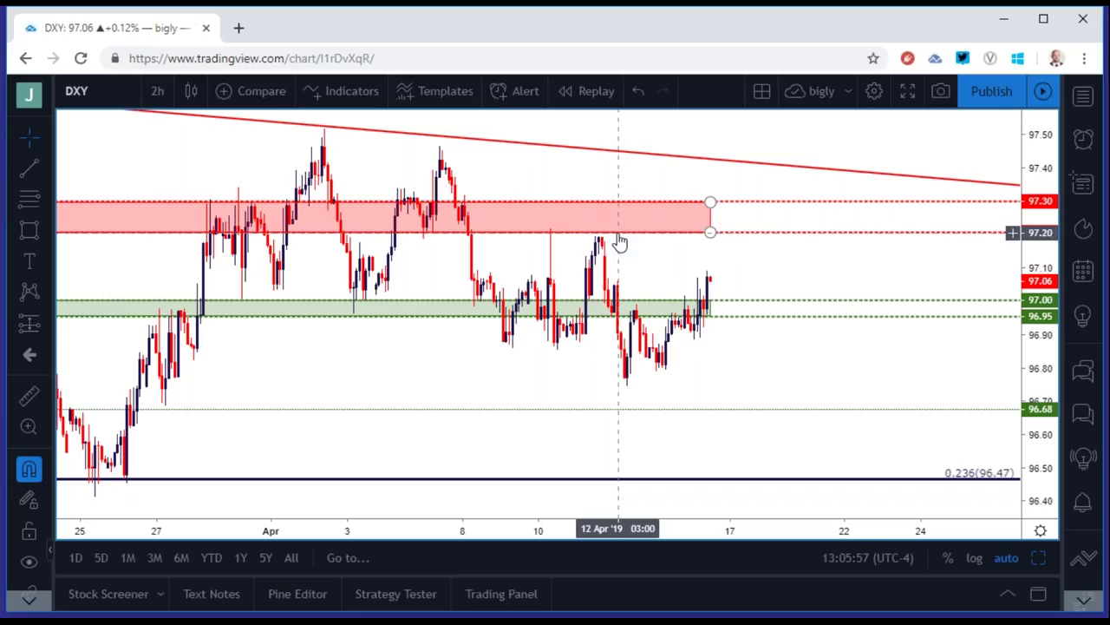
scroll(620, 243, "down", 3)
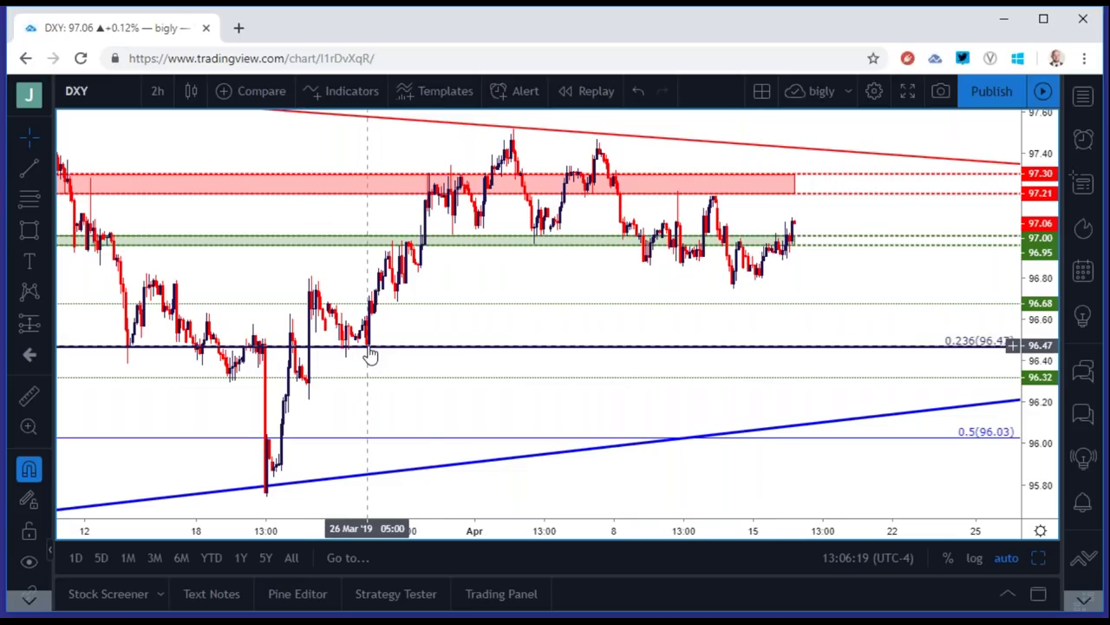
Switch DXY to weekly candles and zoom out.
left_click(157, 92)
left_click(186, 427)
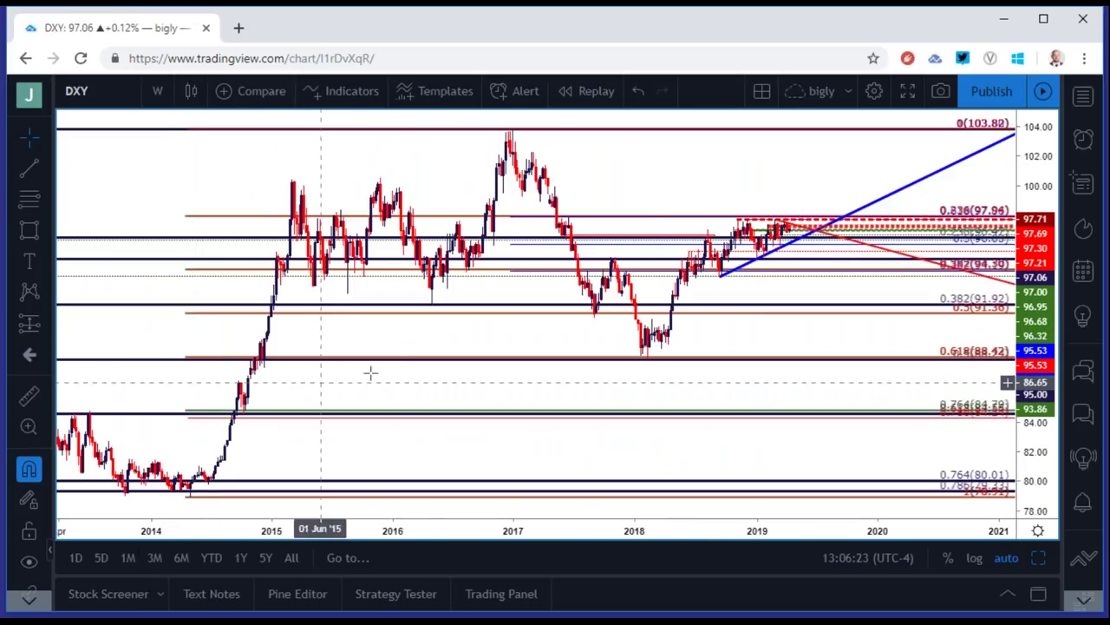
scroll(370, 373, "down", 4)
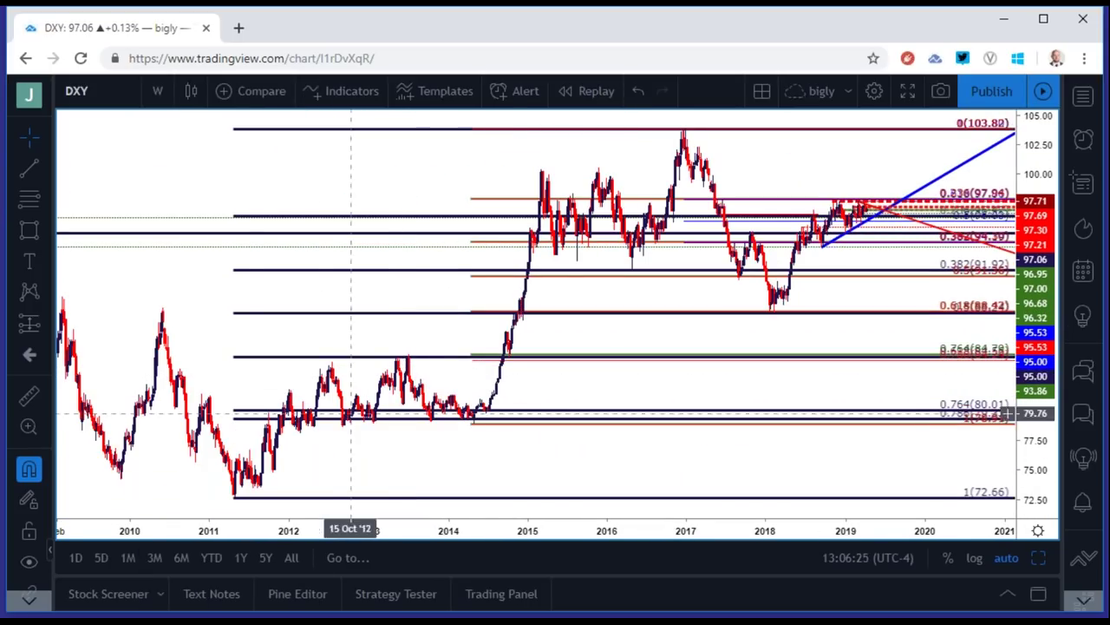
Select the long-term Fibonacci retracement drawing to inspect its levels back to 2011.
left_click(235, 498)
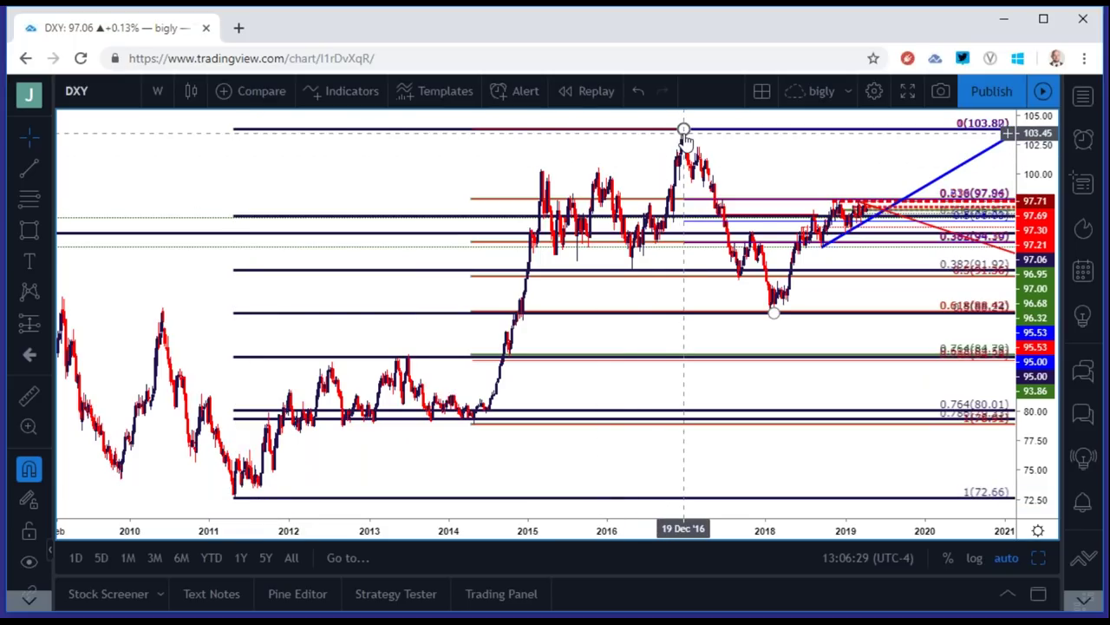
scroll(657, 154, "up", 5)
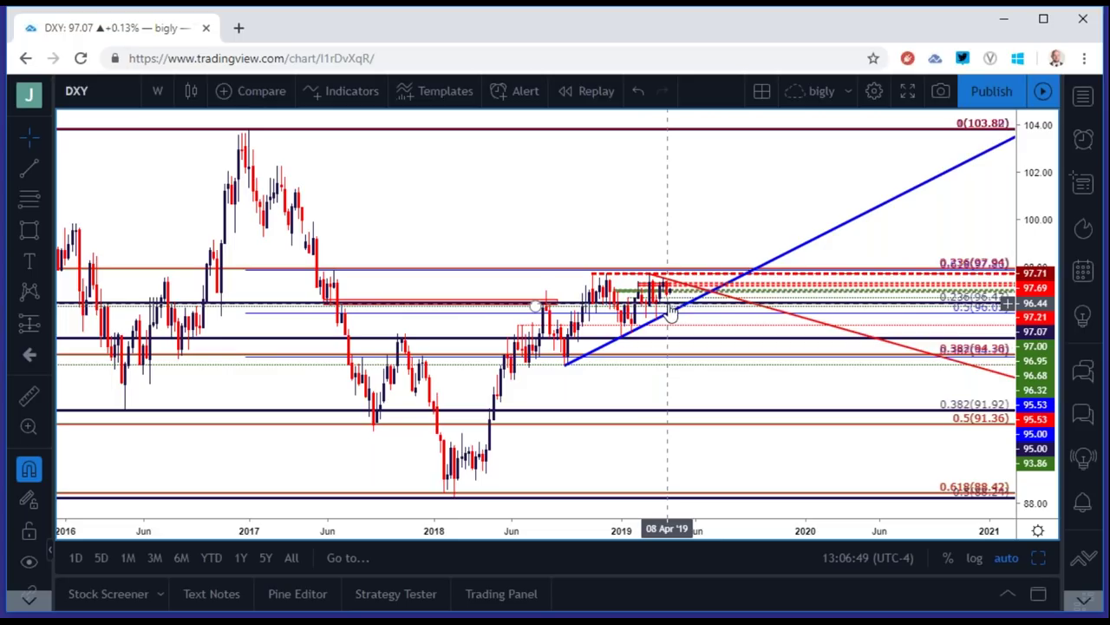
left_click(157, 90)
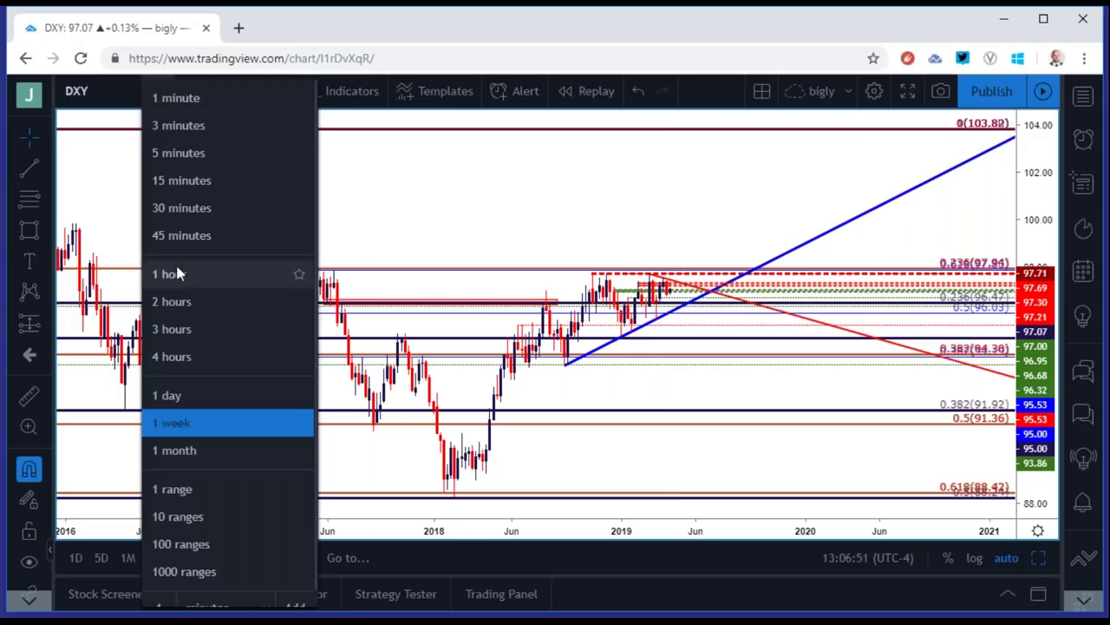
Return DXY to 4-hour candles, reviewing the 0.236 (96.47) and 0.5 (96.03) levels.
left_click(181, 355)
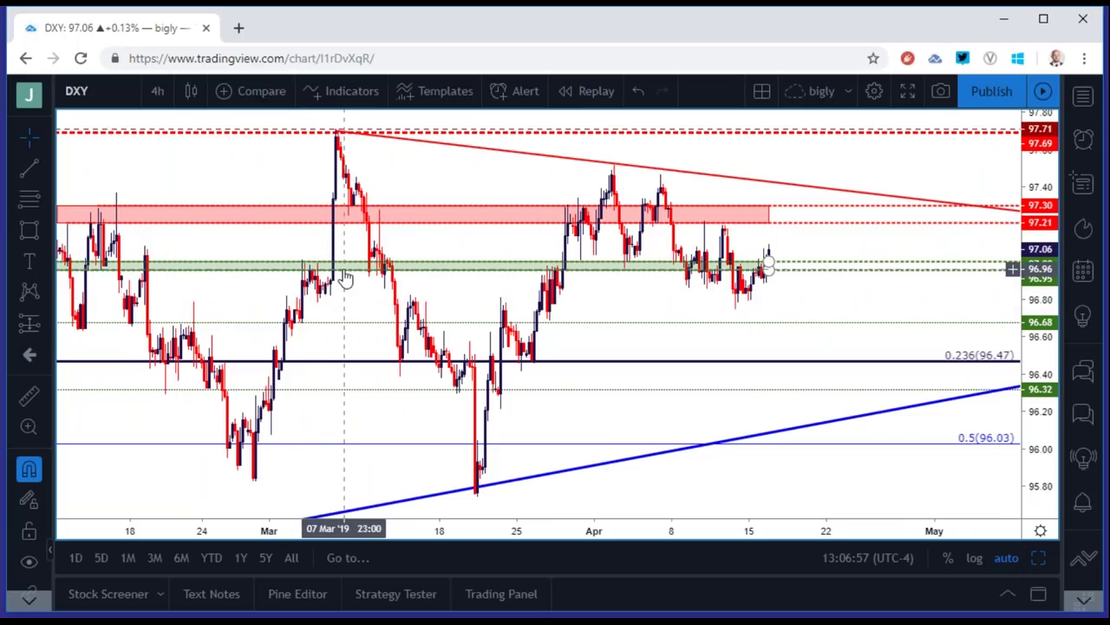
left_click(103, 91)
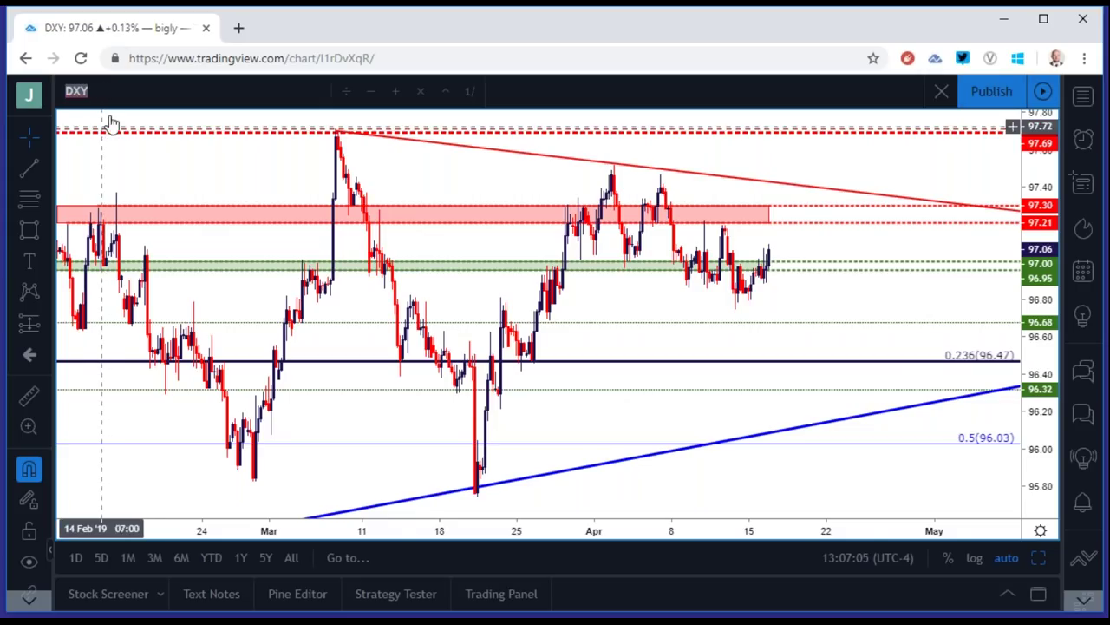
scroll(699, 253, "down", 2)
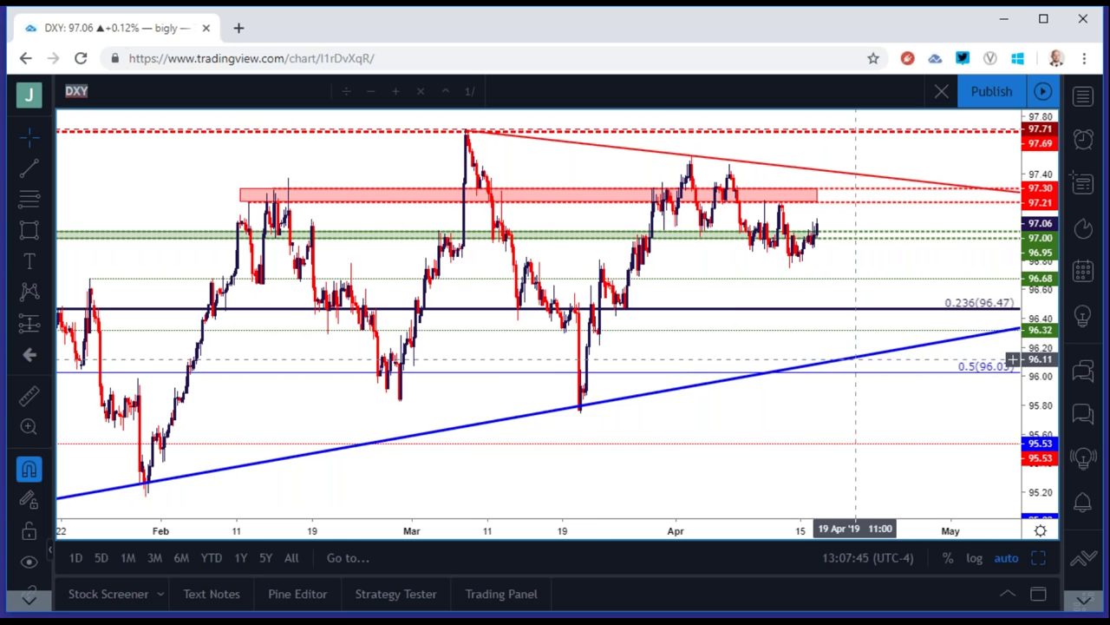
scroll(855, 364, "down", 3)
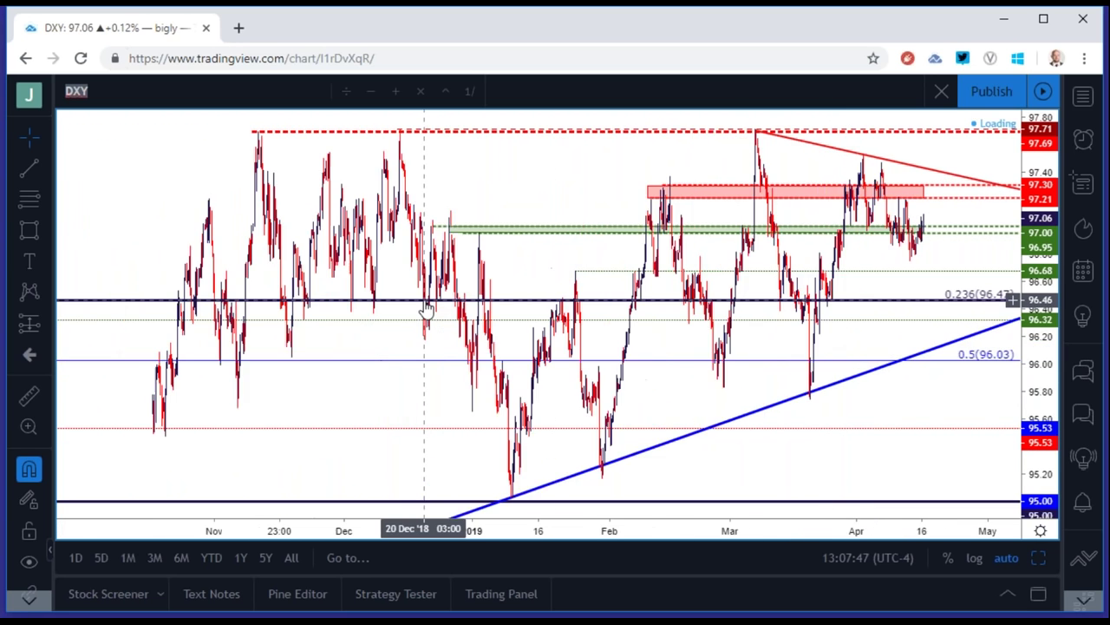
scroll(426, 311, "up", 4)
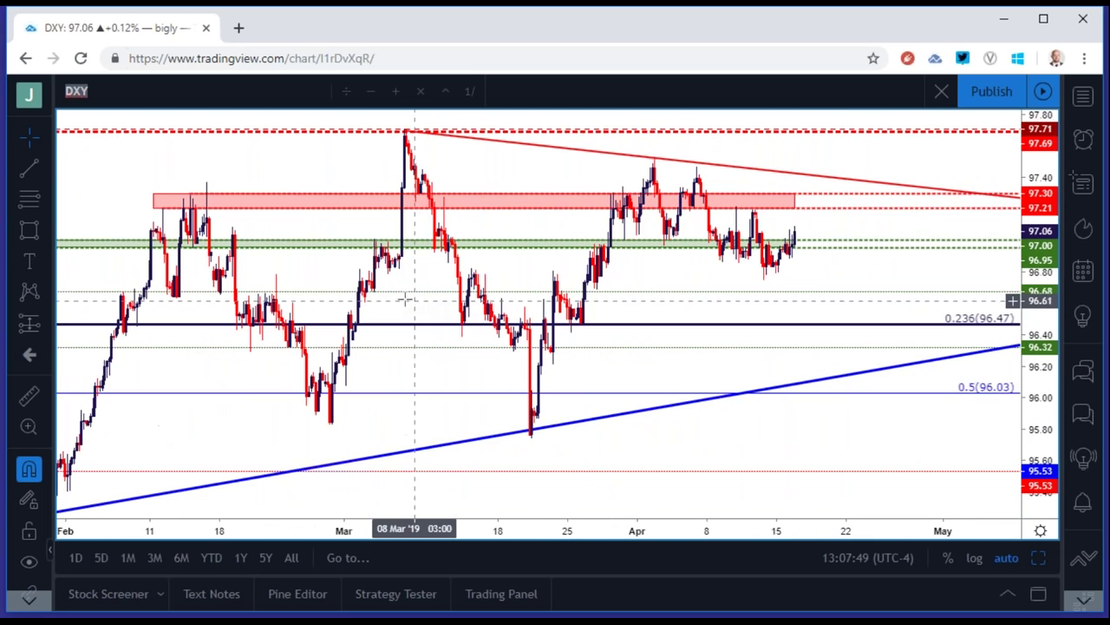
Load the FX_IDC:EURUSD chart in place of DXY.
left_click(105, 96)
type("EURUSD")
key("Home")
type("OANDA:")
double_click(106, 97)
type("FX_IDC")
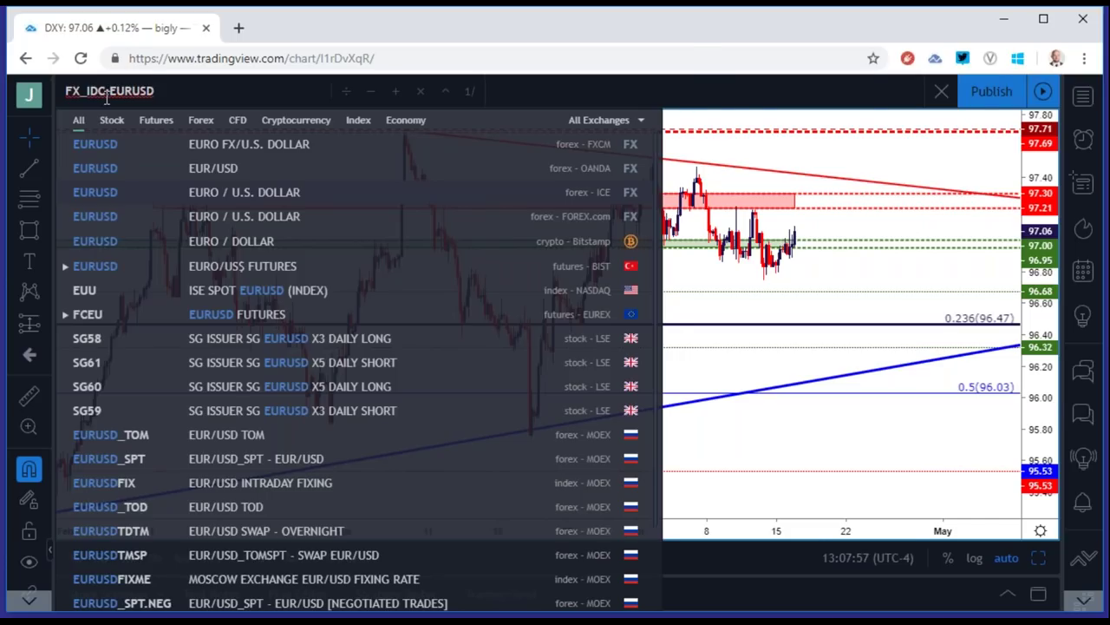
key("Return")
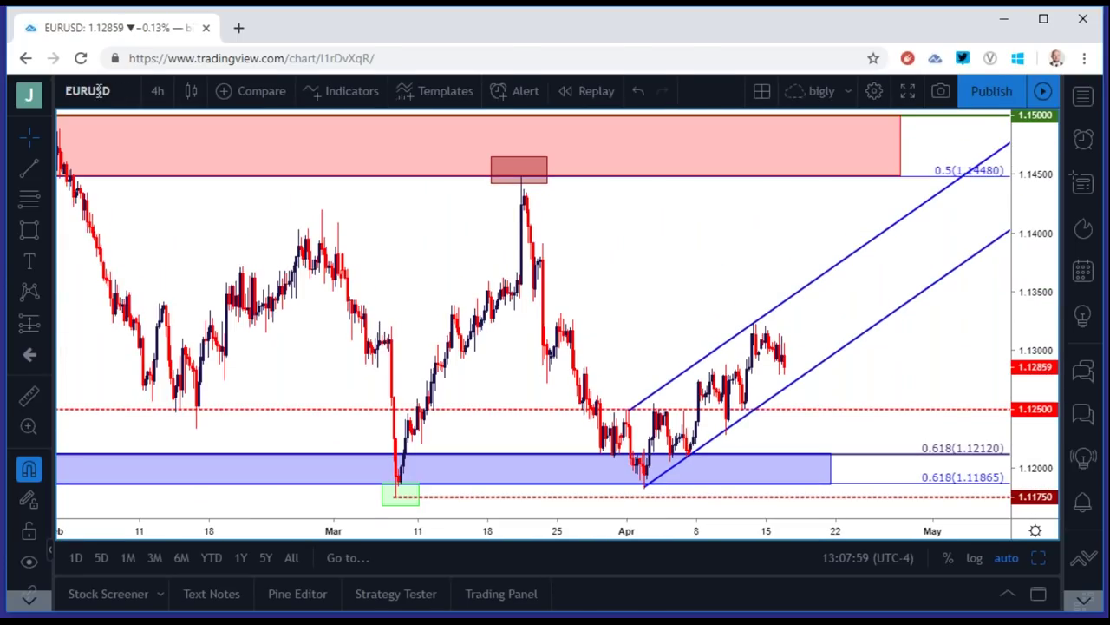
Select the small red box and the large pink resistance zone at the March high.
scroll(177, 171, "down", 3)
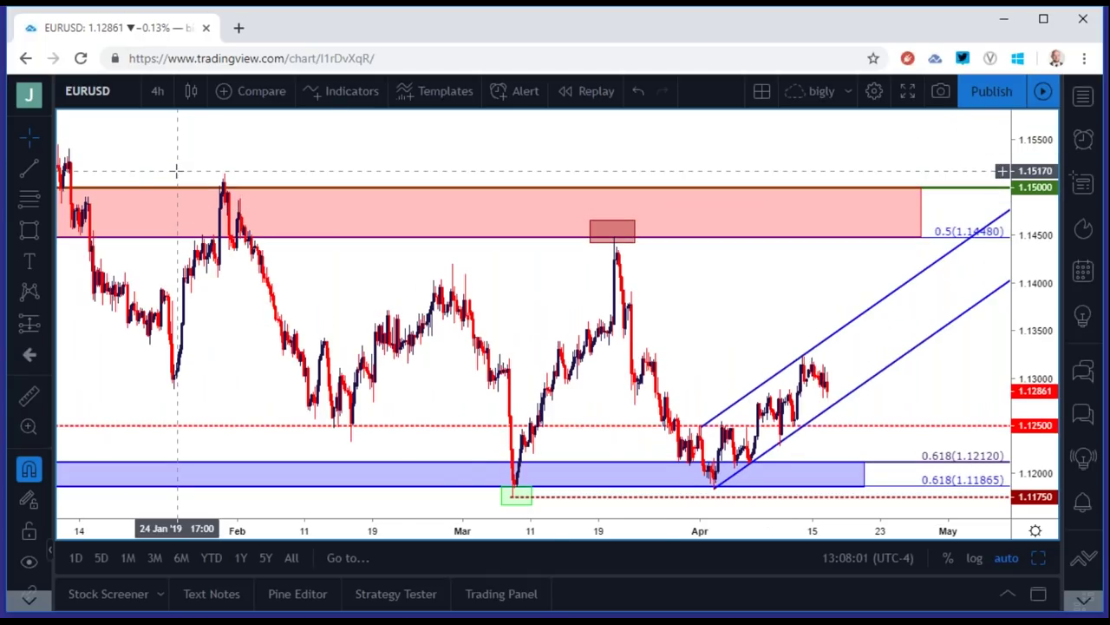
scroll(177, 170, "up", 4)
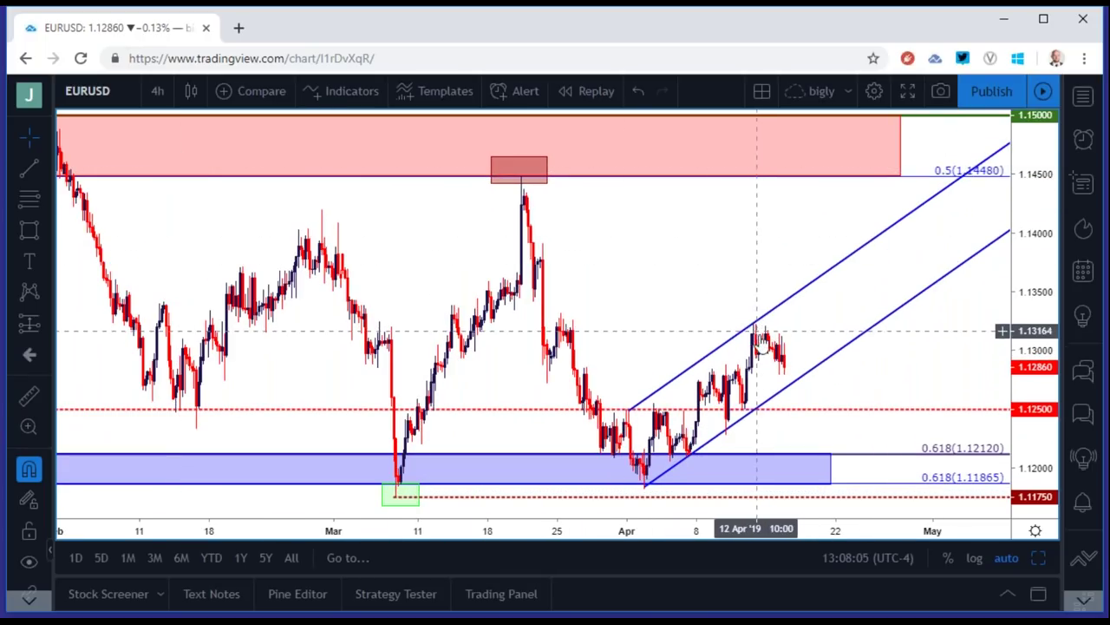
left_click(521, 180)
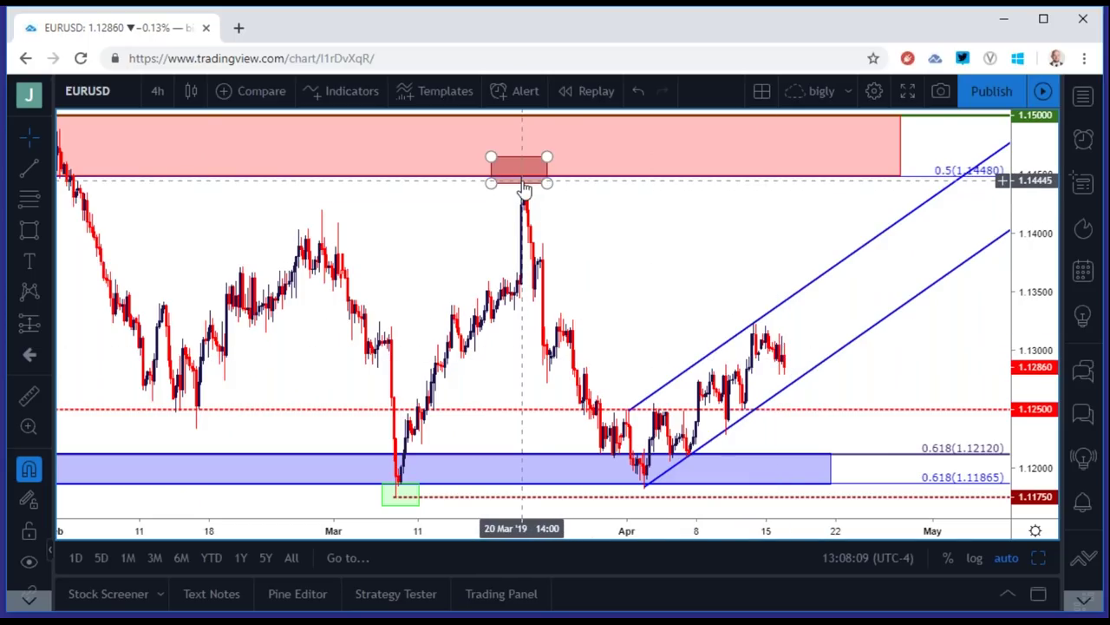
left_click(522, 178)
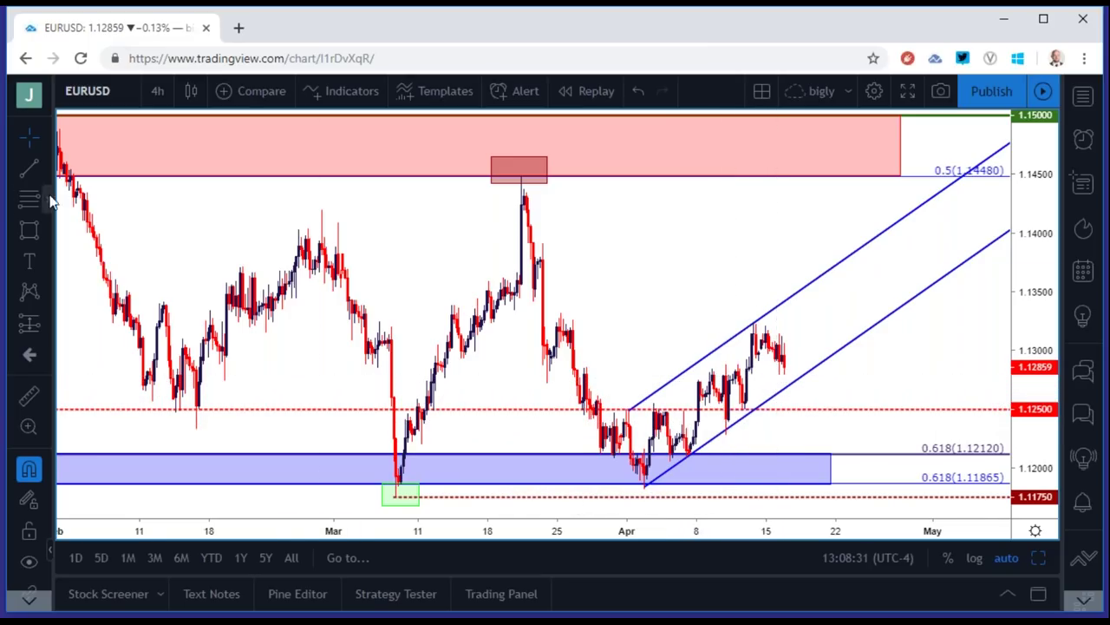
Draw a Fib Retracement from the 20 March high to the early-April low, revealing 0.618 levels at 1.12120–1.11865.
left_click(50, 202)
left_click(128, 406)
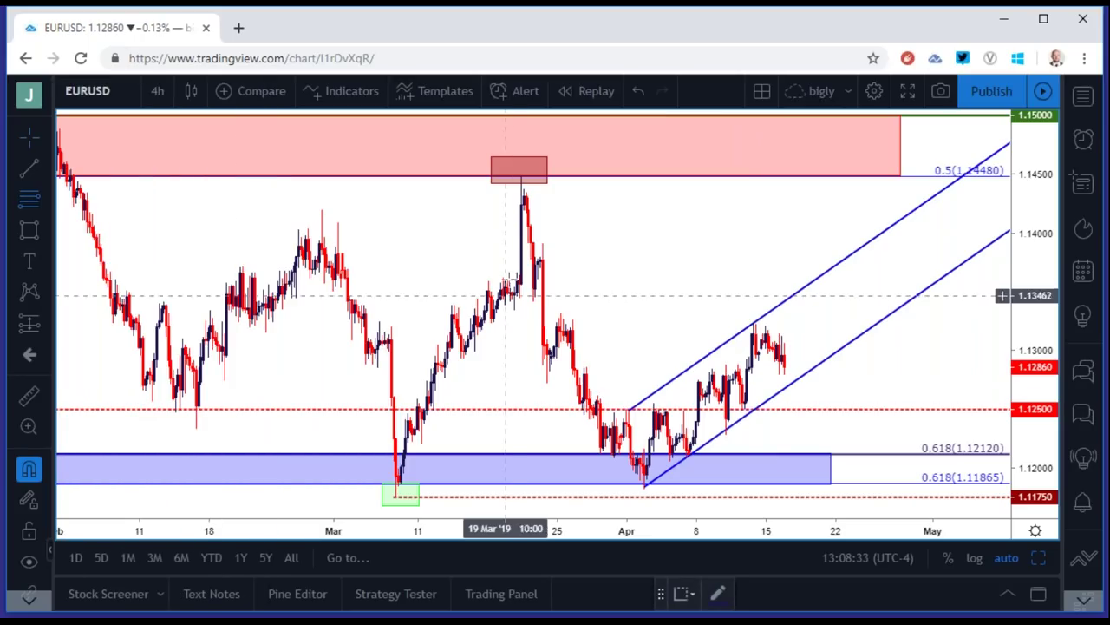
left_click(521, 176)
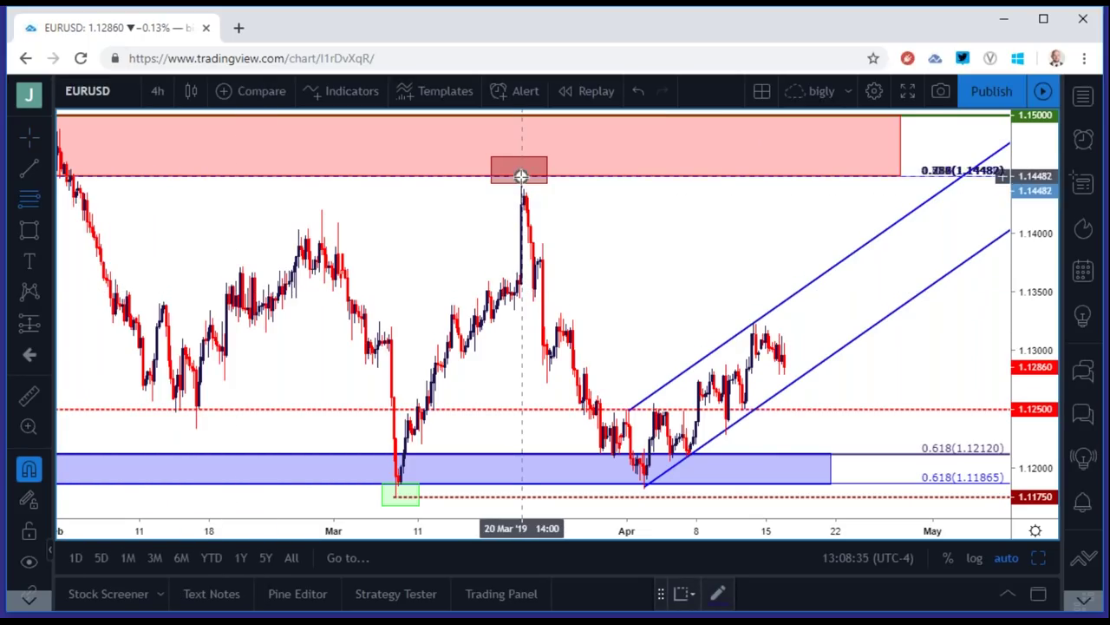
left_click(644, 488)
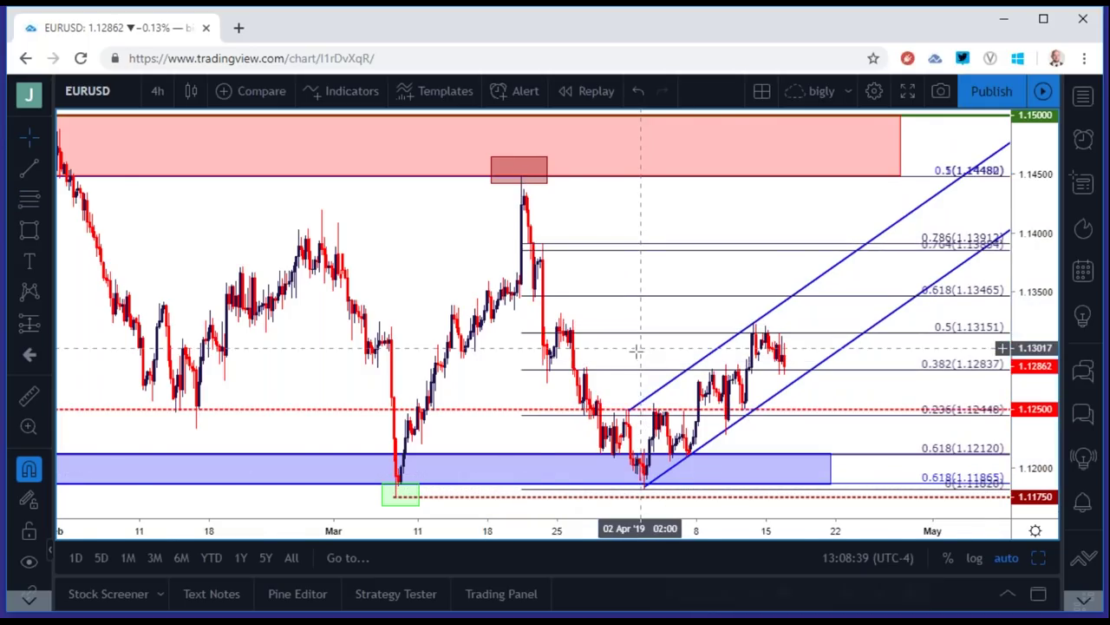
scroll(637, 350, "up", 3)
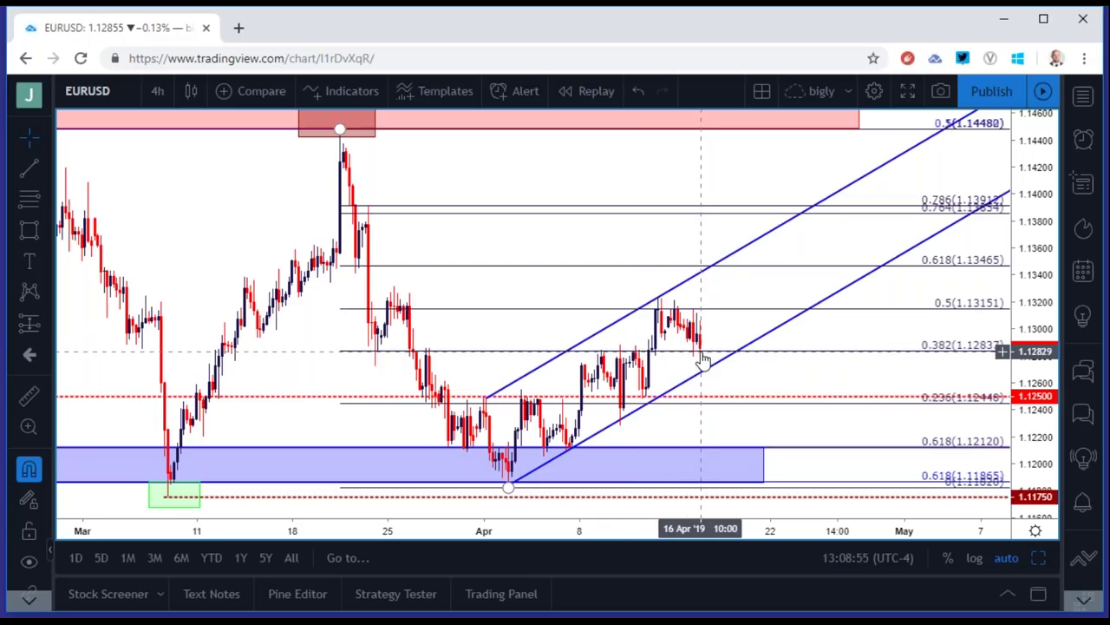
scroll(703, 360, "down", 3)
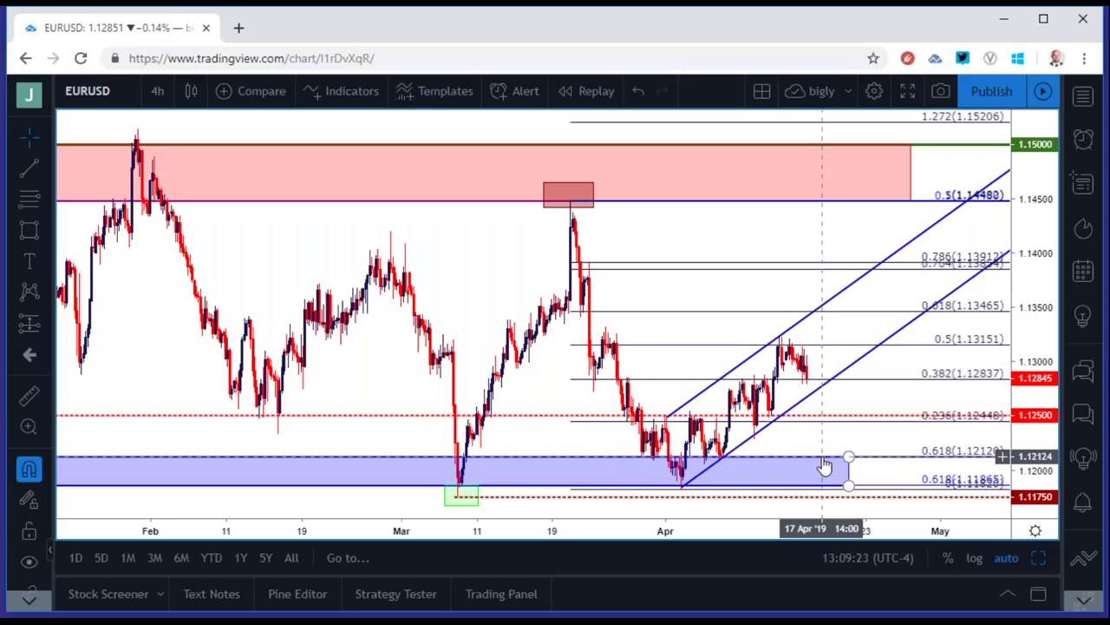
Switch EURUSD to 2-hour candles and zoom out.
left_click(157, 90)
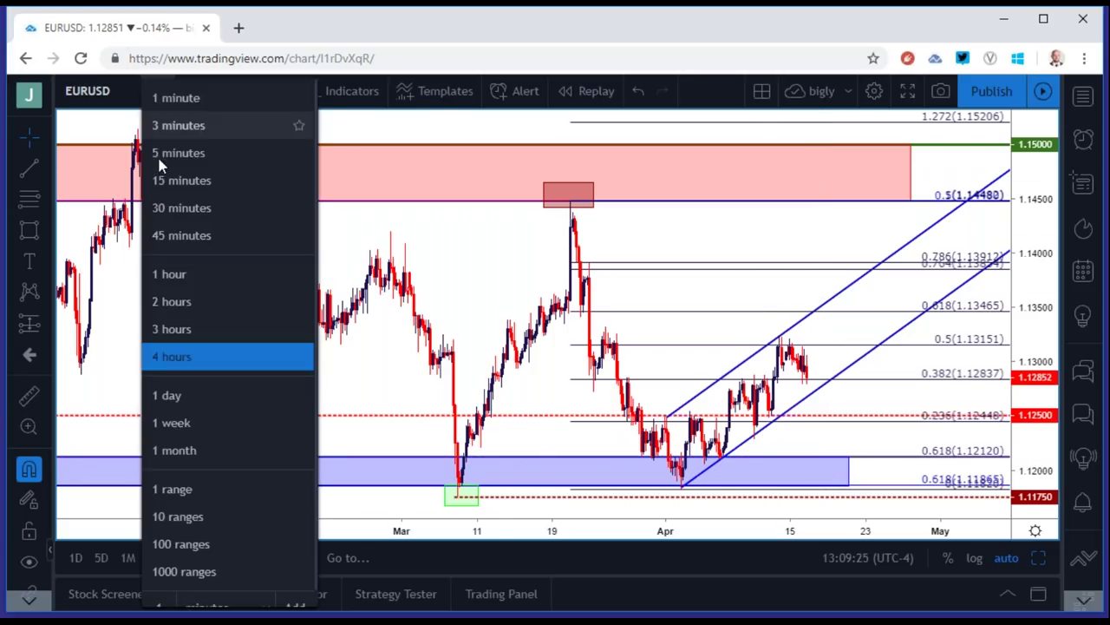
left_click(193, 302)
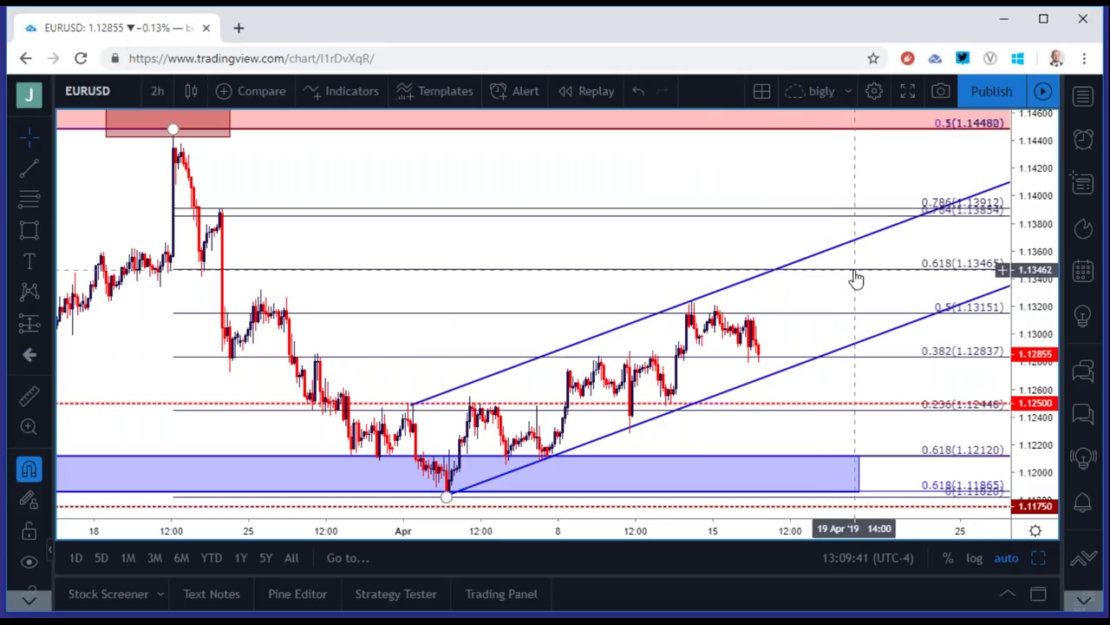
scroll(854, 278, "down", 5)
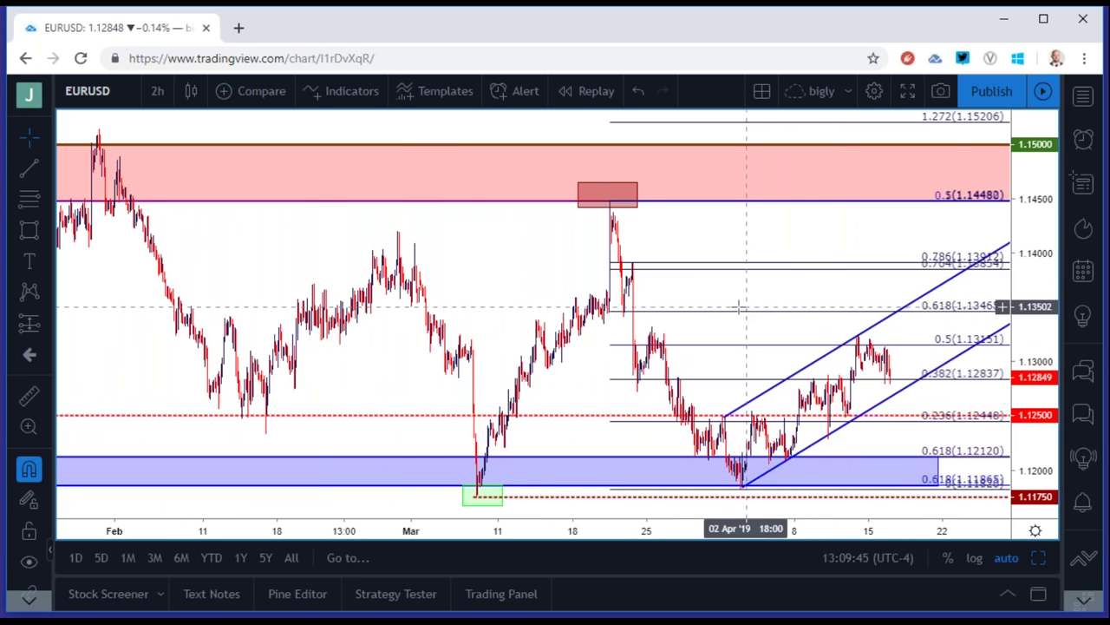
Put EURUSD on daily candles to show the long descending trendline and 0.5 at 1.21335.
left_click(158, 92)
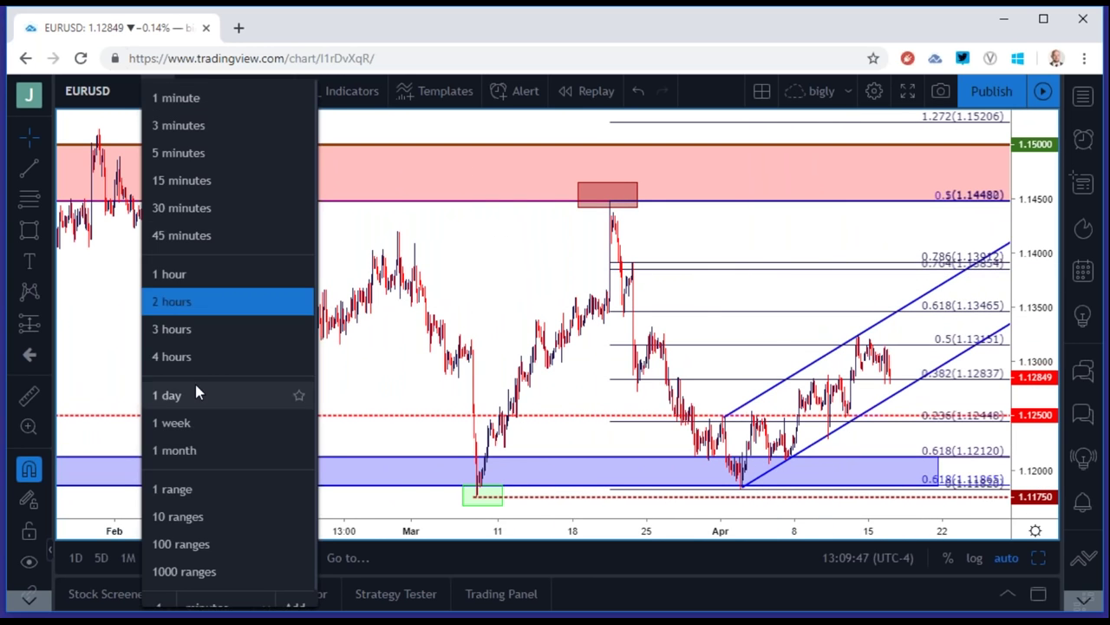
left_click(167, 395)
scroll(454, 383, "down", 3)
scroll(456, 381, "up", 3)
scroll(457, 383, "up", 3)
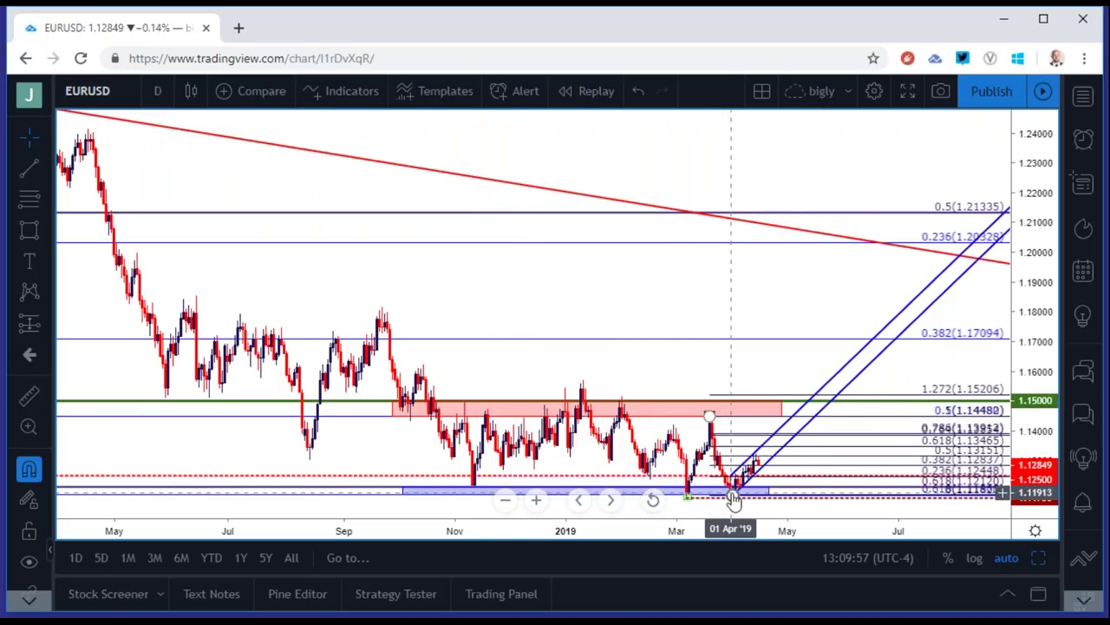
Pan and zoom the daily EURUSD chart toward recent April price action.
scroll(733, 499, "up", 4)
left_click_drag(606, 451, 488, 450)
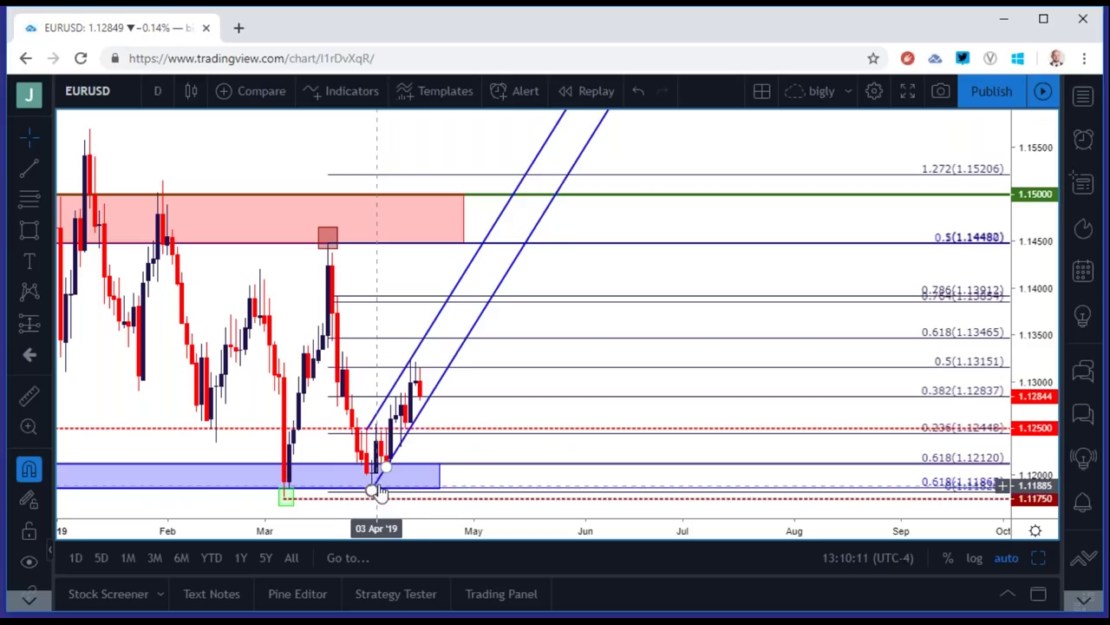
scroll(421, 408, "down", 2)
scroll(420, 408, "down", 2)
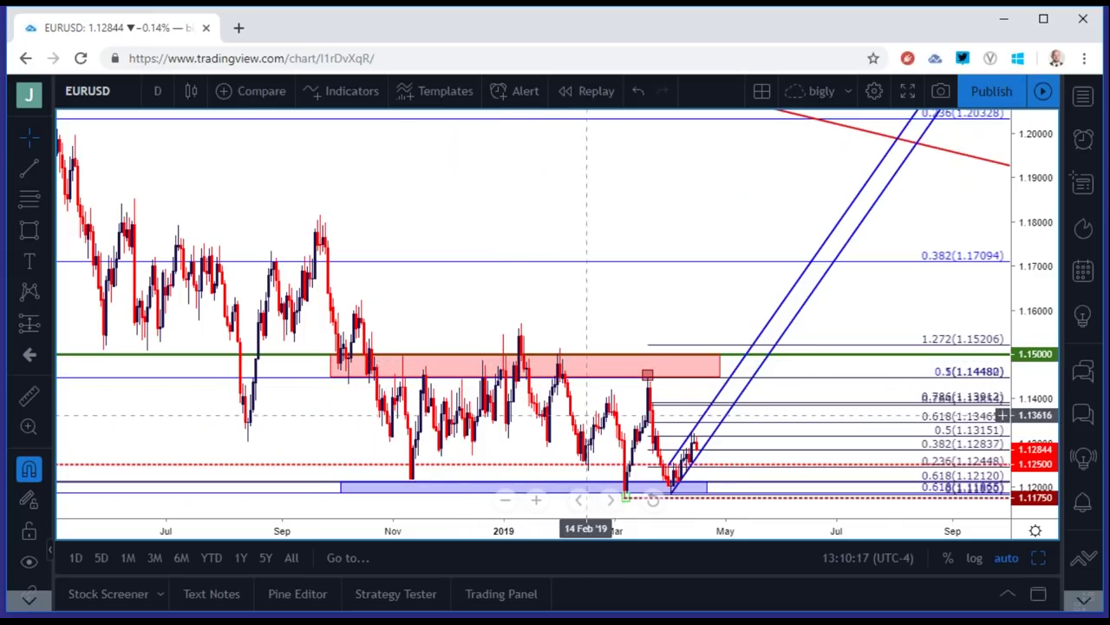
Step EURUSD through 2-hour to 4-hour candles, showing the 1.272 extension at 1.15206.
left_click(157, 90)
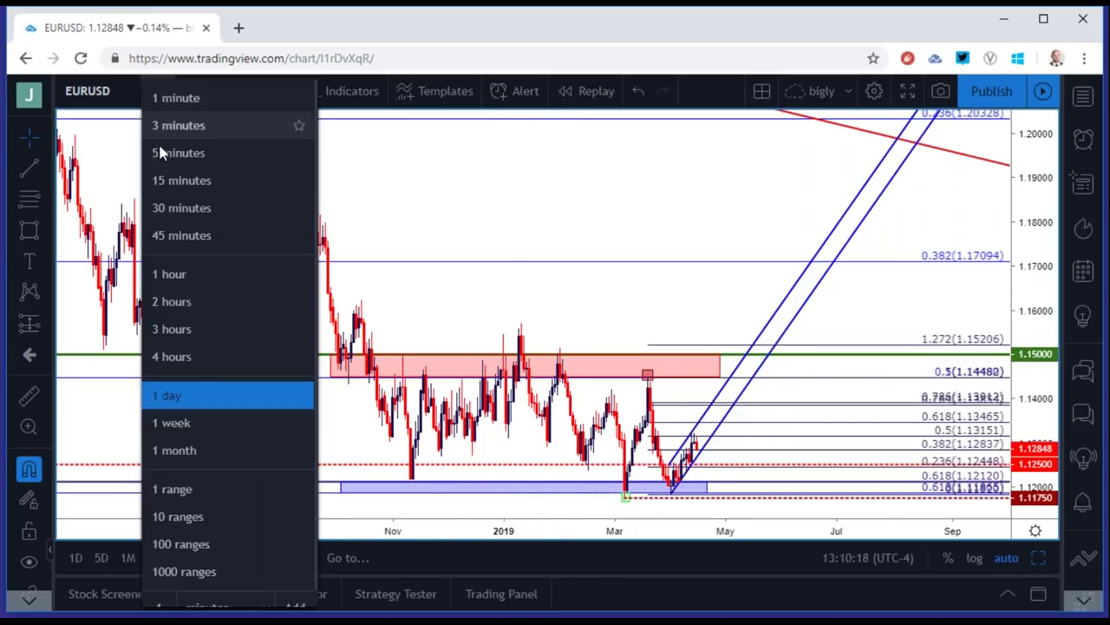
left_click(186, 301)
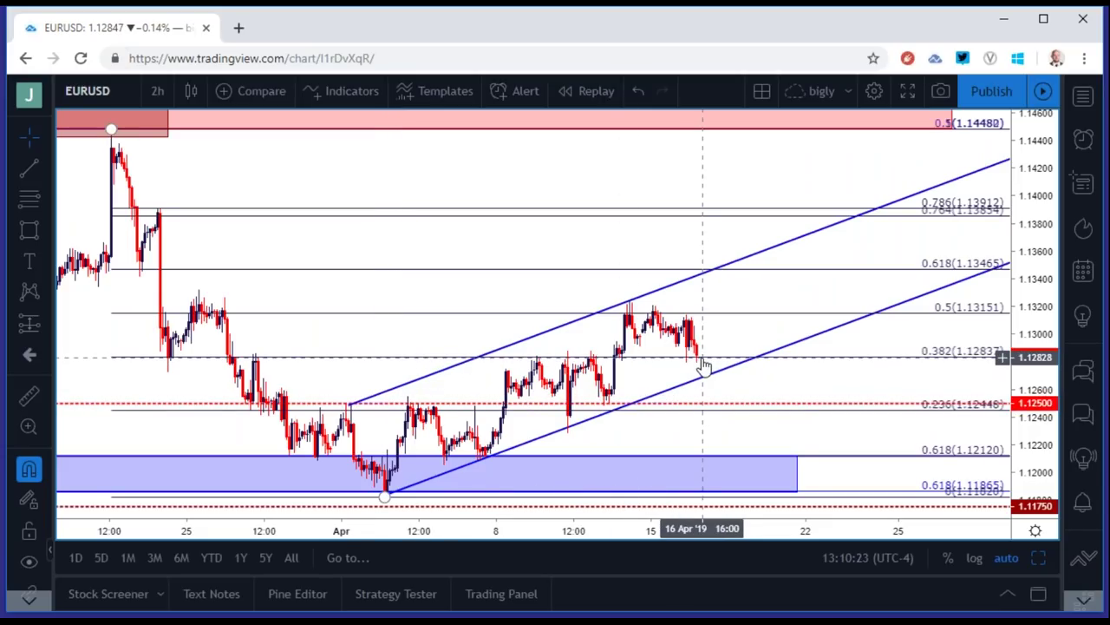
left_click(157, 90)
left_click(205, 353)
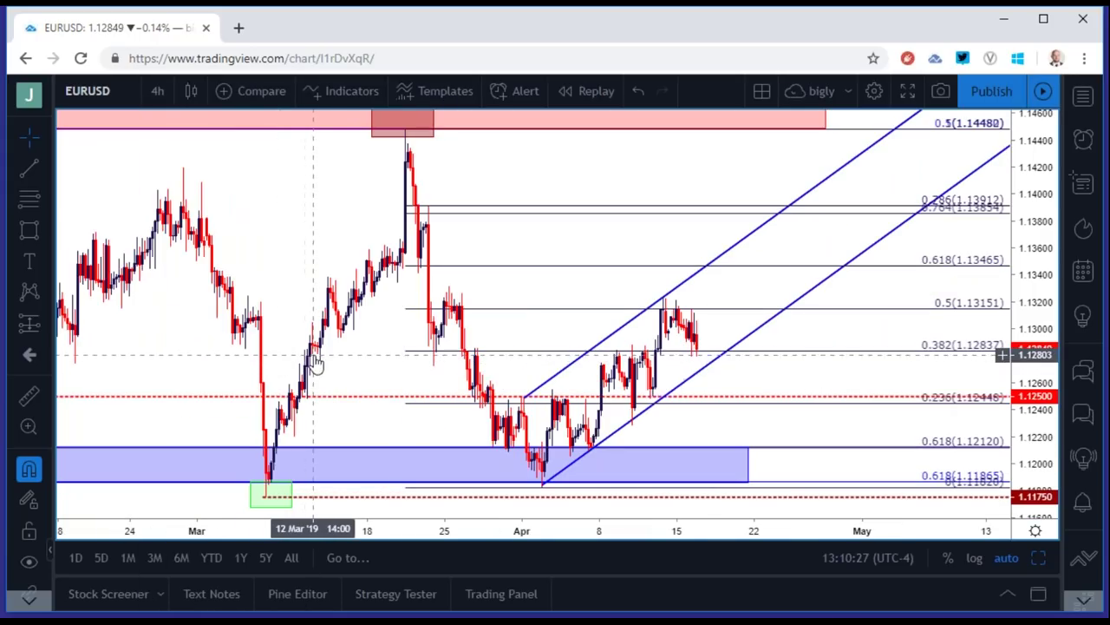
scroll(342, 360, "down", 3)
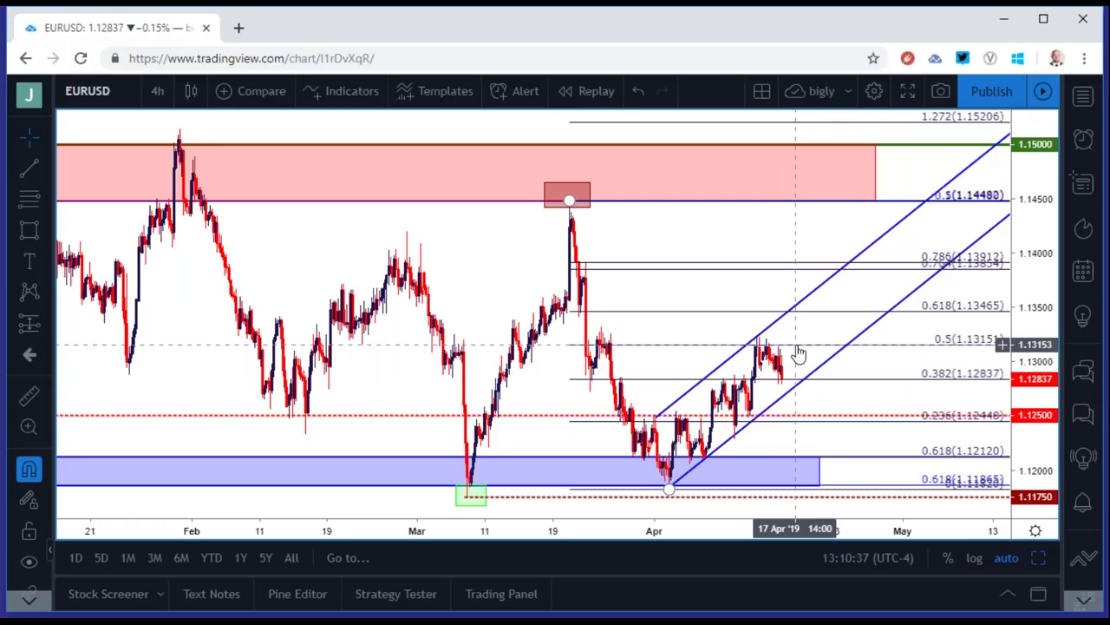
left_click(155, 91)
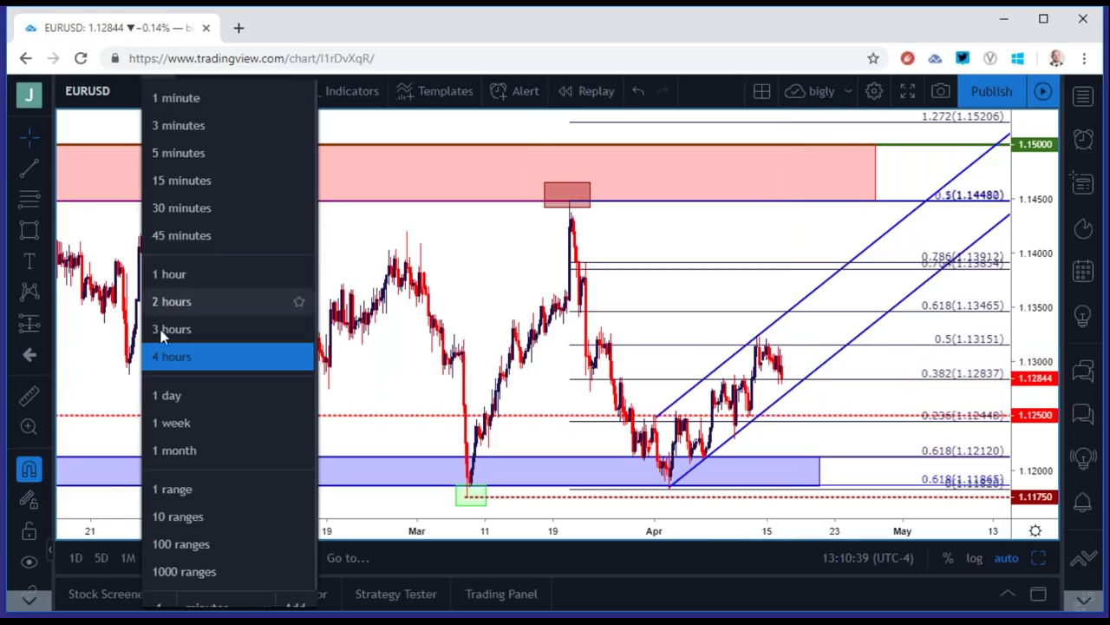
Set EURUSD to daily candles and zoom out to history back to early 2018.
left_click(175, 392)
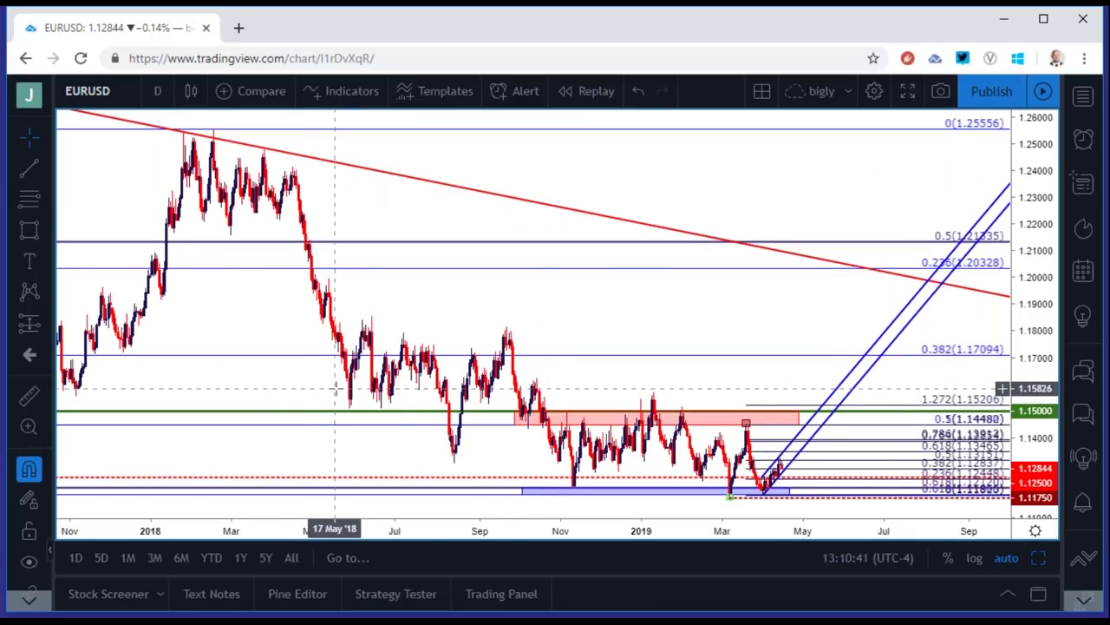
scroll(334, 390, "up", 1)
scroll(339, 391, "up", 1)
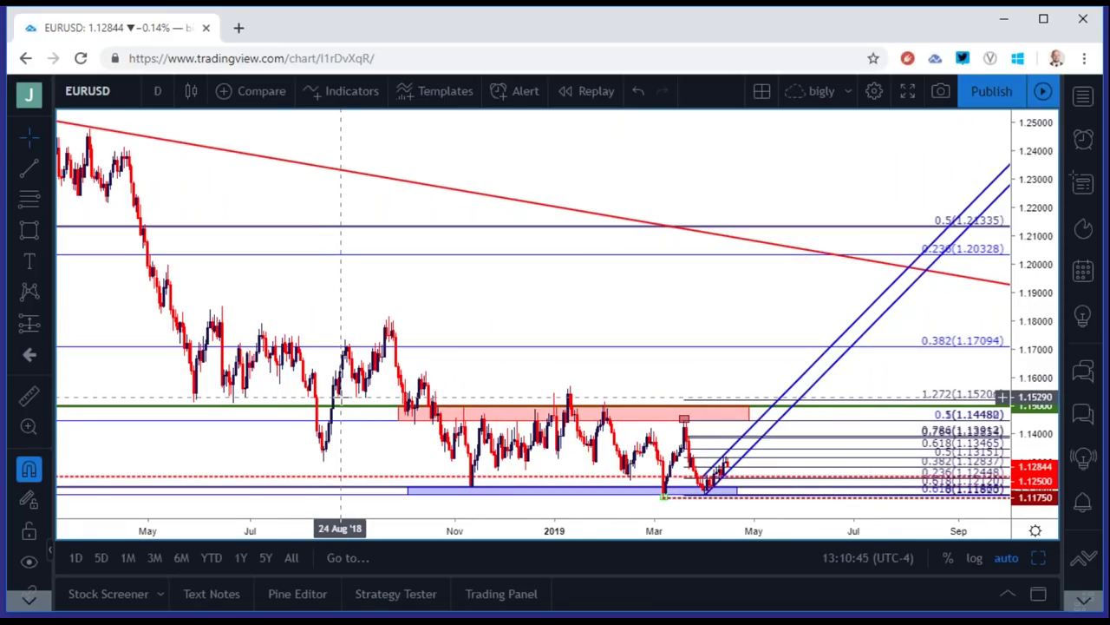
scroll(340, 398, "up", 1)
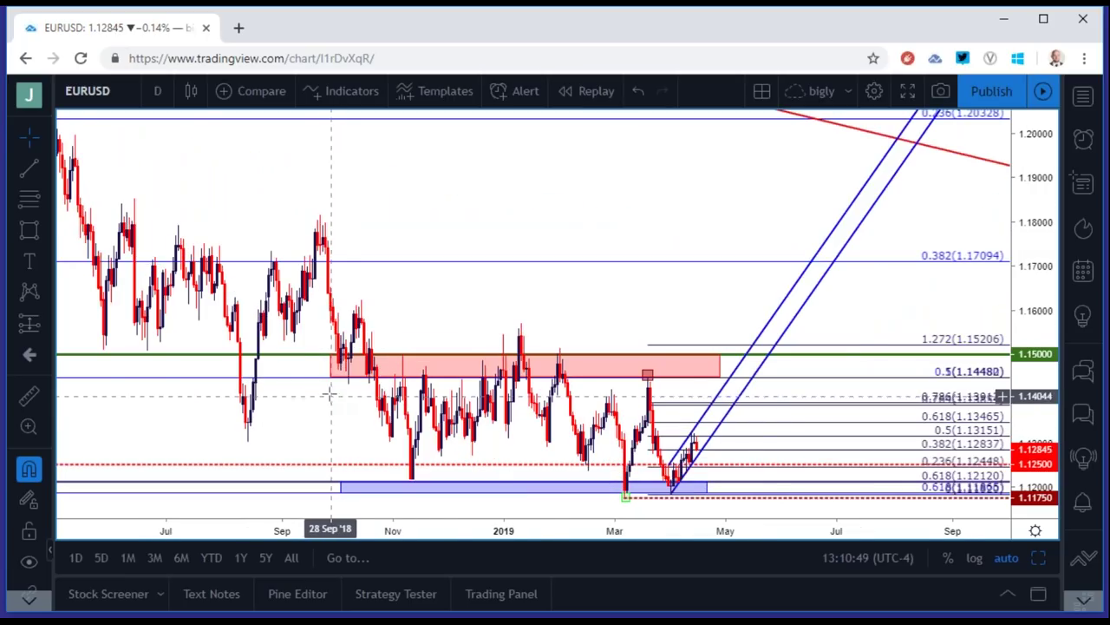
scroll(329, 391, "down", 2)
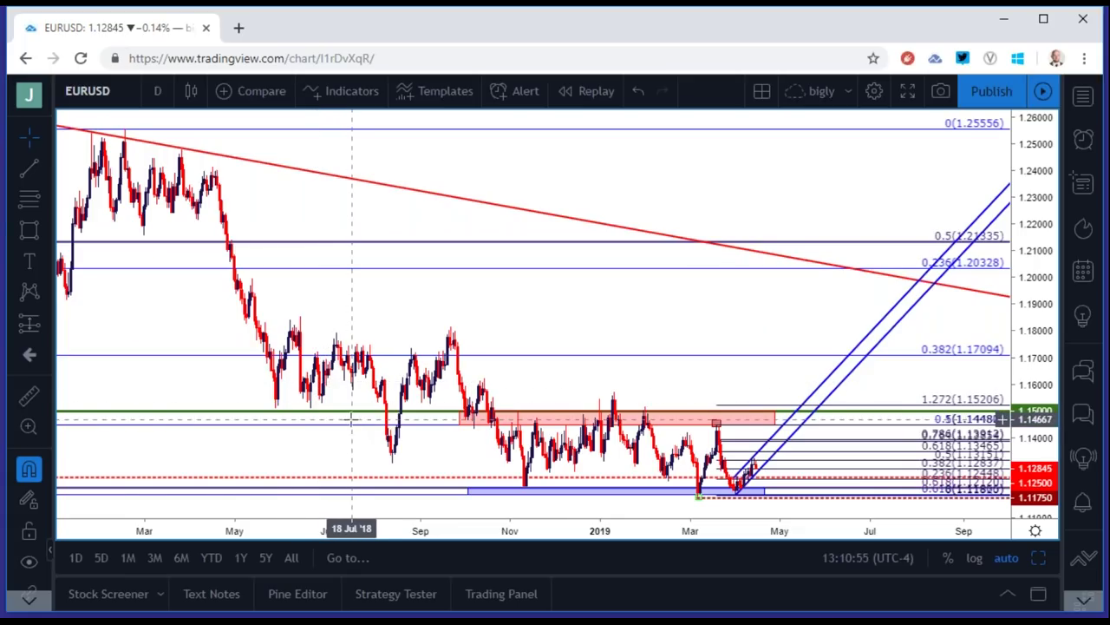
scroll(338, 425, "up", 3)
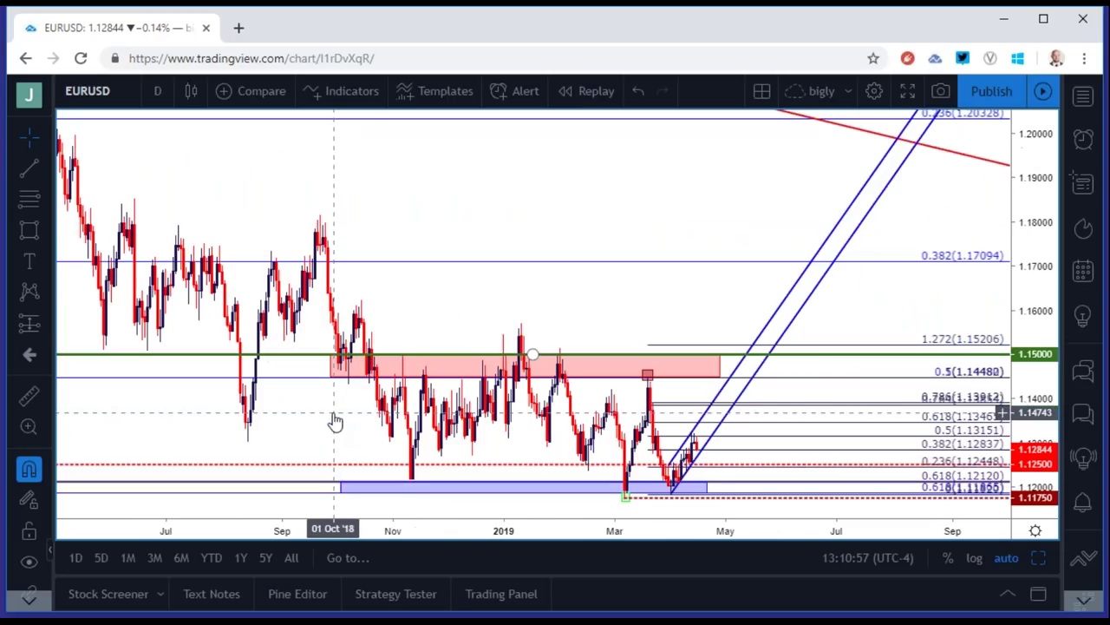
left_click(155, 94)
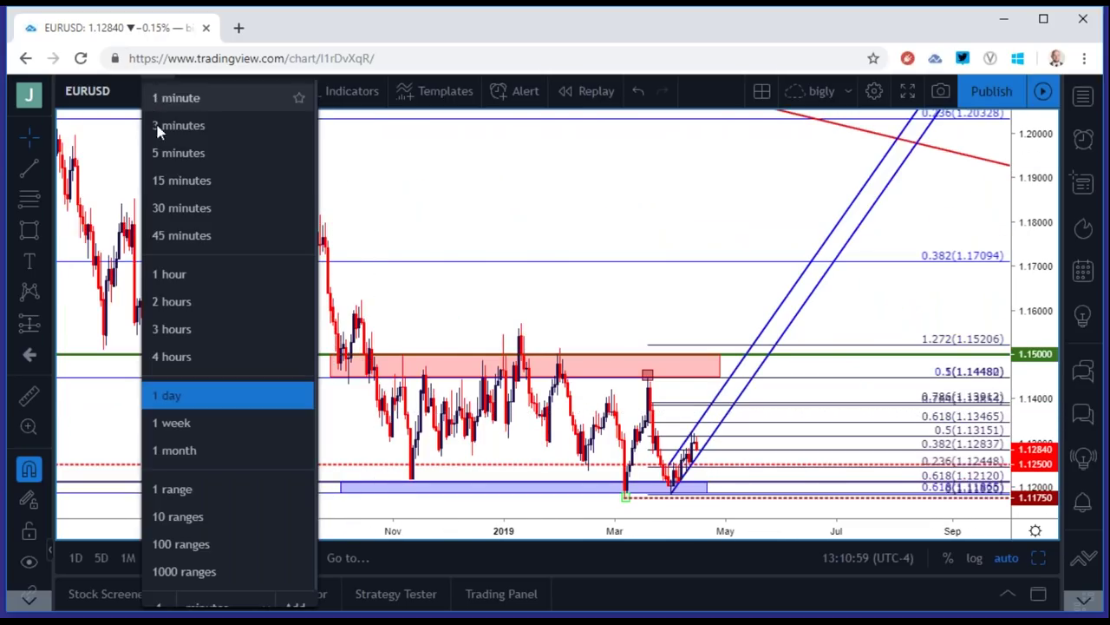
Move EURUSD from daily to 4-hour candles spanning January to mid-April 2019.
left_click(466, 191)
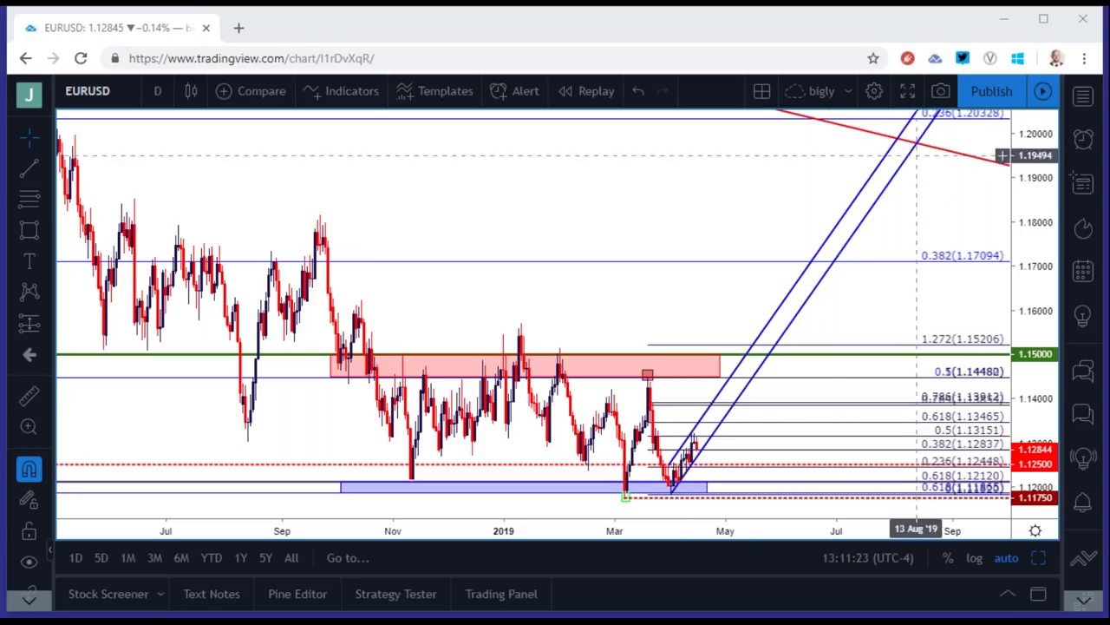
scroll(668, 287, "up", 2)
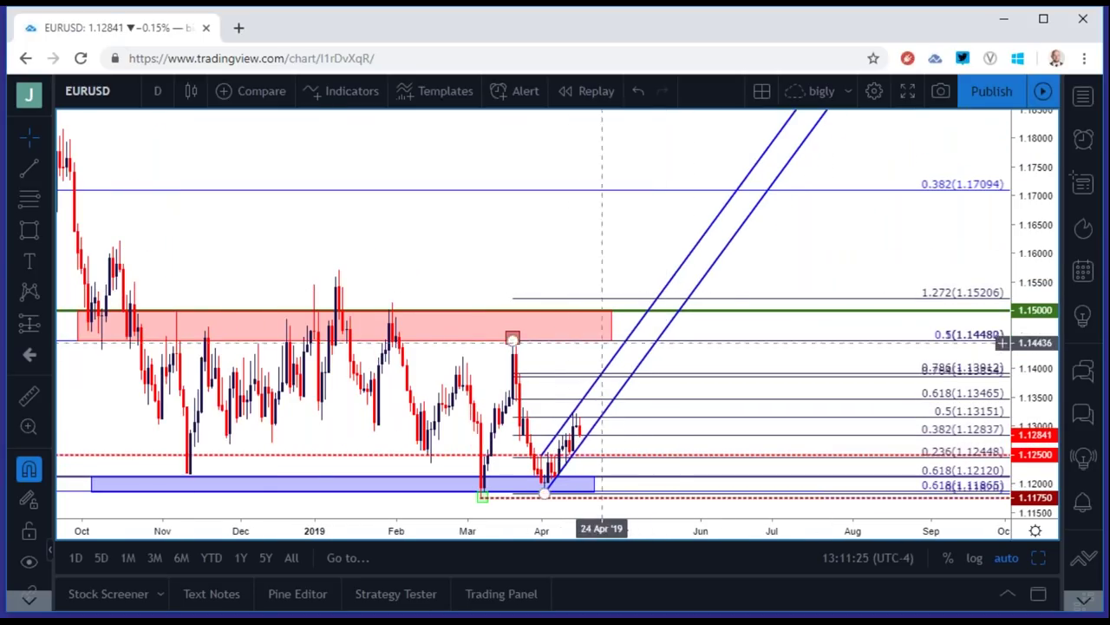
left_click(159, 91)
left_click(197, 356)
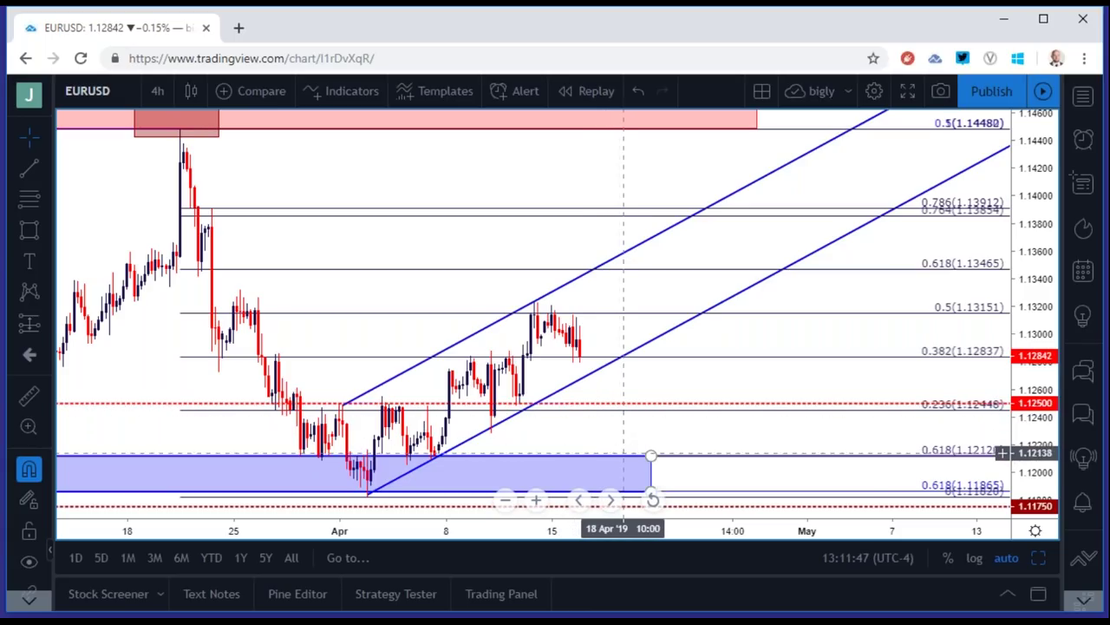
scroll(627, 468, "down", 5)
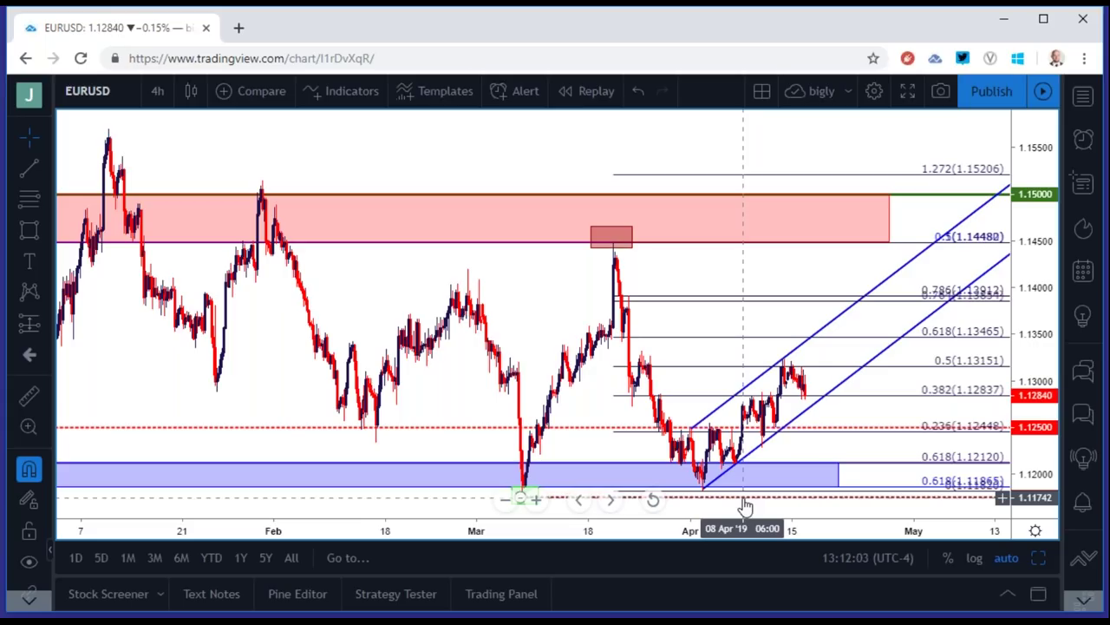
scroll(744, 506, "down", 2)
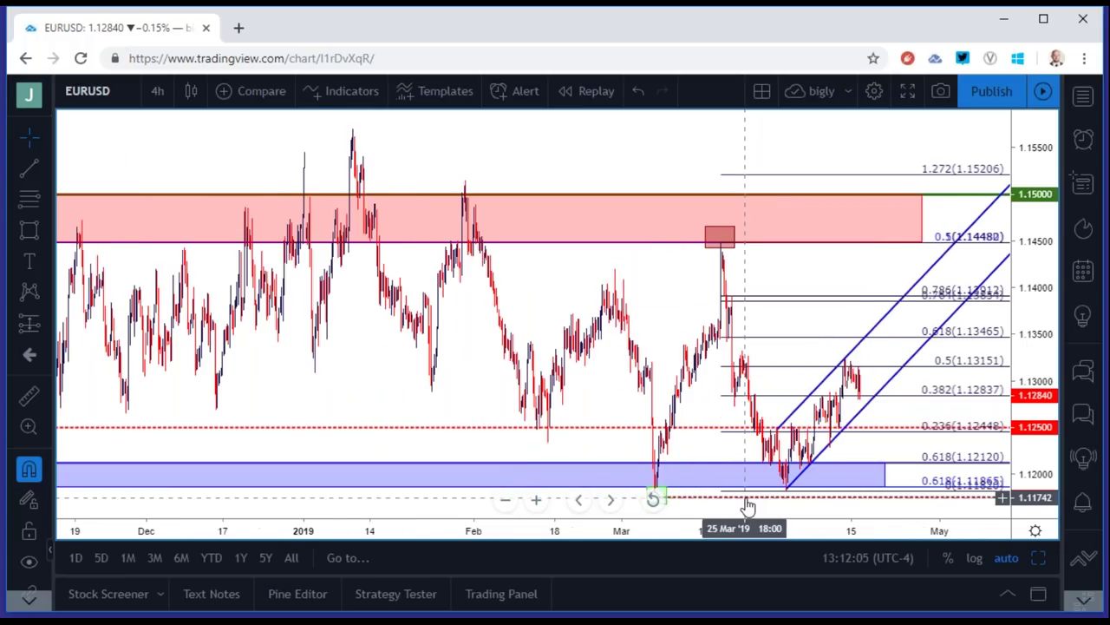
scroll(747, 506, "up", 2)
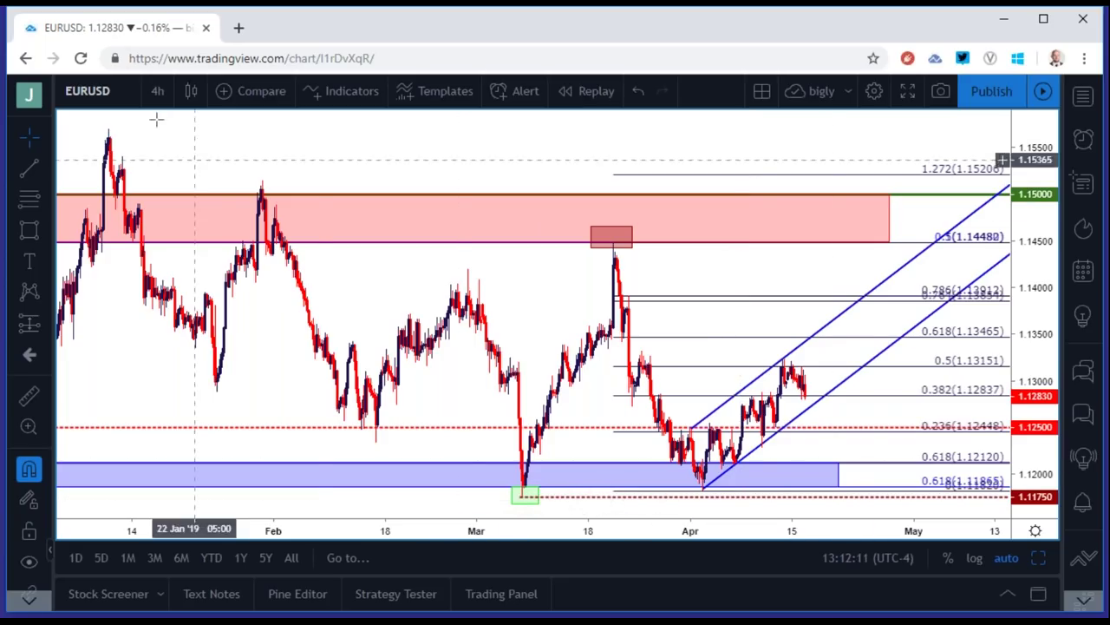
Switch the EURUSD chart back to daily candles.
left_click(157, 90)
left_click(196, 393)
scroll(377, 422, "down", 1)
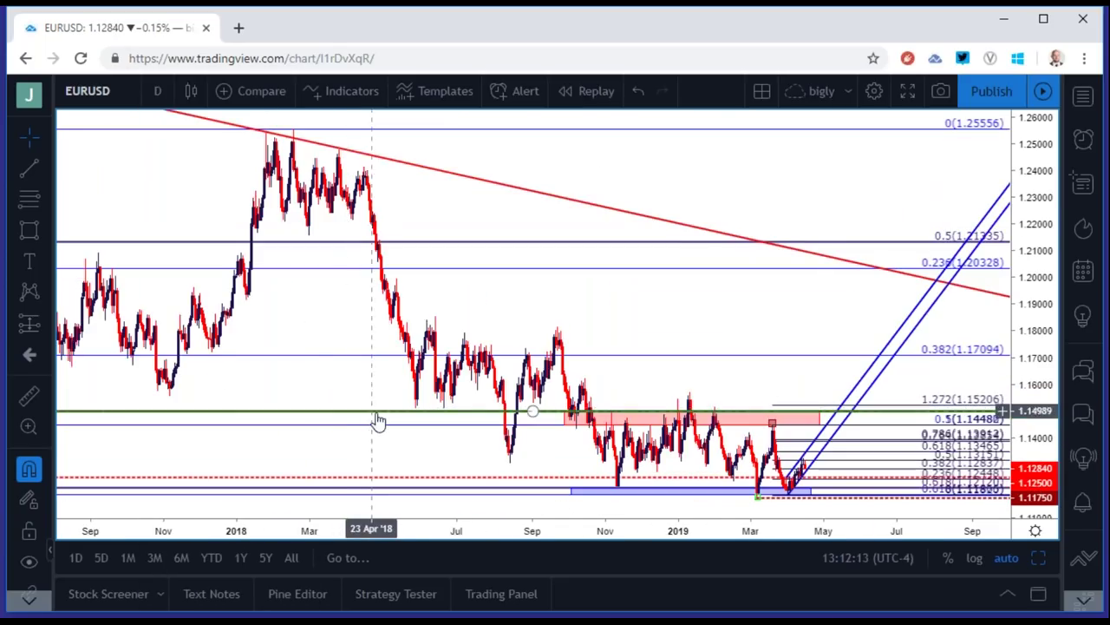
scroll(377, 424, "up", 1)
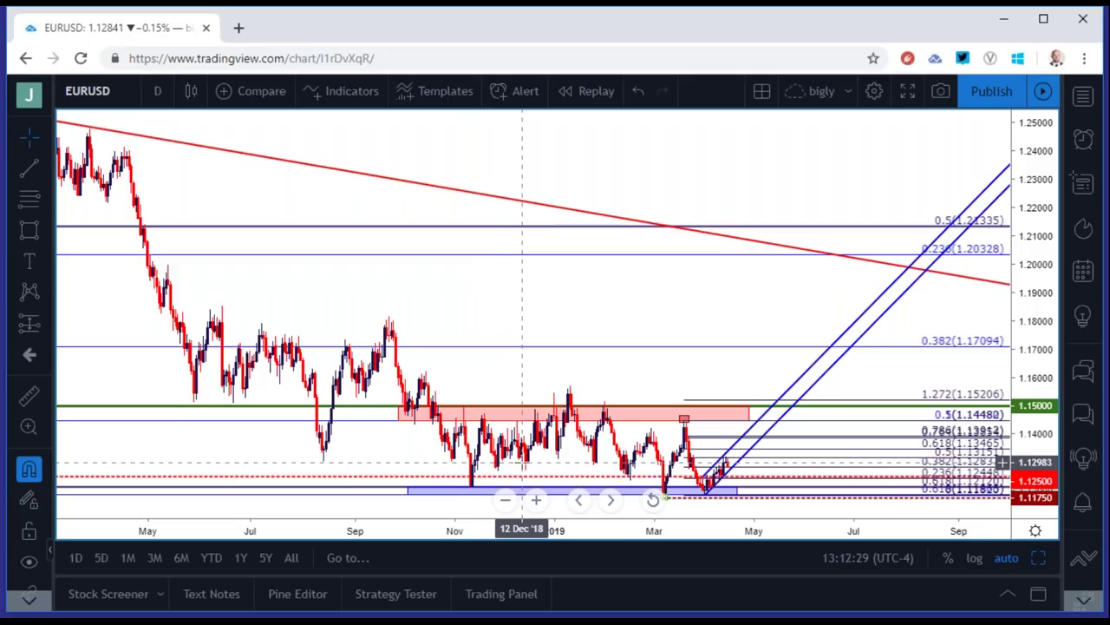
Inspect the pink resistance zone, refit and zoom the daily view, then open the symbol field.
left_click(570, 408)
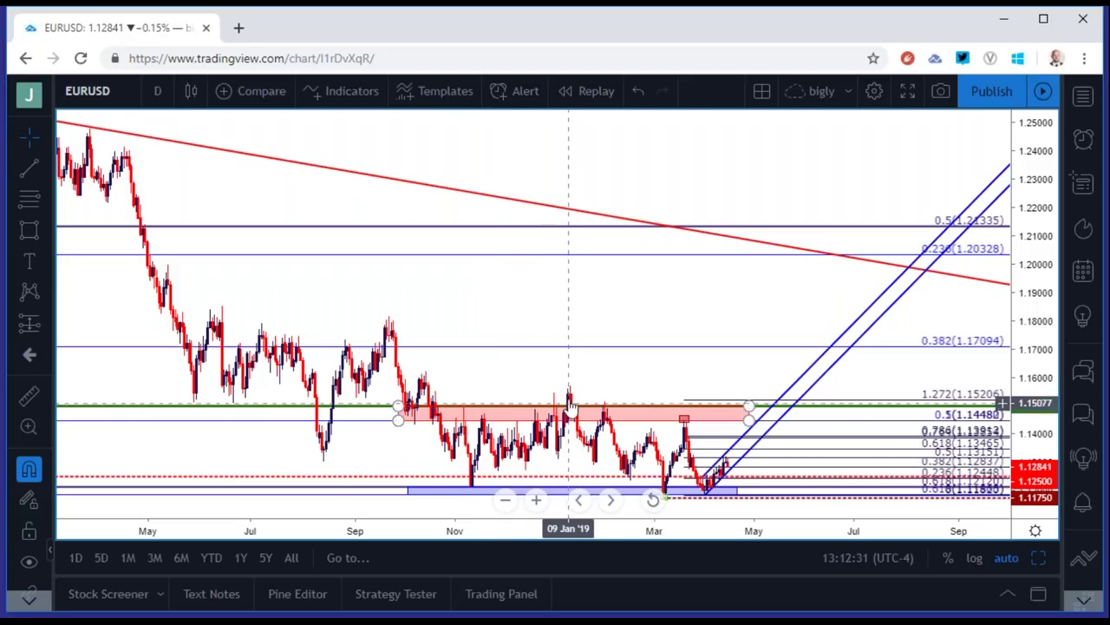
left_click(571, 402)
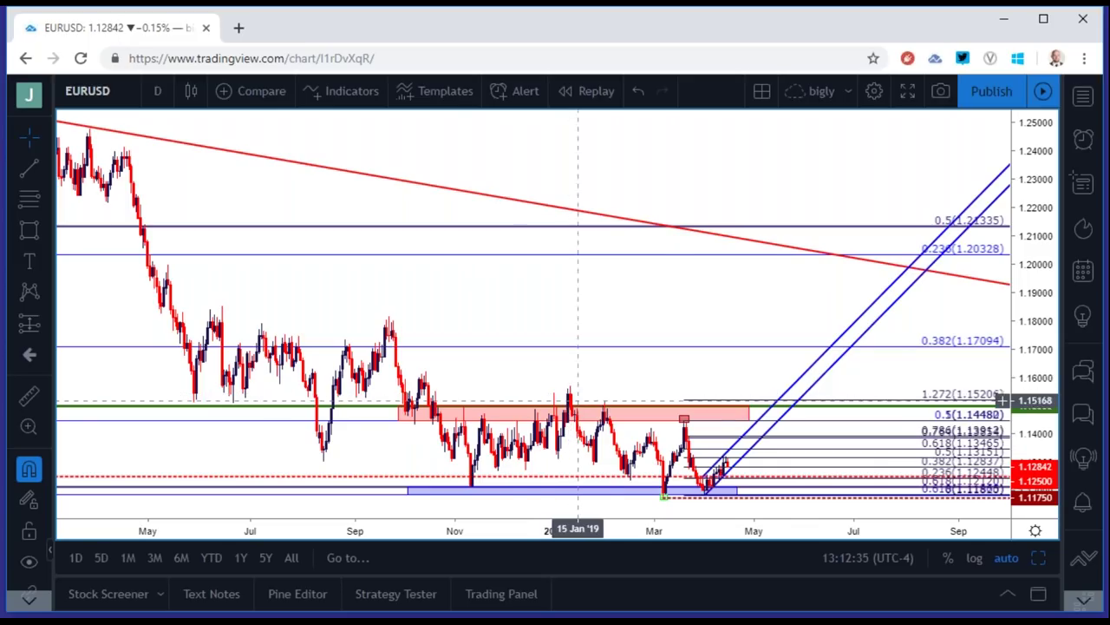
left_click(652, 499)
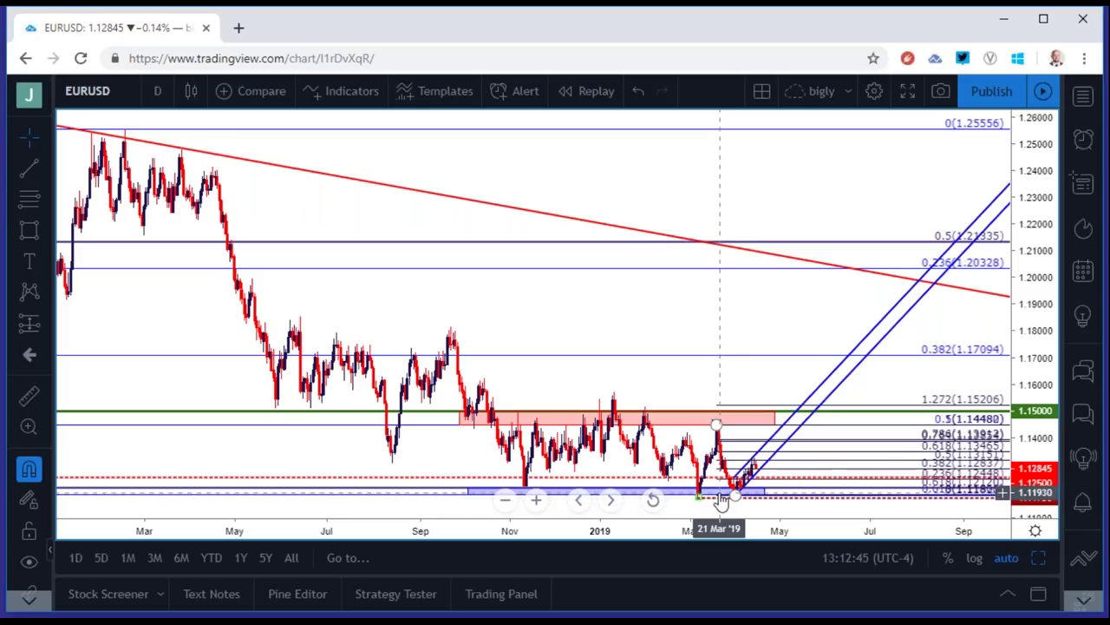
left_click(536, 499)
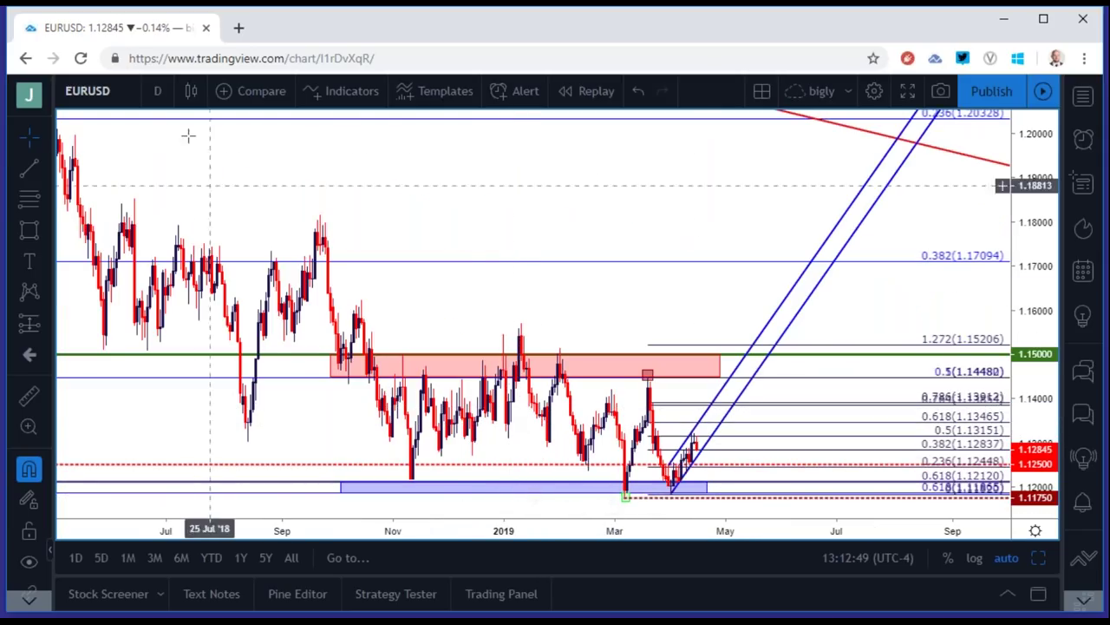
left_click(133, 97)
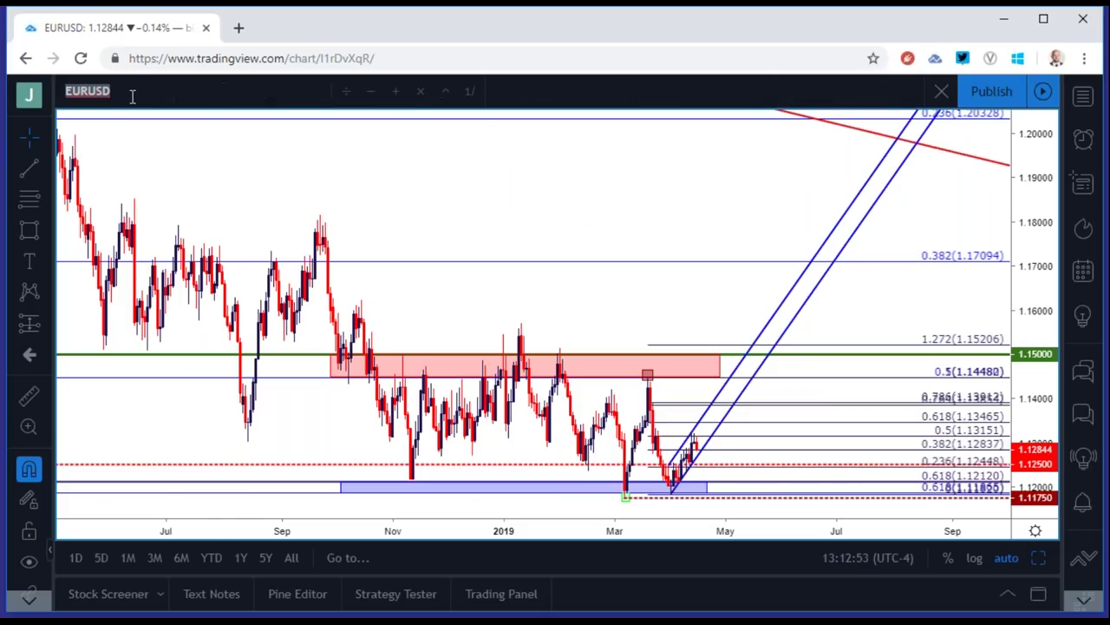
Load GBPUSD from the symbol search and set it to 4-hour candles.
type("GBPUSD")
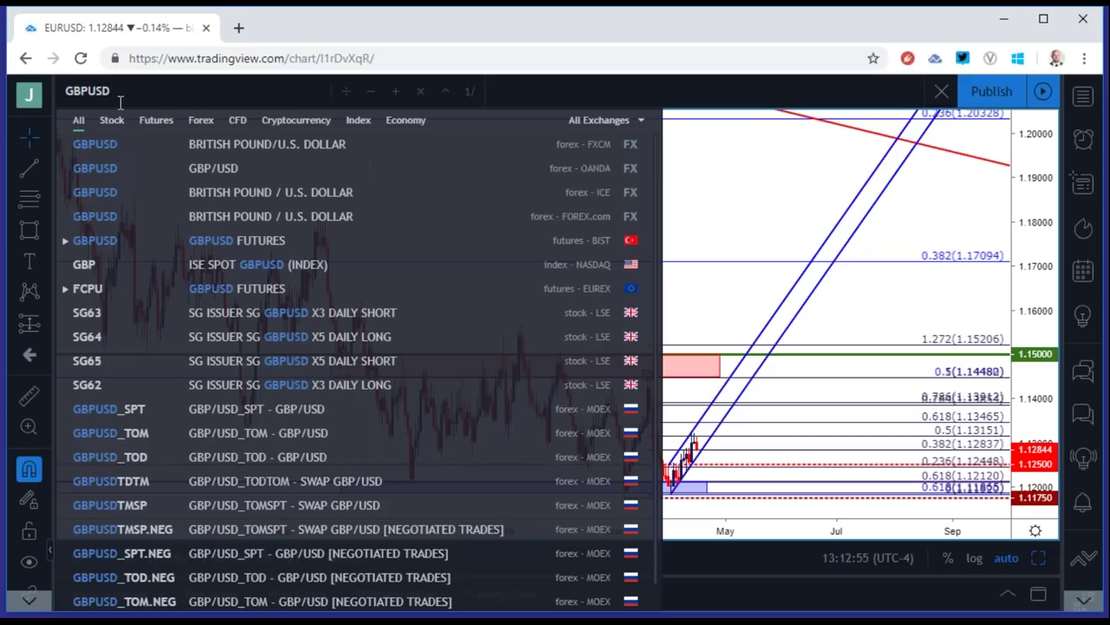
key("Down")
key("Down")
key("Return")
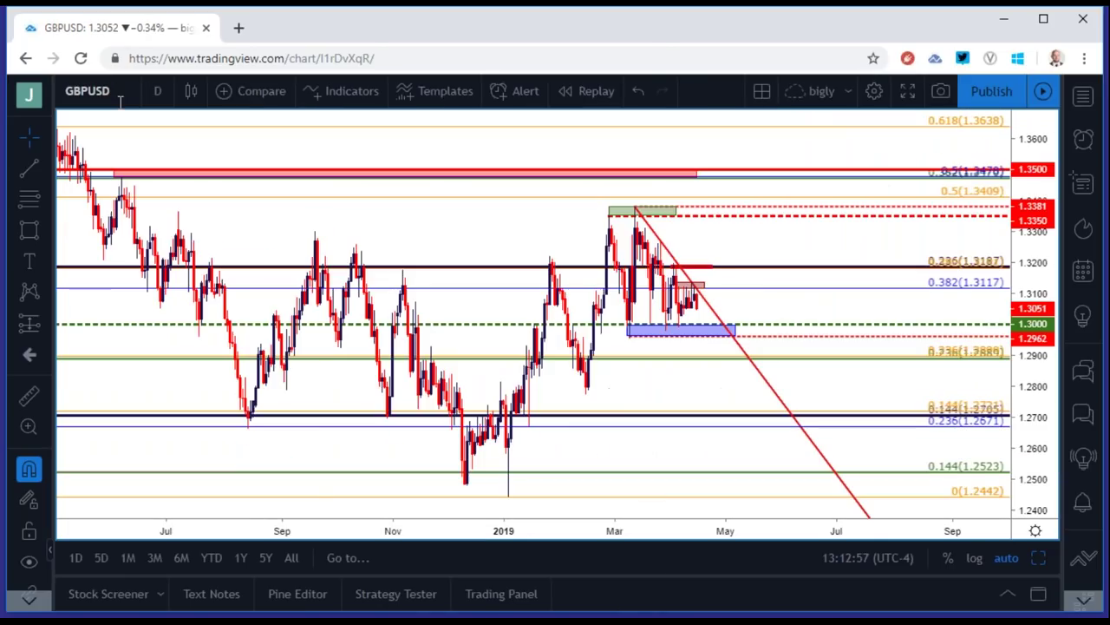
scroll(499, 295, "up", 1)
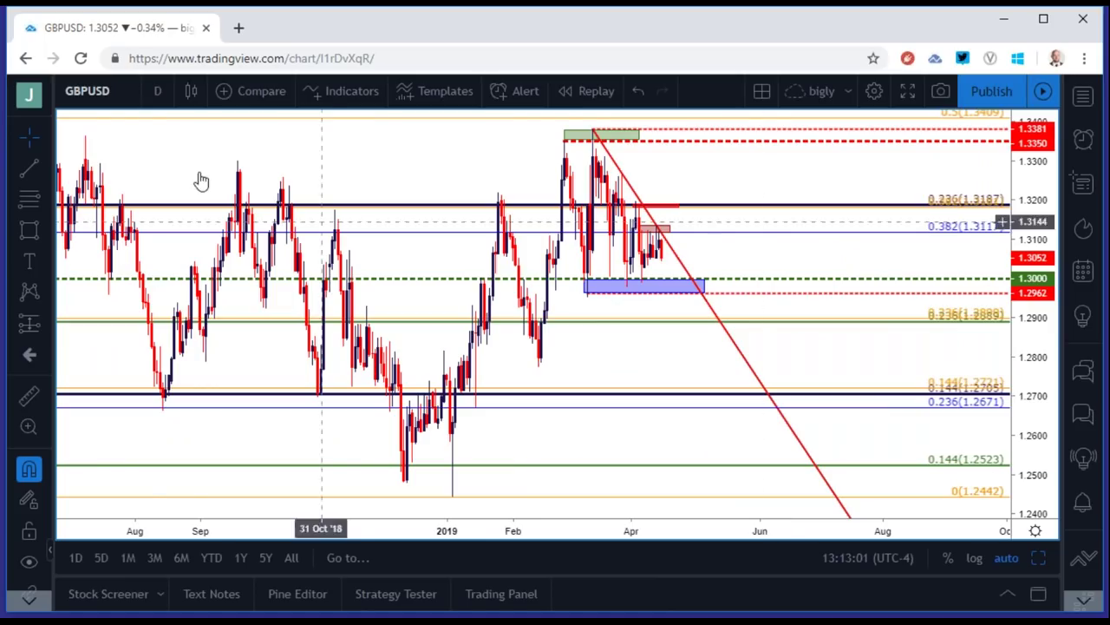
left_click(157, 90)
left_click(189, 356)
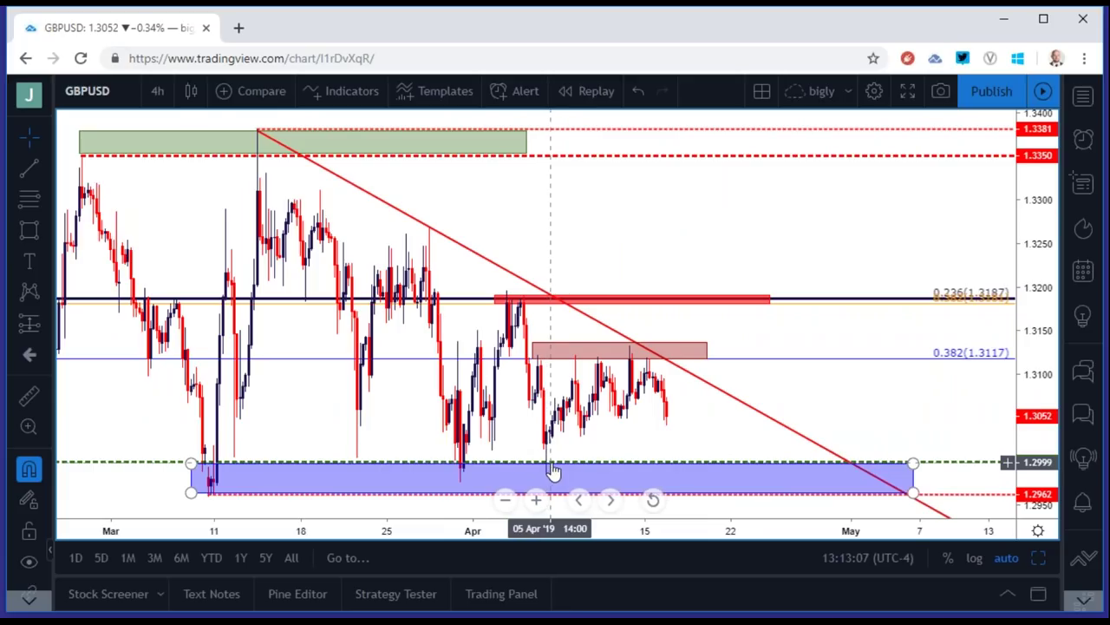
scroll(565, 473, "down", 3)
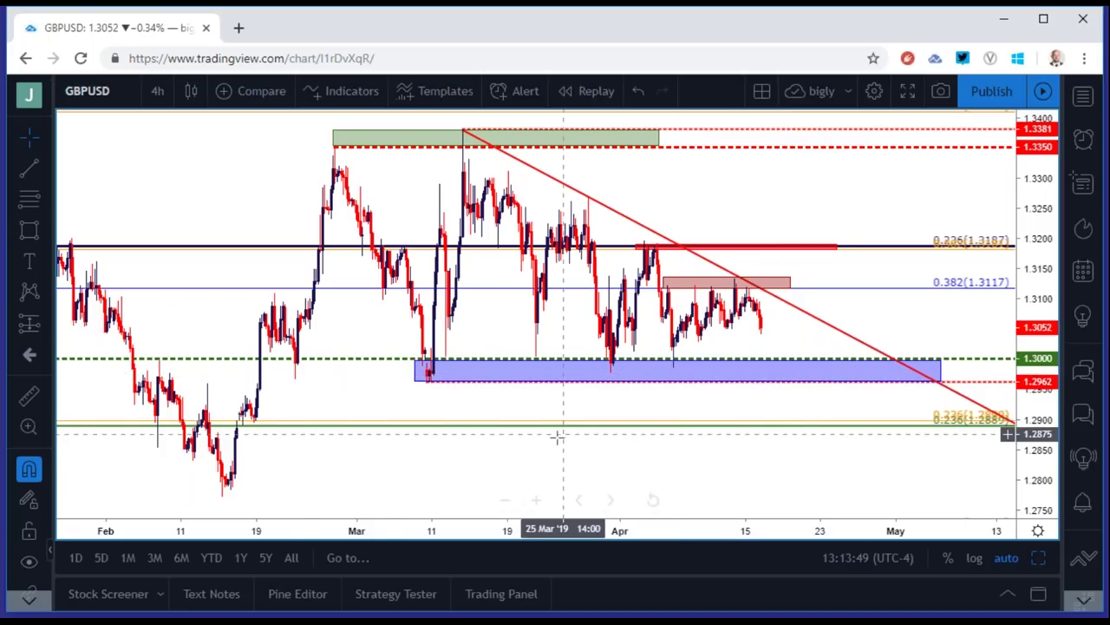
scroll(555, 434, "up", 2)
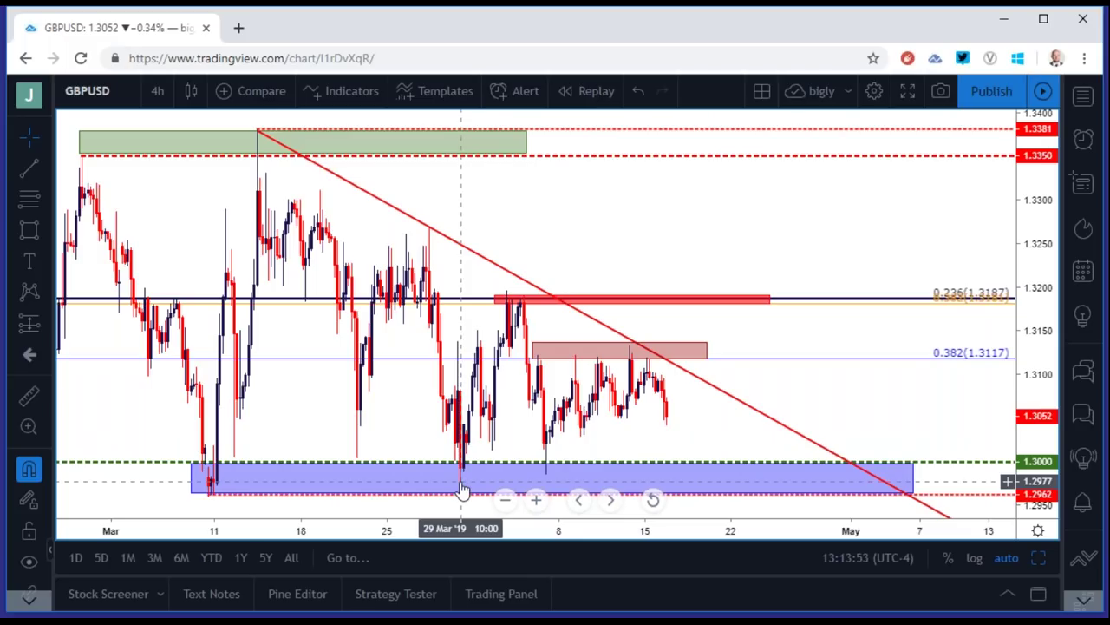
left_click(545, 482)
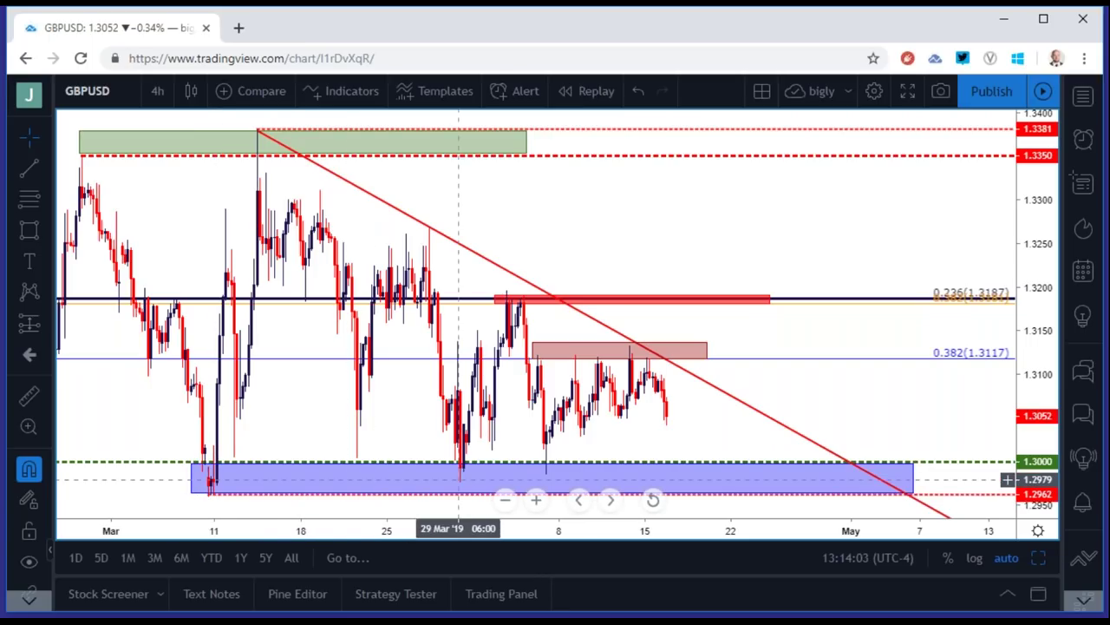
left_click(752, 472)
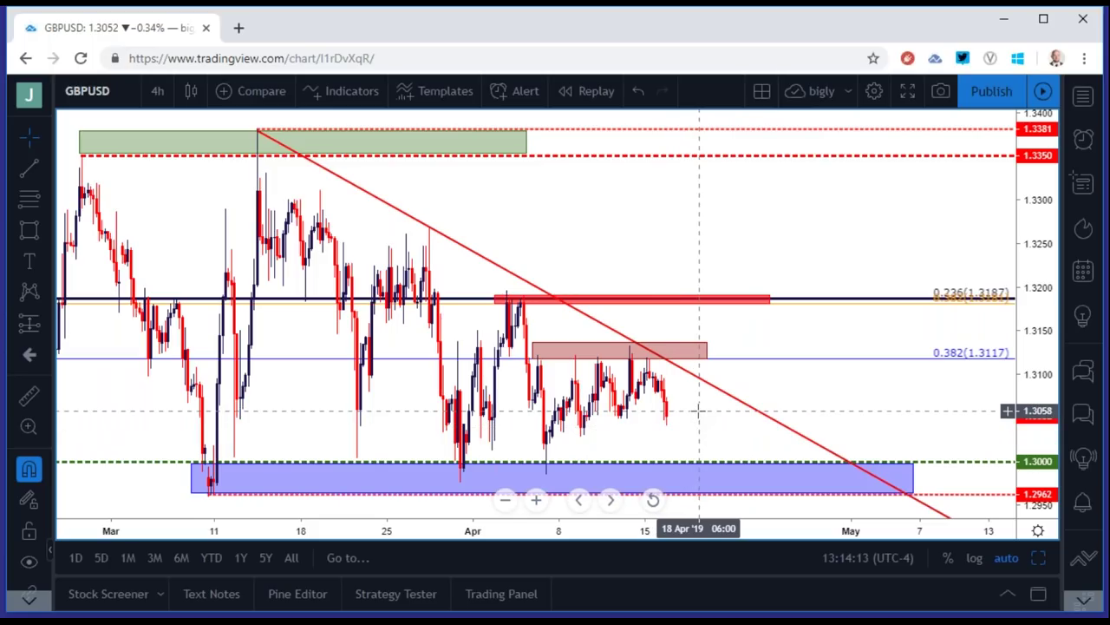
scroll(699, 411, "down", 5)
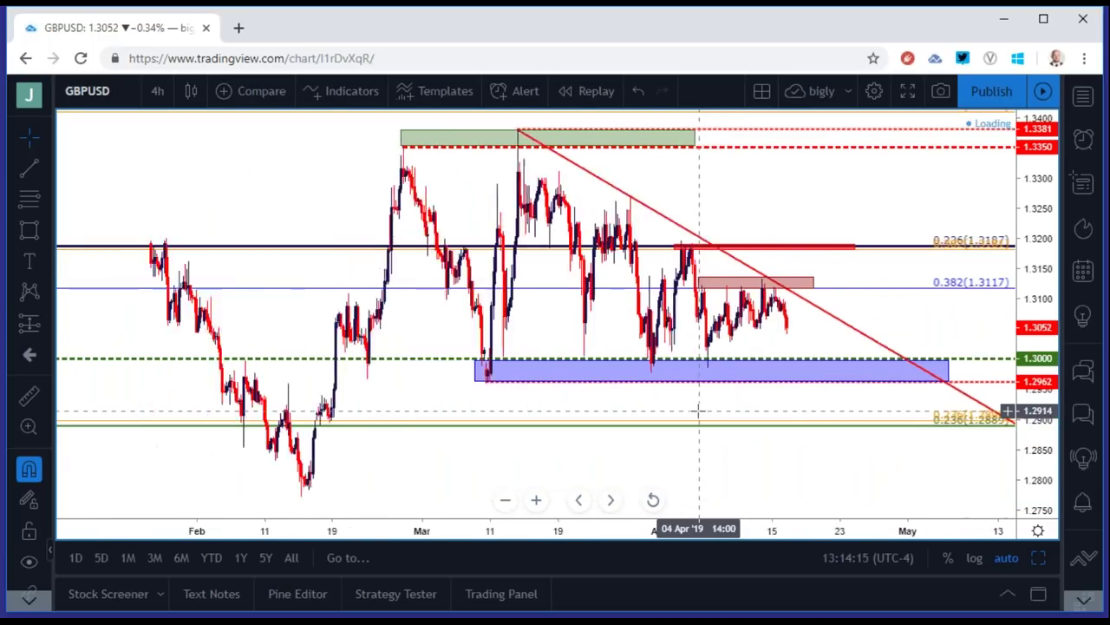
scroll(699, 411, "up", 1)
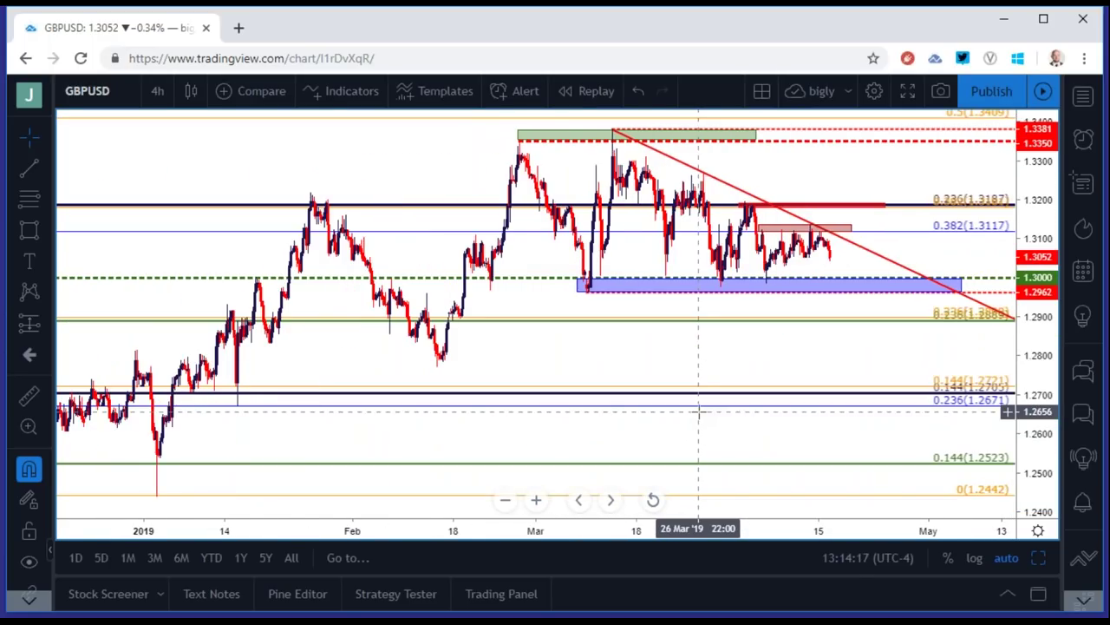
Inspect the blue 1.2962–1.3000 support zone, zoom, and open the GBPUSD symbol field for editing.
left_click(825, 288)
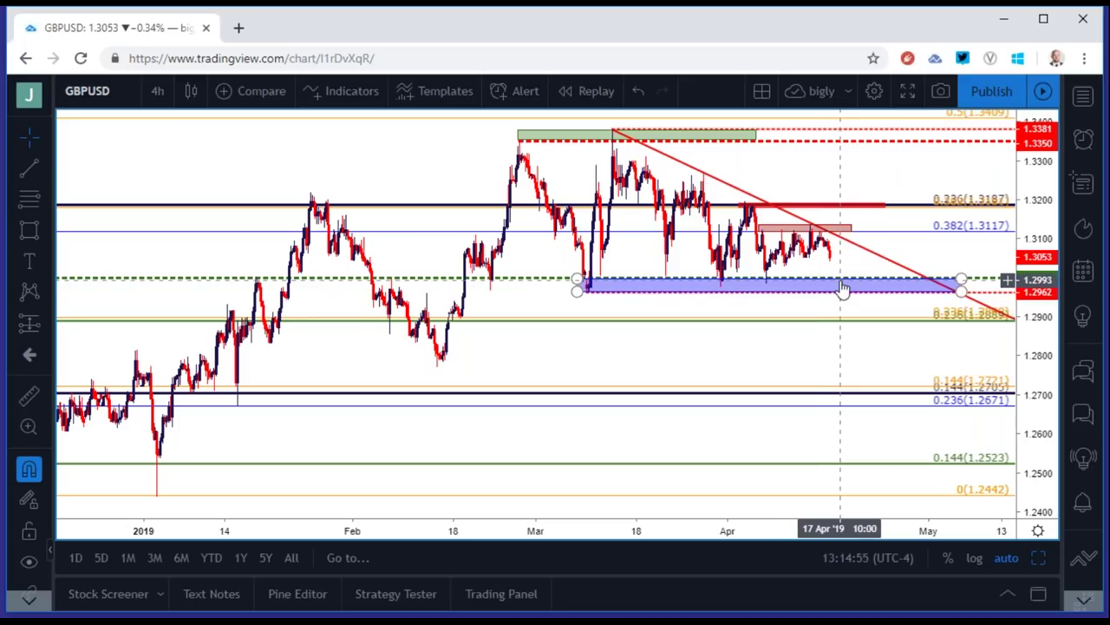
left_click(806, 331)
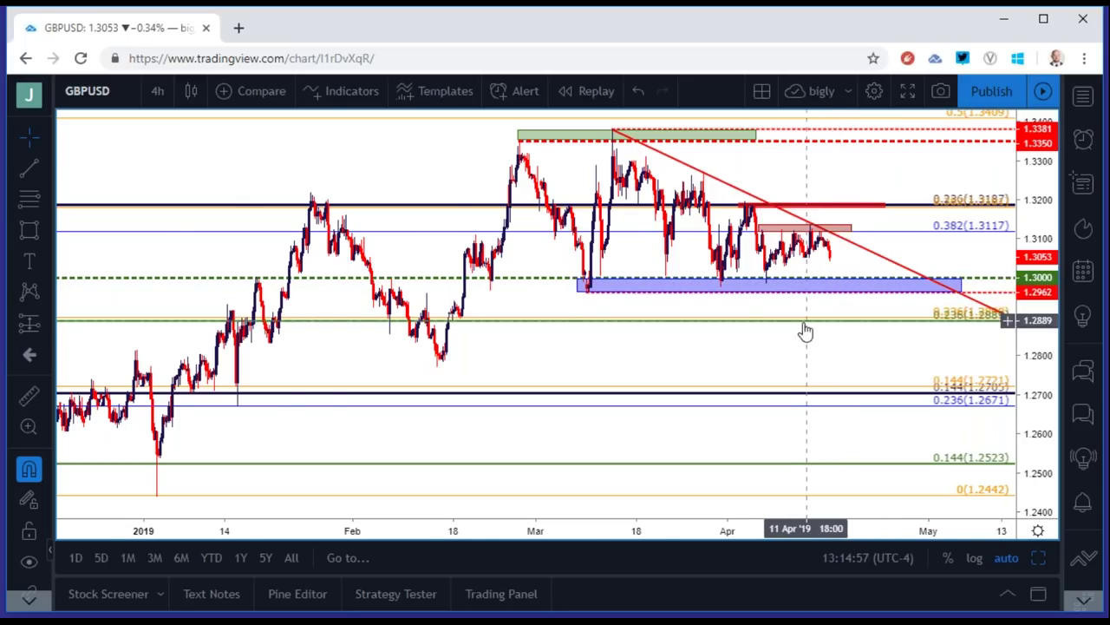
scroll(806, 331, "up", 2)
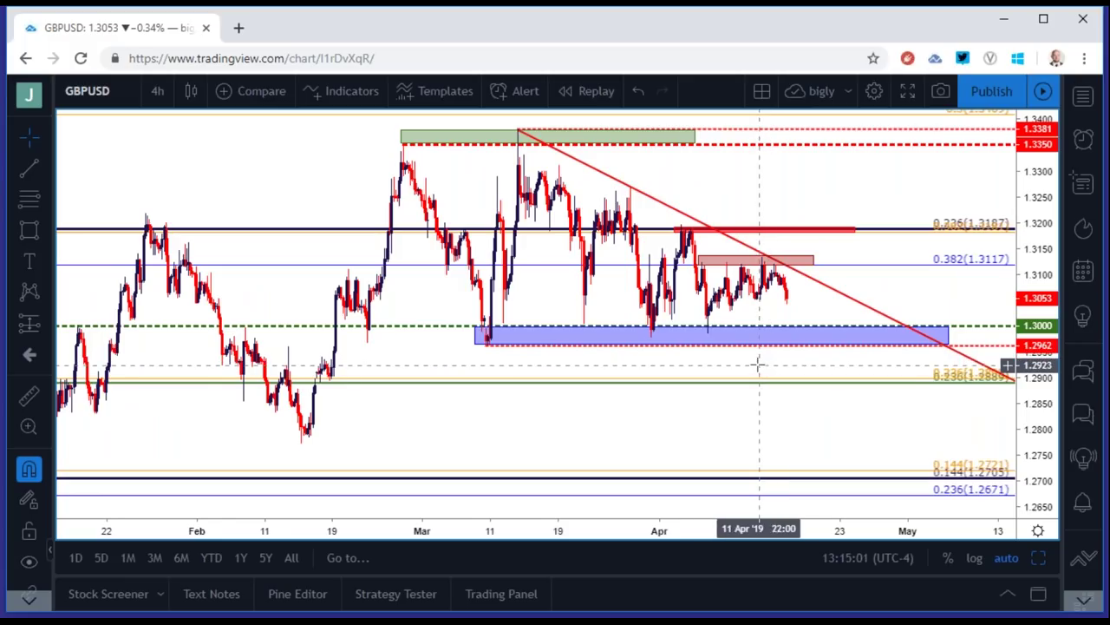
left_click(128, 96)
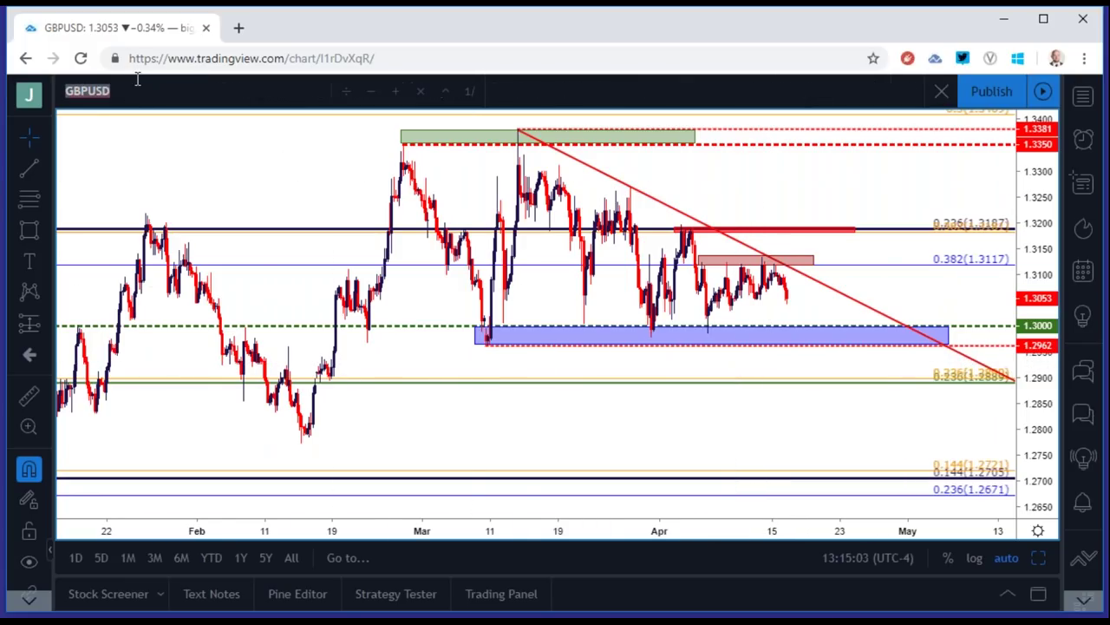
Load USDCAD on daily candles and maximize the chart with the RSI (14, close) pane.
type("USDCAD")
key("Down")
key("Down")
key("Down")
key("Down")
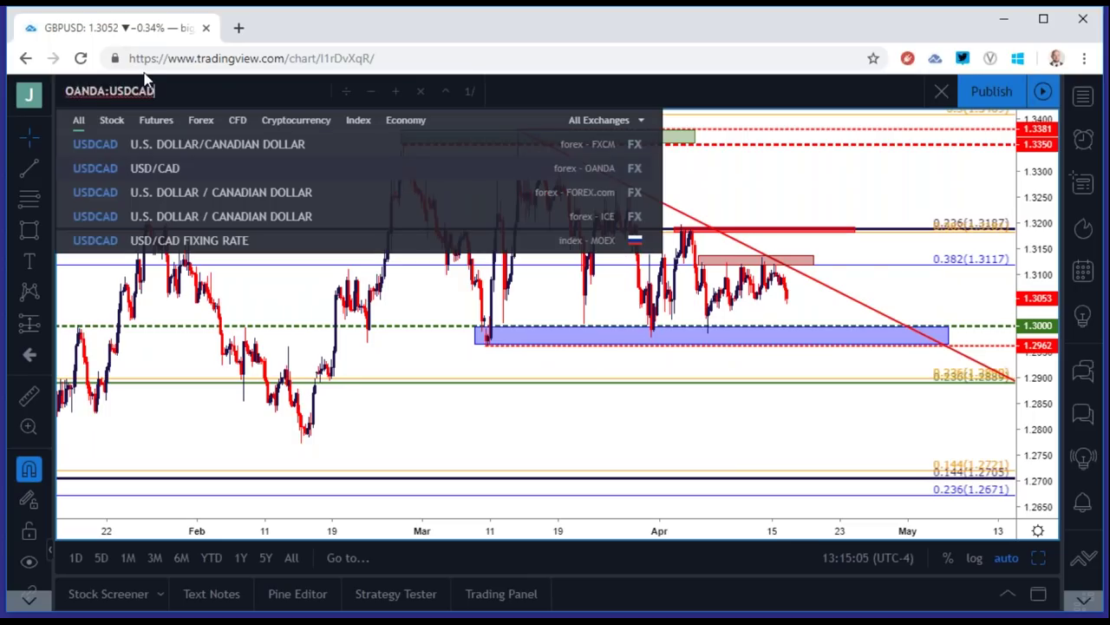
key("Return")
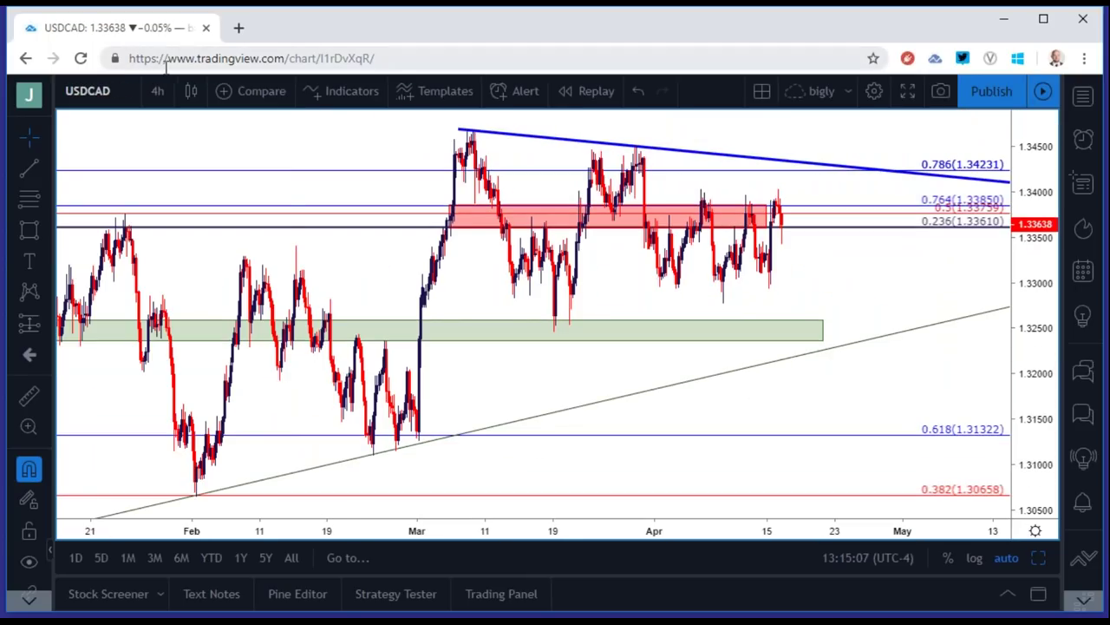
left_click(157, 90)
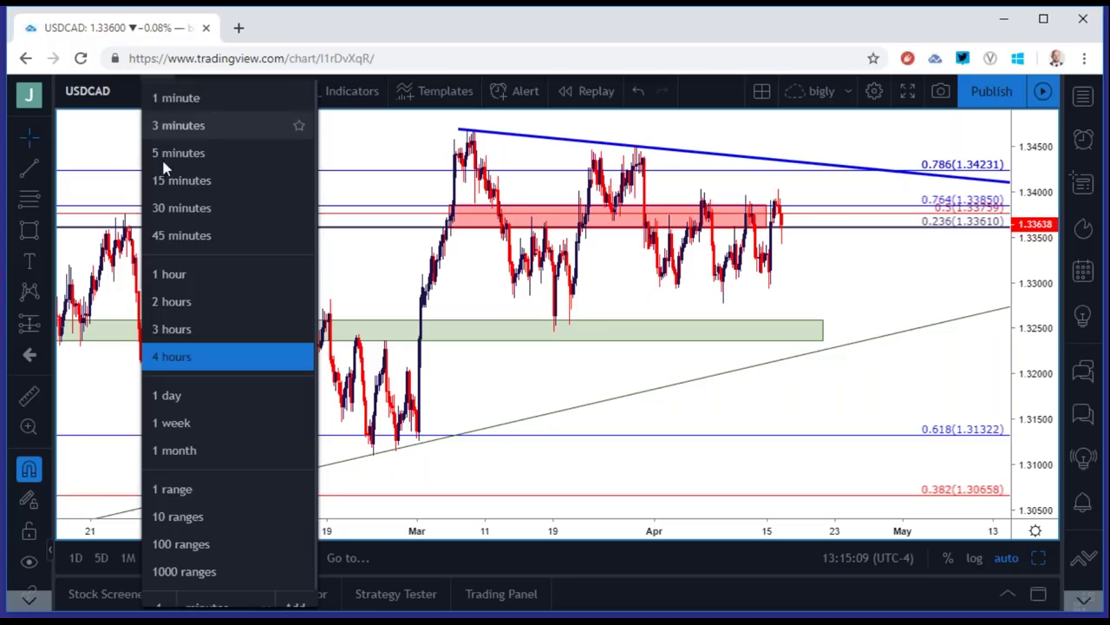
left_click(170, 395)
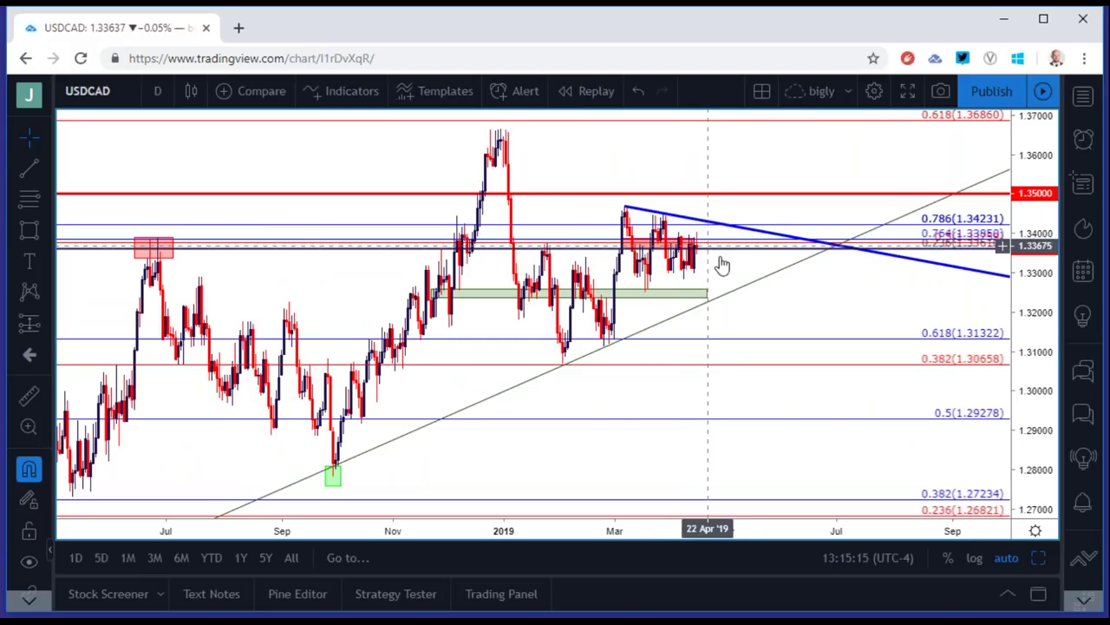
left_click(1041, 558)
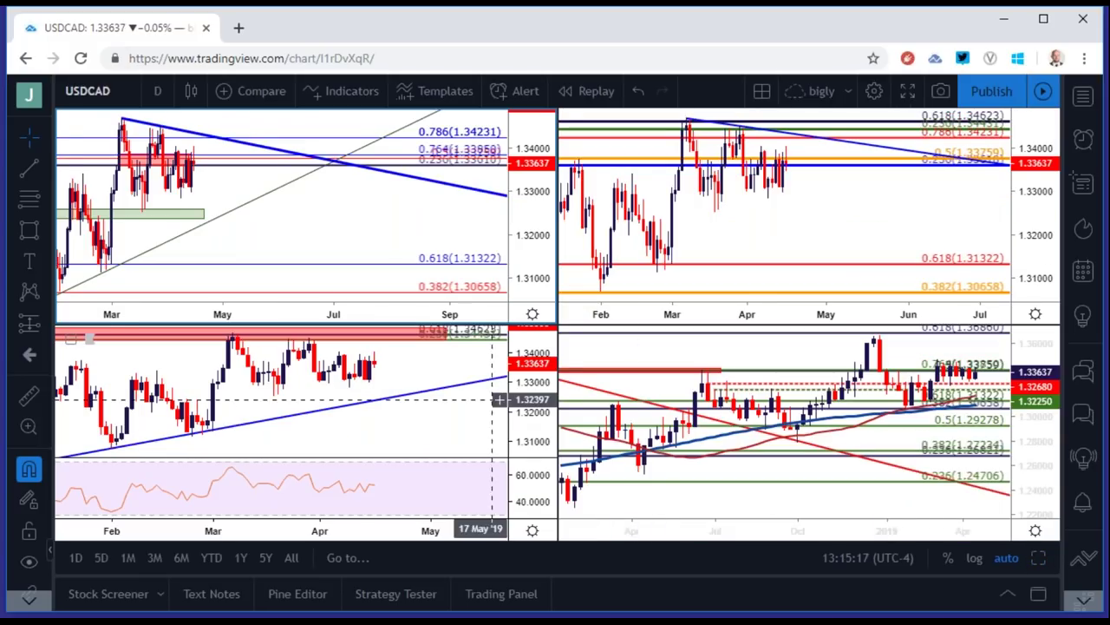
left_click(1041, 559)
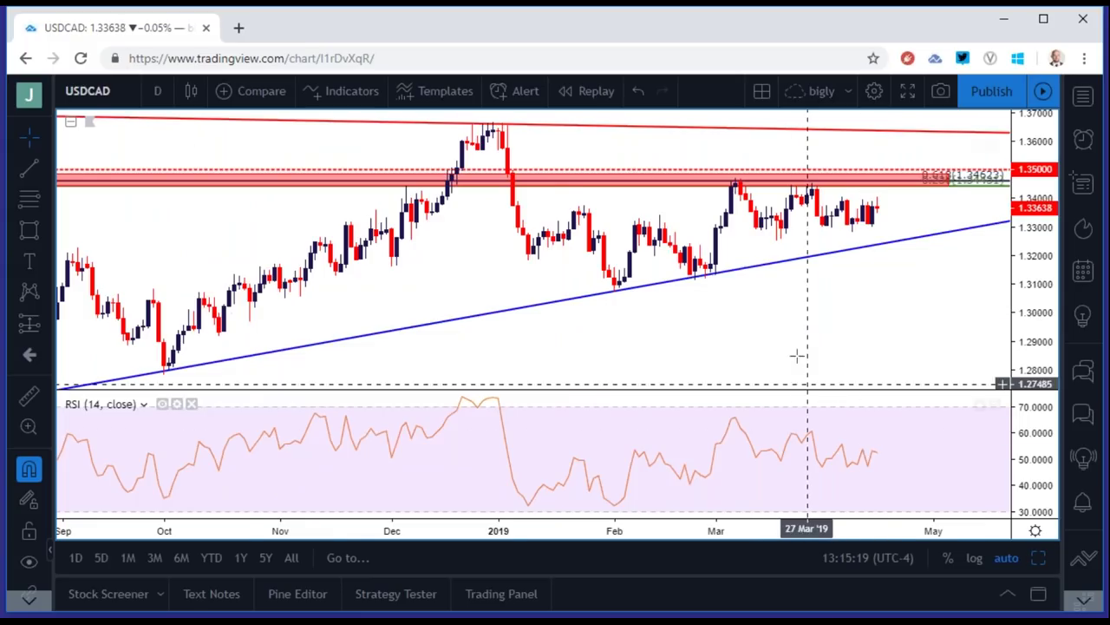
Review USDCAD on weekly candles, zooming in and out.
scroll(297, 171, "down", 2)
left_click(157, 90)
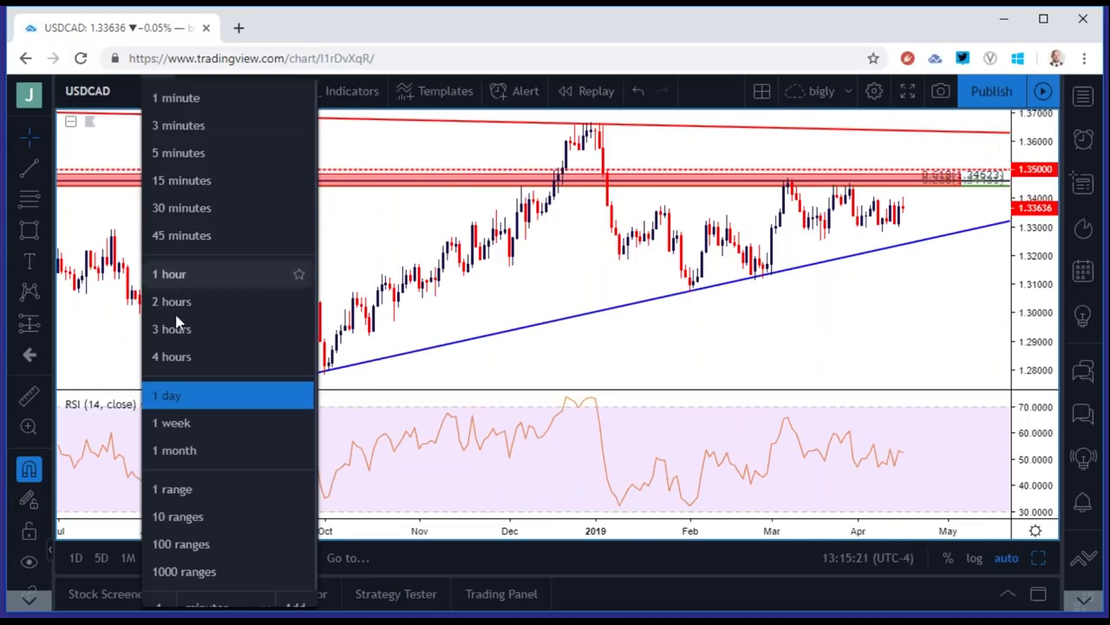
left_click(179, 424)
scroll(547, 372, "up", 1)
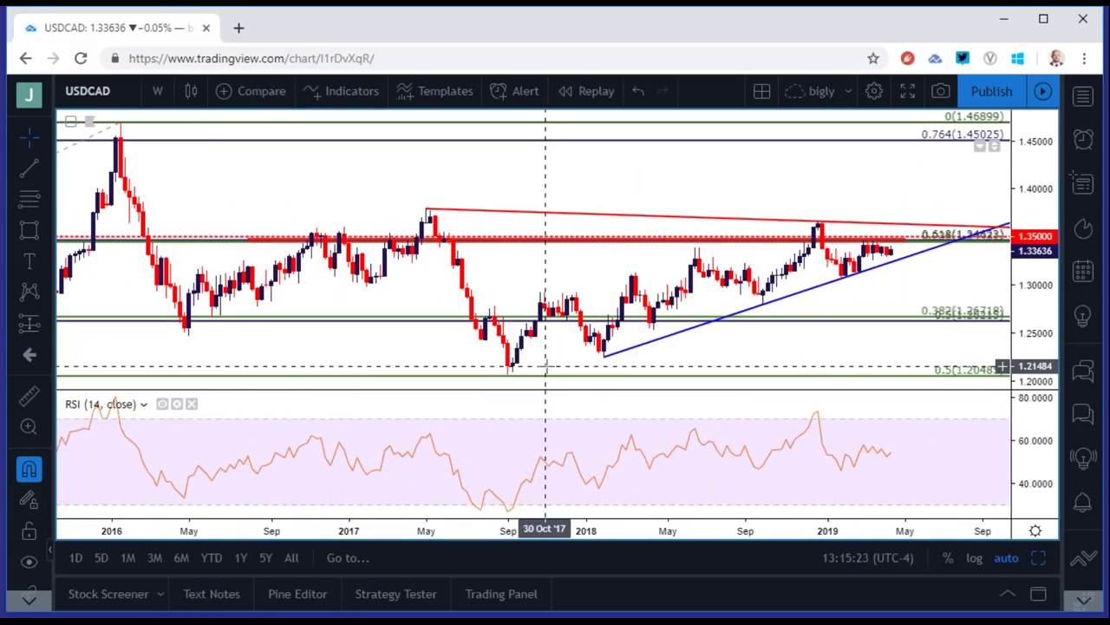
scroll(545, 366, "down", 5)
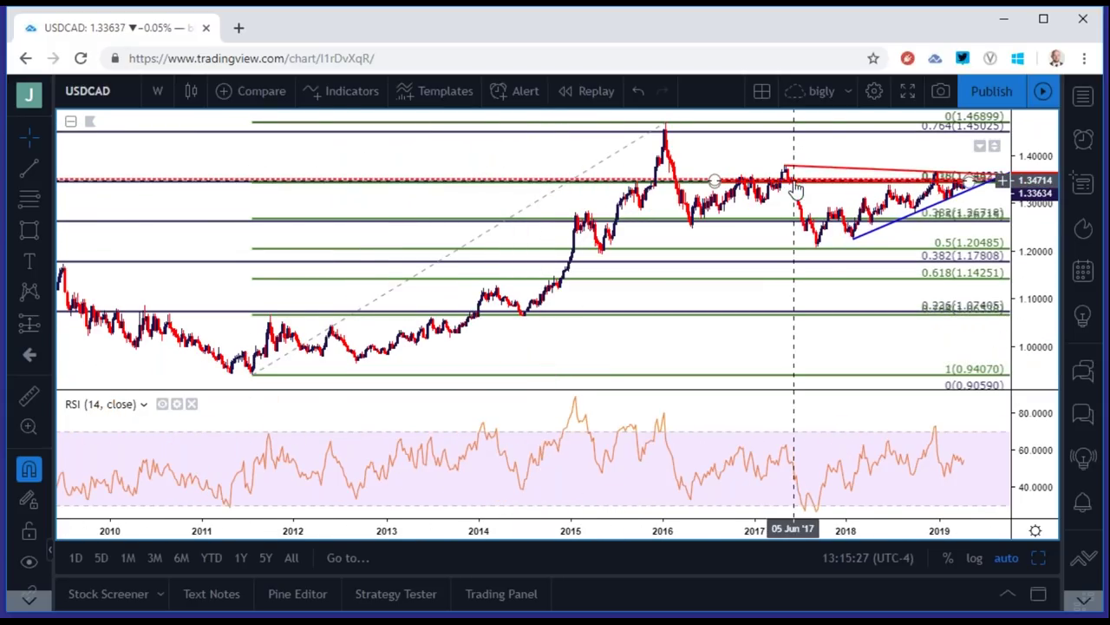
scroll(855, 234, "up", 3)
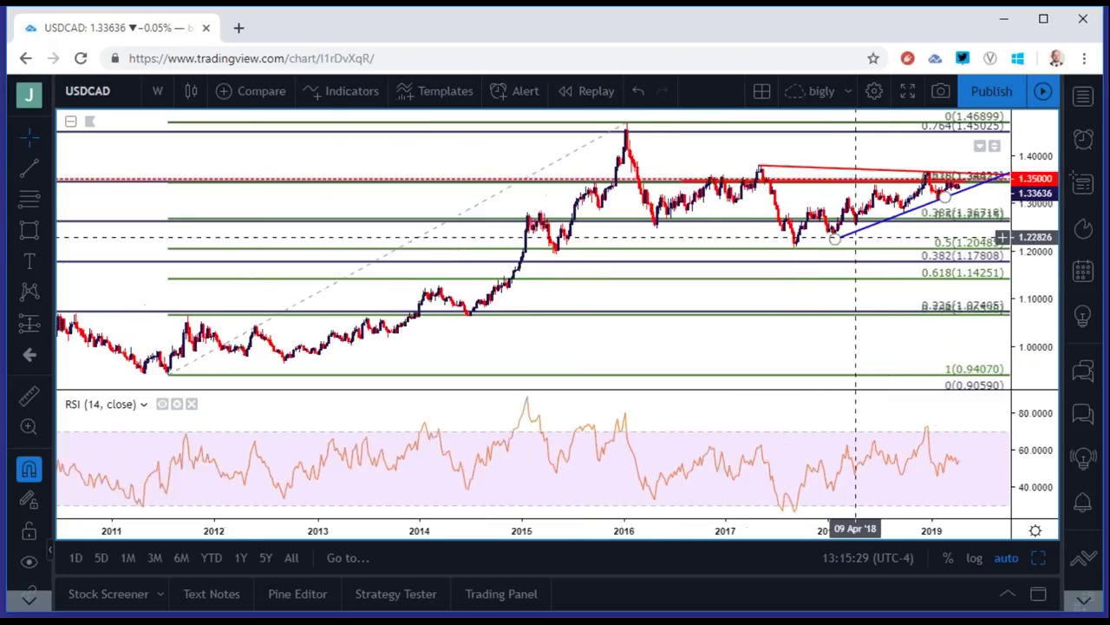
scroll(811, 281, "up", 4)
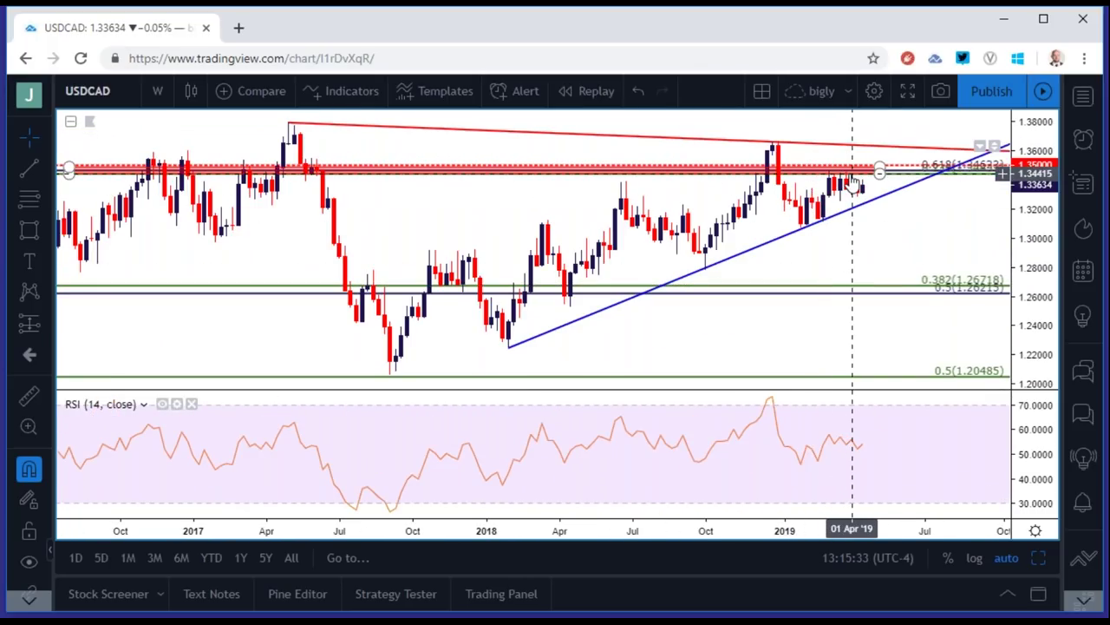
Return to daily candles, raise the Fibonacci level near 1.345, and restore the four-chart layout.
left_click(157, 91)
left_click(184, 392)
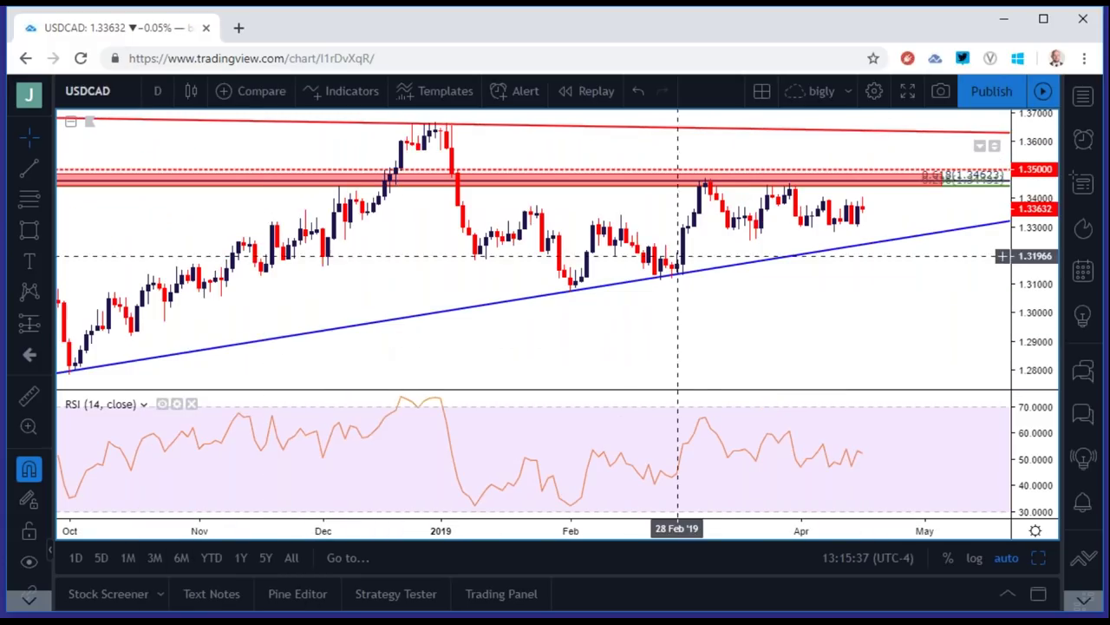
left_click_drag(709, 190, 793, 193)
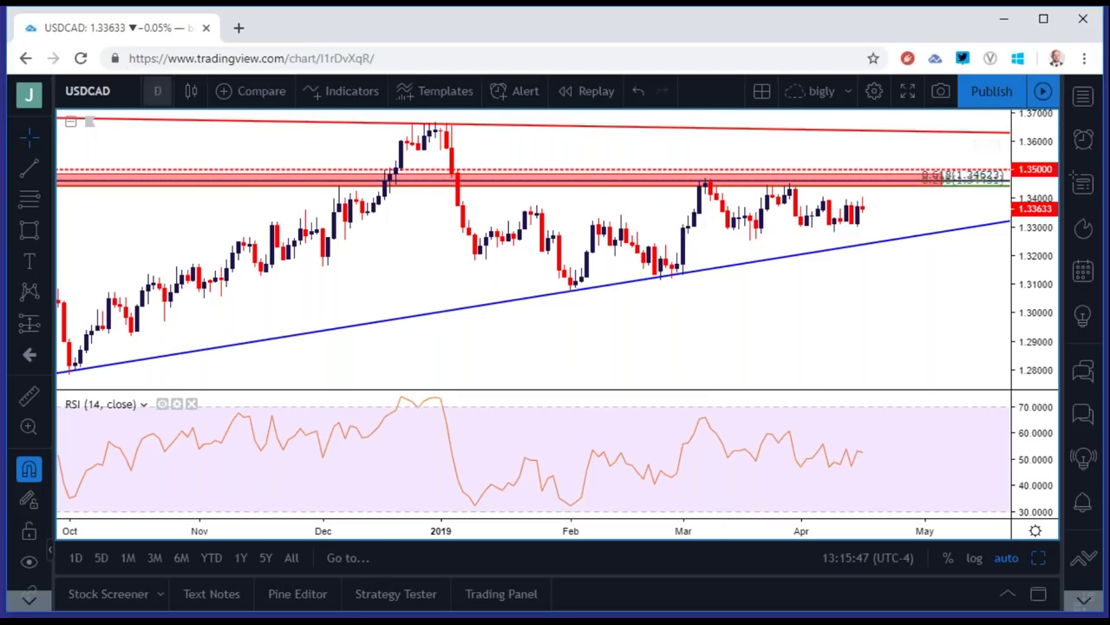
left_click(1032, 558)
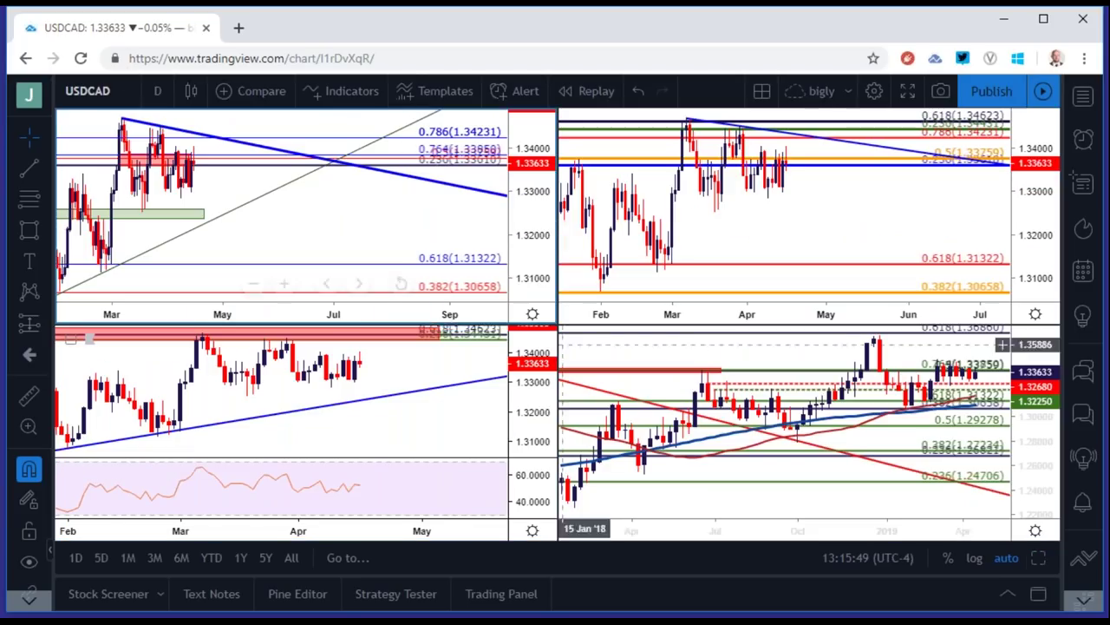
Maximize USDCAD on 4-hour candles and extend the red 1.33610–1.33850 resistance zone rightward.
left_click(1036, 559)
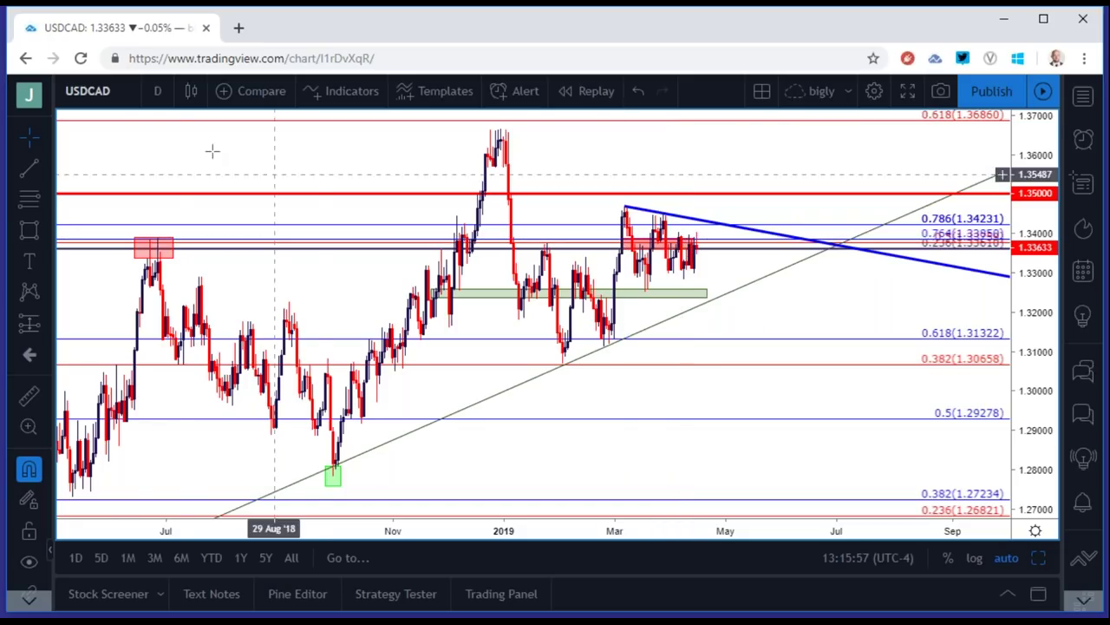
left_click(157, 90)
left_click(192, 359)
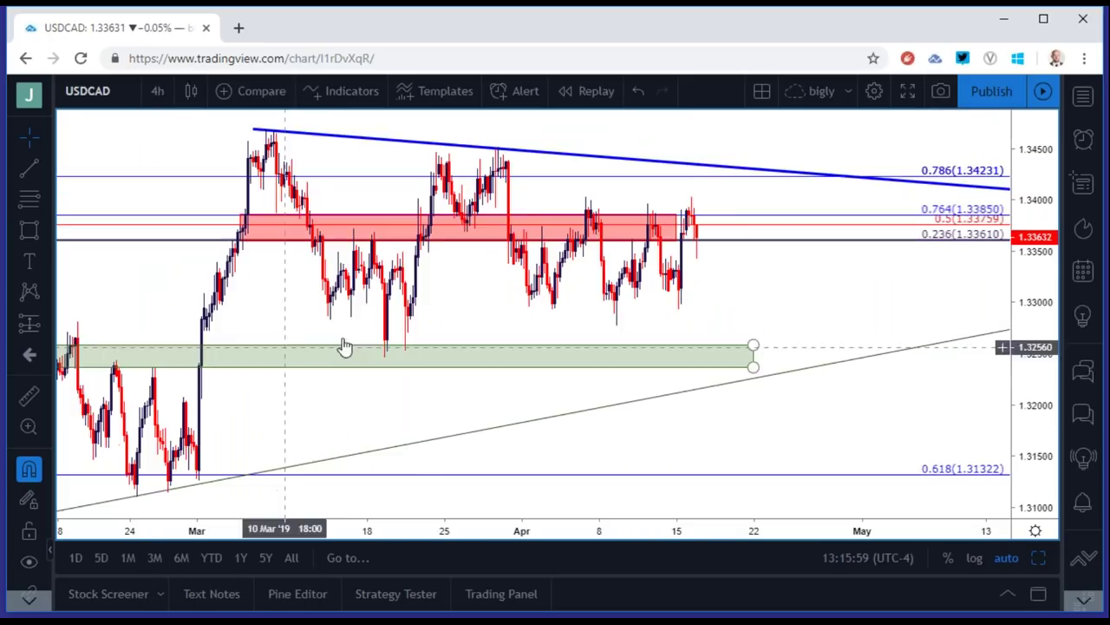
left_click_drag(679, 218, 922, 217)
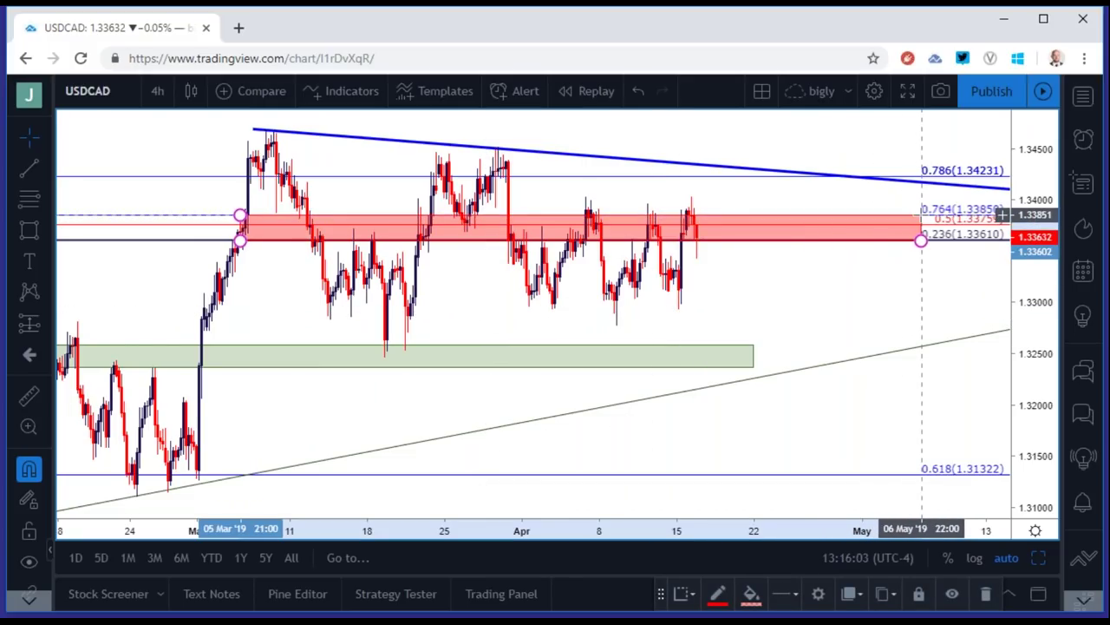
left_click(841, 267)
scroll(831, 267, "down", 3)
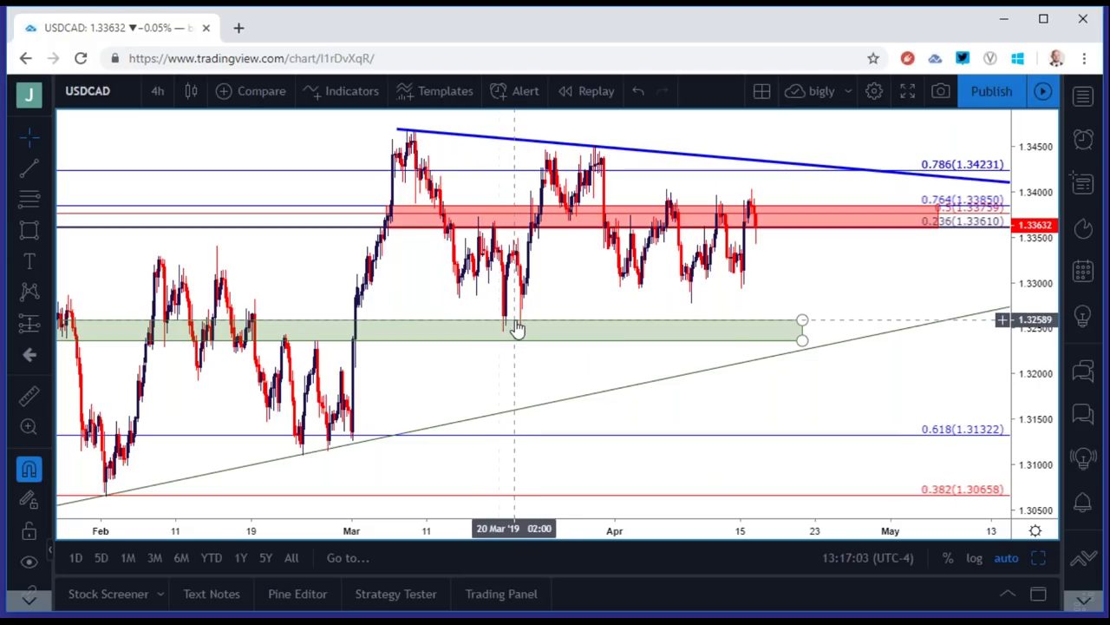
Zoom out and switch the USDCAD chart to daily candles.
scroll(519, 317, "down", 3)
scroll(519, 312, "down", 4)
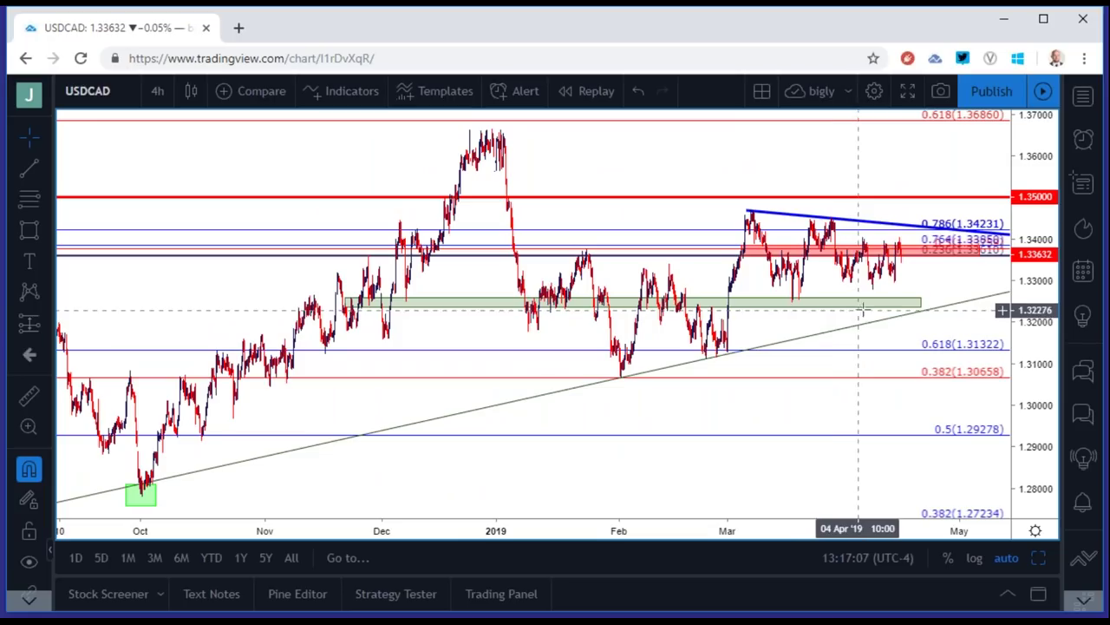
left_click(161, 93)
left_click(217, 391)
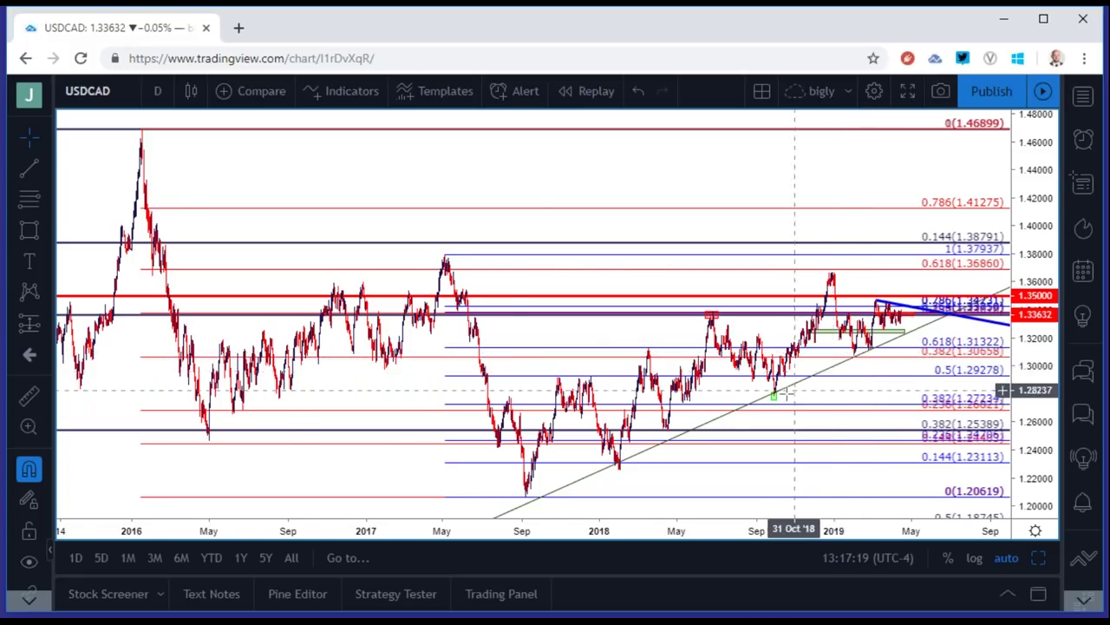
scroll(833, 356, "up", 3)
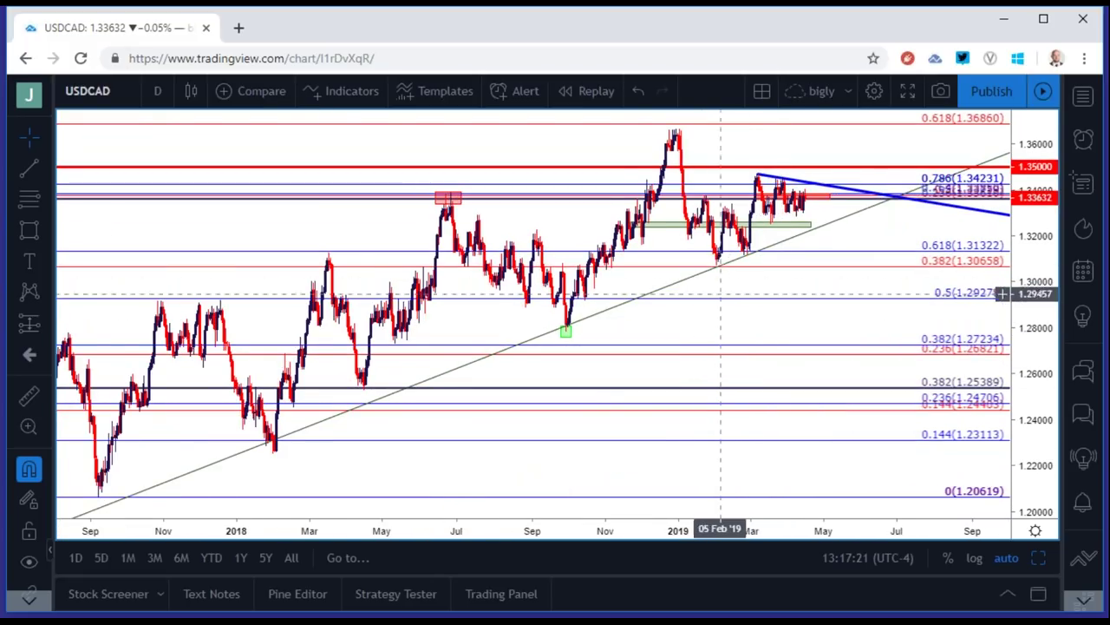
scroll(682, 334, "up", 4)
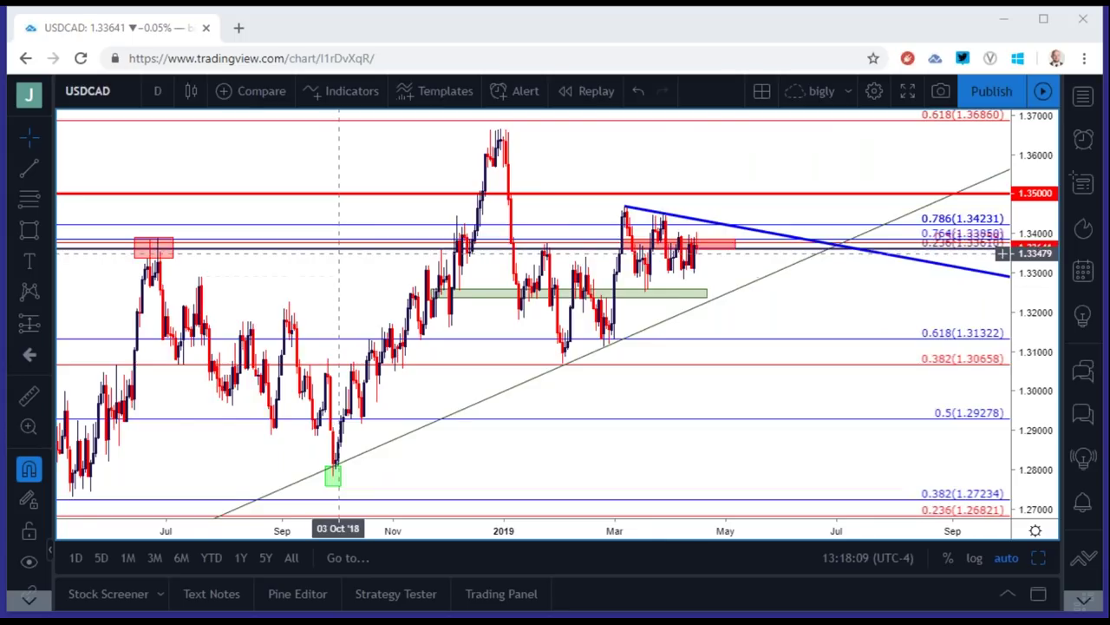
Adjust the daily view to span mid-2018 to 2019 and open the symbol field.
scroll(338, 253, "down", 2)
scroll(339, 253, "down", 1)
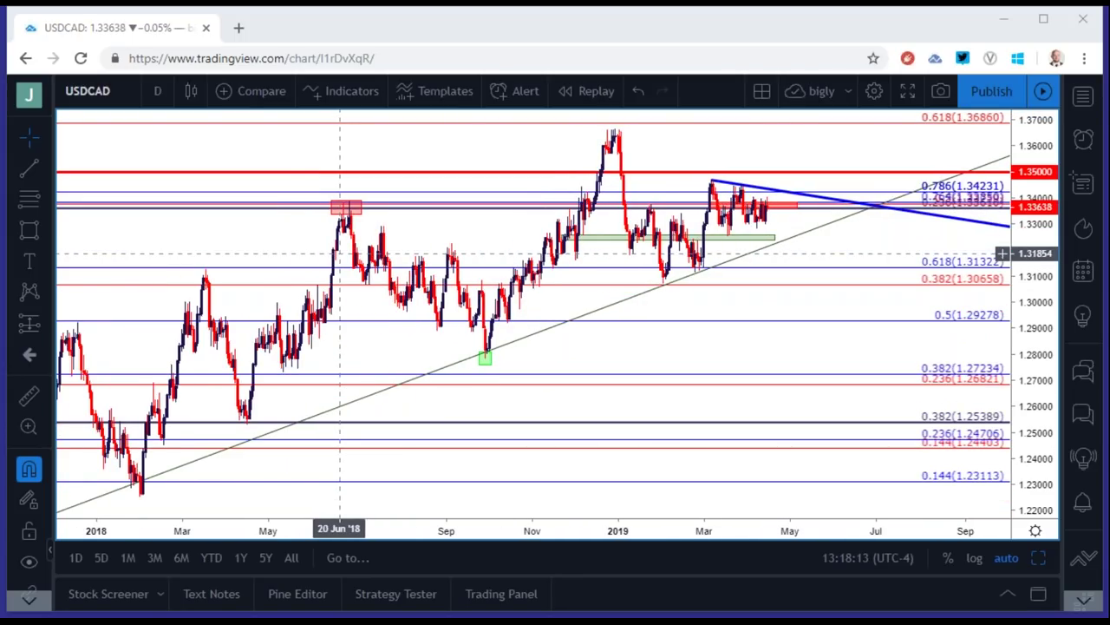
scroll(1001, 253, "up", 3)
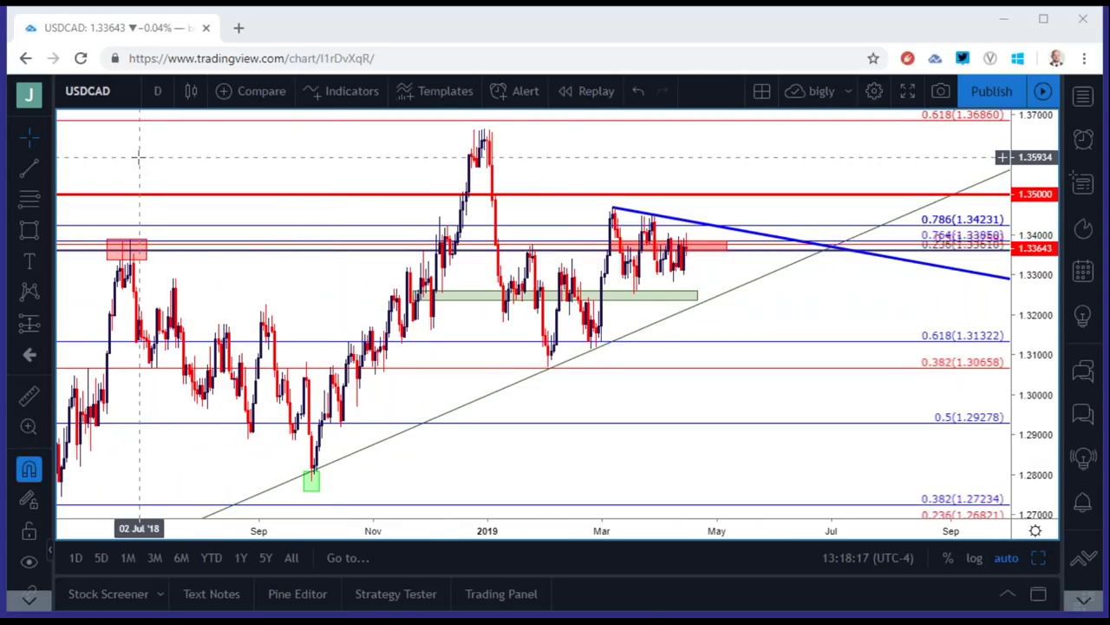
left_click(115, 92)
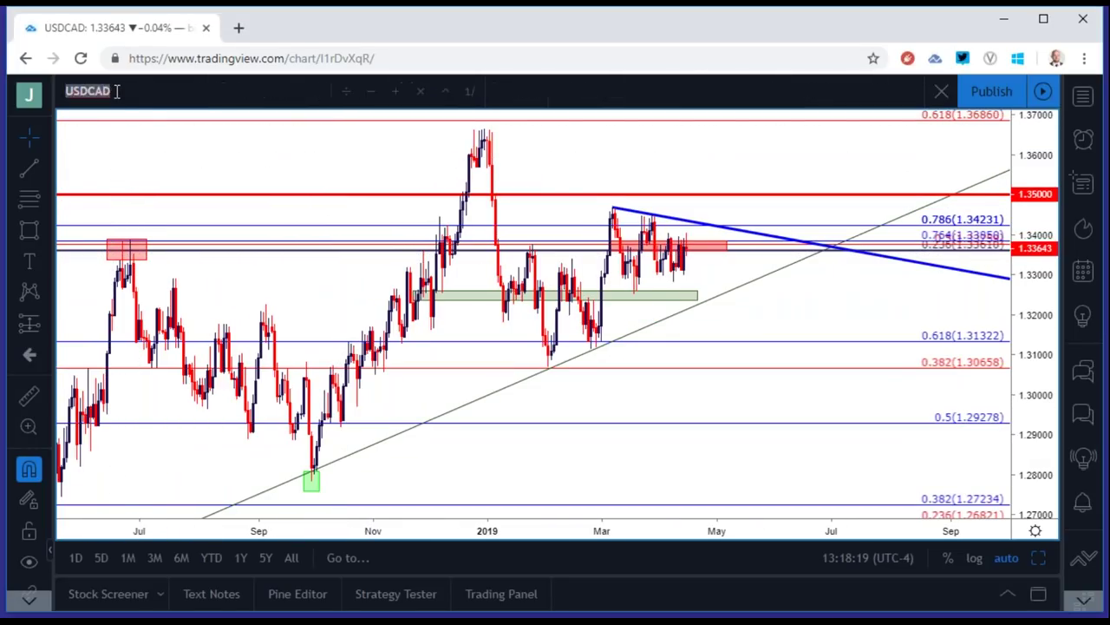
type("USDJPY")
key("Down")
key("Down")
key("Down")
key("Down")
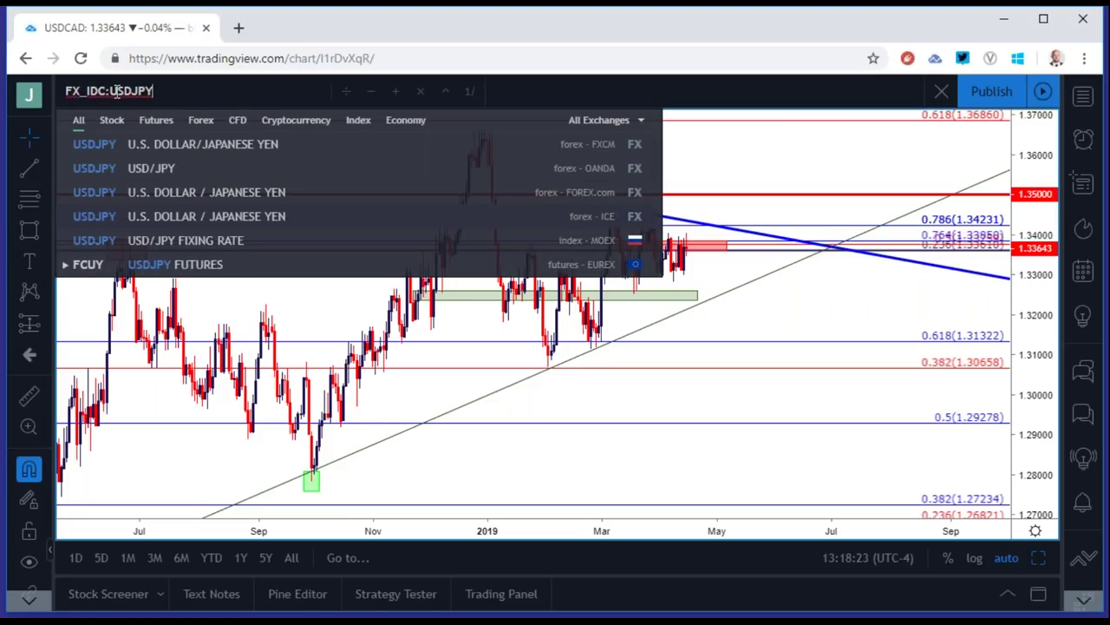
key("Escape")
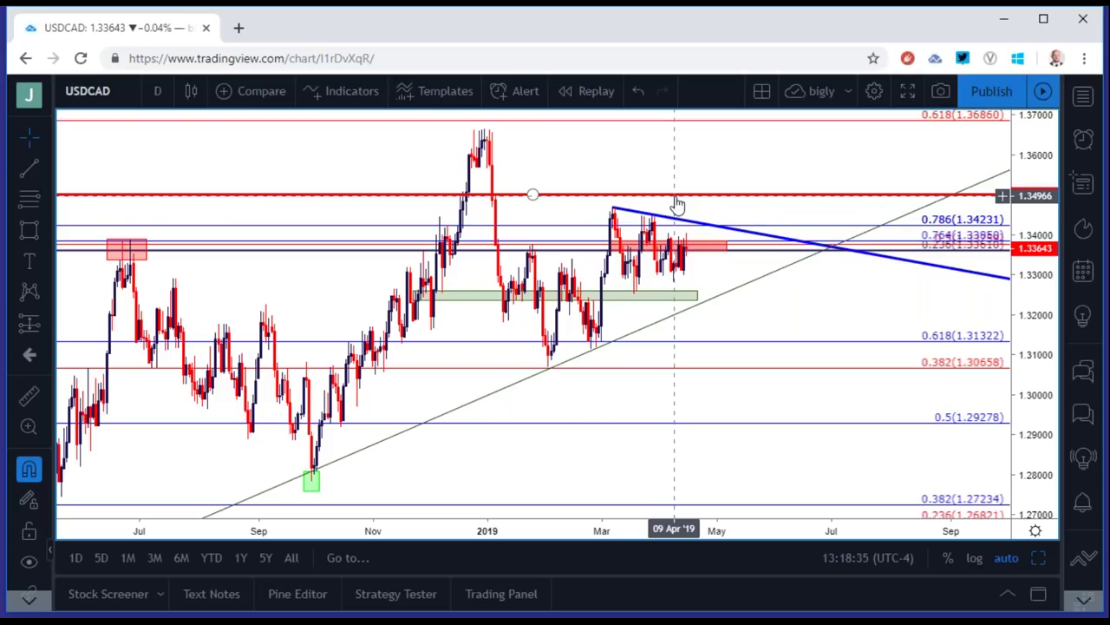
left_click(1037, 556)
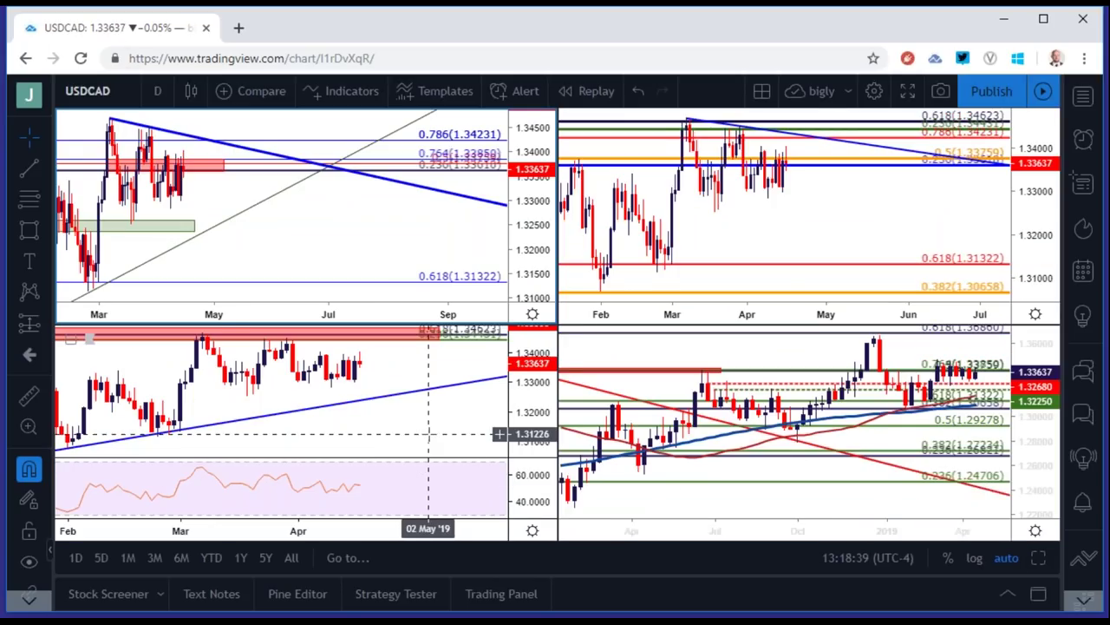
Zoom out, enlarge the USDCAD RSI chart, and open the symbol field for editing.
scroll(429, 433, "down", 5)
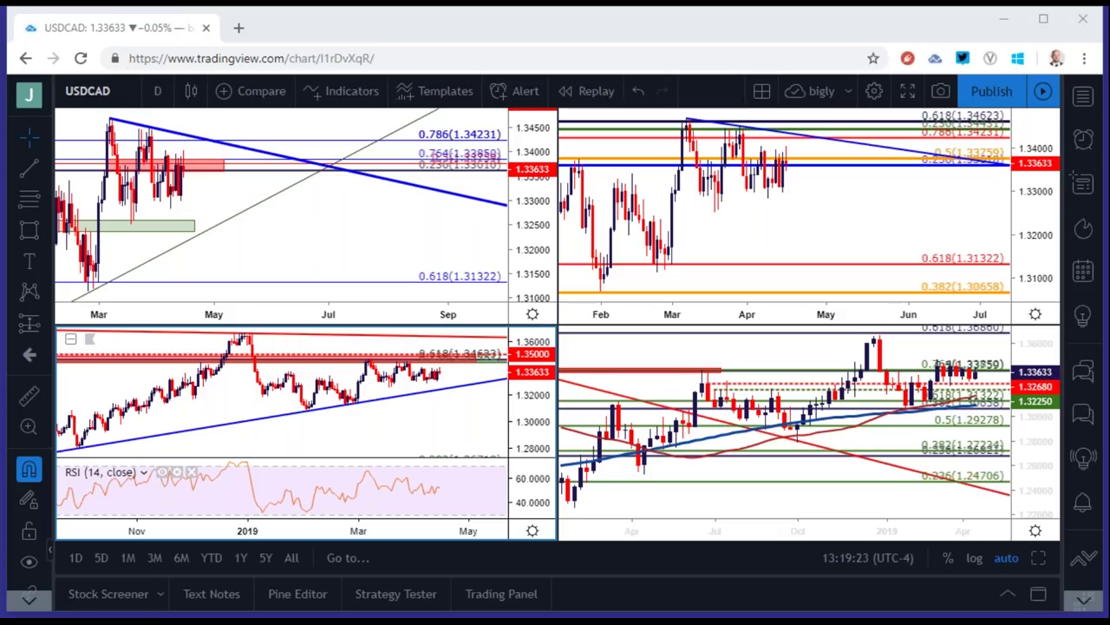
scroll(355, 232, "down", 2)
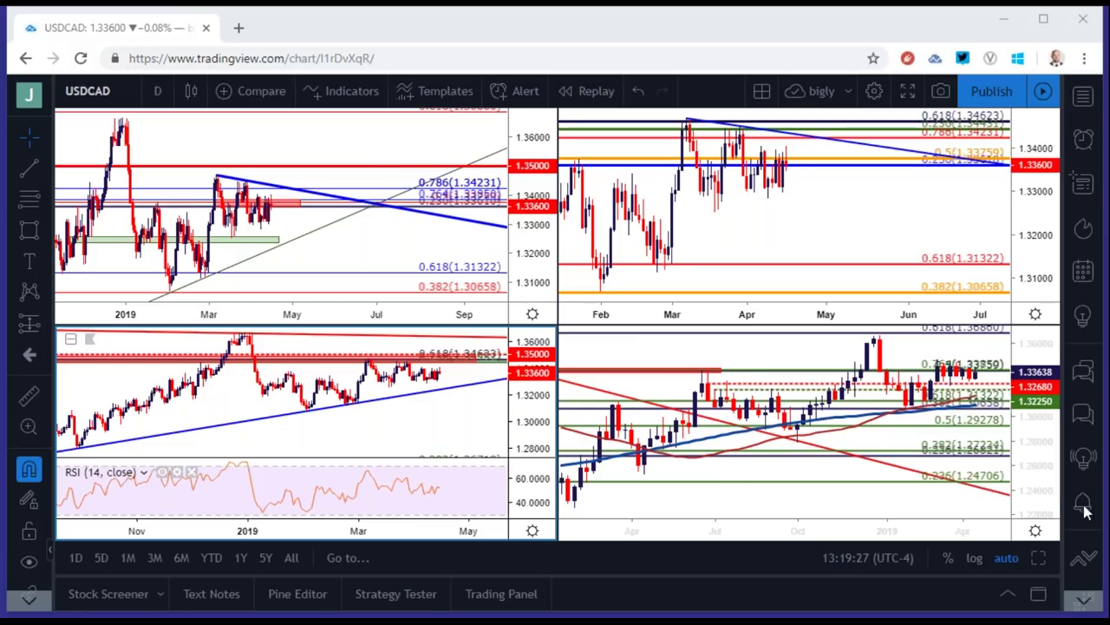
left_click(1046, 553)
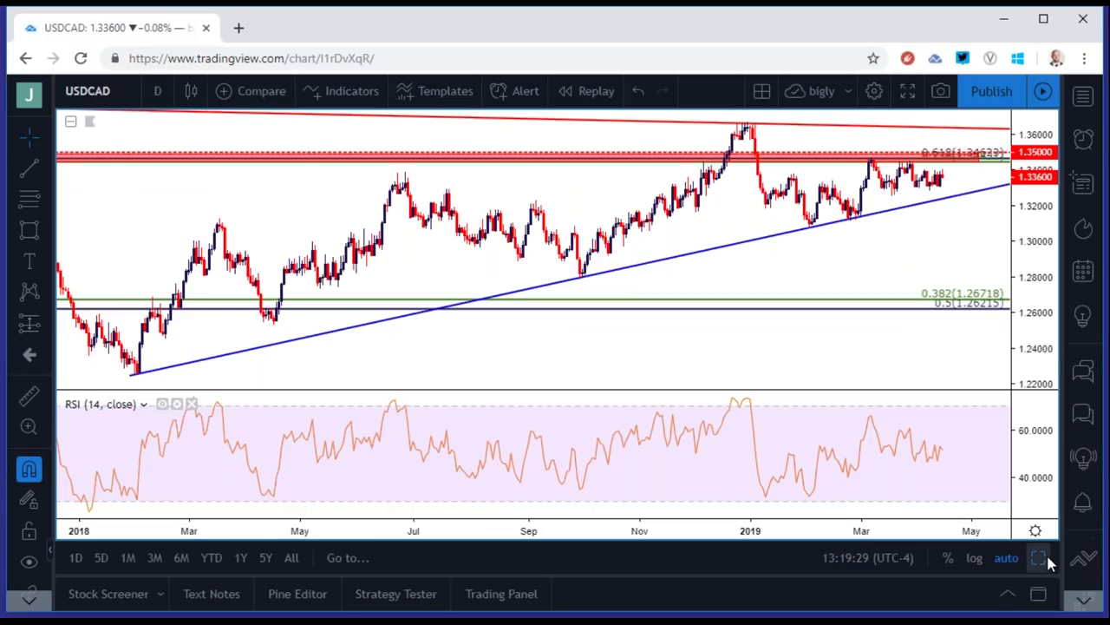
scroll(814, 354, "up", 4)
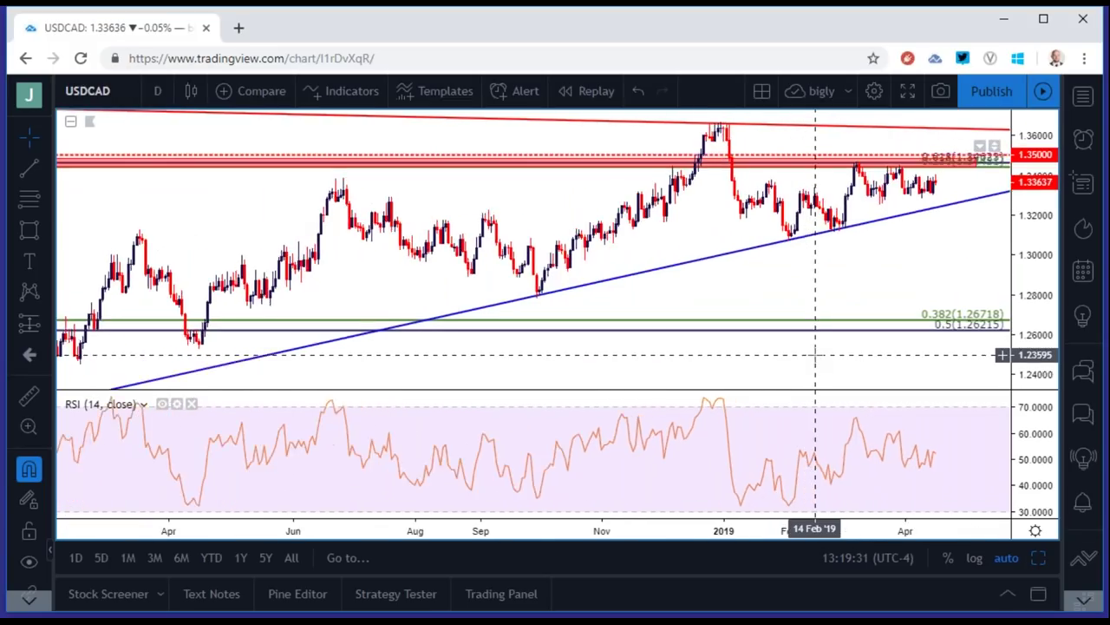
left_click(102, 92)
Load FX_IDC USDJPY and maximize its Fibonacci chart.
type("USDJPY")
key("Down")
key("Down")
key("Down")
key("Down")
key("Return")
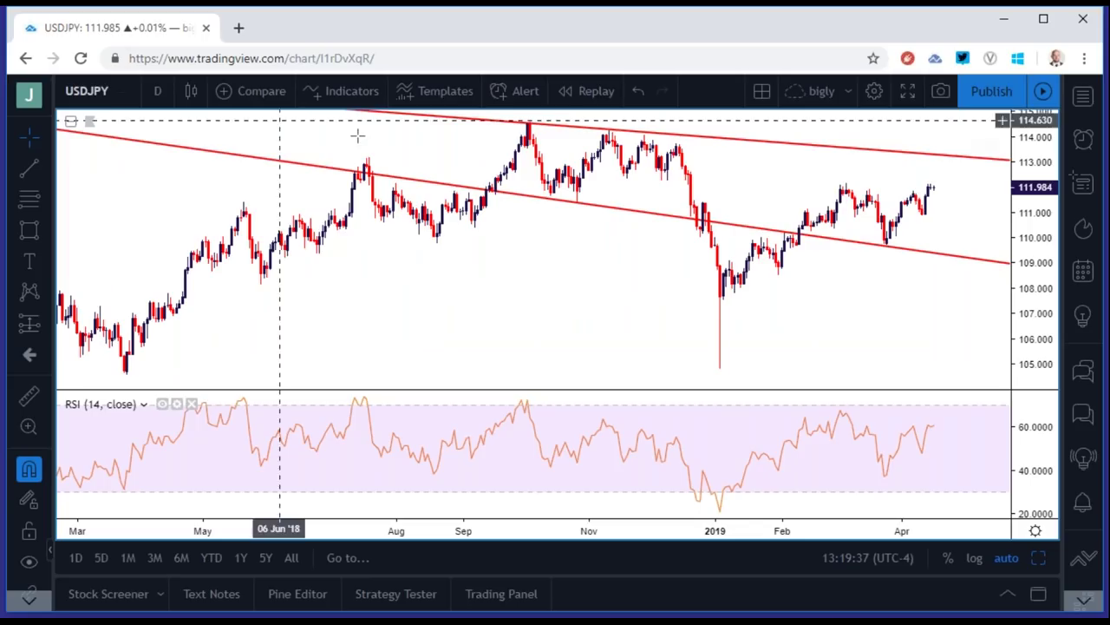
left_click(1038, 558)
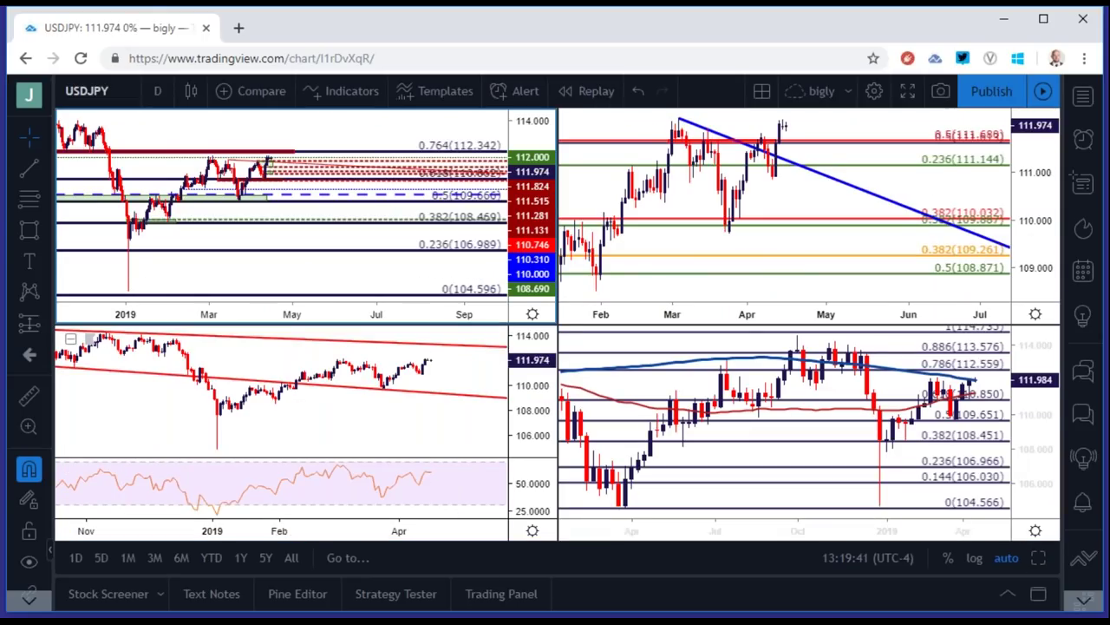
left_click(1038, 558)
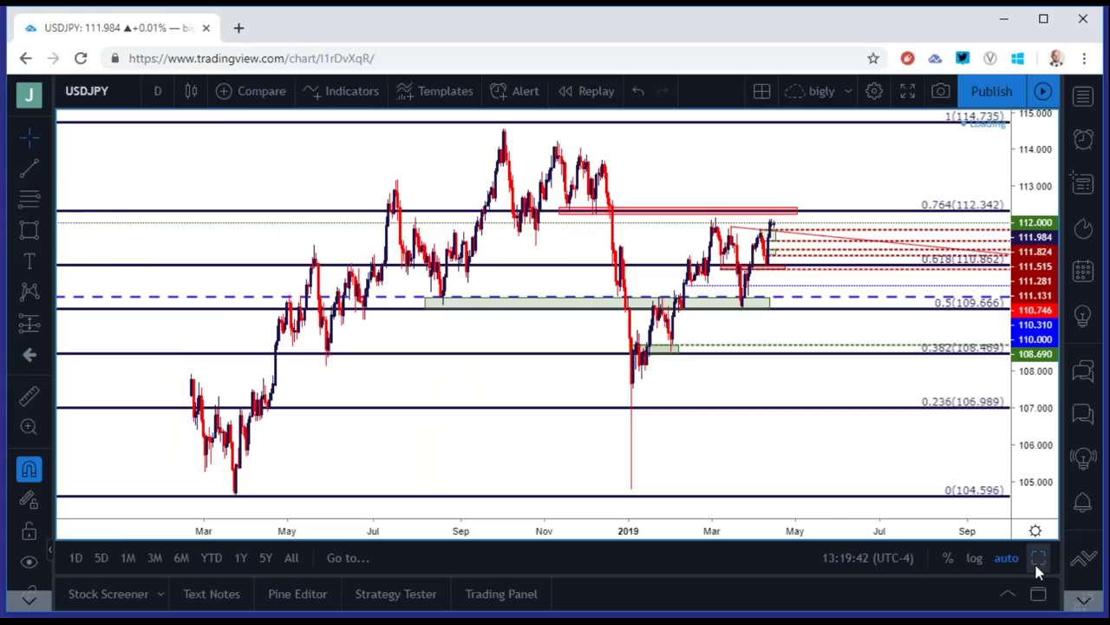
Set 4-hour candles and select the red 110.746–110.862 zone at the 0.618 level.
left_click(157, 90)
left_click(178, 356)
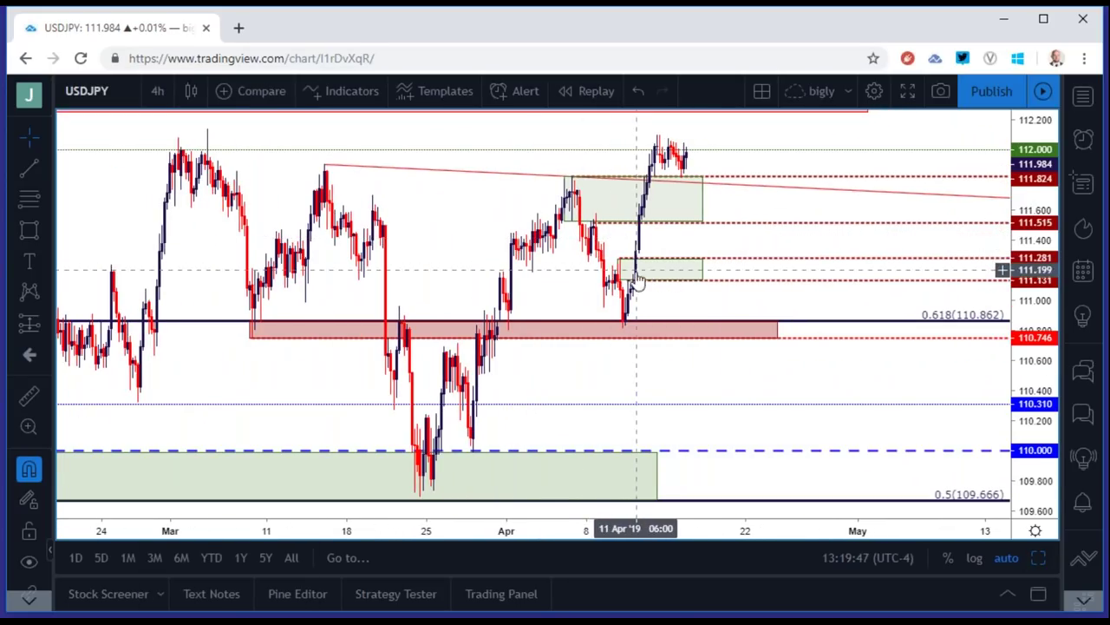
left_click(628, 328)
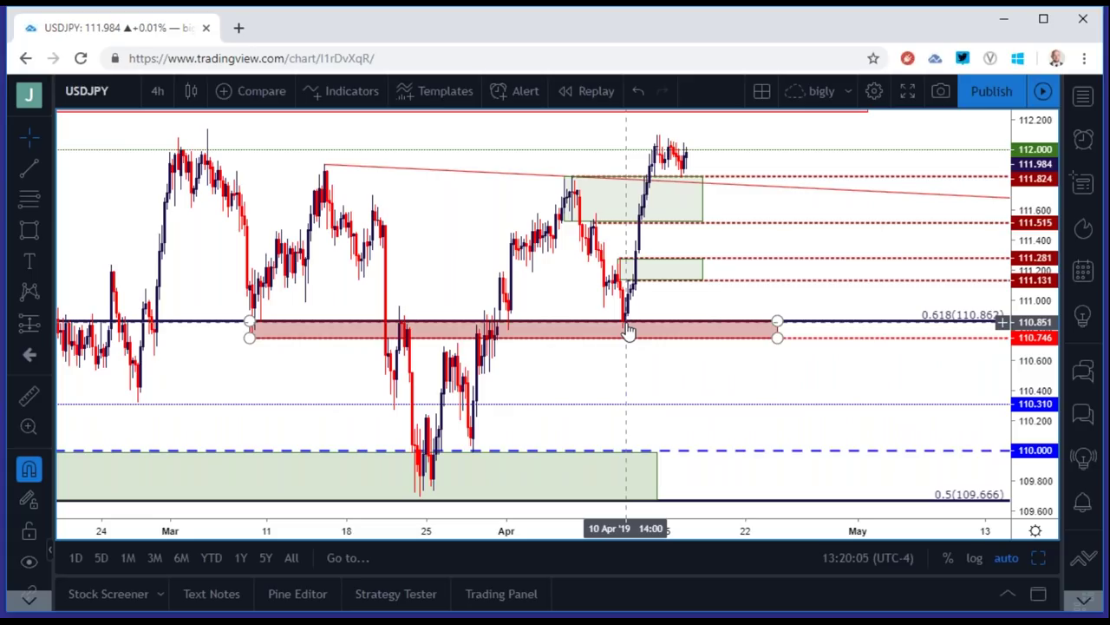
Review USDJPY briefly on daily candles, zooming in on recent price.
left_click(157, 91)
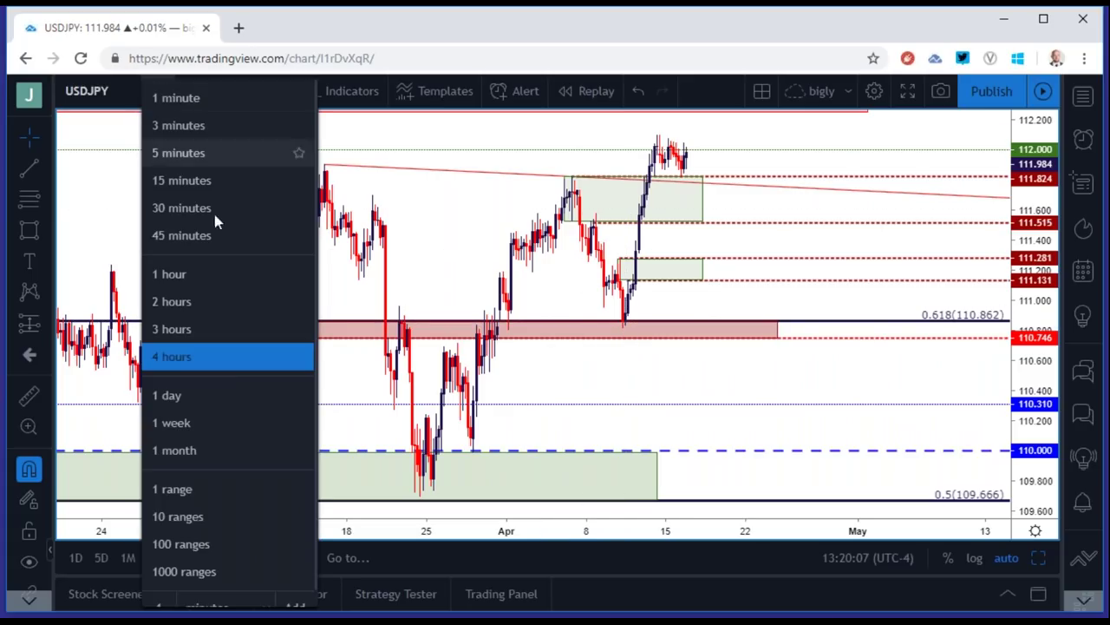
left_click(218, 398)
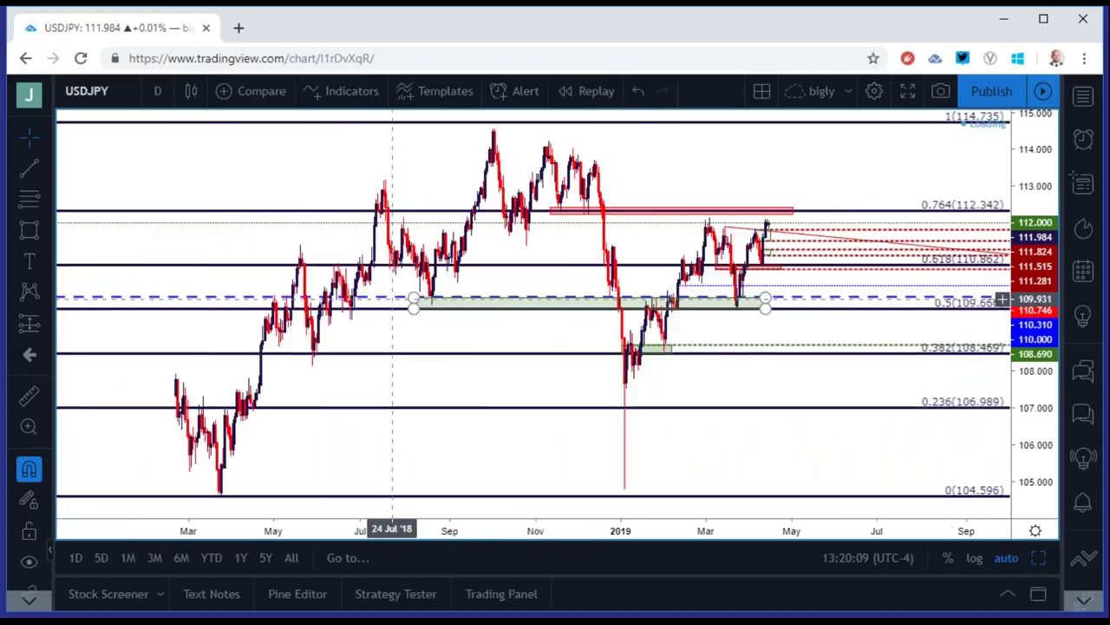
scroll(392, 299, "down", 5)
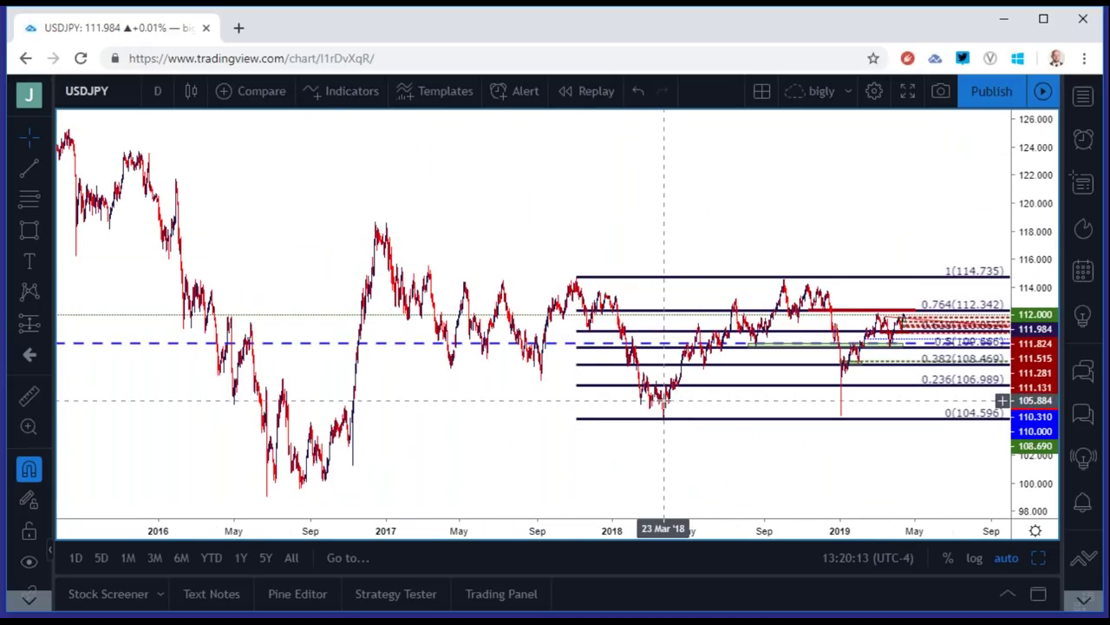
scroll(664, 399, "up", 5)
scroll(663, 401, "up", 5)
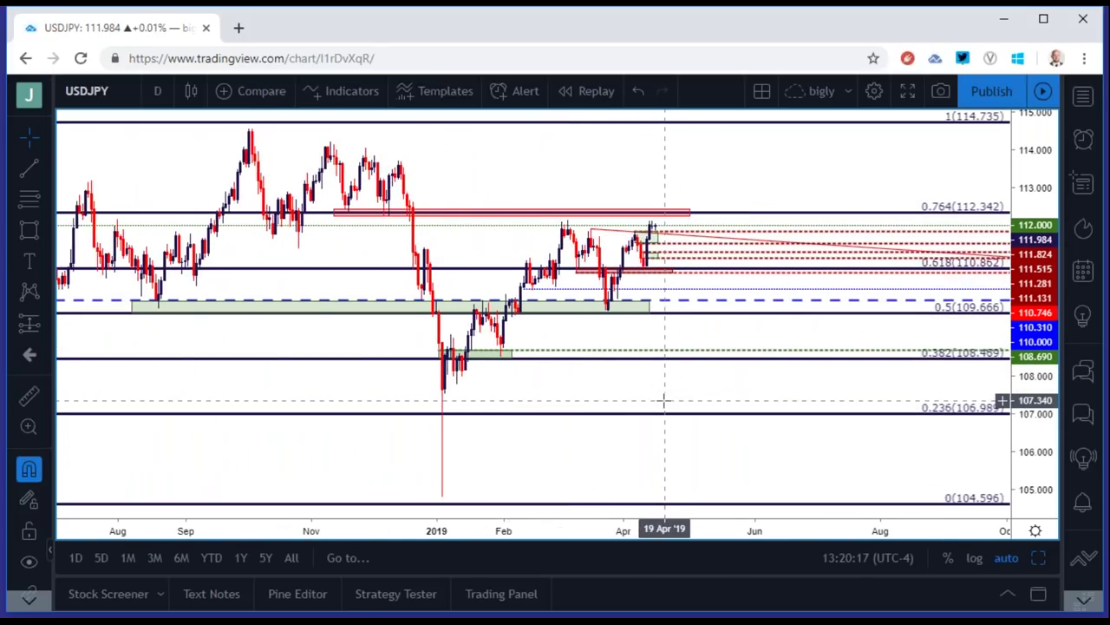
scroll(664, 400, "up", 1)
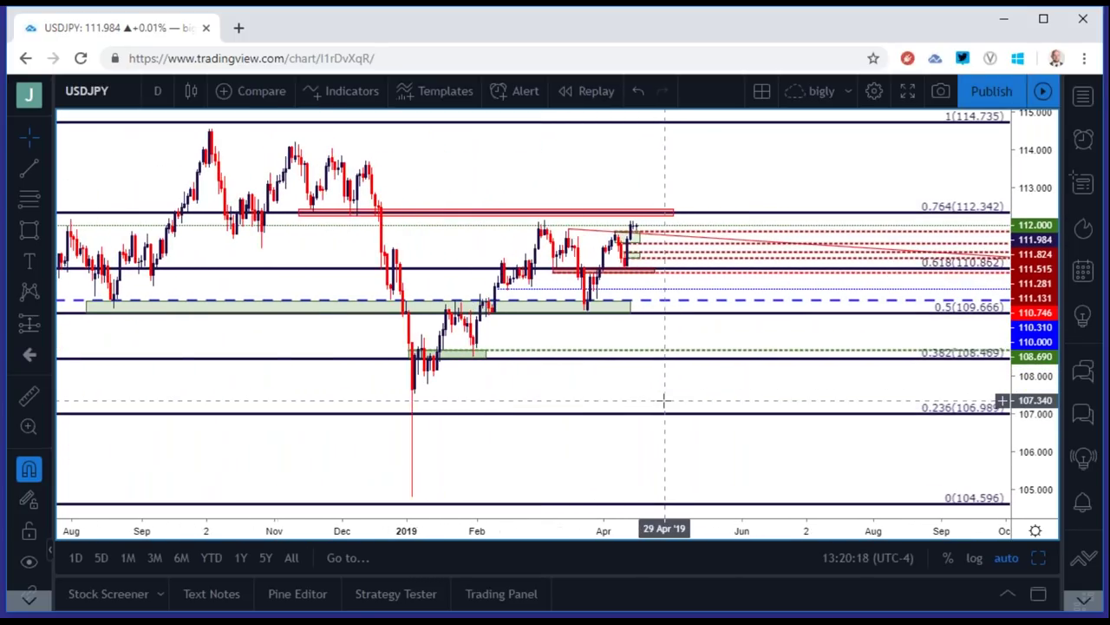
Return to 4-hour candles and pan back over the Oct 2018–Feb 2019 price action.
left_click(157, 92)
left_click(192, 342)
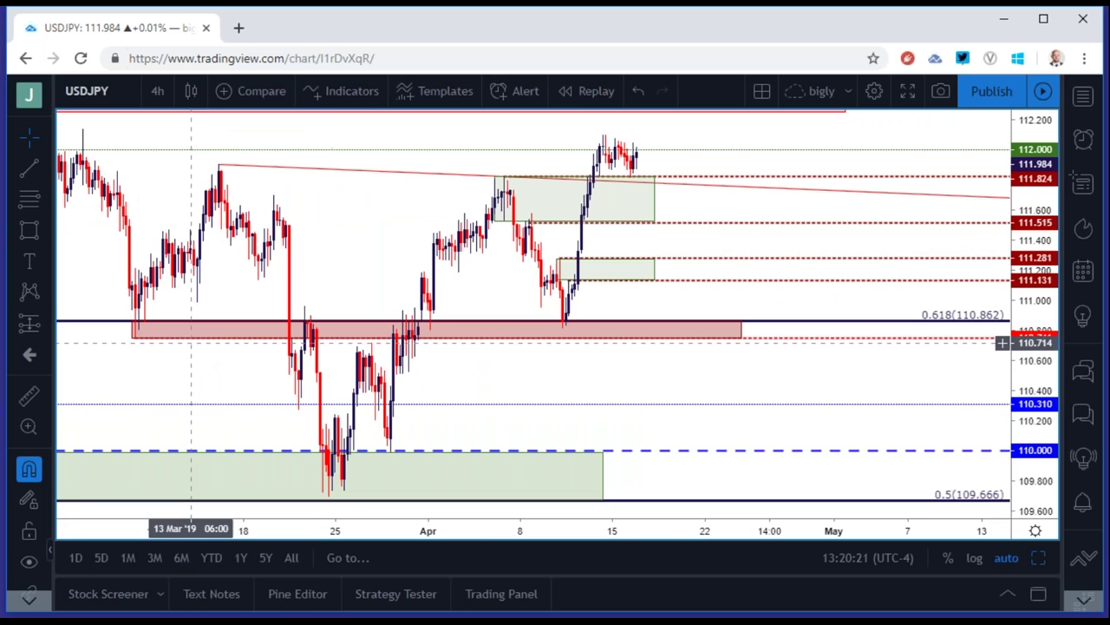
scroll(318, 373, "down", 6)
scroll(322, 377, "up", 4)
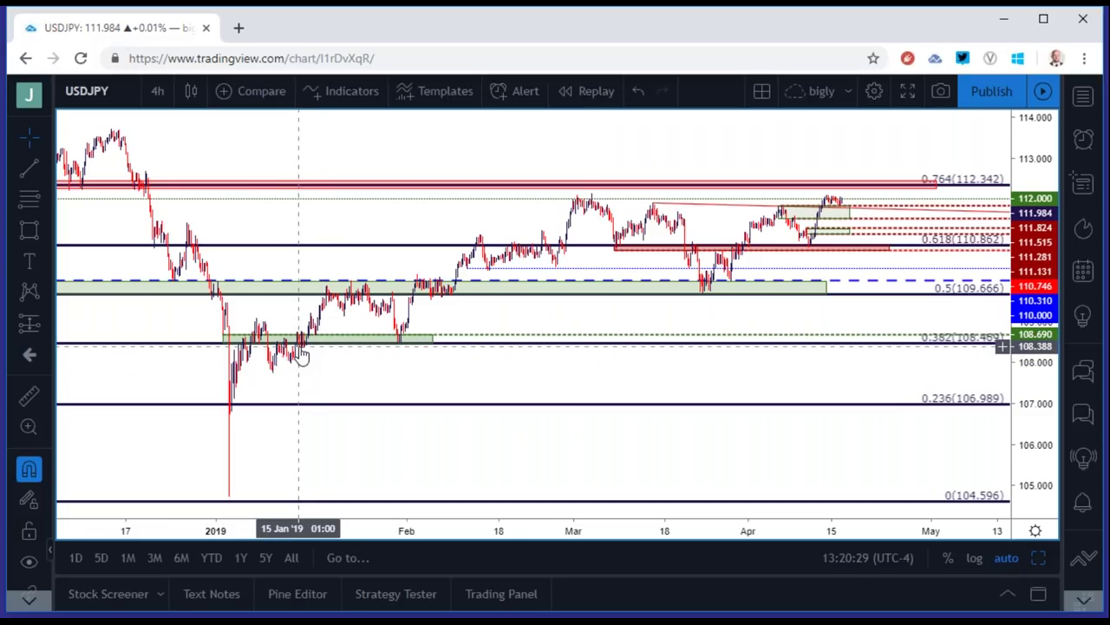
scroll(274, 401, "down", 3)
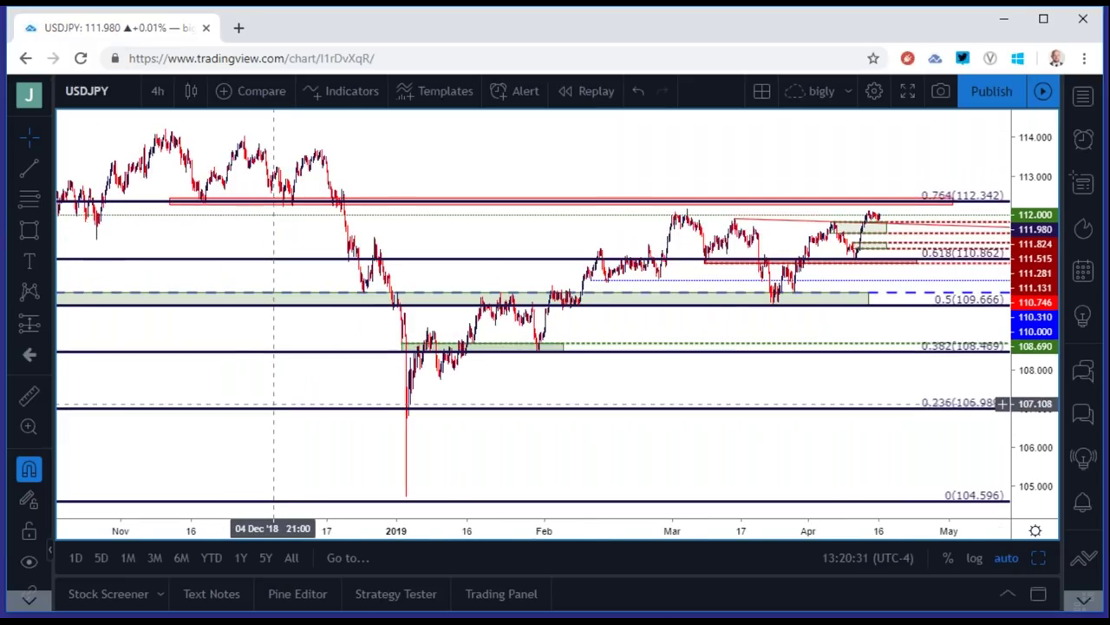
scroll(274, 404, "up", 3)
left_click_drag(303, 451, 671, 355)
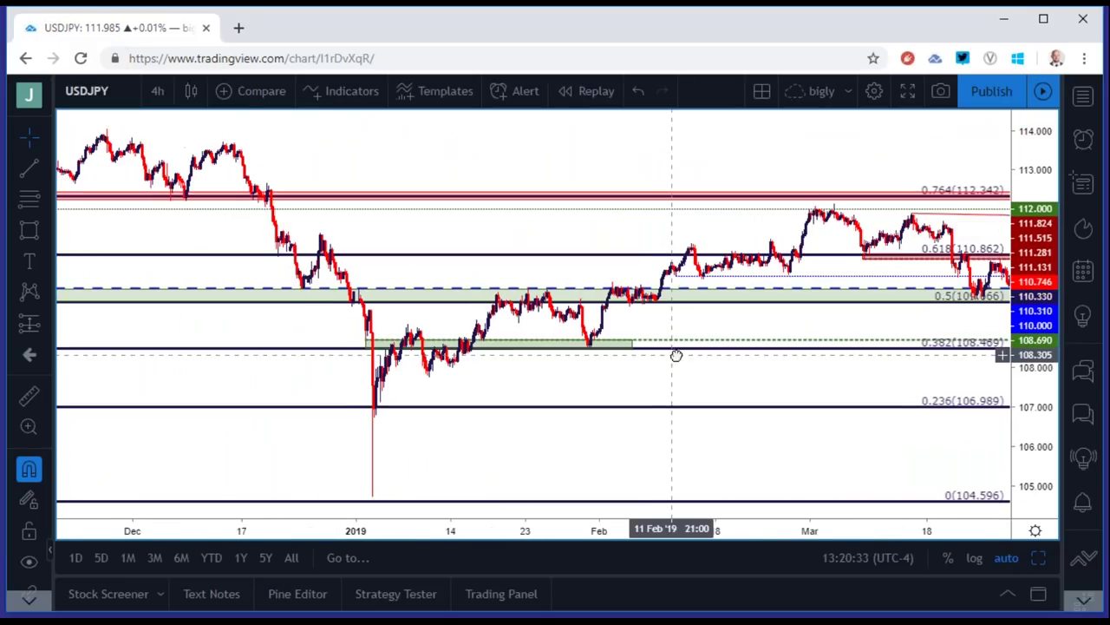
left_click_drag(426, 460, 706, 421)
scroll(708, 420, "up", 3)
Inspect the green zones, including the lower one at 108.690, and the 112.000 level on the 4-hour USDJPY chart.
scroll(711, 419, "up", 4)
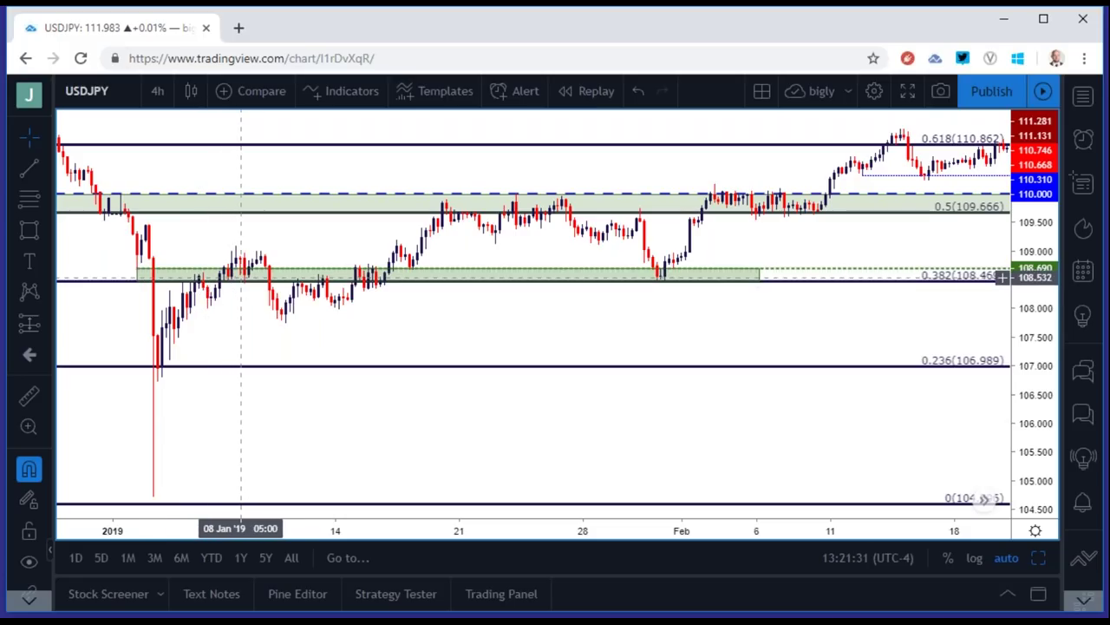
left_click(328, 282)
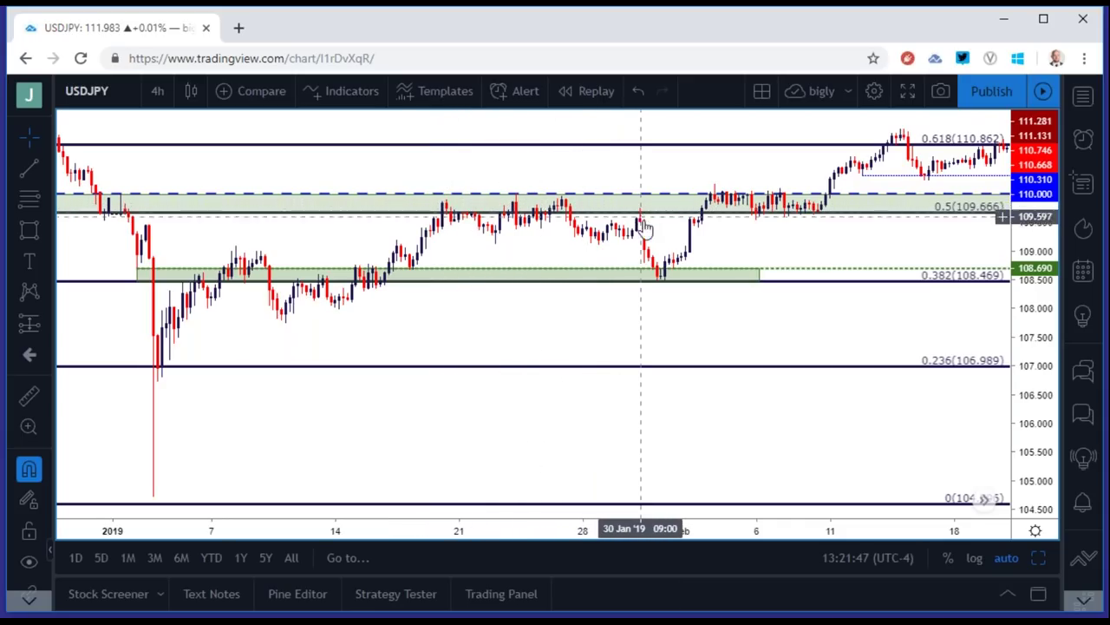
left_click(661, 280)
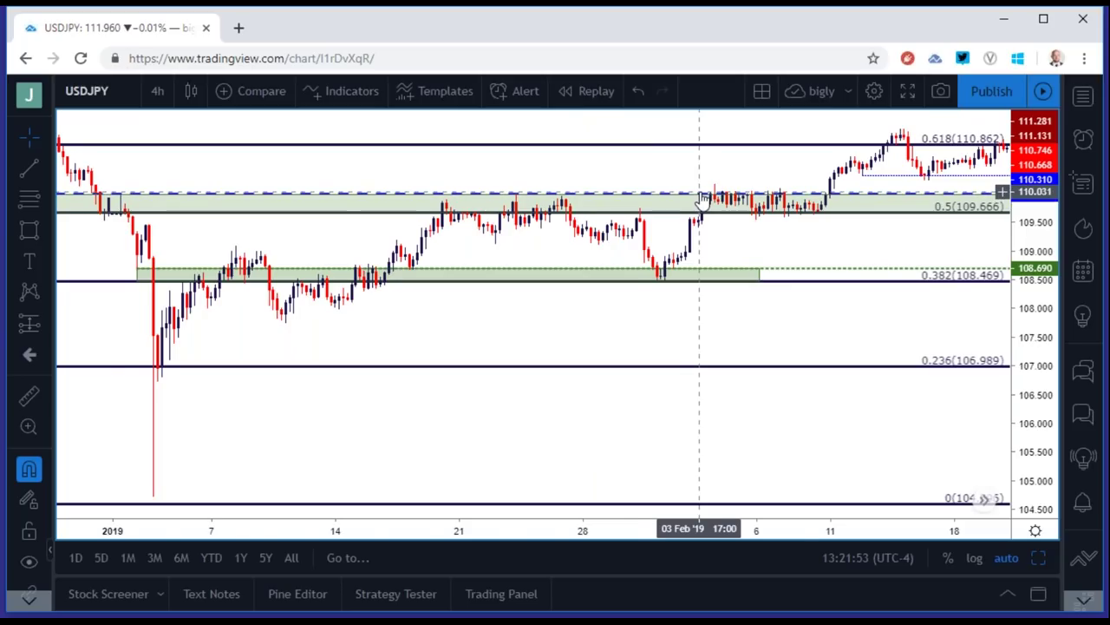
scroll(703, 200, "up", 3)
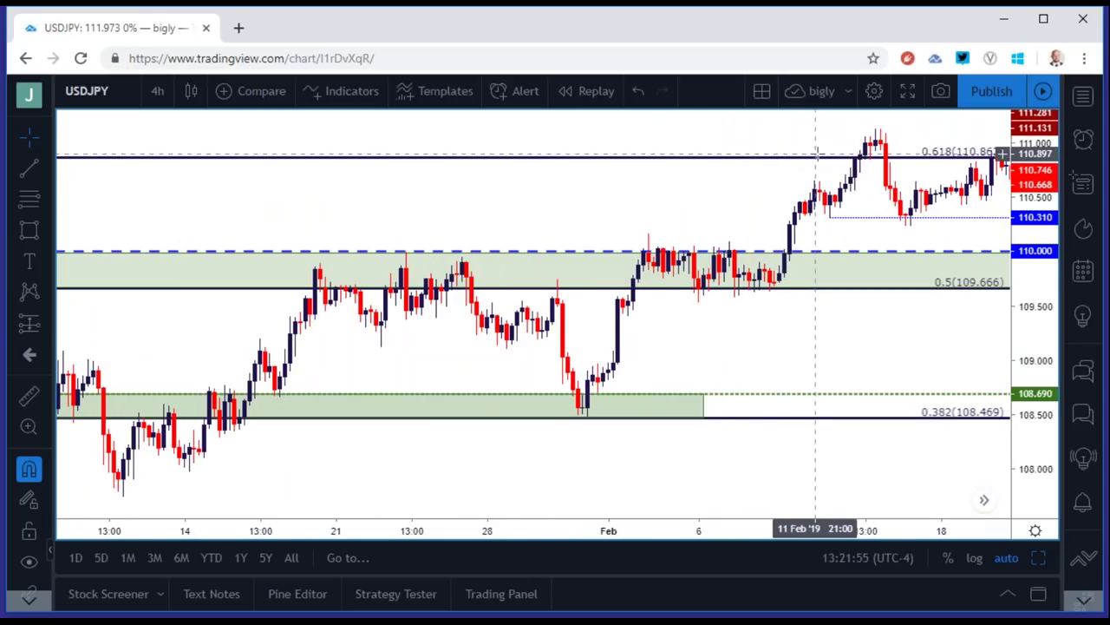
mouse_move(823, 165)
left_mouse_down()
mouse_move(761, 191)
mouse_move(506, 245)
left_mouse_up()
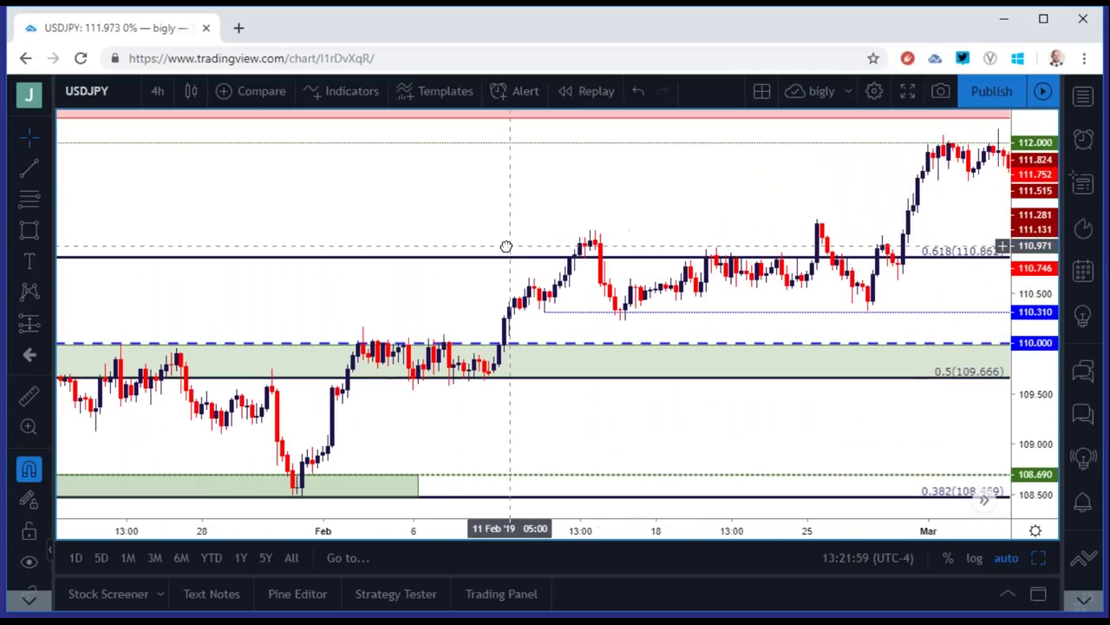
left_click(710, 148)
Pan the 4-hour chart forward through March to the late-March price action.
left_click_drag(716, 159, 153, 260)
scroll(854, 216, "down", 3)
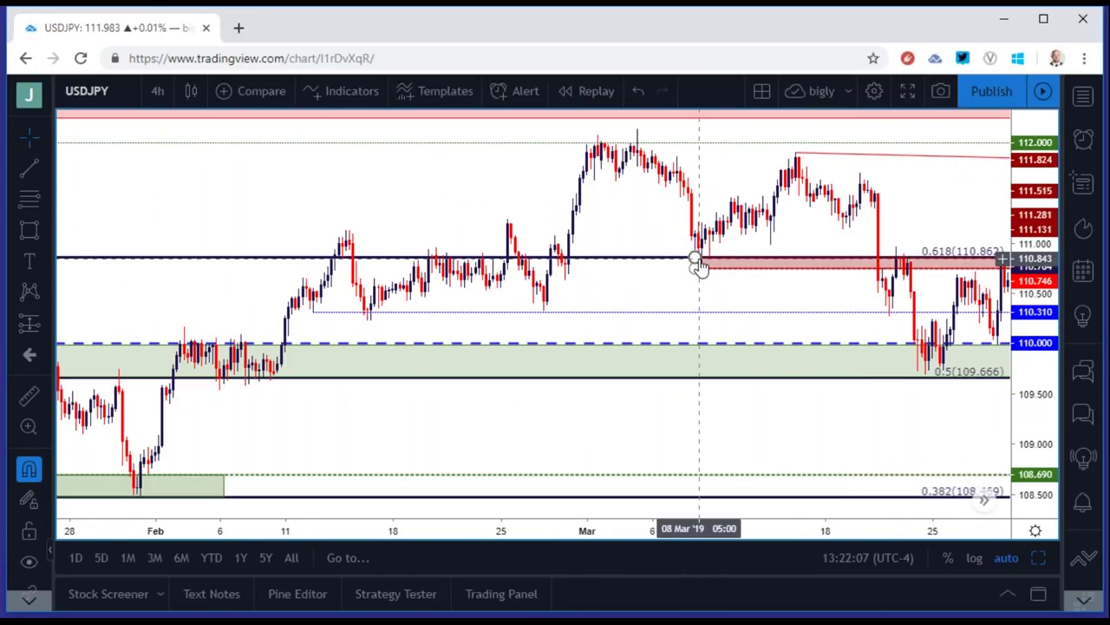
left_click_drag(757, 282, 677, 293)
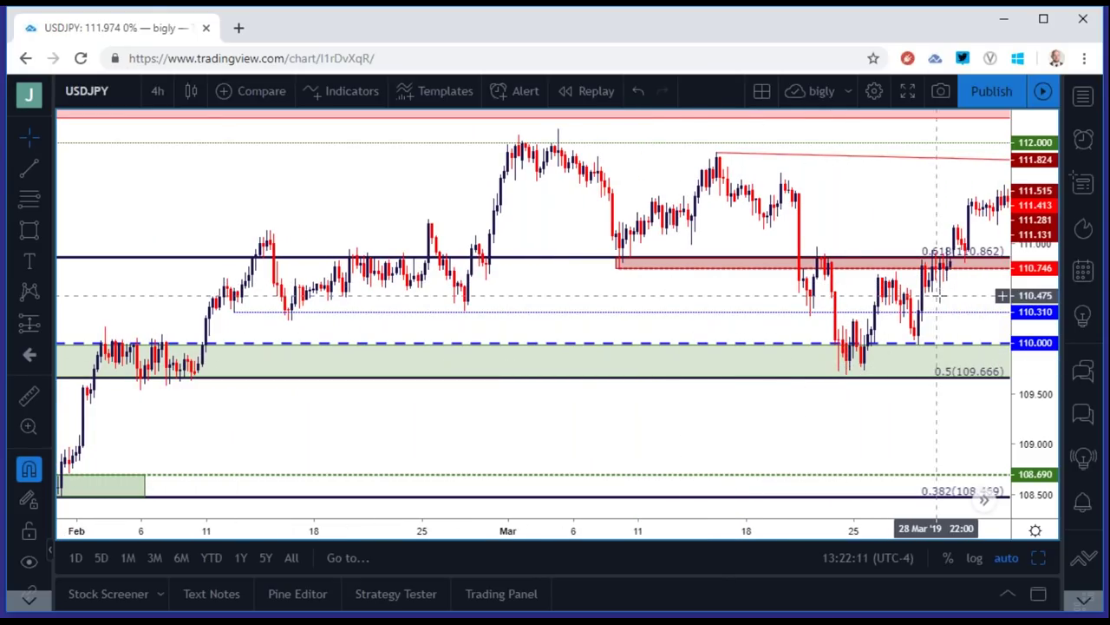
left_click_drag(959, 295, 664, 350)
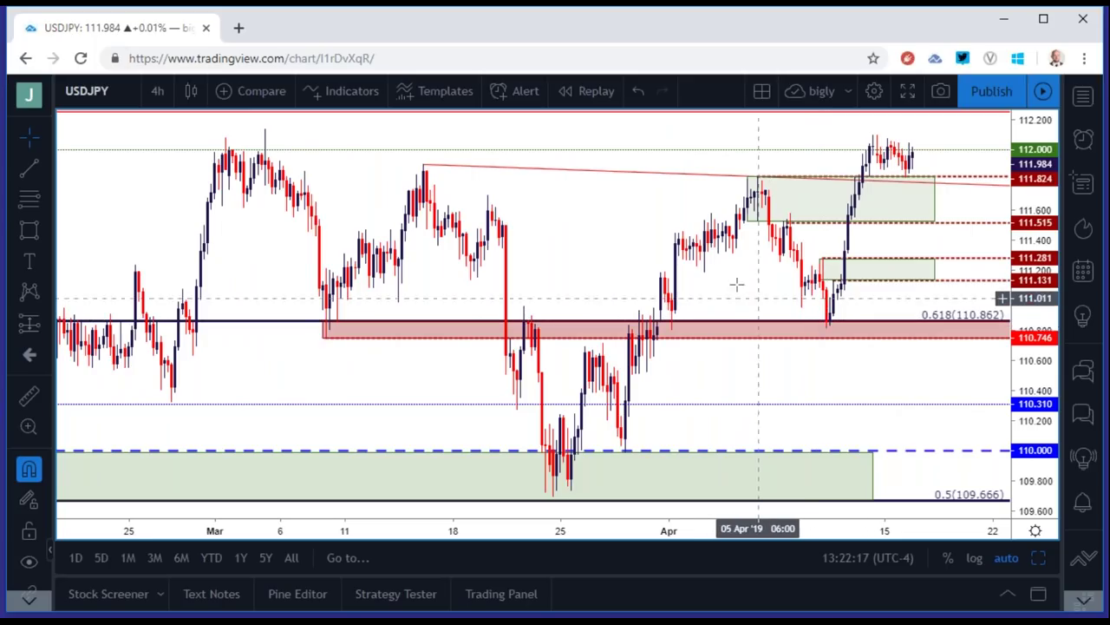
Zoom out and switch USDJPY to the 1-day timeframe.
scroll(733, 283, "down", 4)
scroll(730, 282, "down", 5)
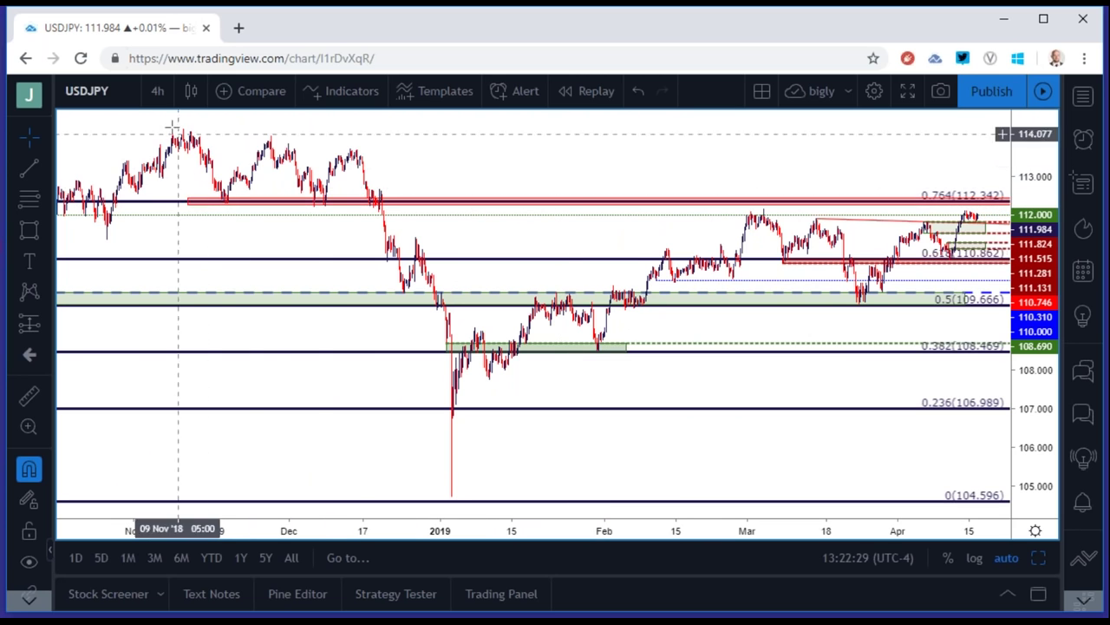
left_click(156, 91)
left_click(212, 393)
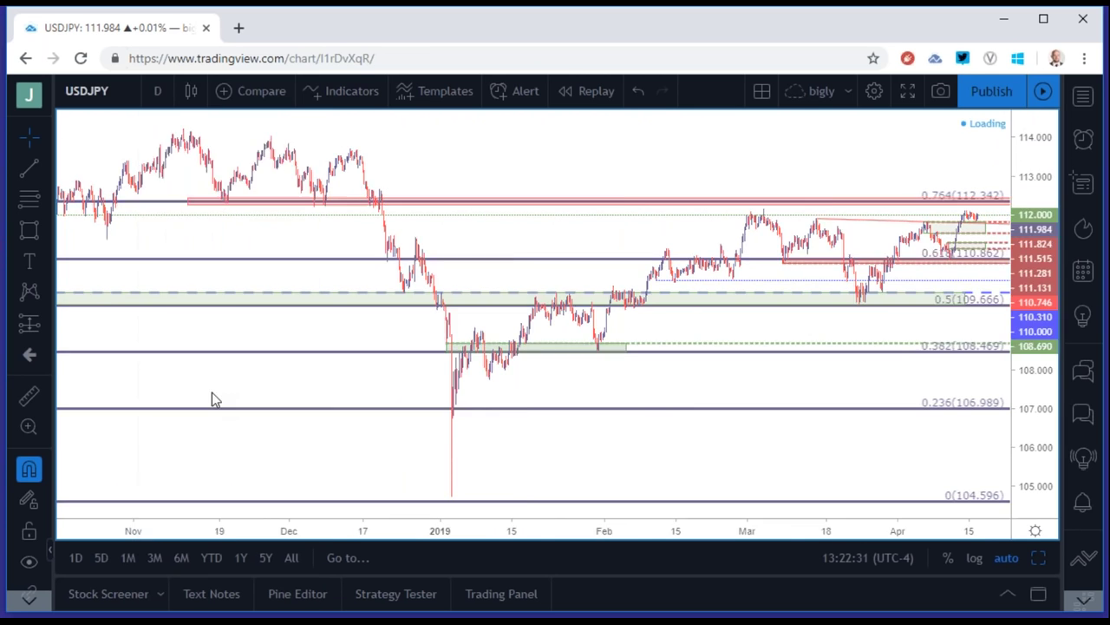
Inspect the red 0.764 resistance band at 112.342 and centre the latest daily candles.
scroll(516, 243, "up", 6)
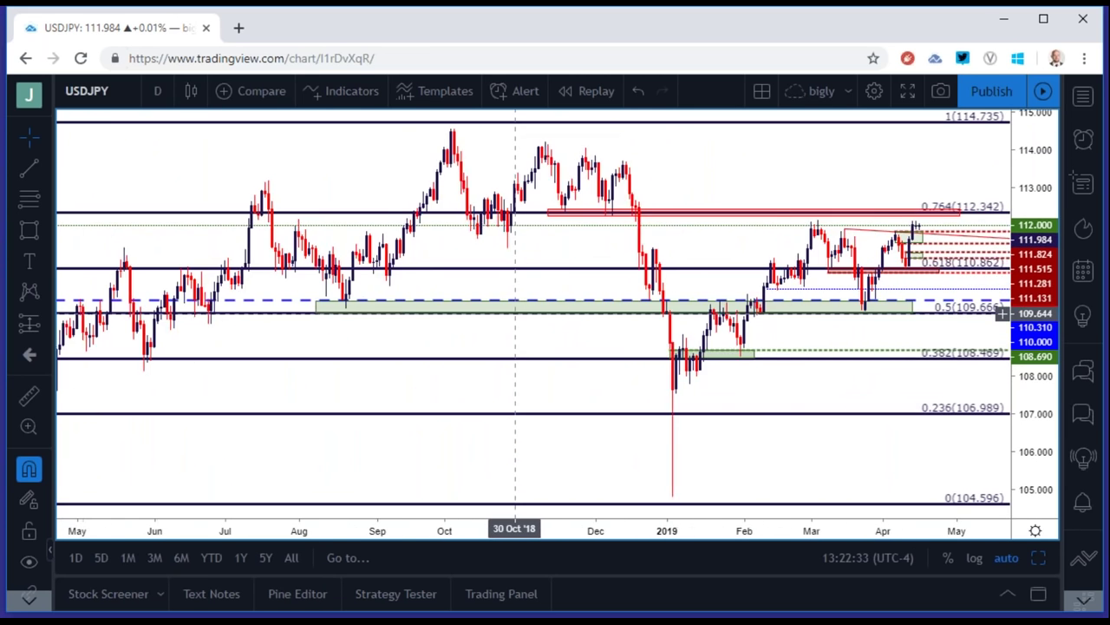
left_click(449, 213)
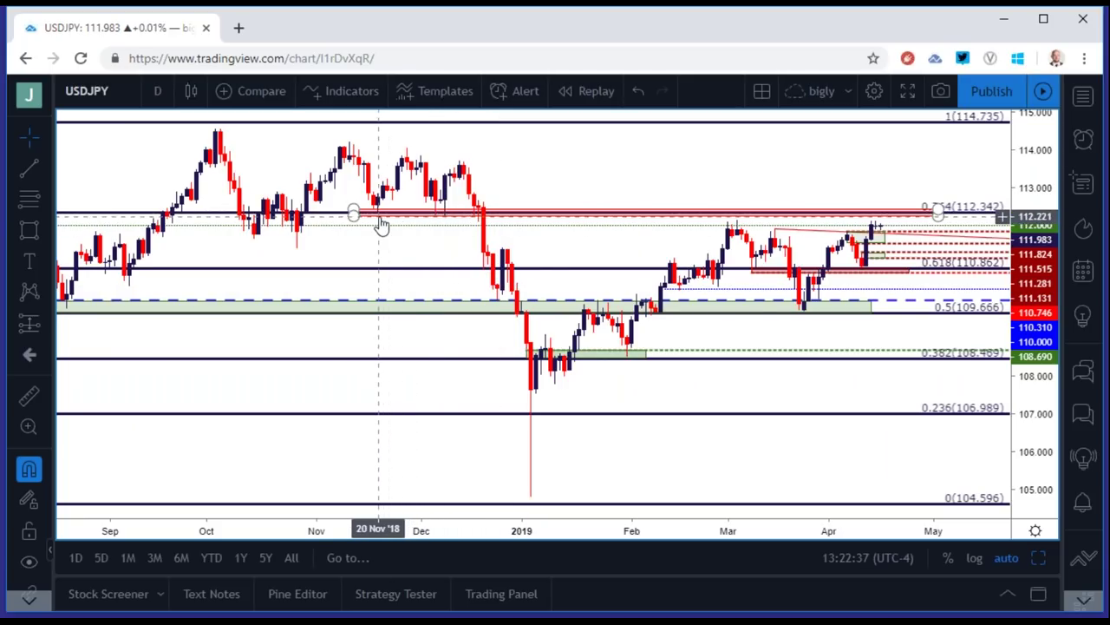
left_click(494, 230)
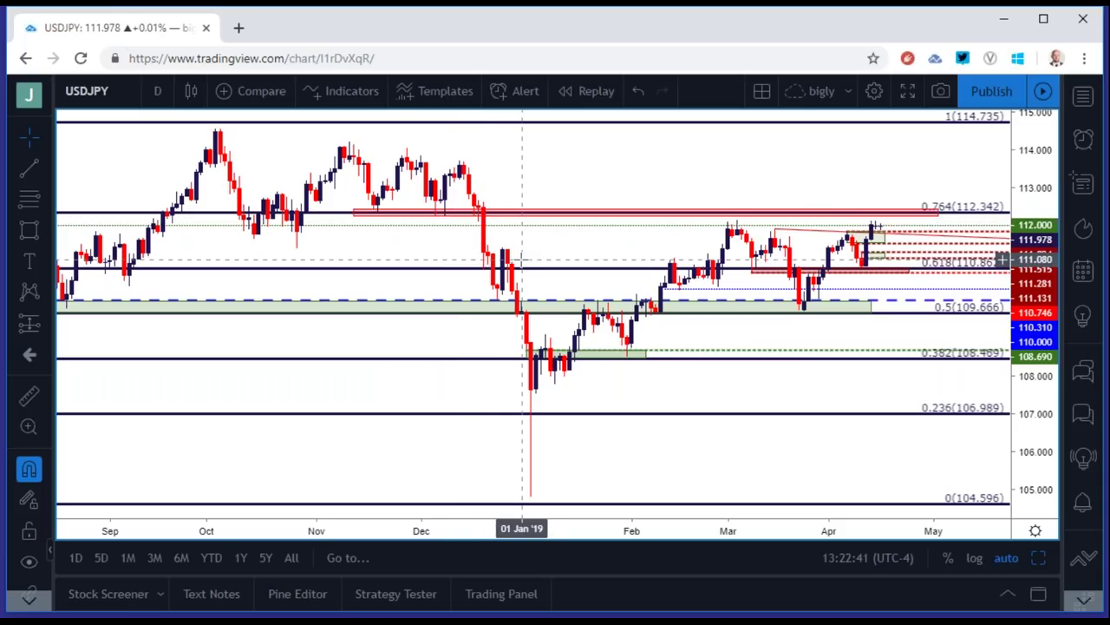
left_click_drag(595, 251, 392, 290)
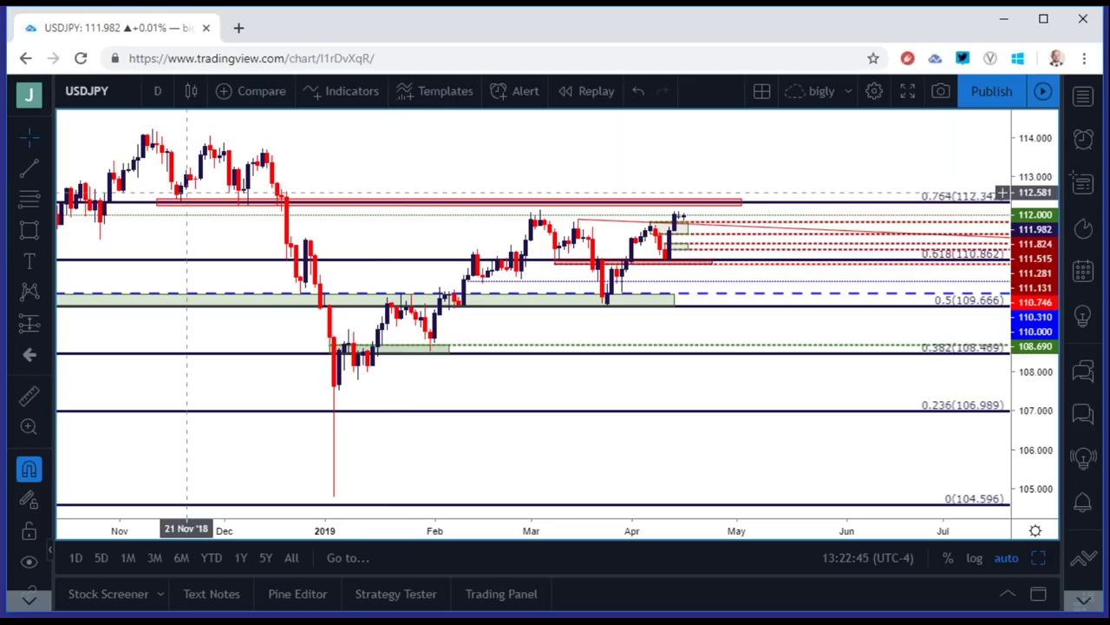
left_click(157, 97)
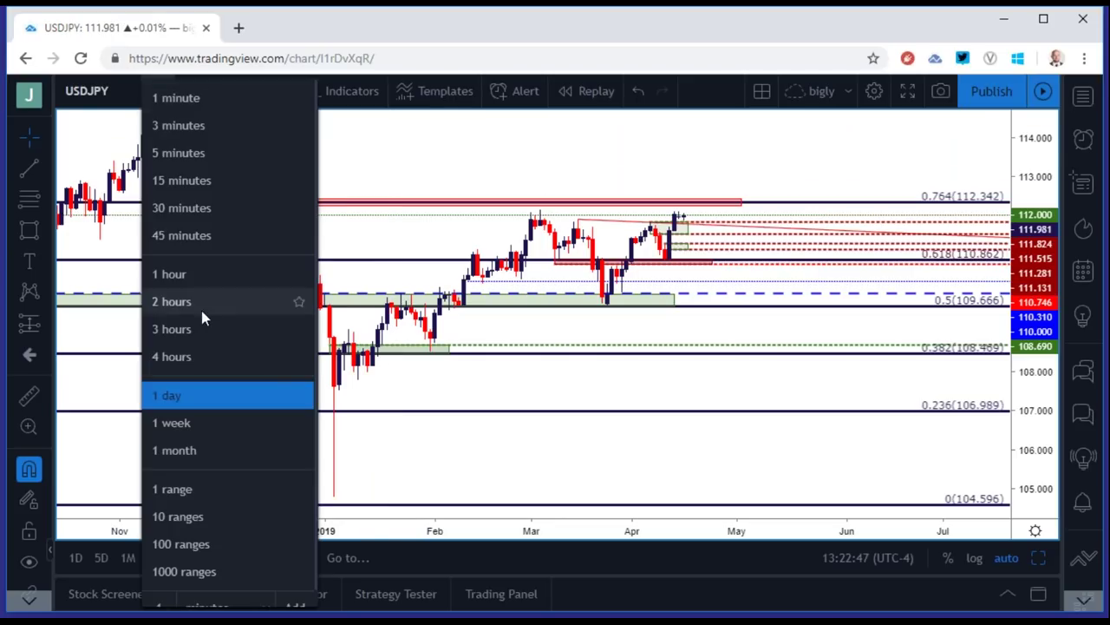
Go back to 4-hour candles, zoom out, then change USDJPY to the 2-hour interval.
left_click(192, 359)
scroll(392, 275, "down", 3)
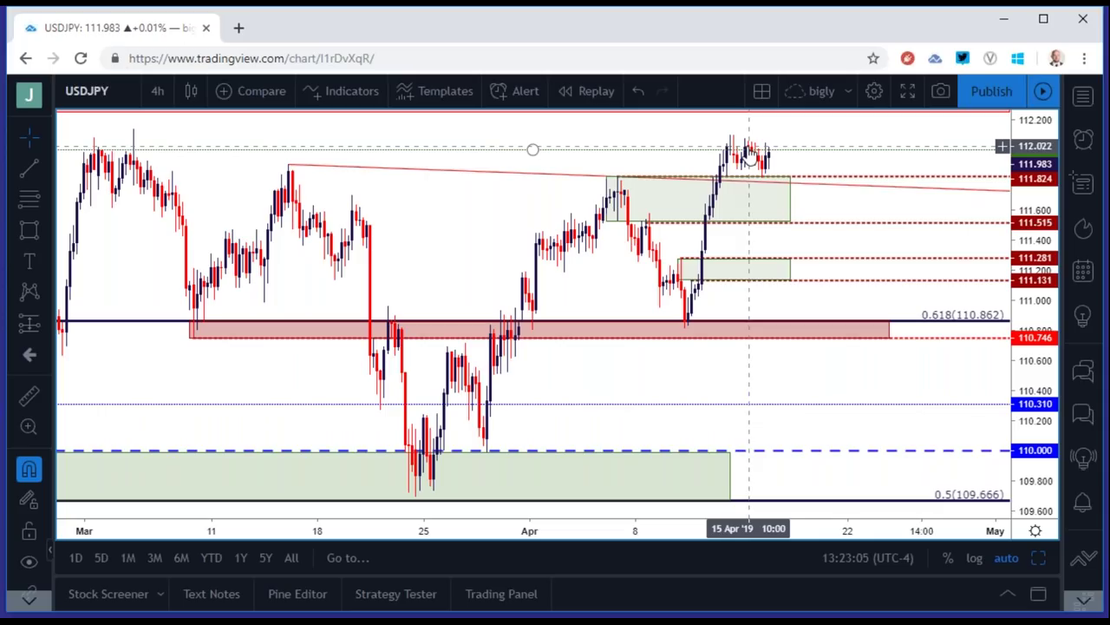
left_click(155, 92)
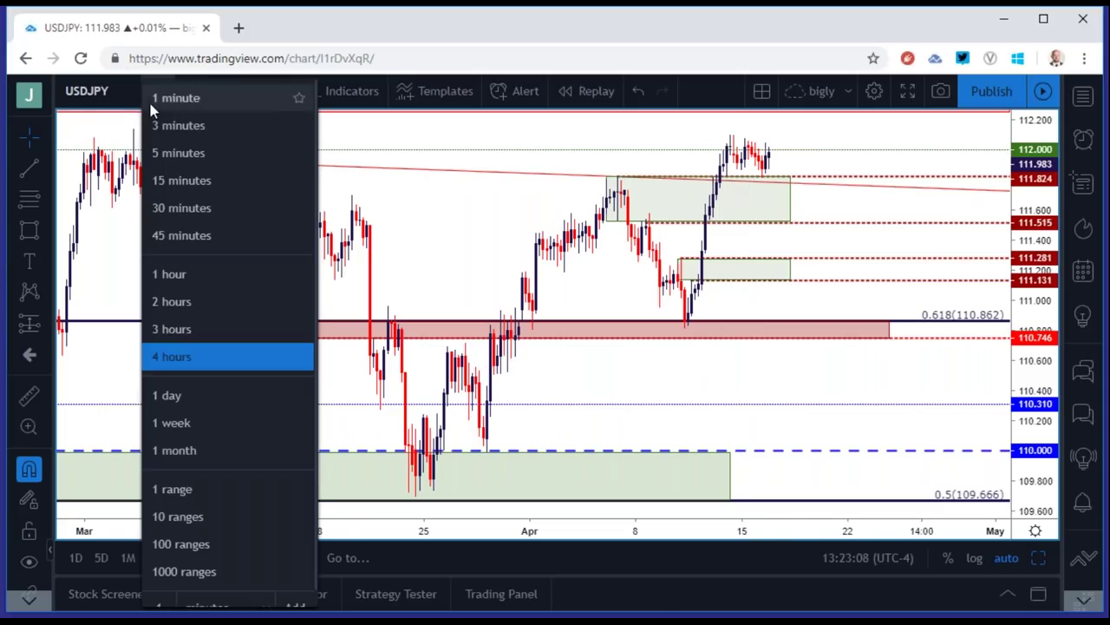
left_click(197, 303)
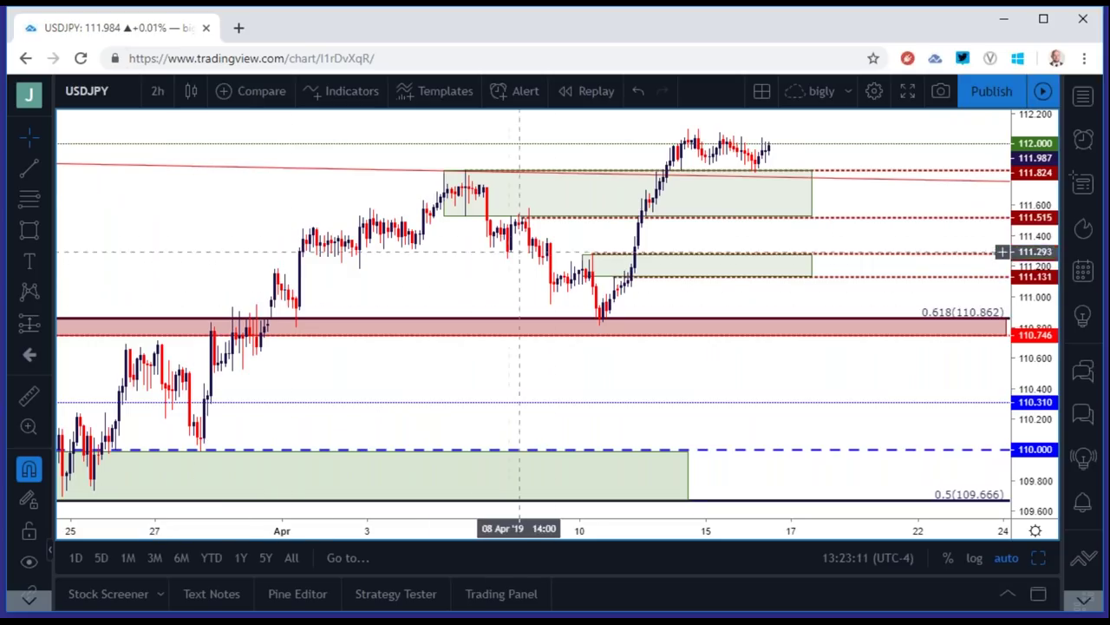
Inspect the upper green zone and the red 0.618 band on the 2-hour USDJPY chart.
left_click(712, 186)
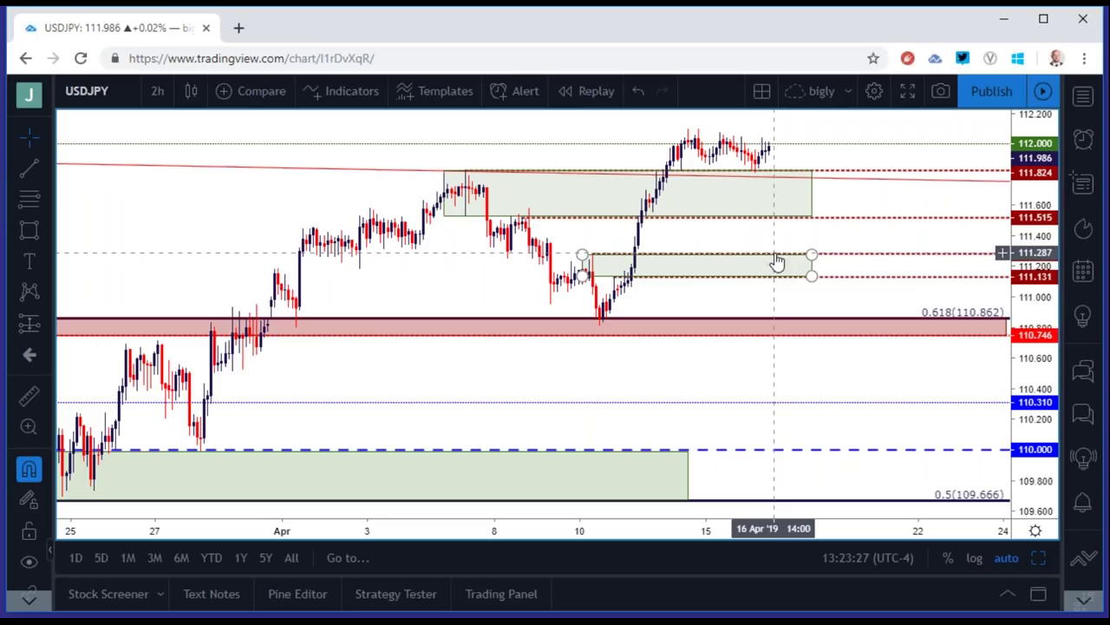
left_click(788, 329)
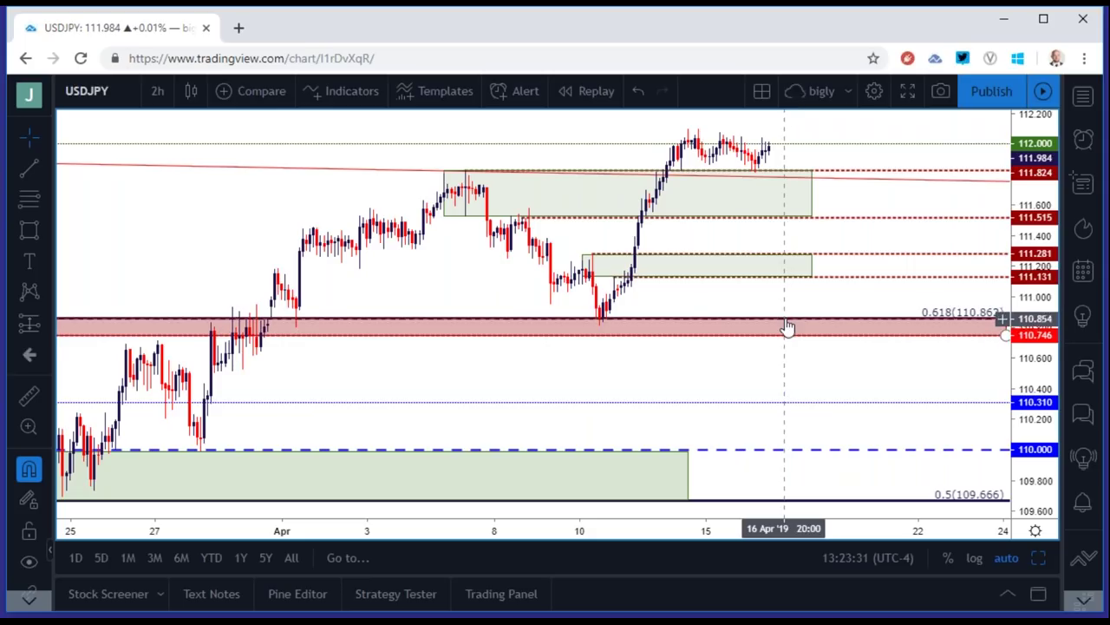
scroll(787, 329, "up", 5)
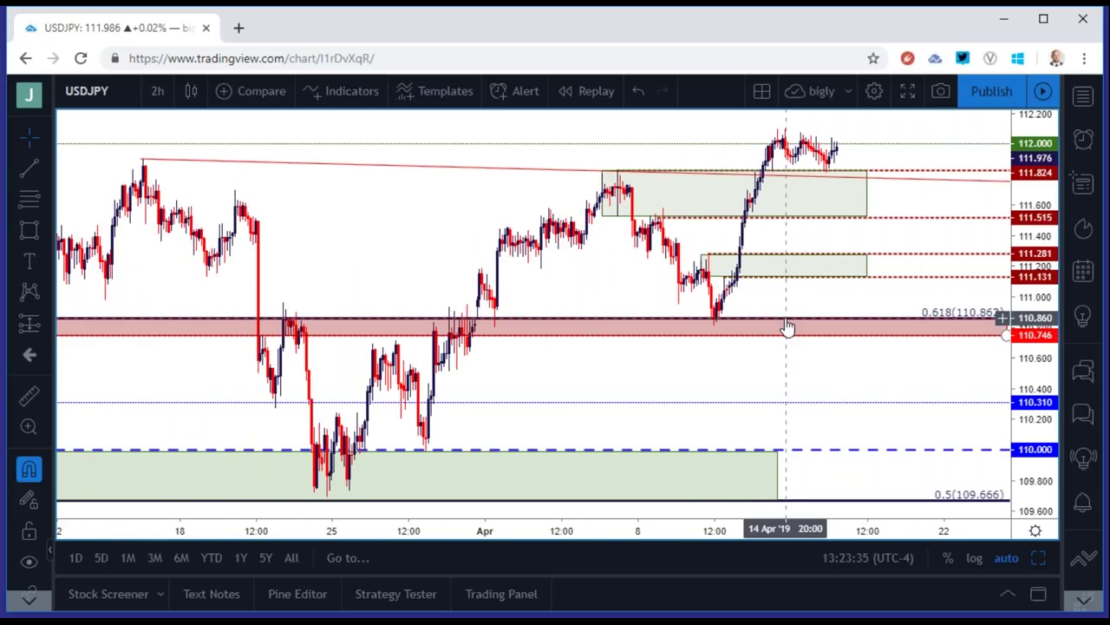
left_click(785, 331)
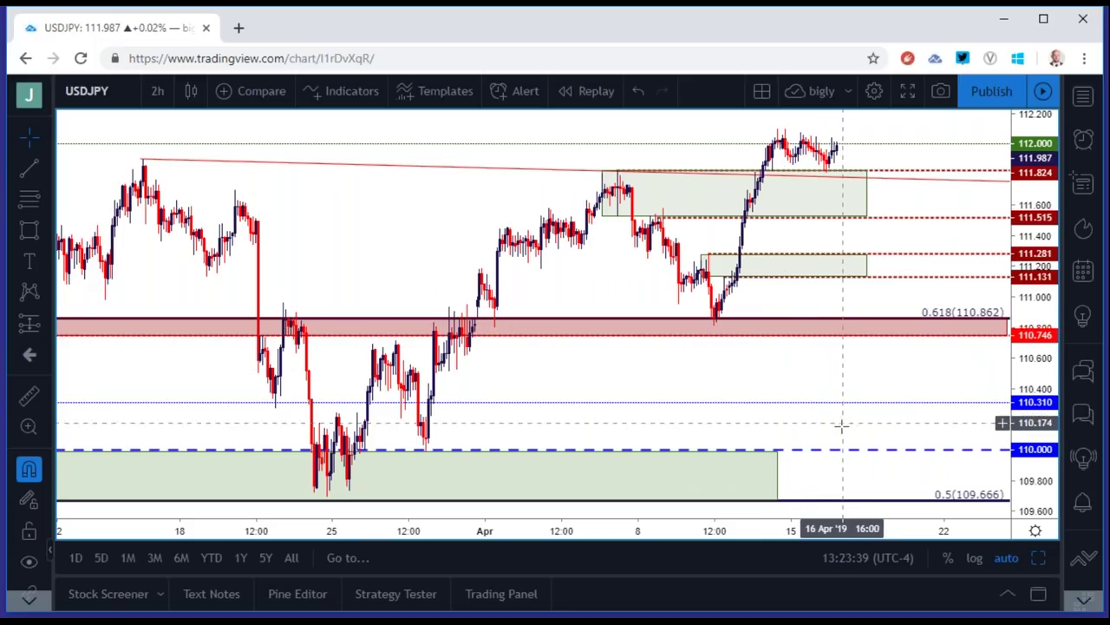
scroll(848, 457, "down", 4)
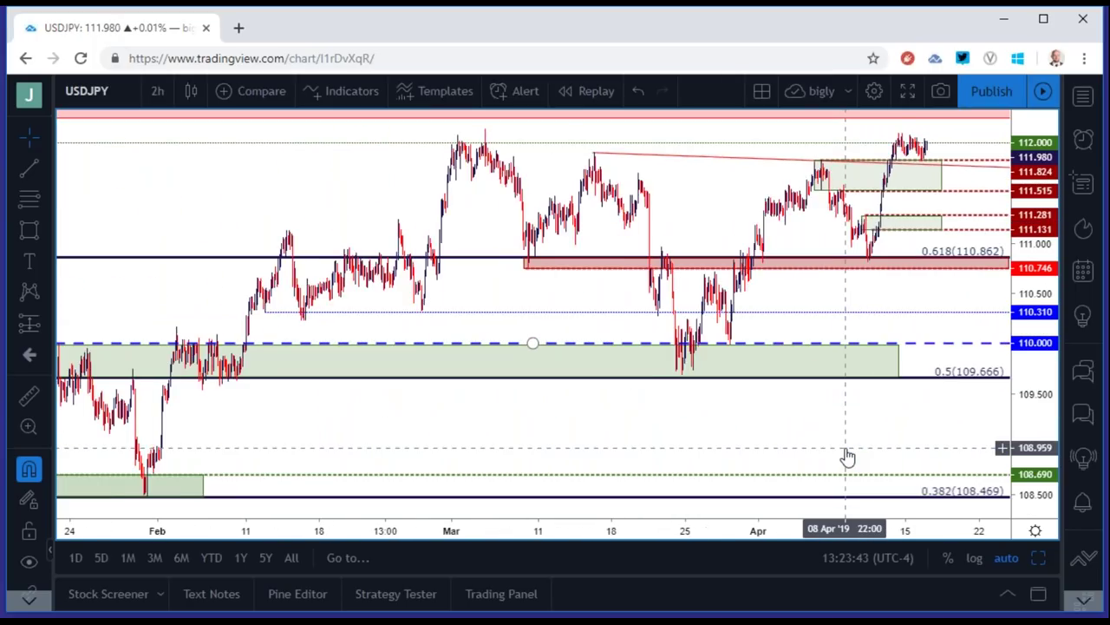
scroll(847, 457, "up", 4)
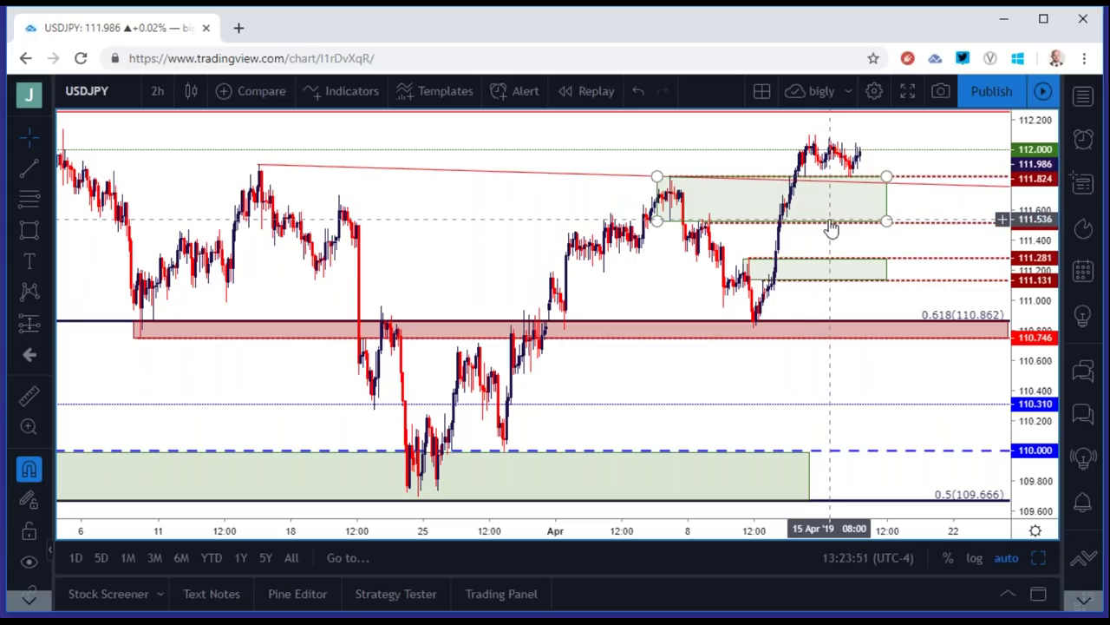
scroll(831, 229, "up", 1)
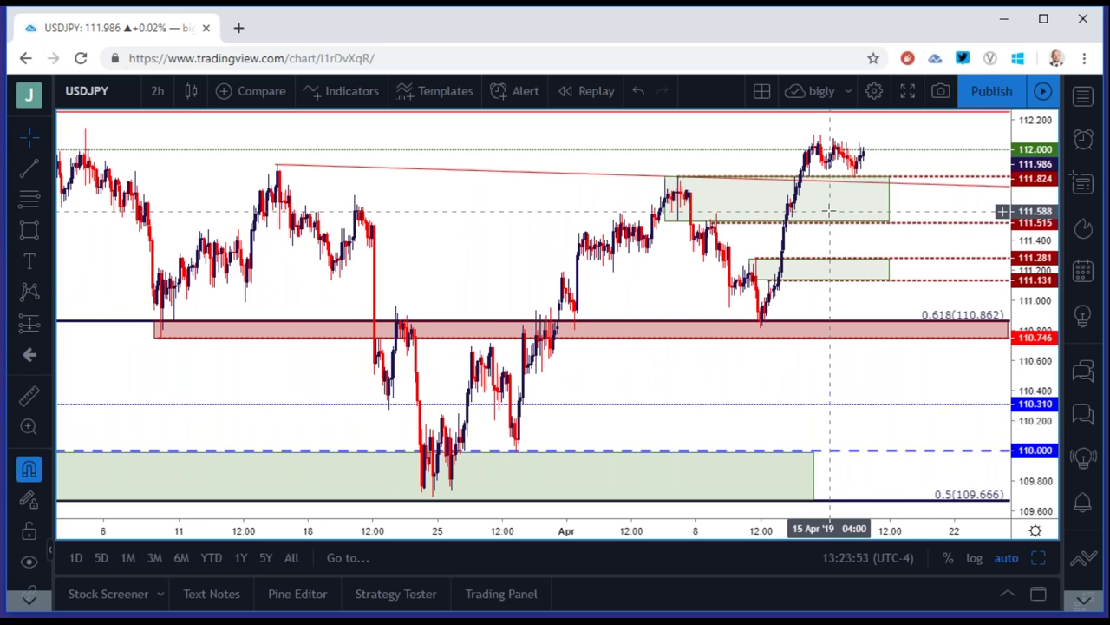
scroll(829, 196, "down", 3)
scroll(829, 195, "down", 4)
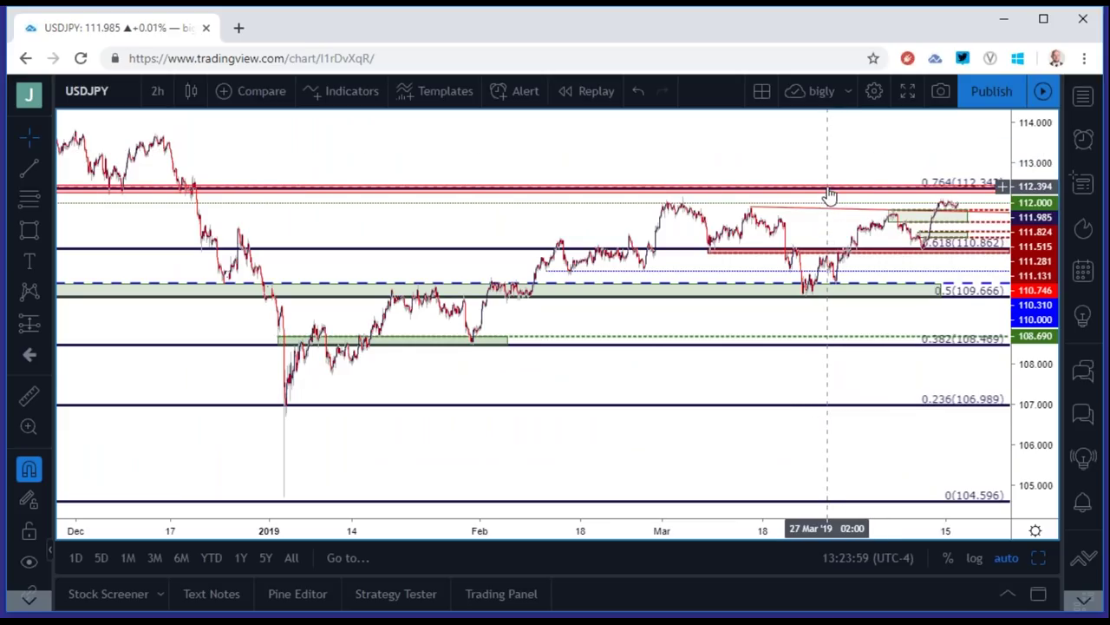
Zoom out and back in on the 2-hour USDJPY chart.
scroll(829, 196, "up", 6)
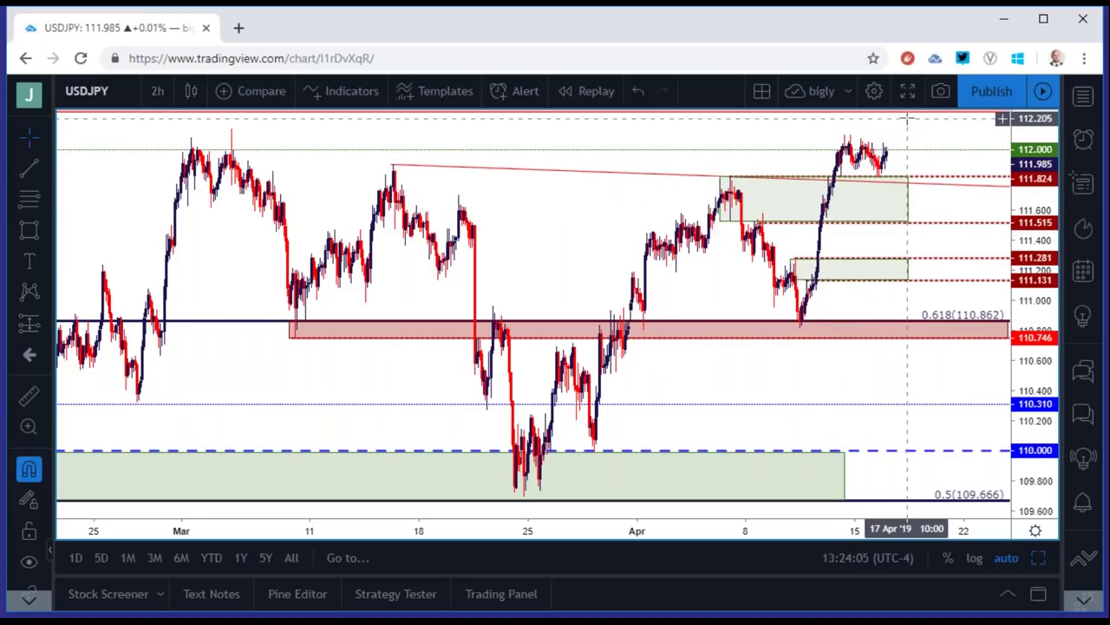
scroll(908, 117, "down", 6)
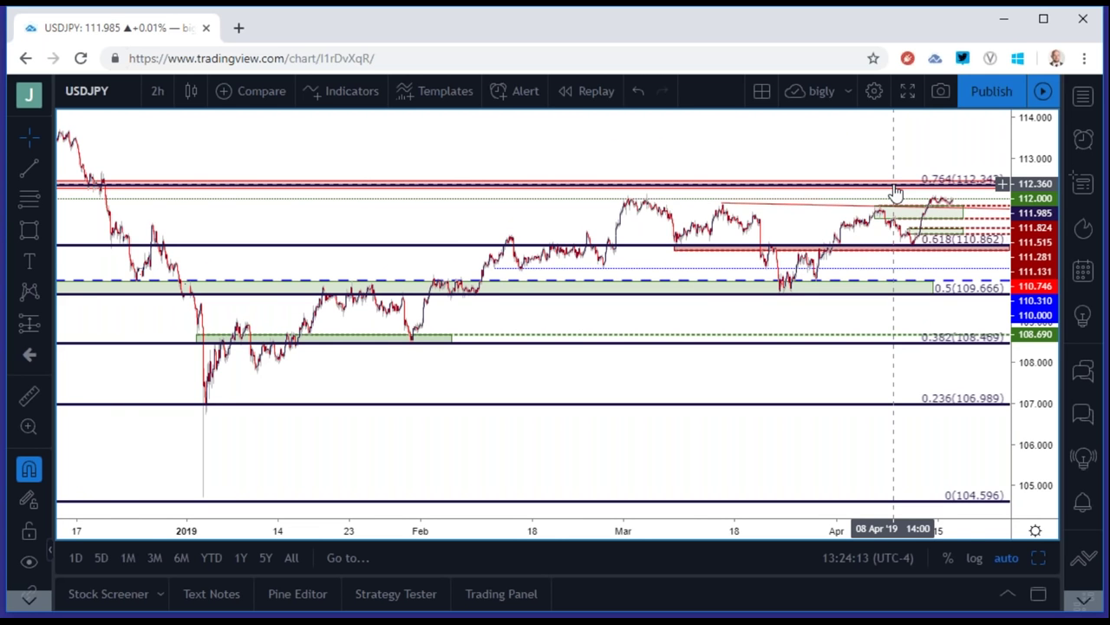
scroll(896, 192, "up", 8)
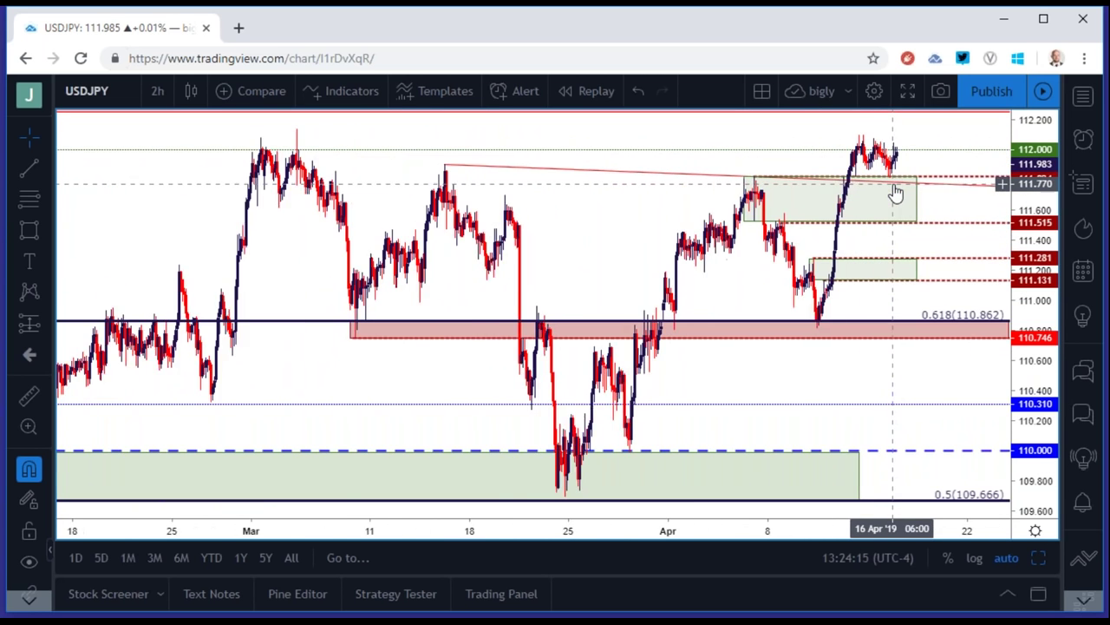
scroll(896, 193, "up", 1)
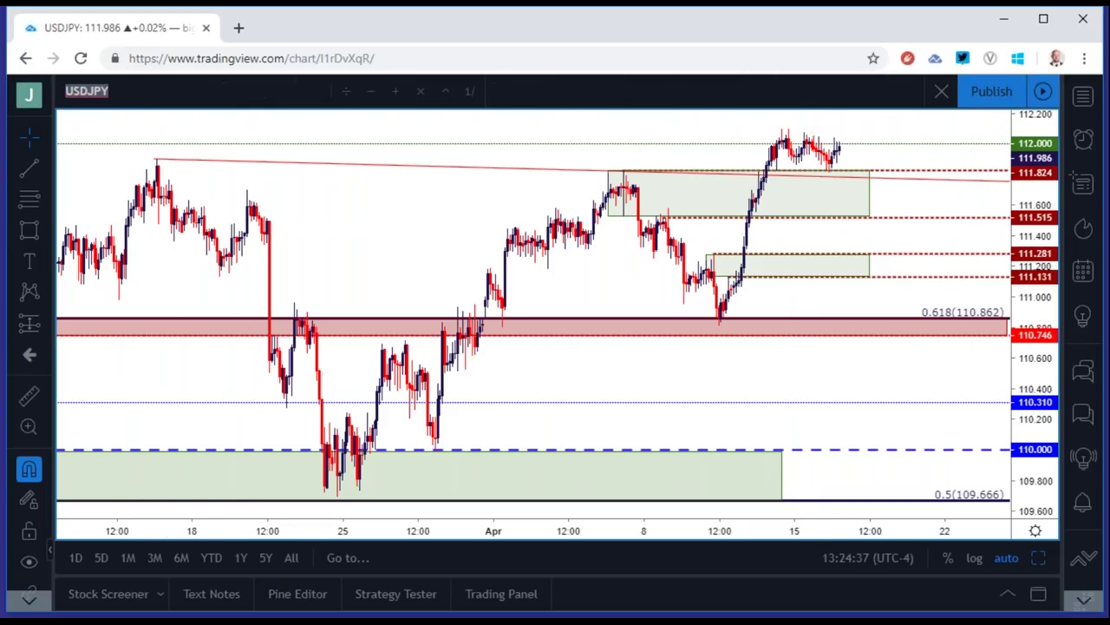
Load EURJPY via the symbol search and put it on the 4-hour timeframe.
type("EUR")
key("Down")
key("Down")
key("Return")
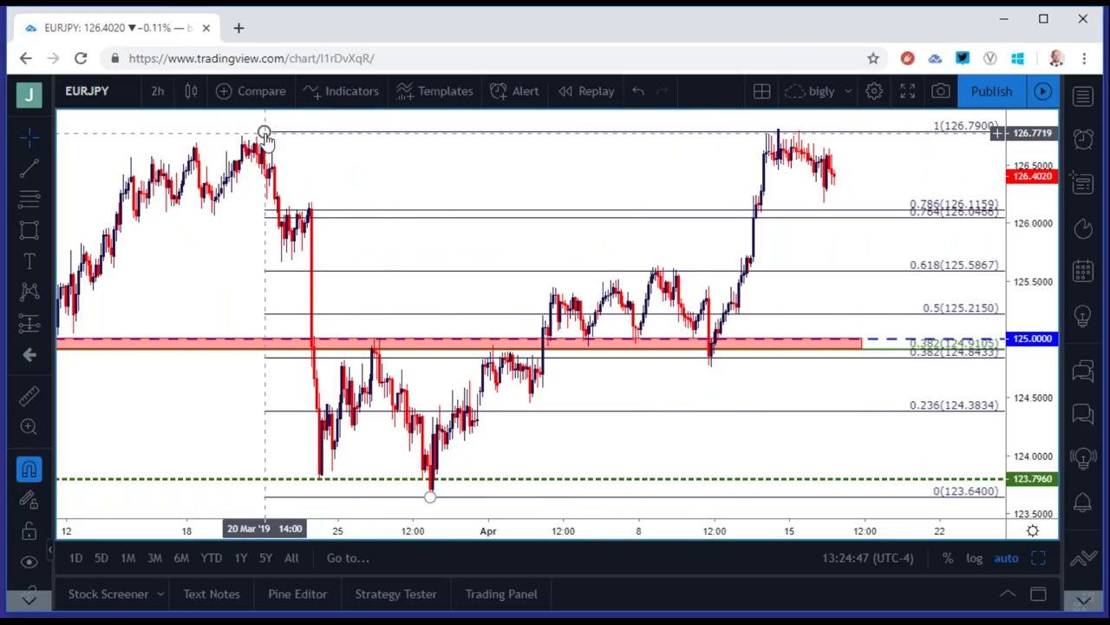
left_click(157, 90)
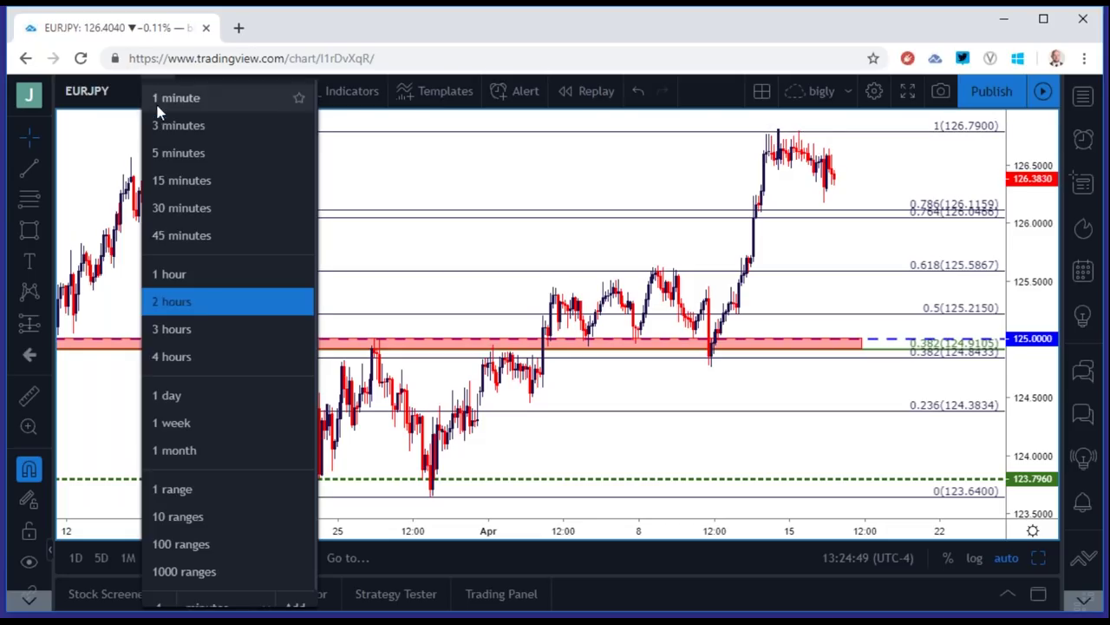
left_click(173, 357)
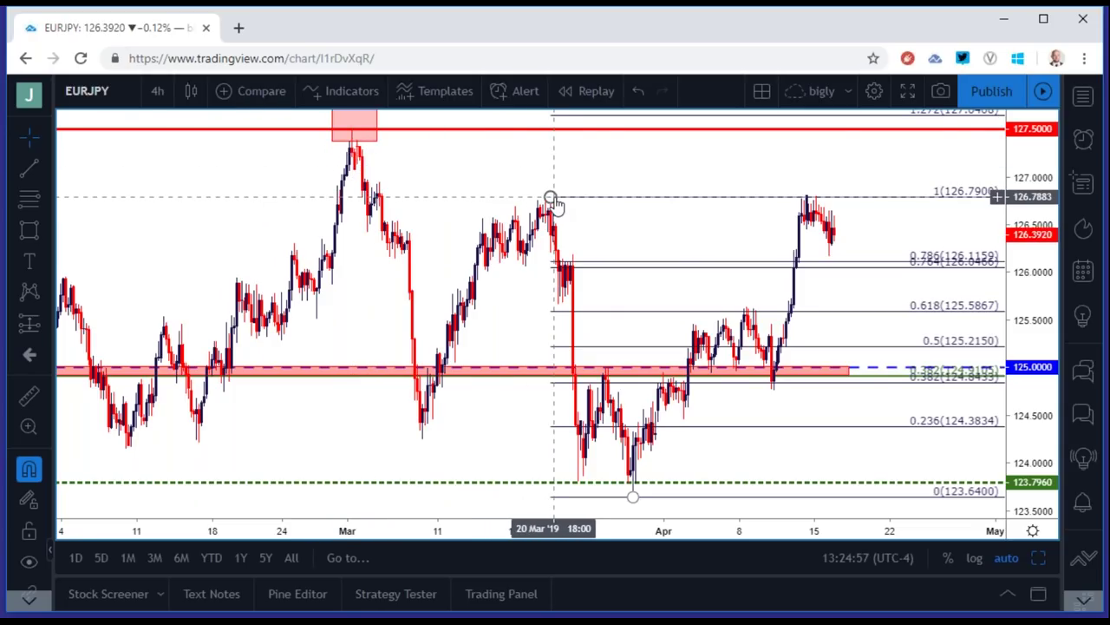
Try moving the Fibonacci top anchor to 126.605, undo it, then select the retracement.
left_click_drag(550, 198, 553, 213)
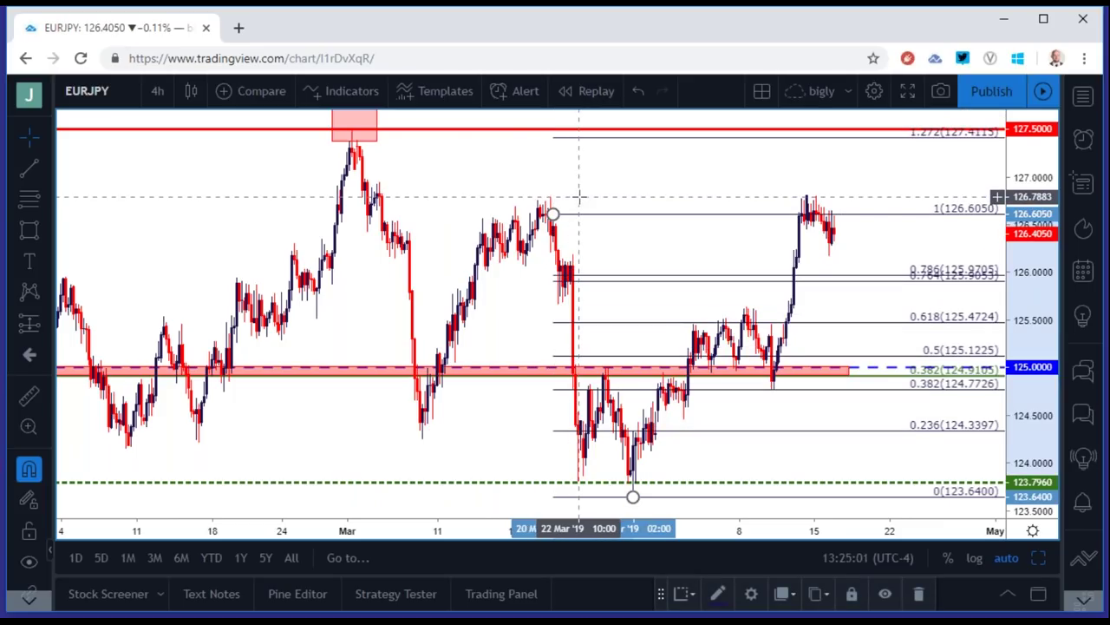
key("ctrl+z")
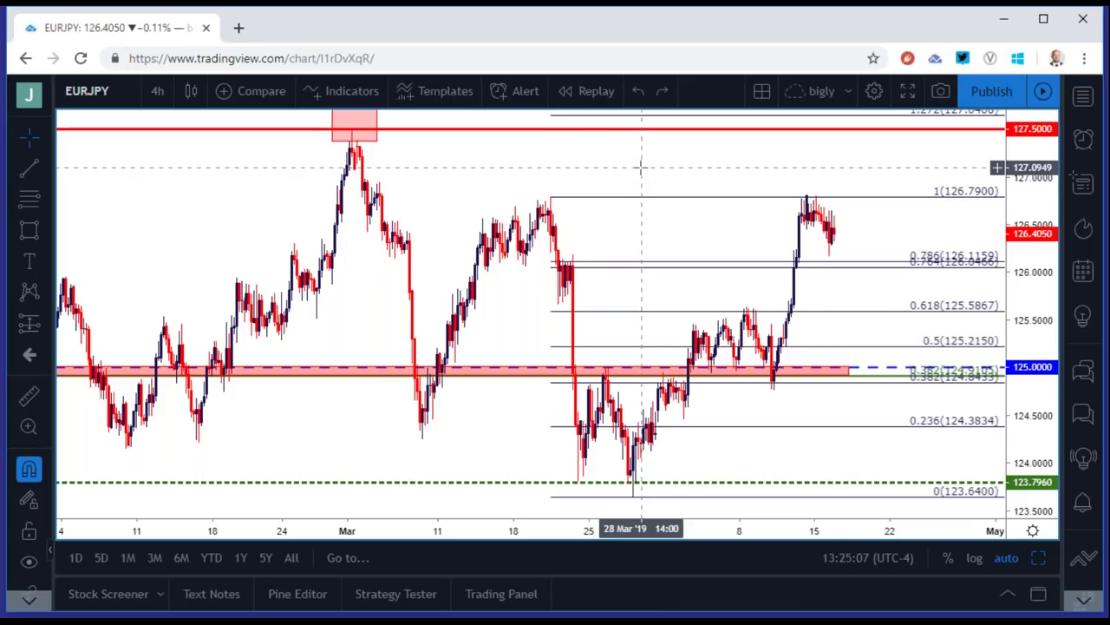
scroll(655, 174, "up", 2)
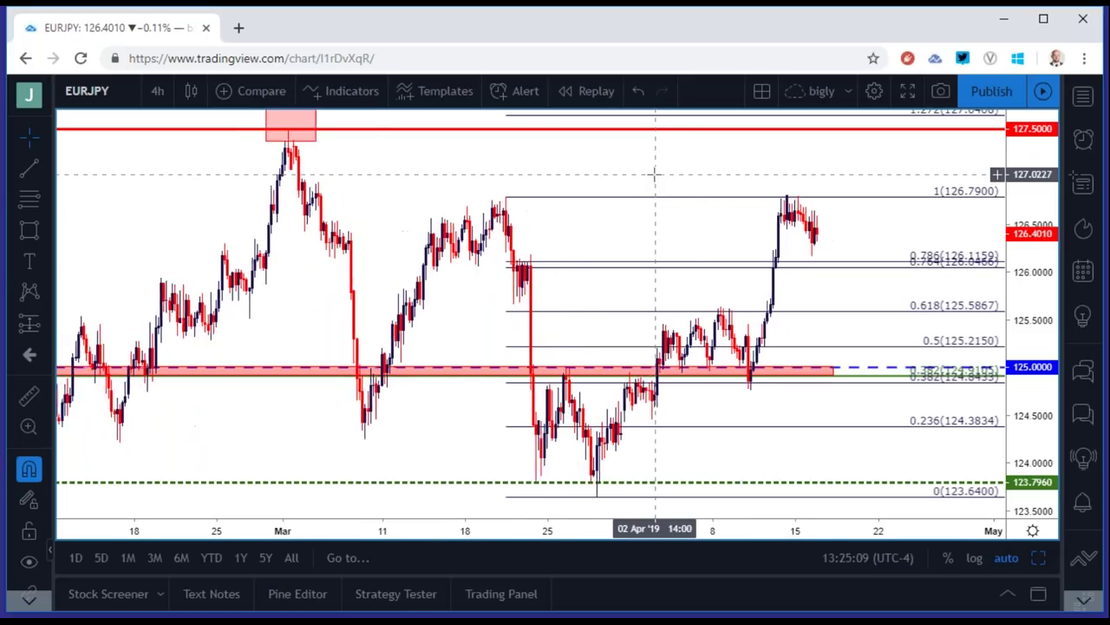
left_click(817, 263)
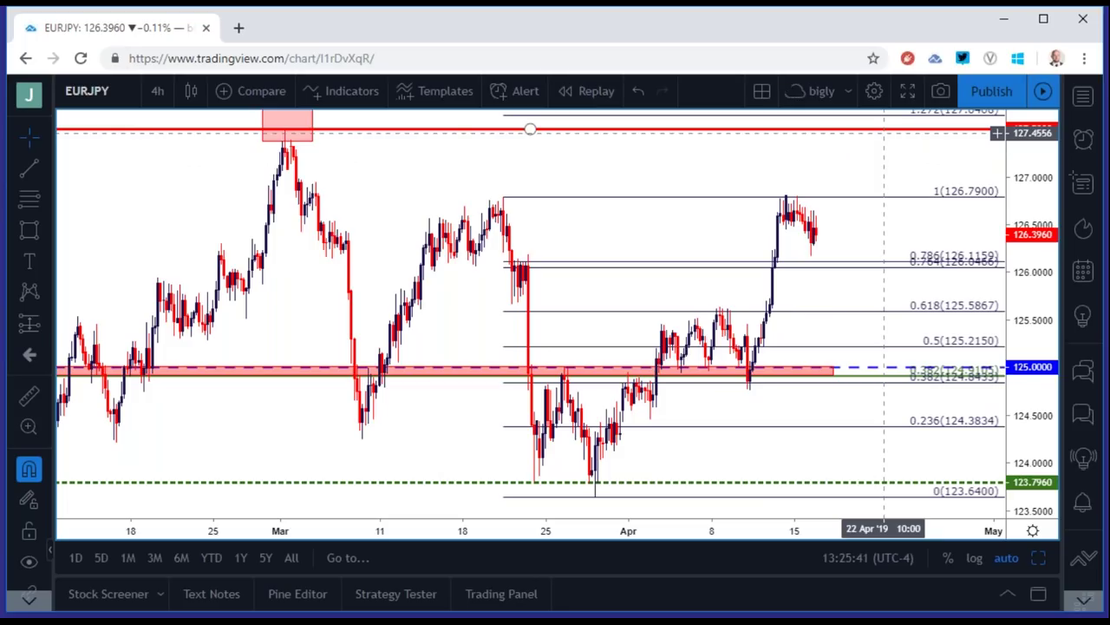
Zoom out and back in on the EURJPY 4-hour chart, then begin editing the symbol.
scroll(883, 131, "down", 5)
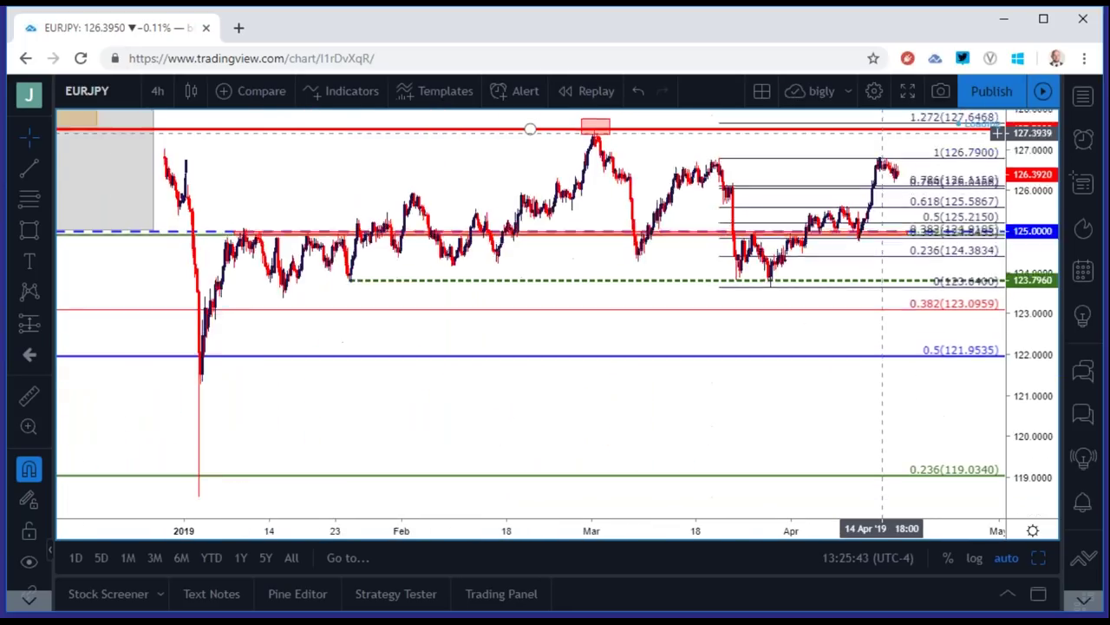
scroll(883, 133, "down", 1)
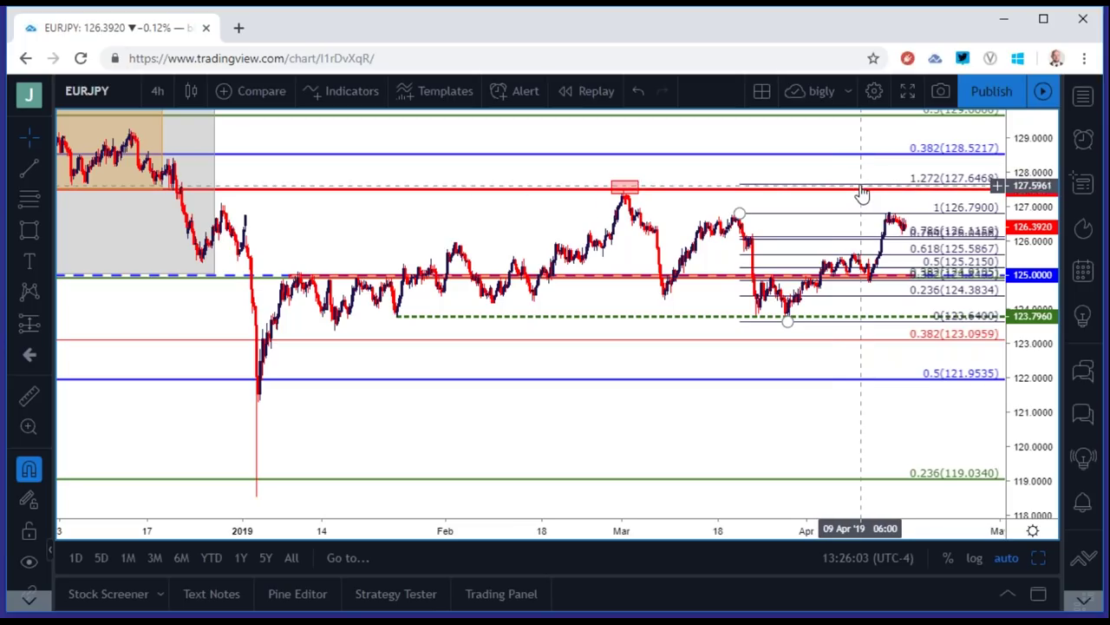
scroll(861, 192, "up", 1)
scroll(861, 193, "up", 4)
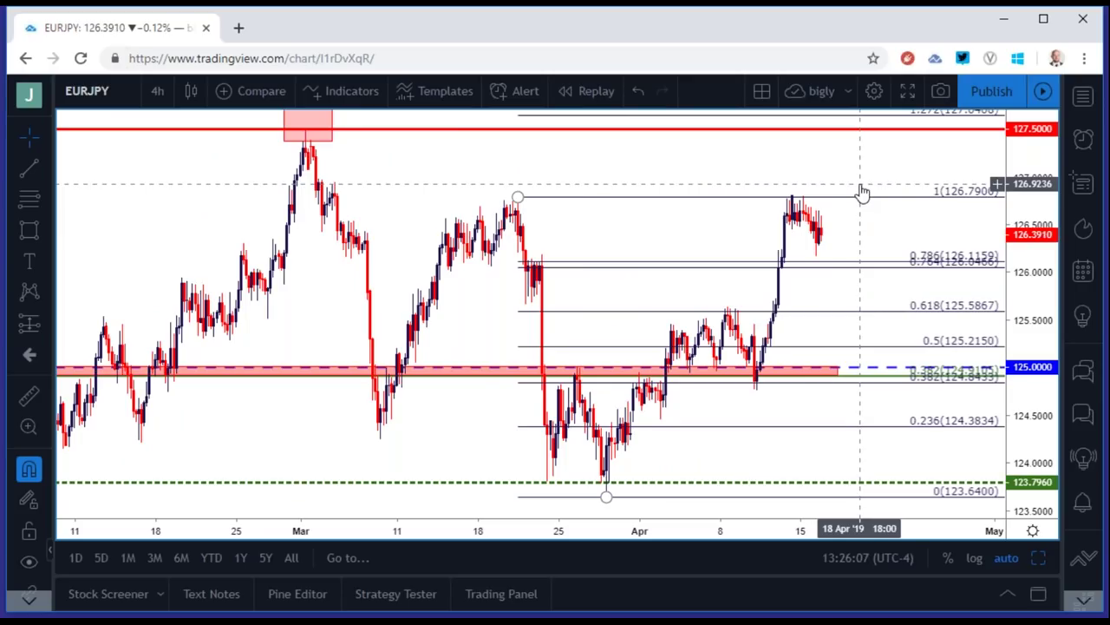
left_click(113, 97)
Load the GBPJPY chart and switch it to the weekly timeframe.
type("GBPJPY")
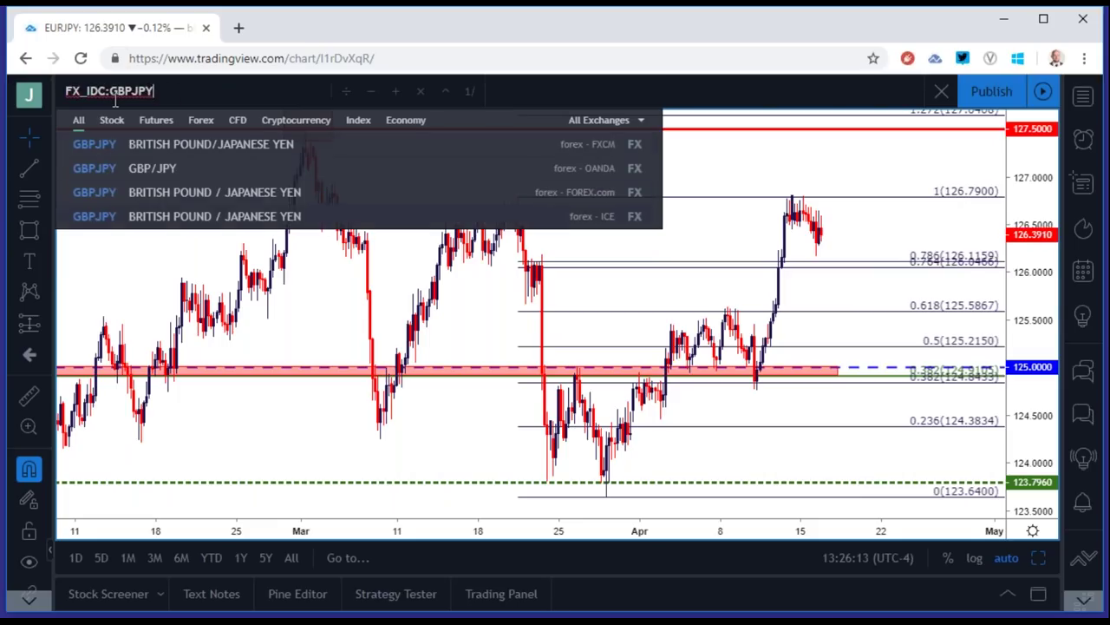
key("Return")
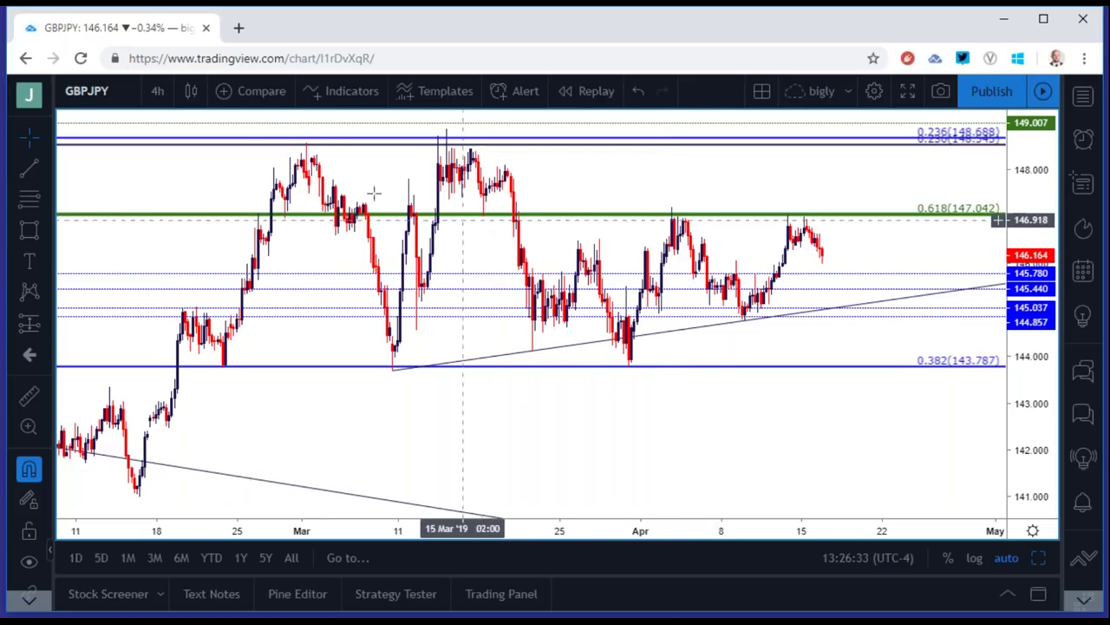
left_click(156, 94)
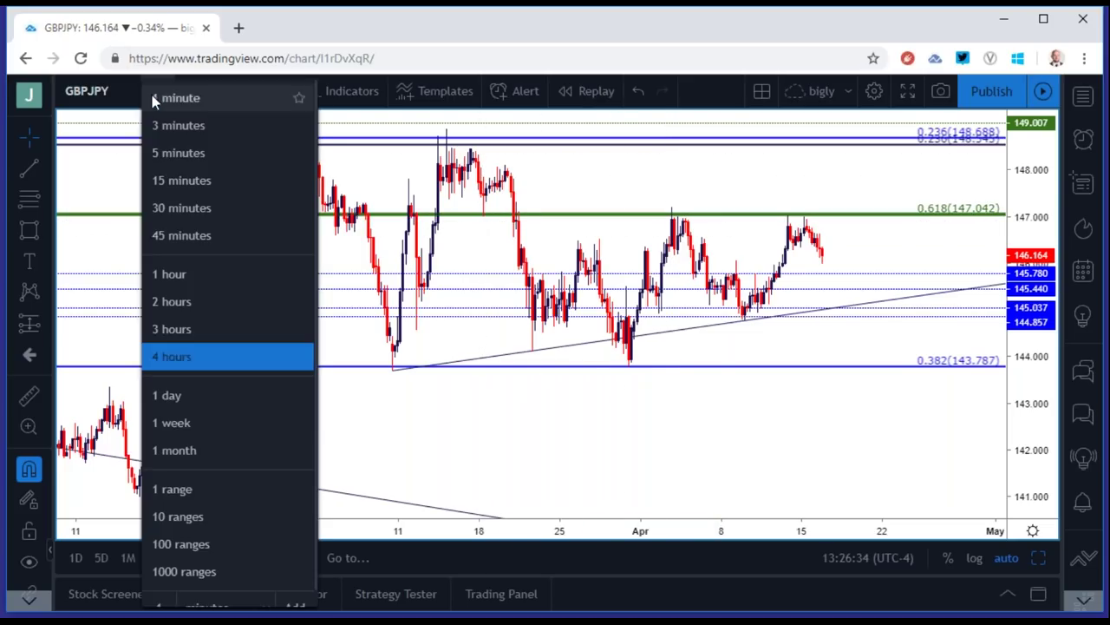
left_click(178, 420)
scroll(199, 391, "down", 5)
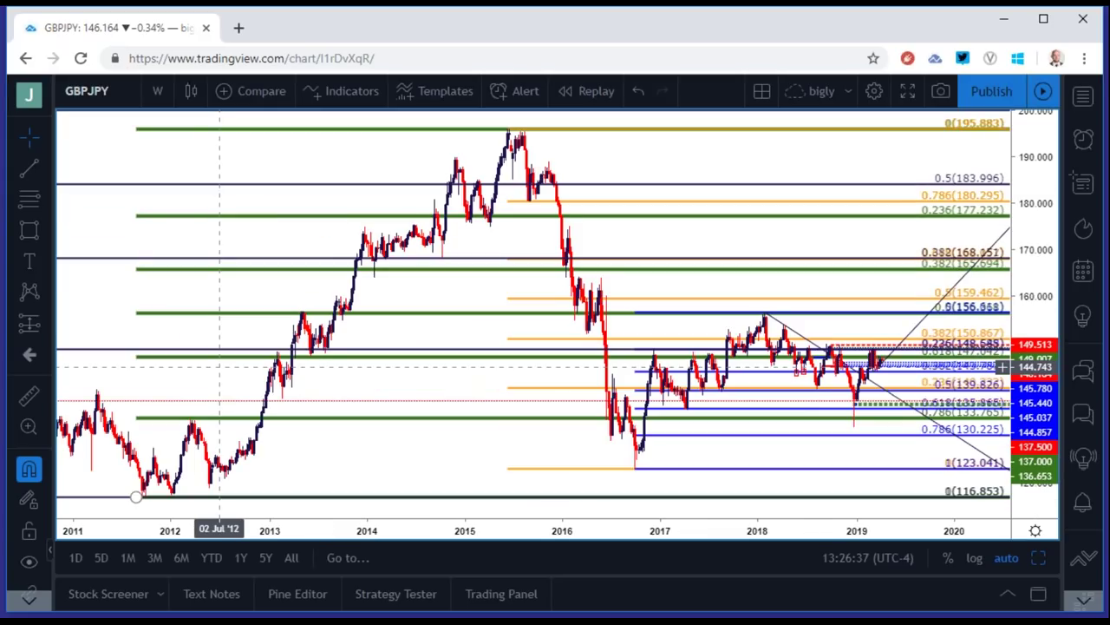
left_click(144, 500)
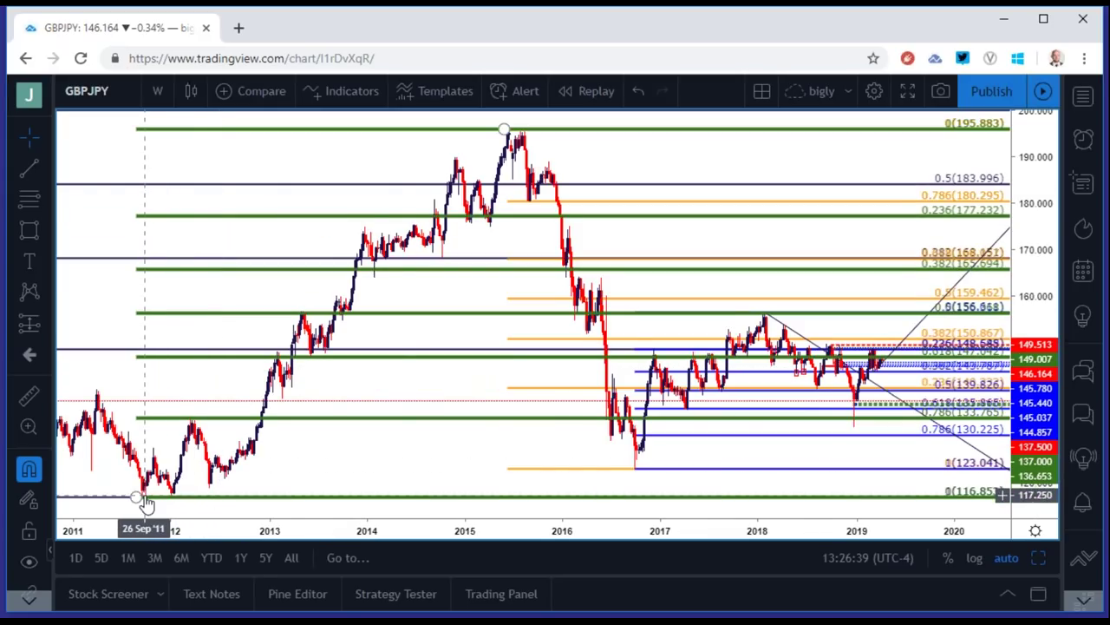
left_click(506, 130)
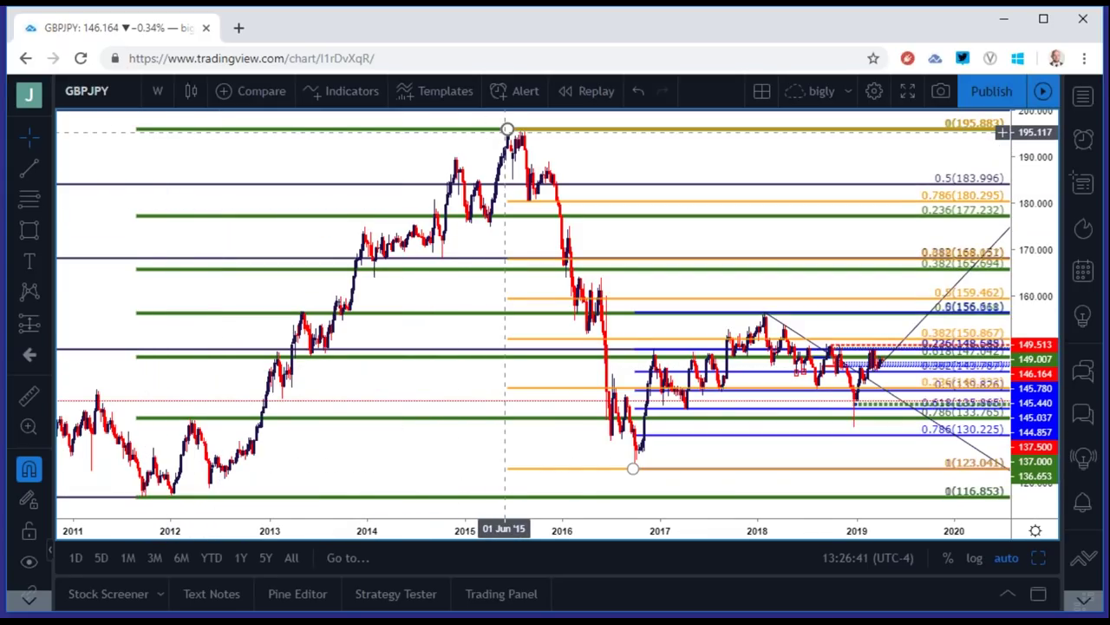
left_click(679, 354)
scroll(679, 354, "up", 4)
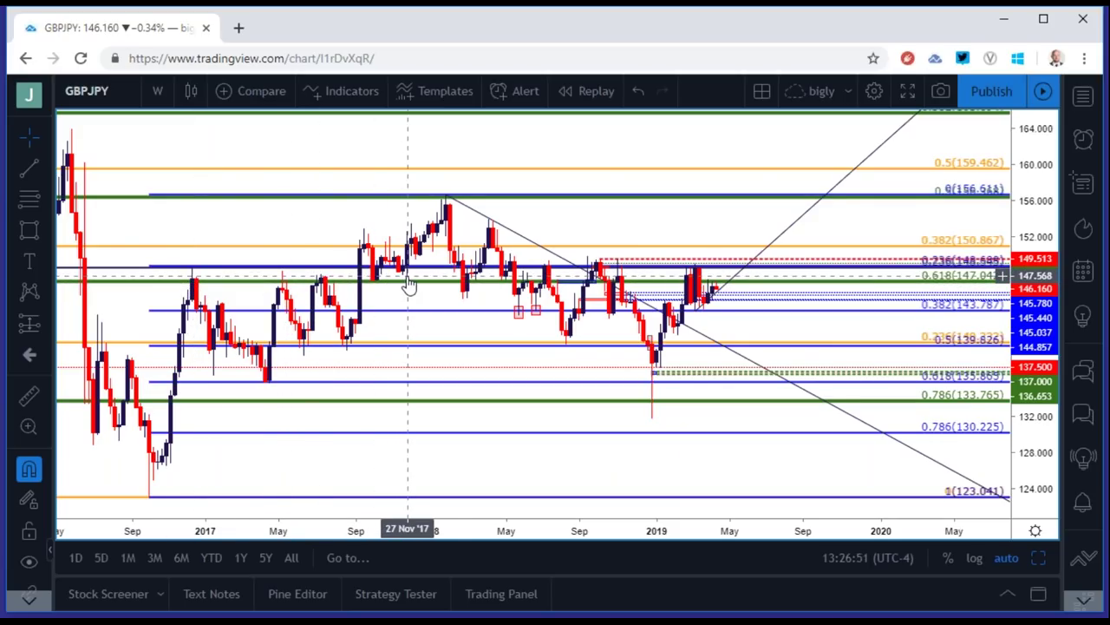
left_click(157, 90)
left_click(154, 392)
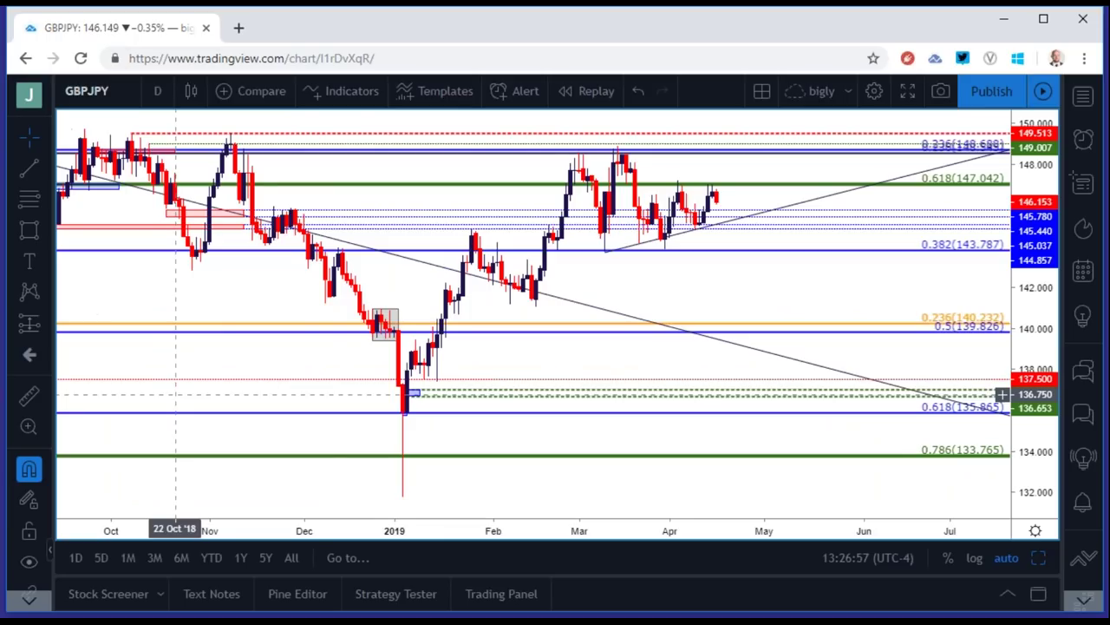
left_click(158, 90)
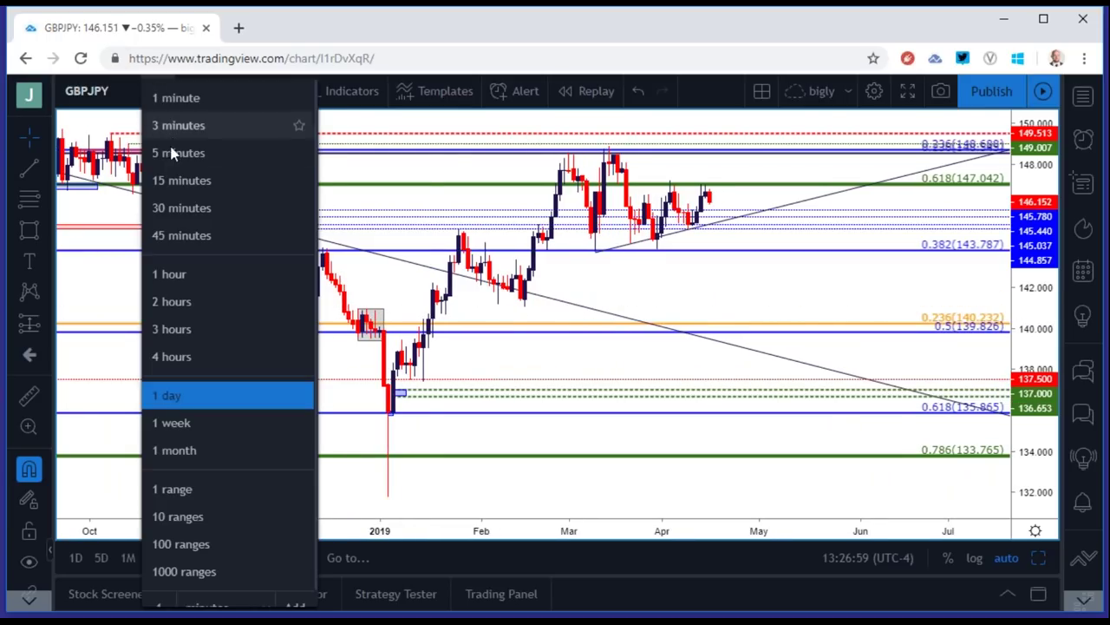
left_click(214, 358)
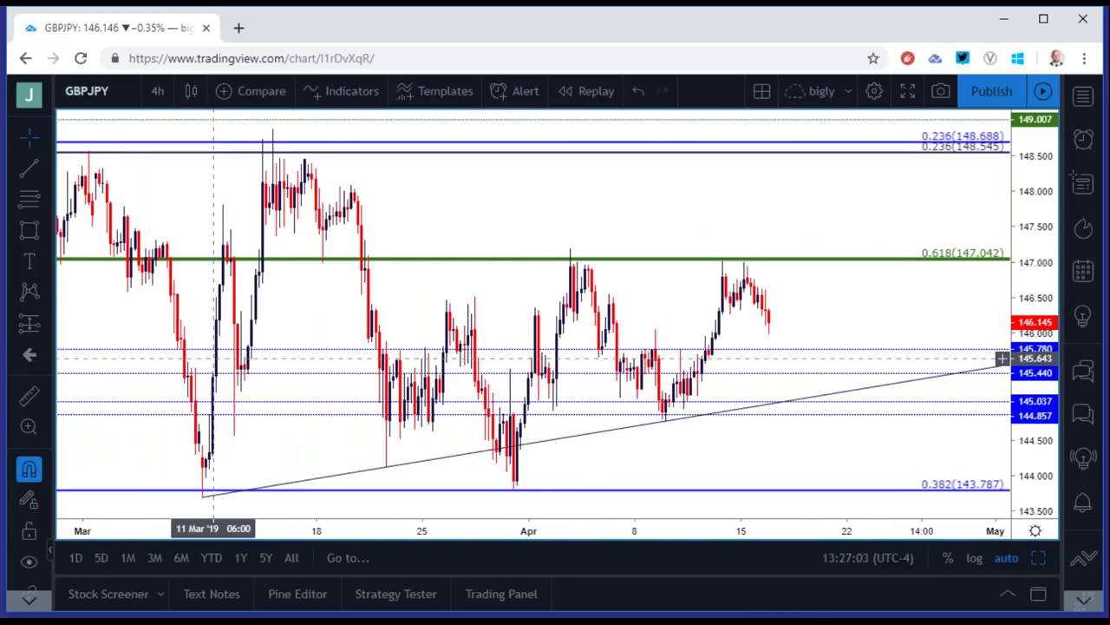
scroll(214, 357, "down", 1)
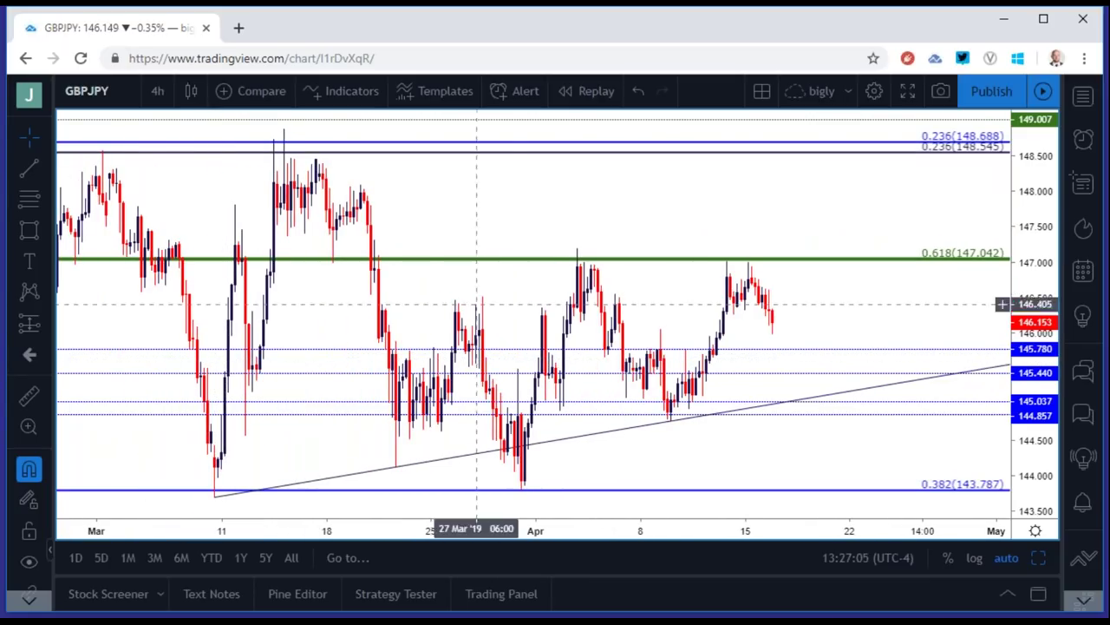
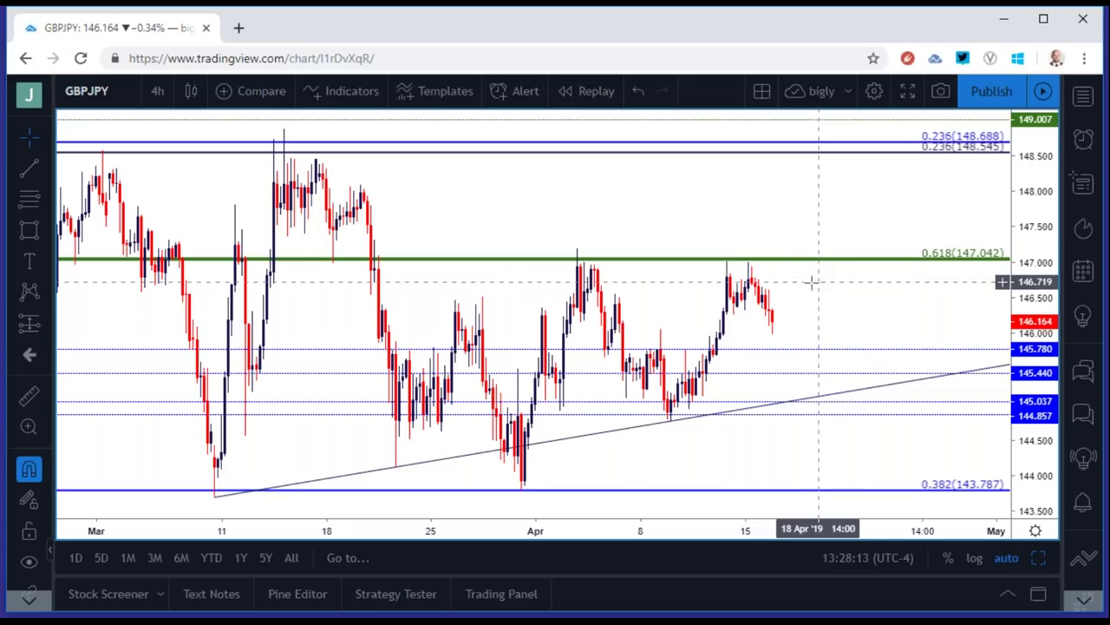
Replace GBPJPY with the FX_IDC:USDCHF chart.
left_click(95, 91)
type("USDCHF")
key("ctrl+a")
type("FX_IDC:USDCHF")
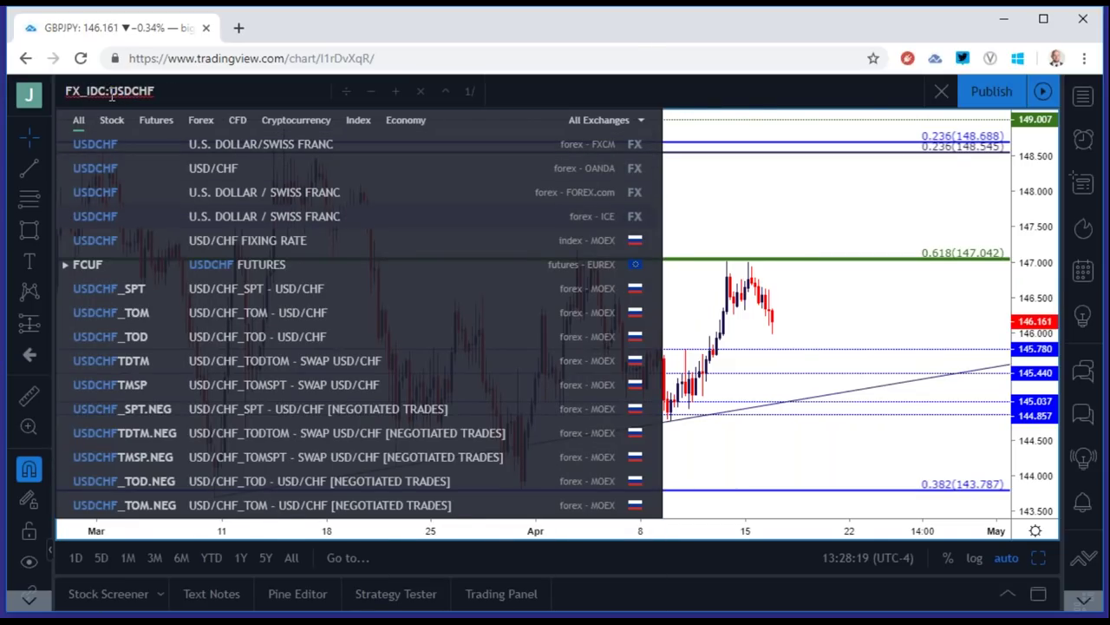
key("Return")
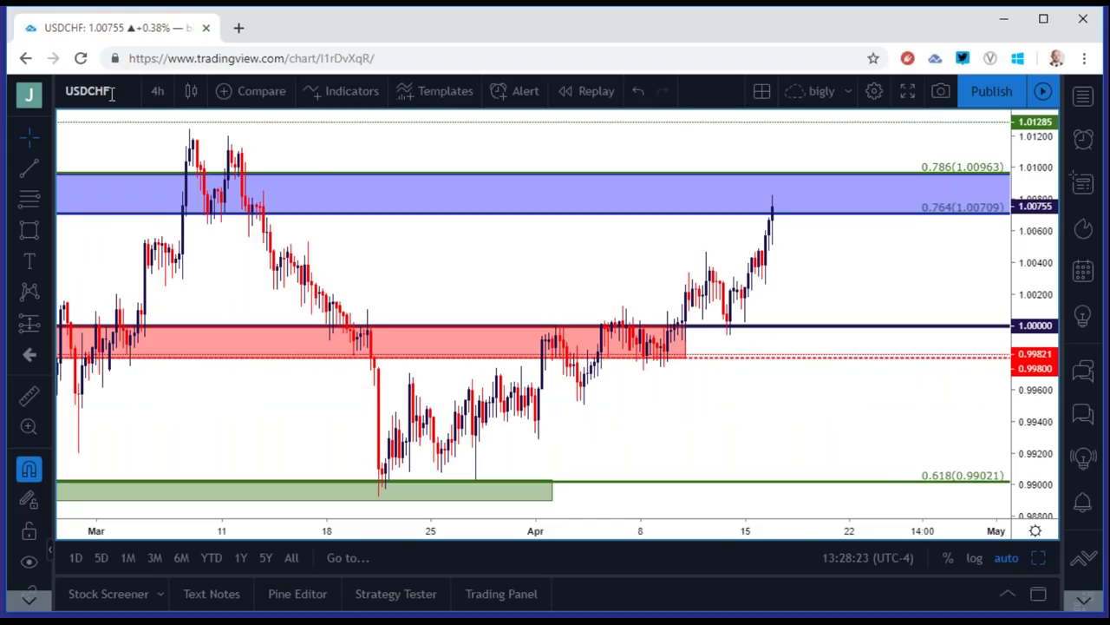
View USDCHF briefly on the daily timeframe, then on 1-hour bars, scrolling through the zones.
left_click(153, 91)
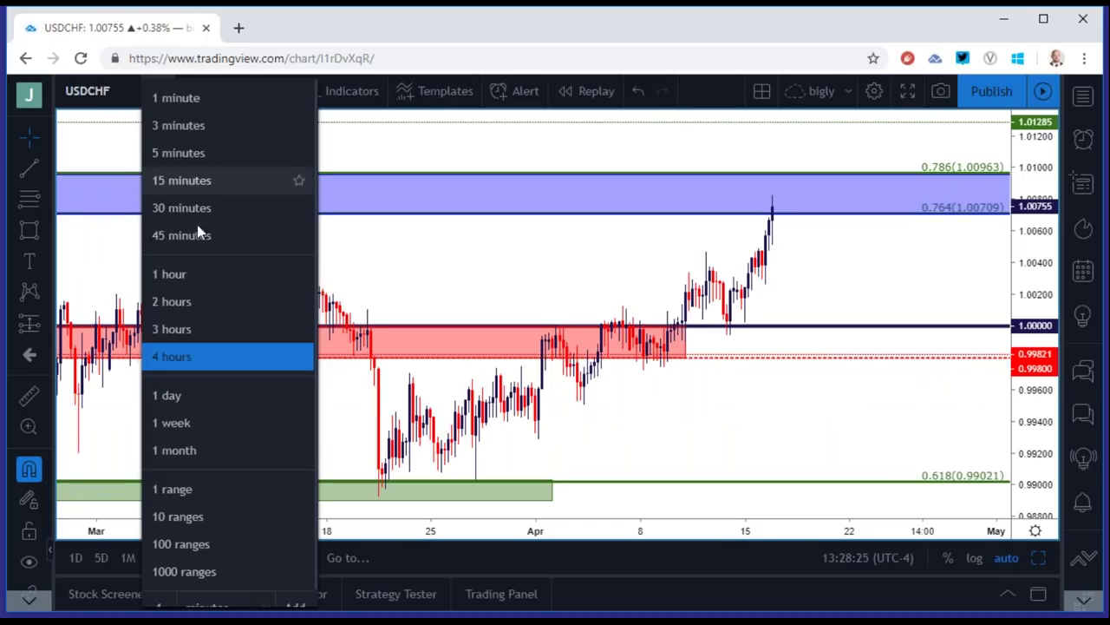
left_click(198, 397)
scroll(373, 351, "up", 1)
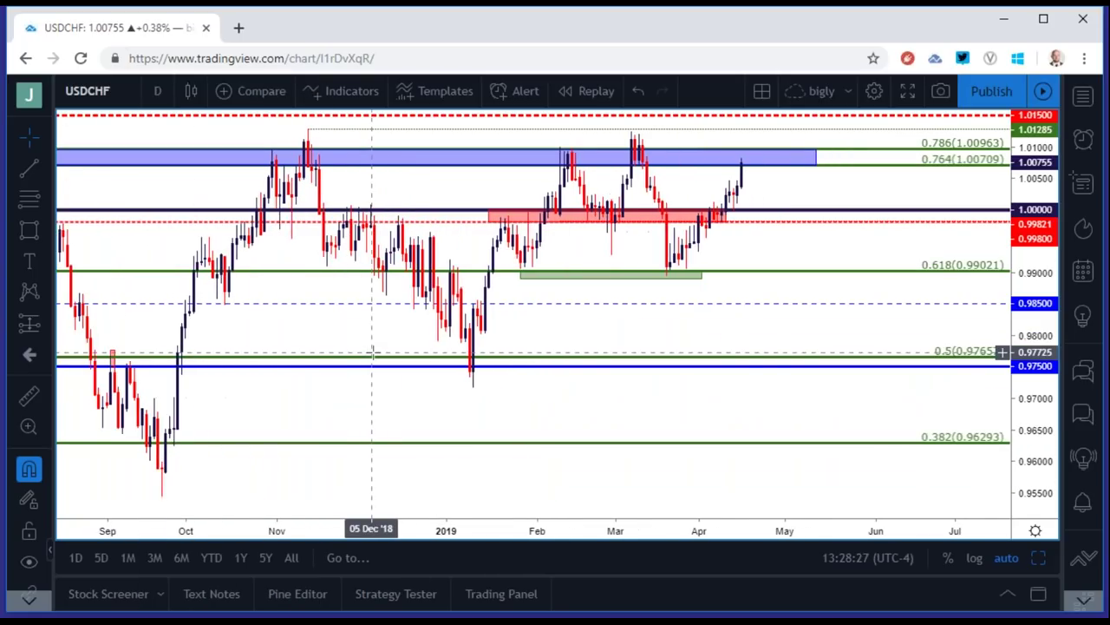
left_click(156, 91)
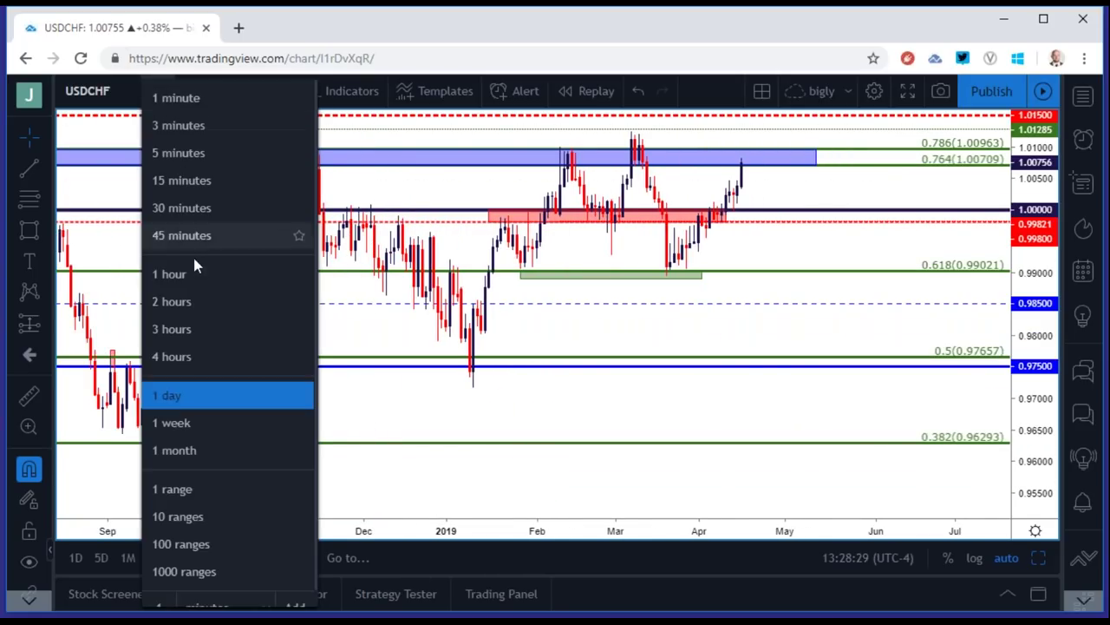
left_click(170, 274)
scroll(380, 321, "down", 1)
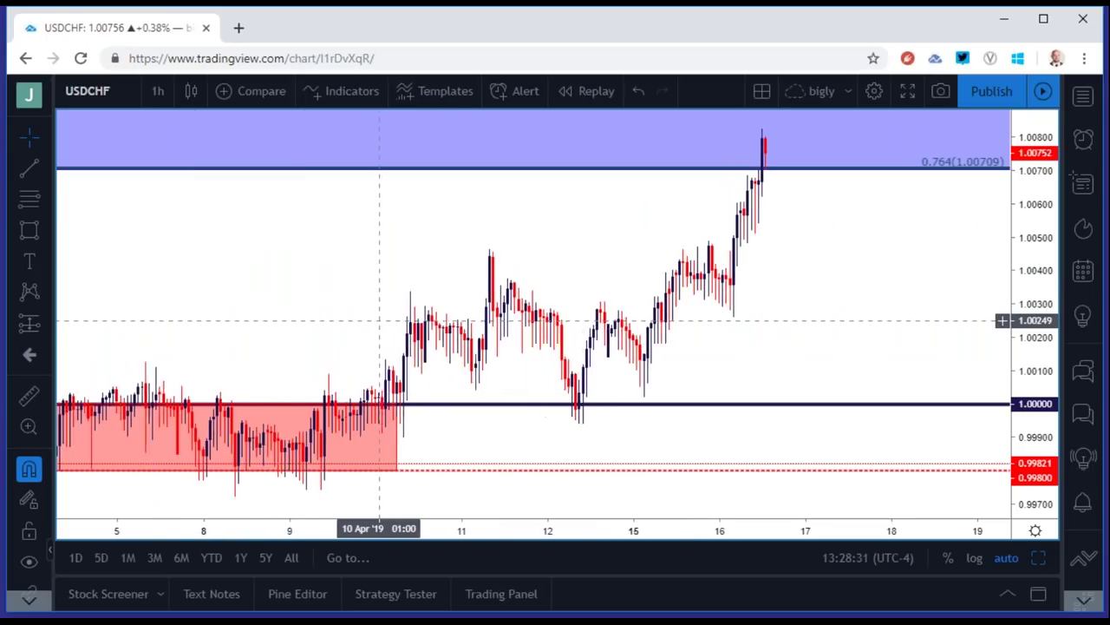
scroll(380, 321, "down", 3)
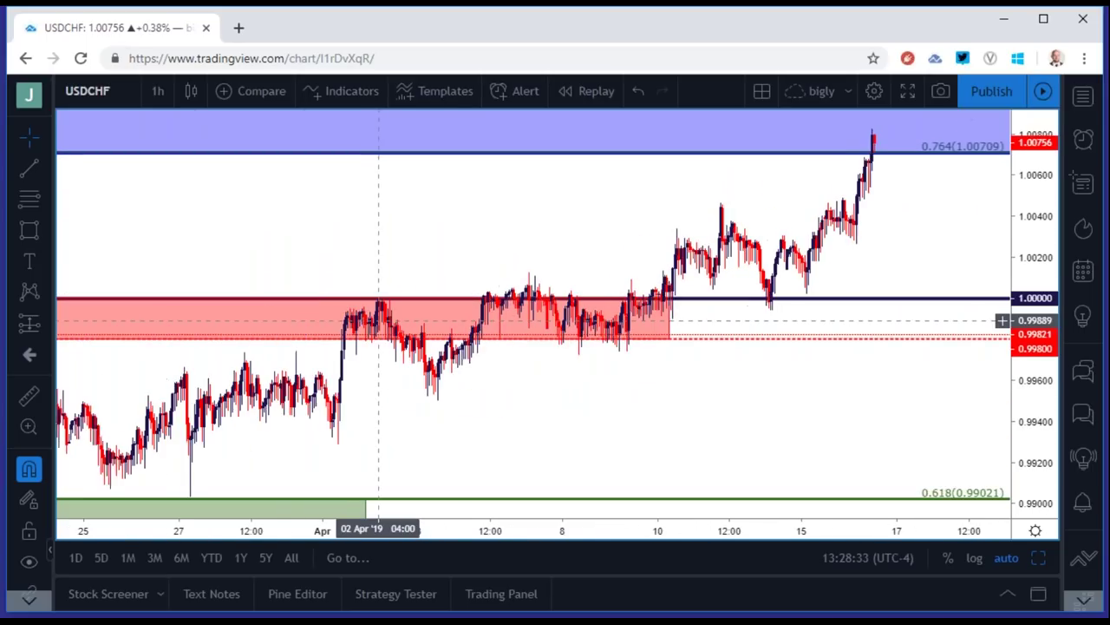
scroll(380, 321, "down", 1)
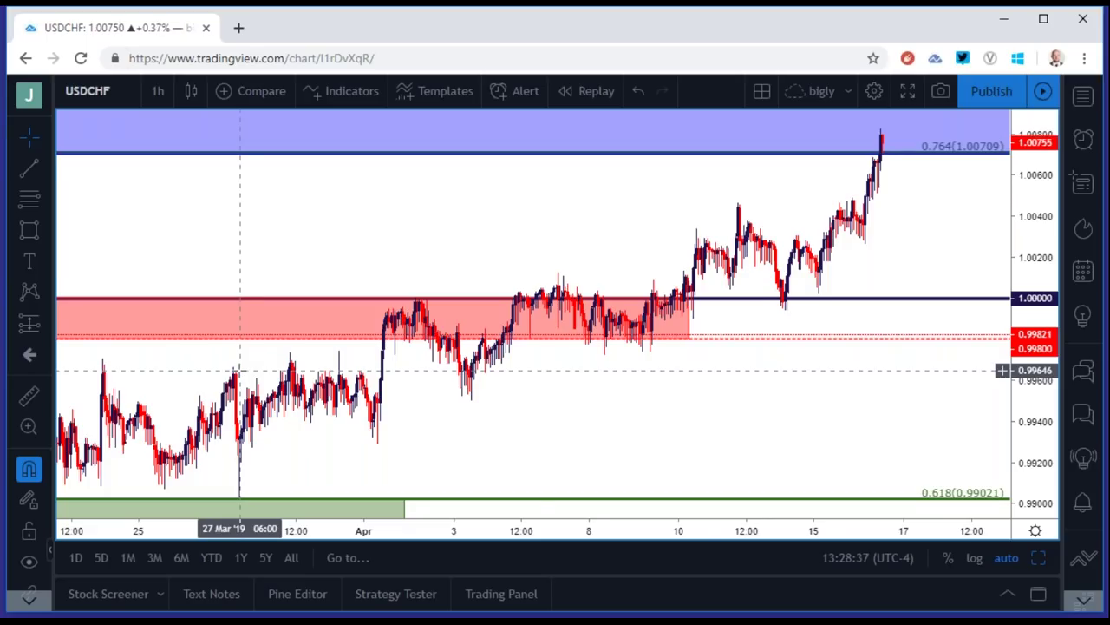
scroll(241, 370, "down", 4)
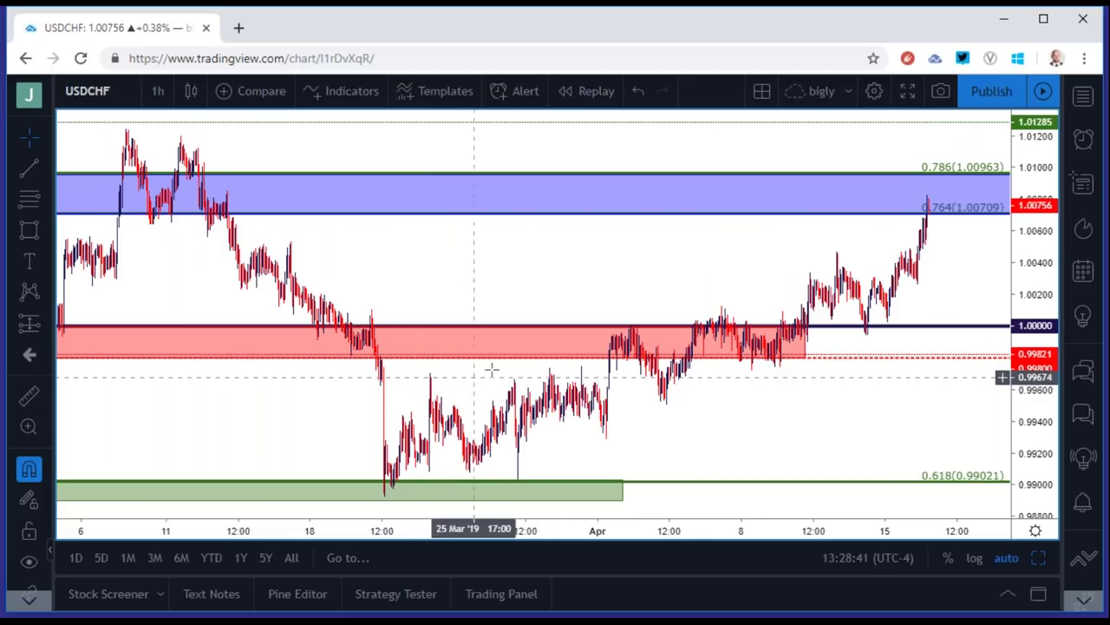
scroll(702, 262, "up", 3)
scroll(703, 262, "up", 2)
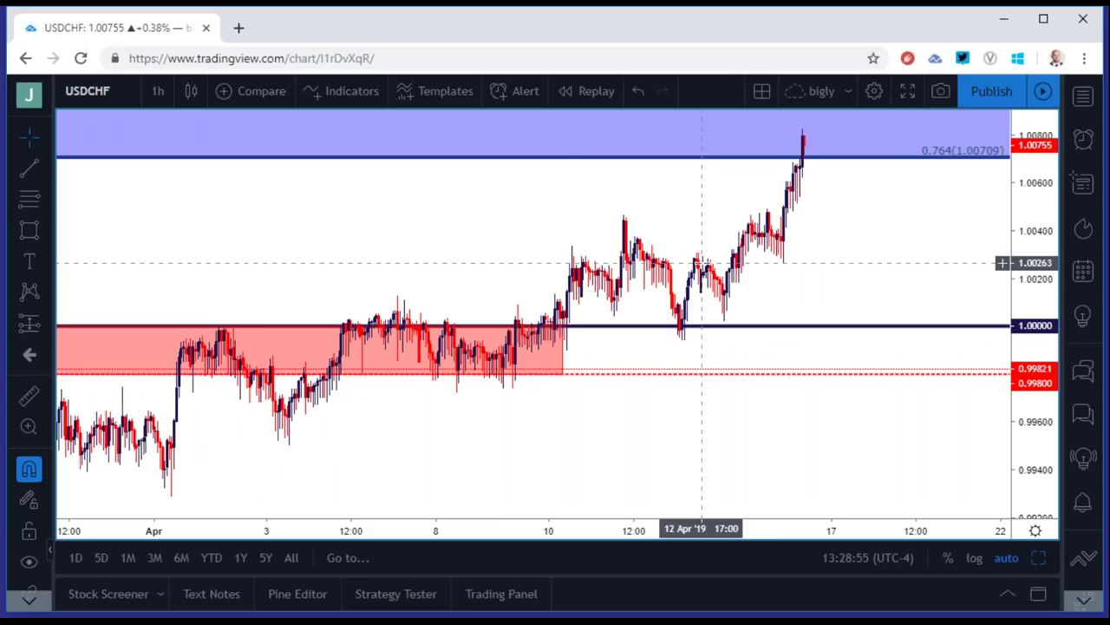
Move USDCHF from 4-hour to daily bars and zoom into May 2018 through 2019.
left_click(157, 91)
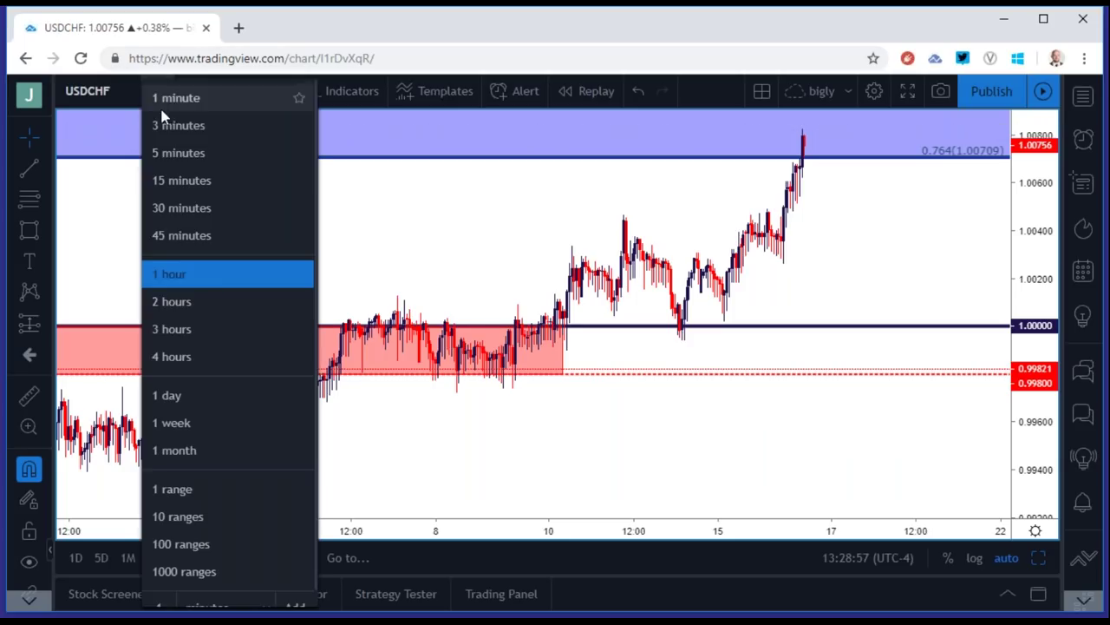
left_click(216, 364)
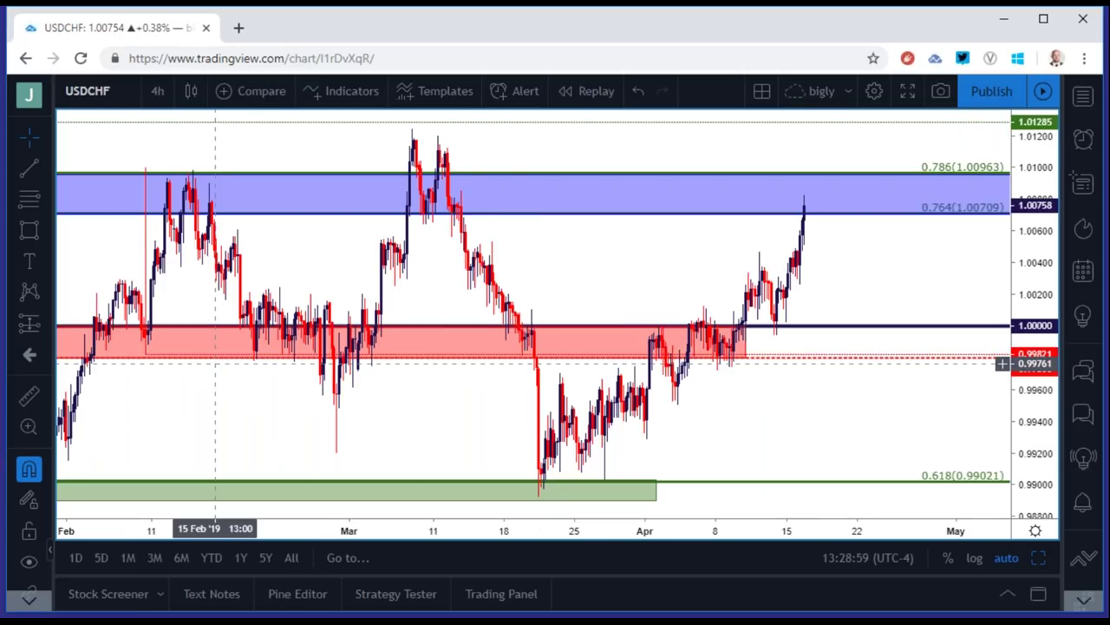
left_click(155, 93)
left_click(179, 396)
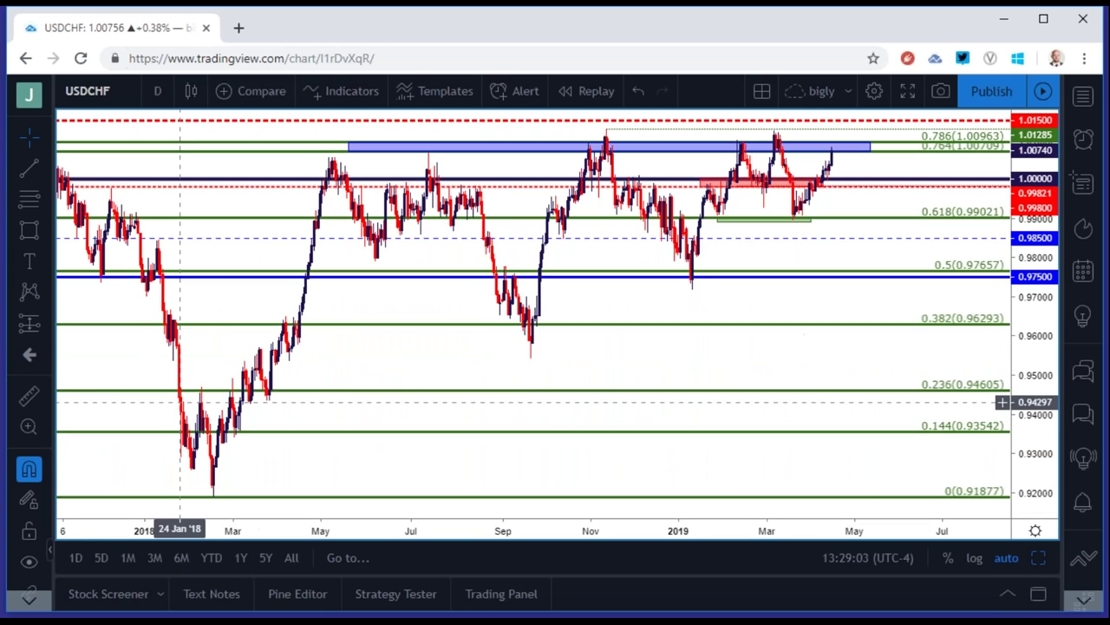
scroll(179, 402, "up", 4)
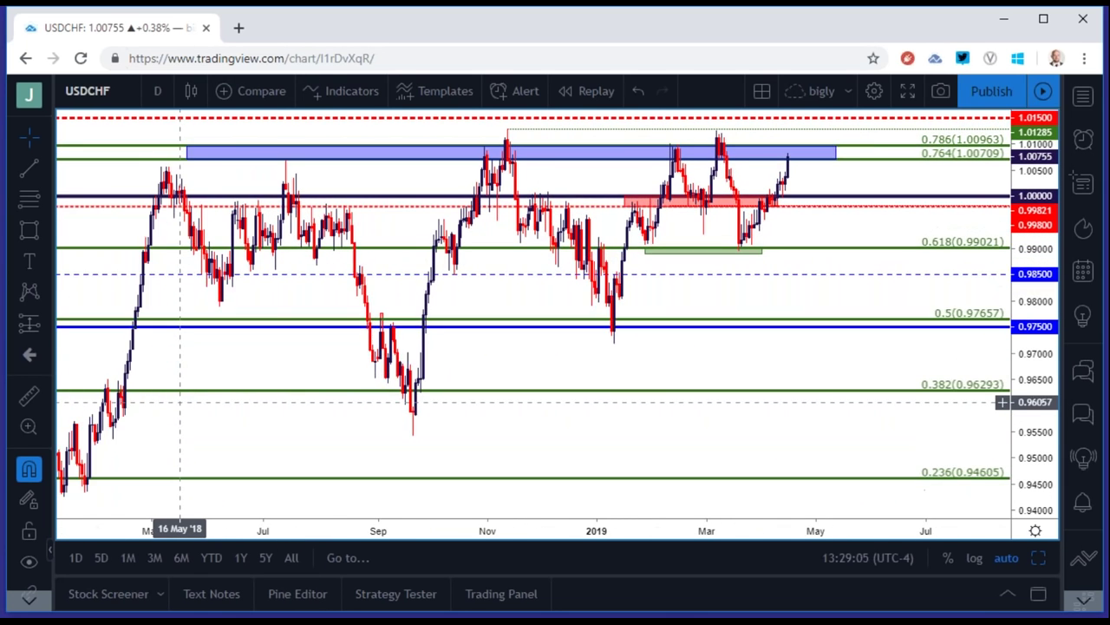
scroll(179, 401, "up", 3)
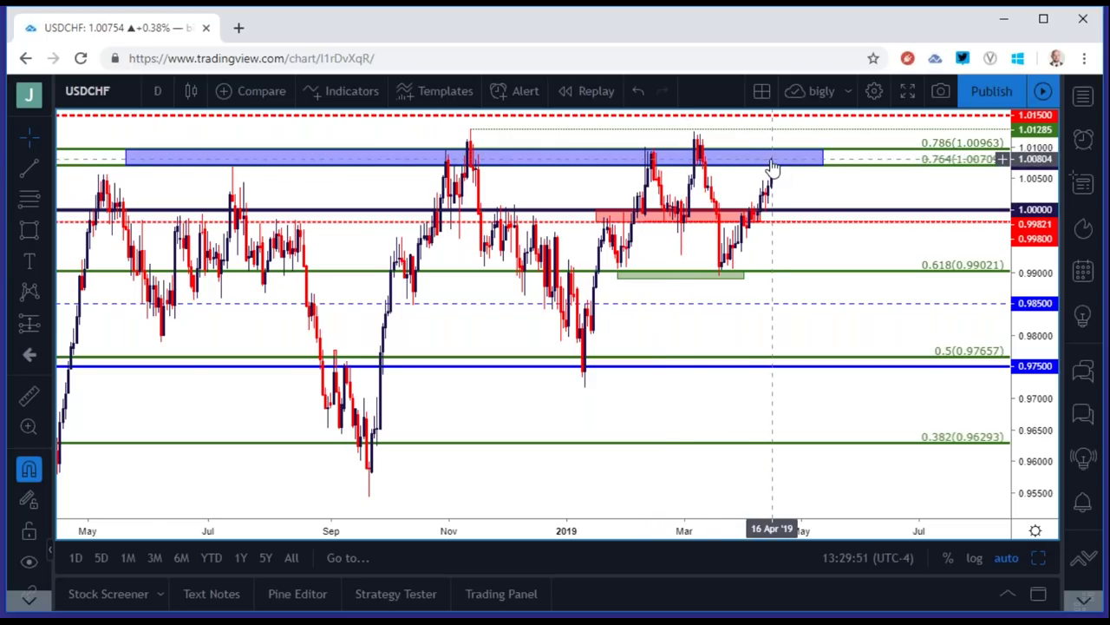
left_click(157, 90)
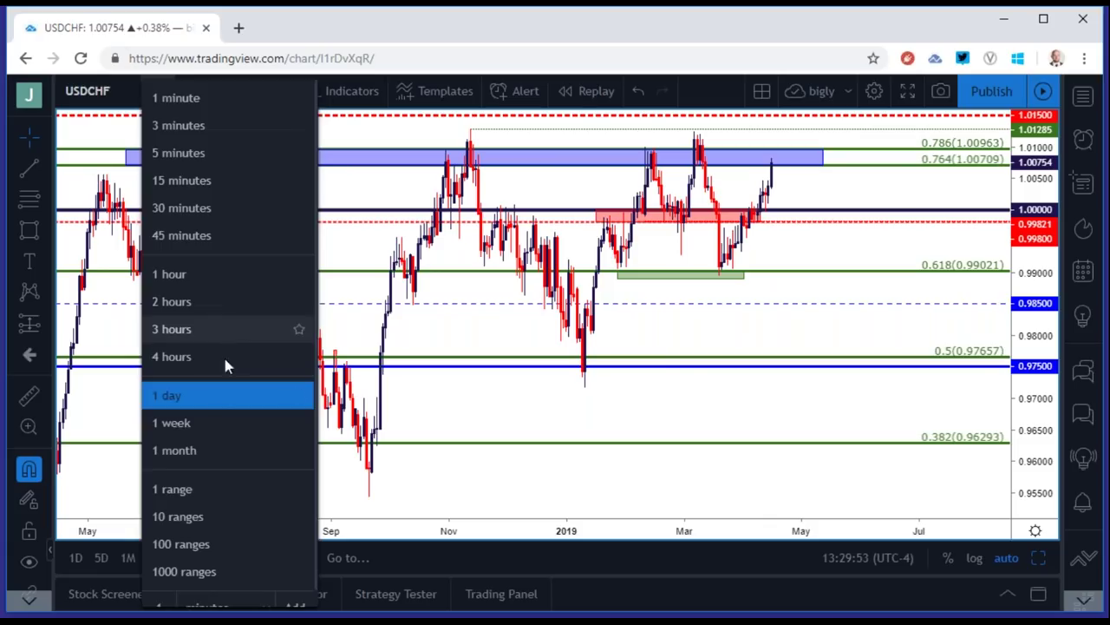
Set USDCHF to 1-week bars and zoom to 2016–2020 with Fibonacci levels 0.91877–1.03437.
left_click(213, 423)
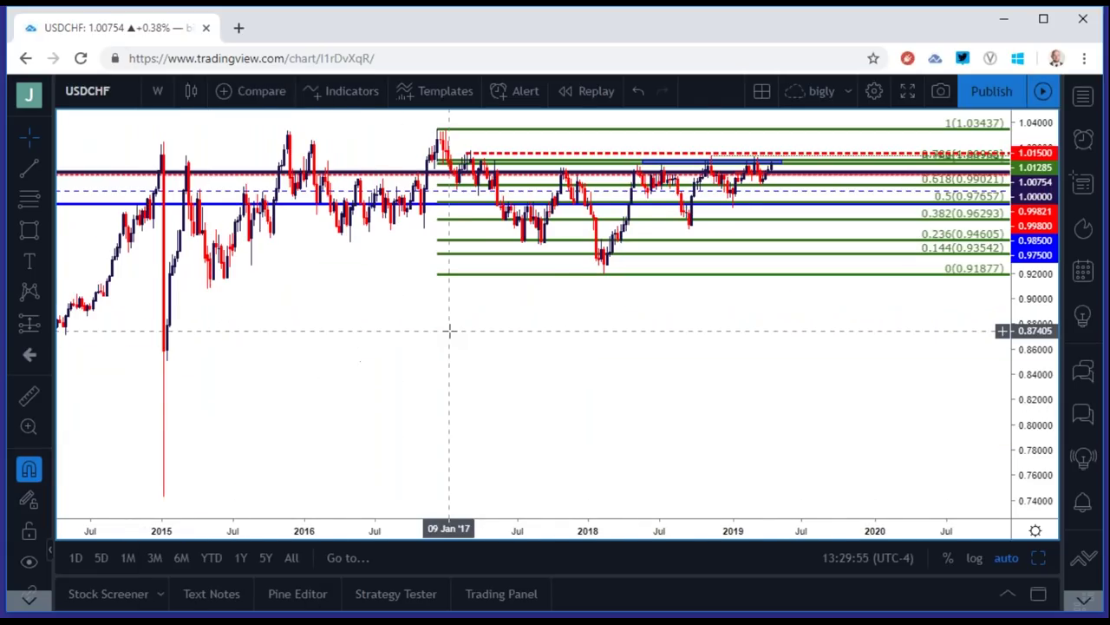
scroll(449, 329, "up", 2)
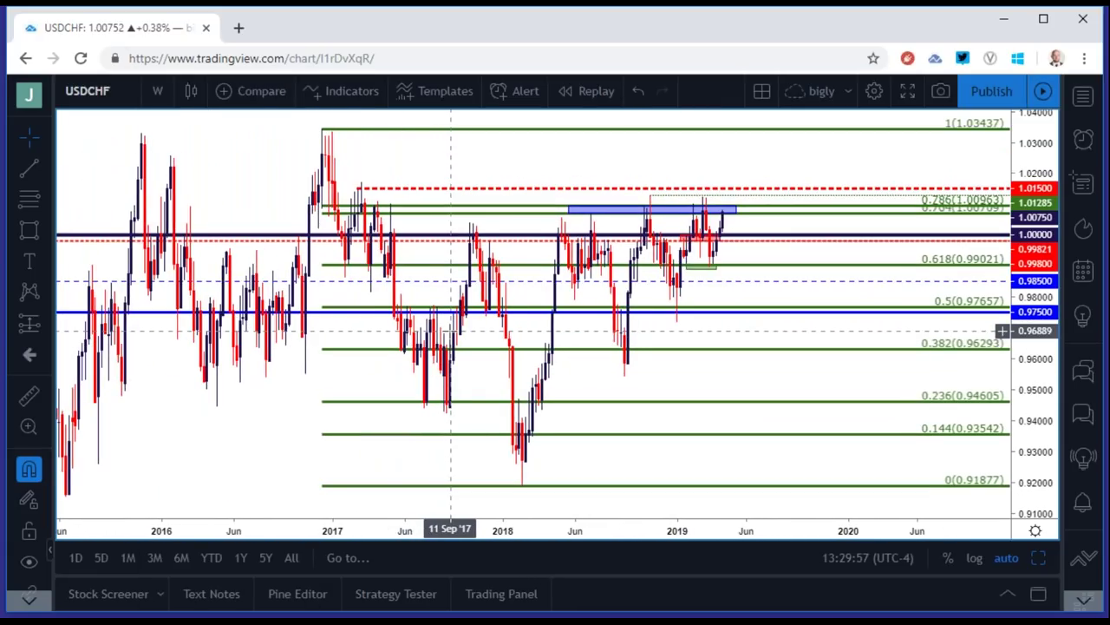
scroll(449, 330, "up", 1)
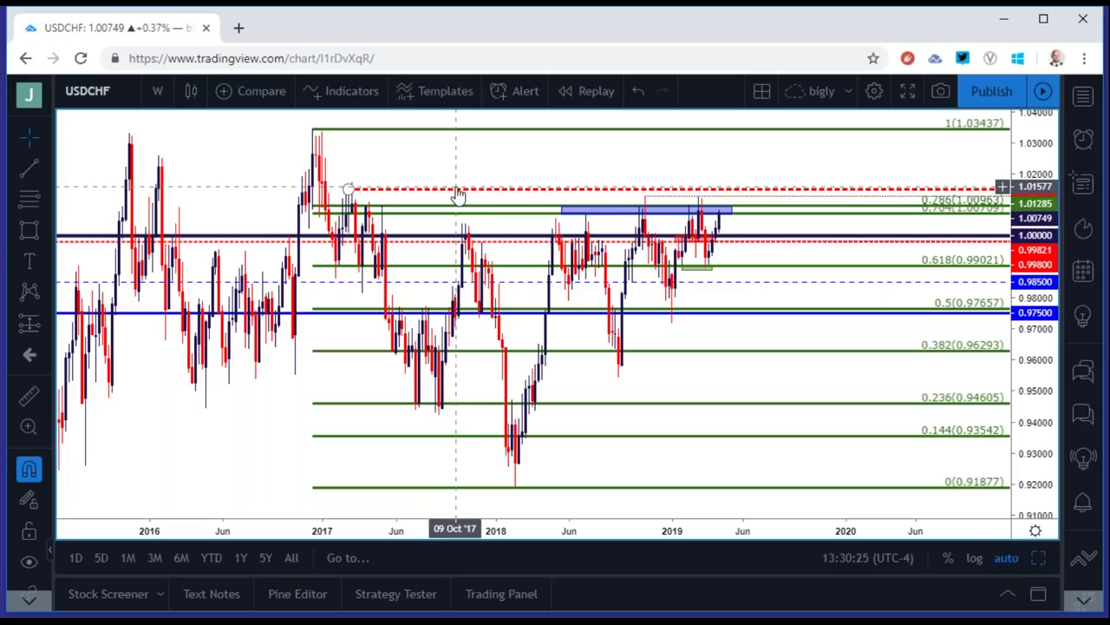
Show USDCHF on the daily chart and inspect the blue resistance zone rectangle.
left_click(157, 91)
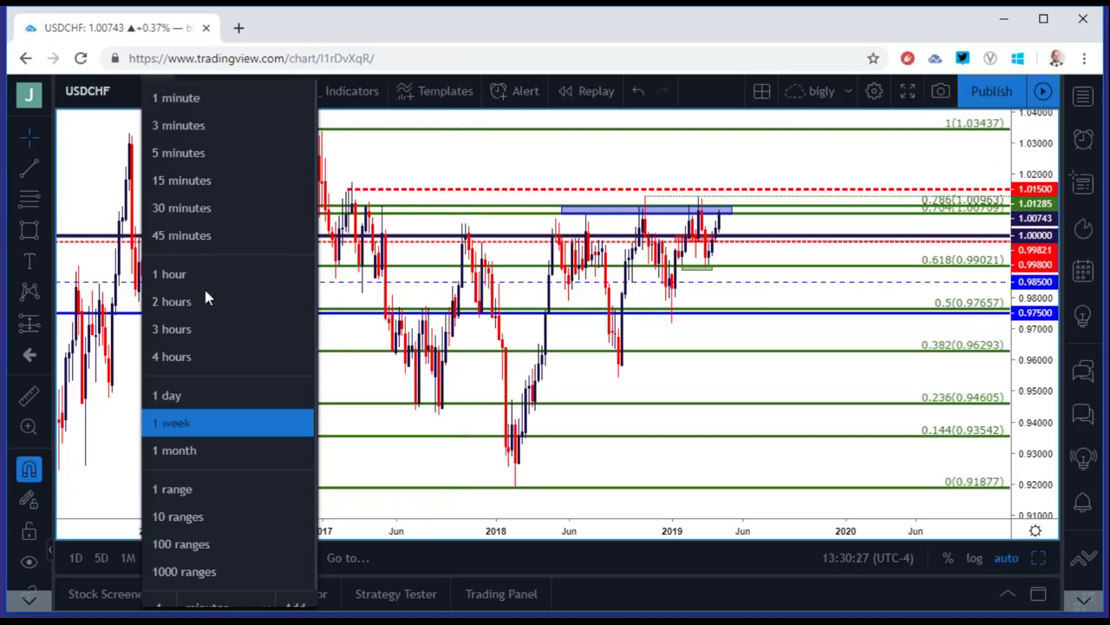
left_click(206, 397)
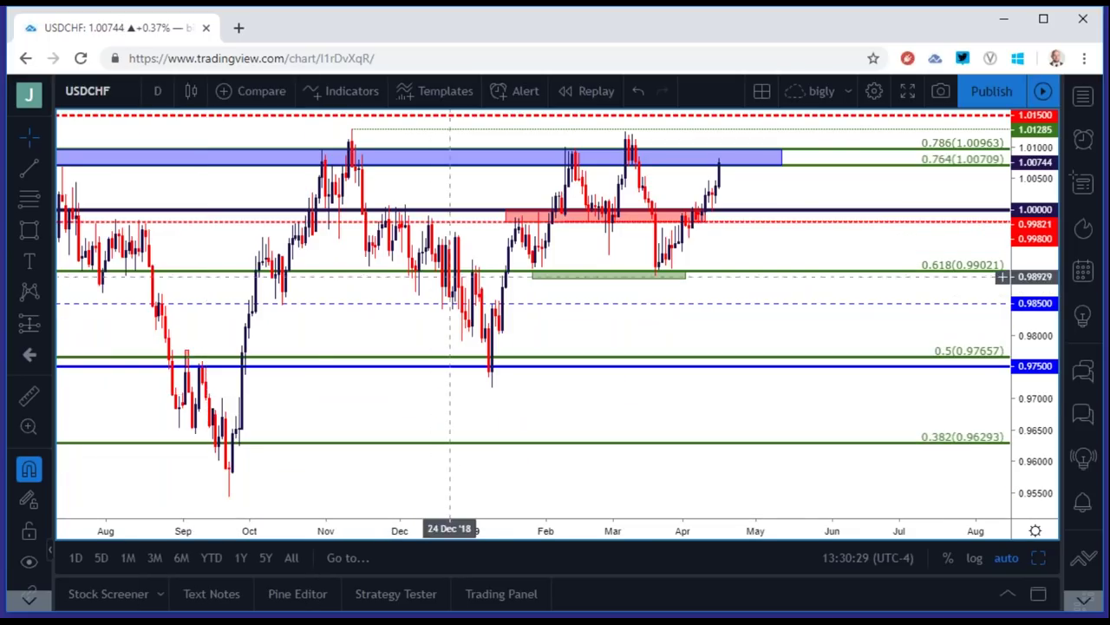
scroll(446, 277, "down", 3)
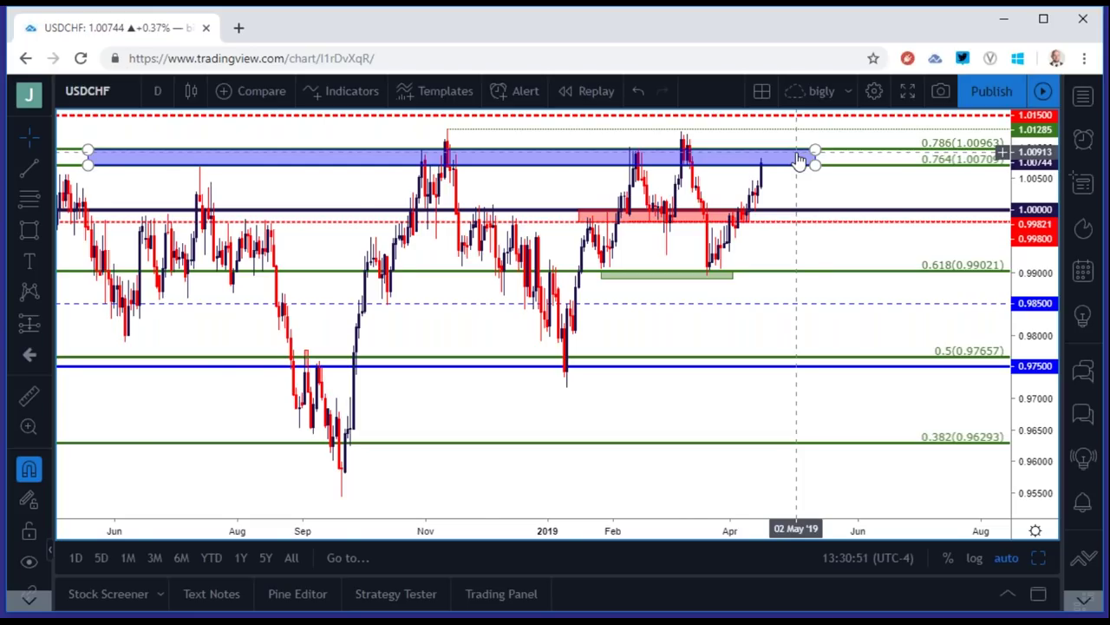
scroll(722, 161, "up", 2)
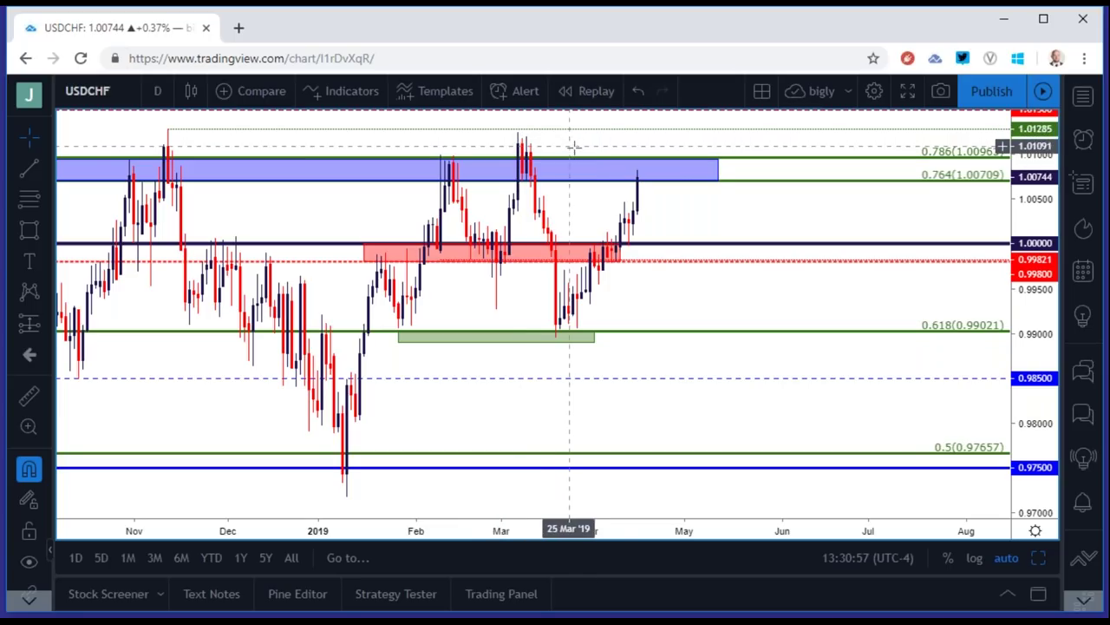
left_click(595, 166)
left_click(218, 128)
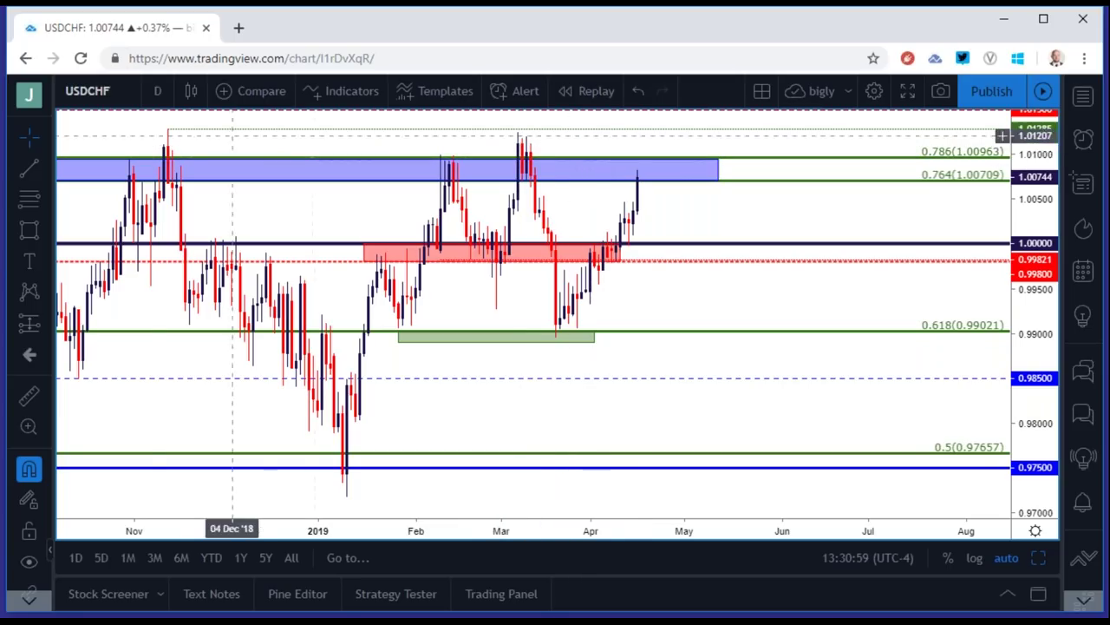
Return USDCHF to 4-hour bars covering late February to mid-April 2019.
left_click(157, 91)
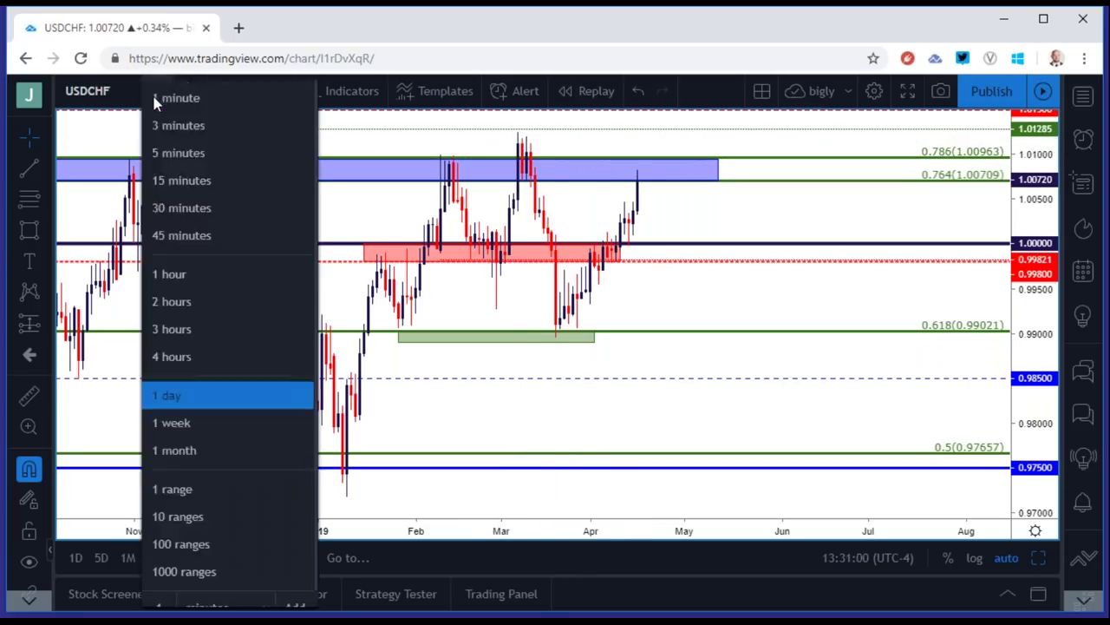
left_click(217, 360)
scroll(424, 293, "down", 5)
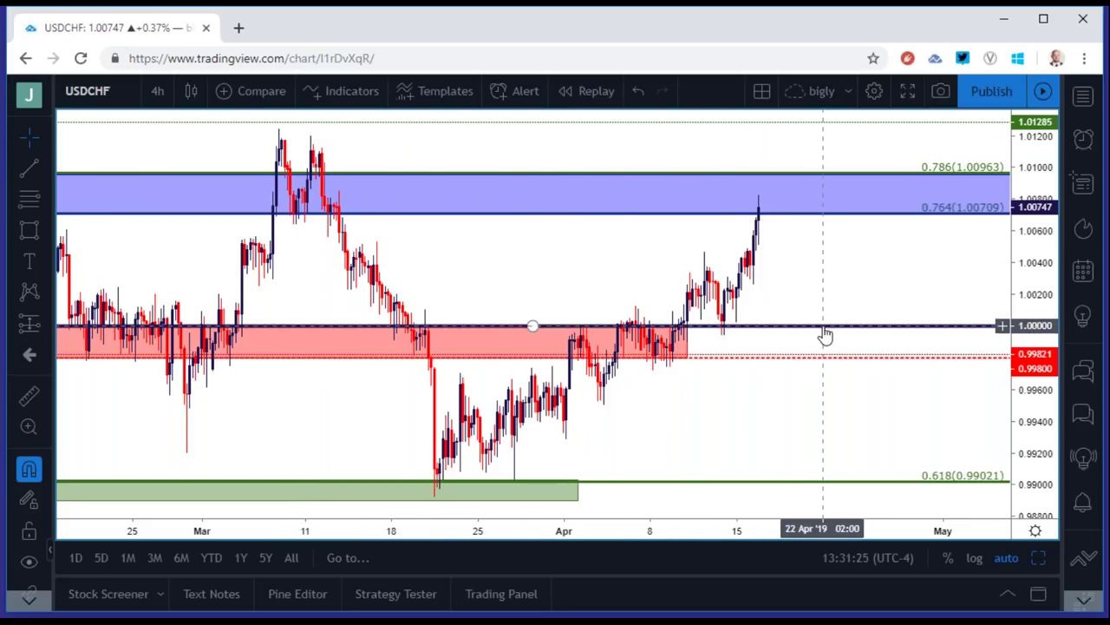
scroll(825, 335, "down", 5)
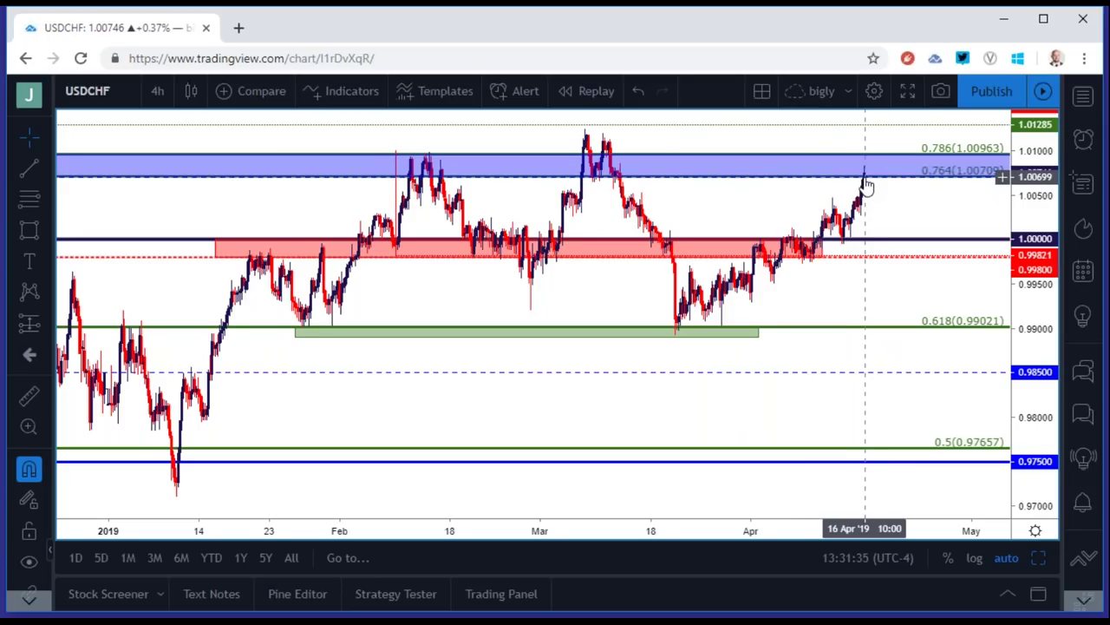
scroll(866, 187, "up", 5)
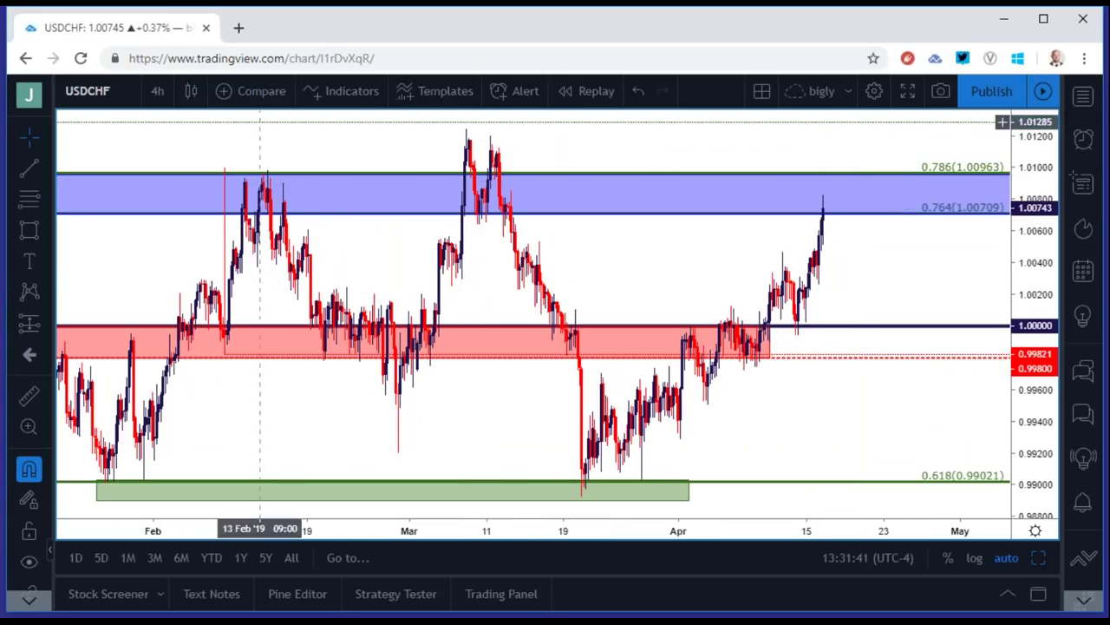
left_click(127, 89)
Load the FX_IDC:AUDUSD chart.
type("AUDUSD")
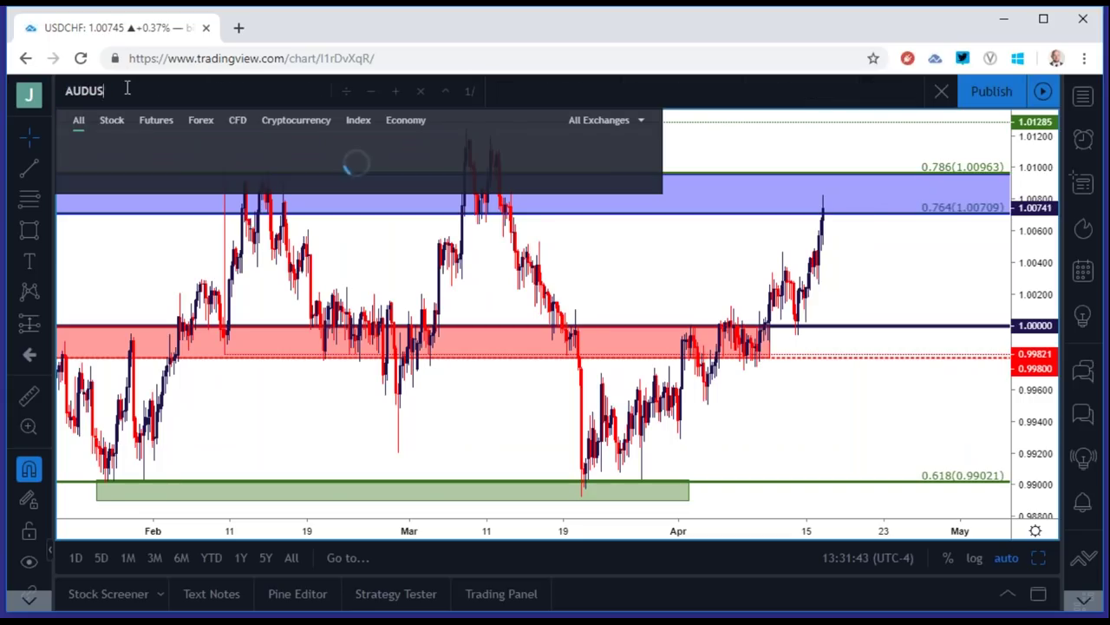
key("Down")
key("Down")
key("Return")
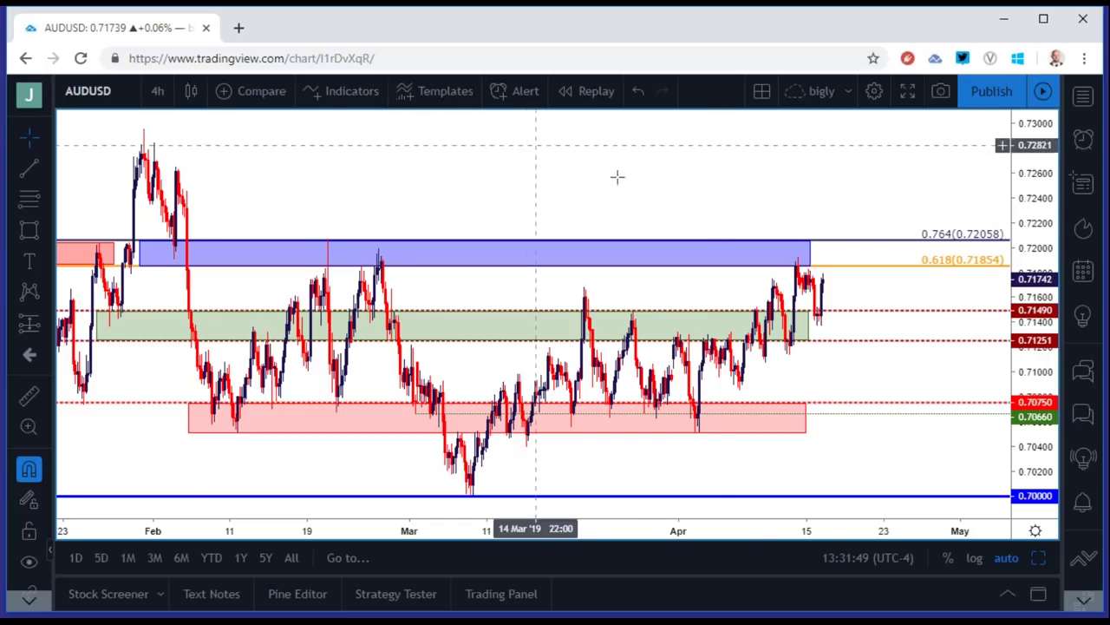
mouse_move(796, 267)
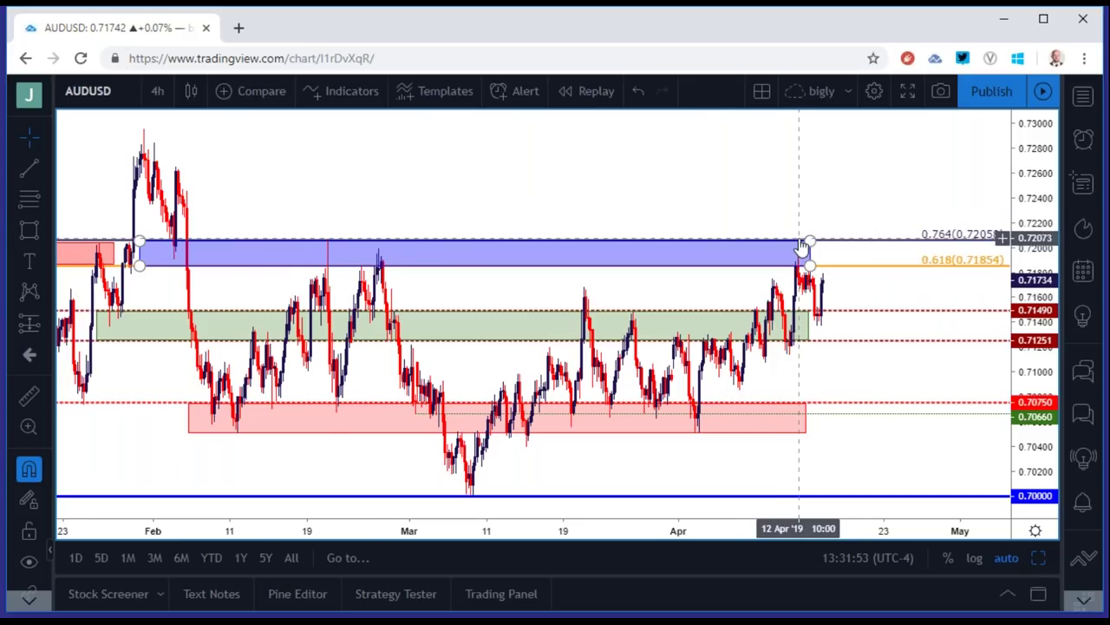
Review AUDUSD on the 2-hour and then the 1-hour timeframe.
left_click(161, 92)
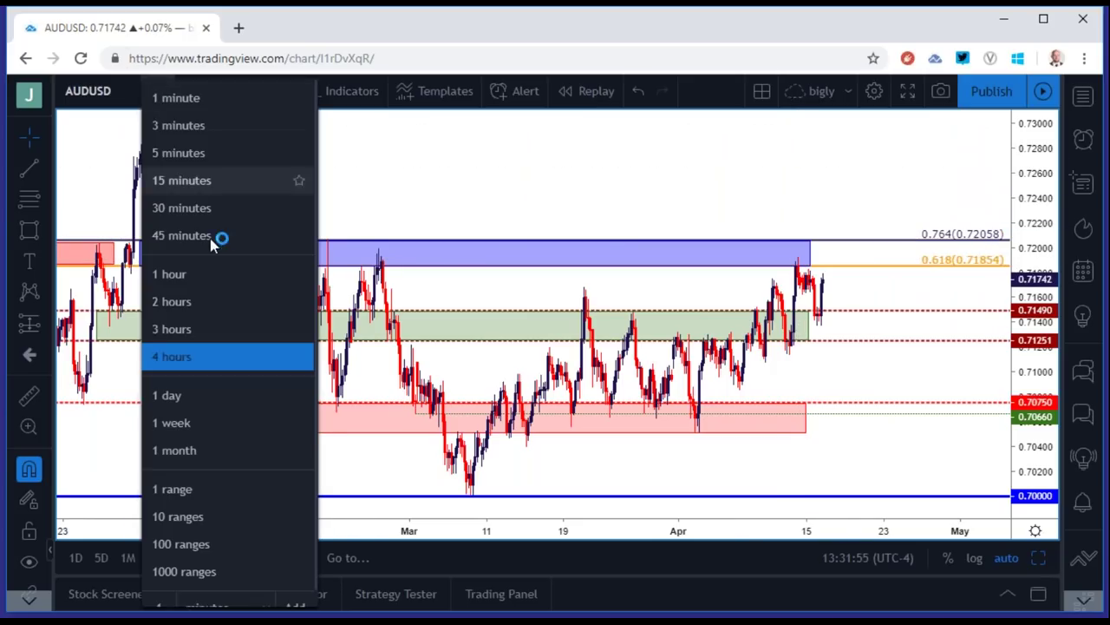
left_click(223, 300)
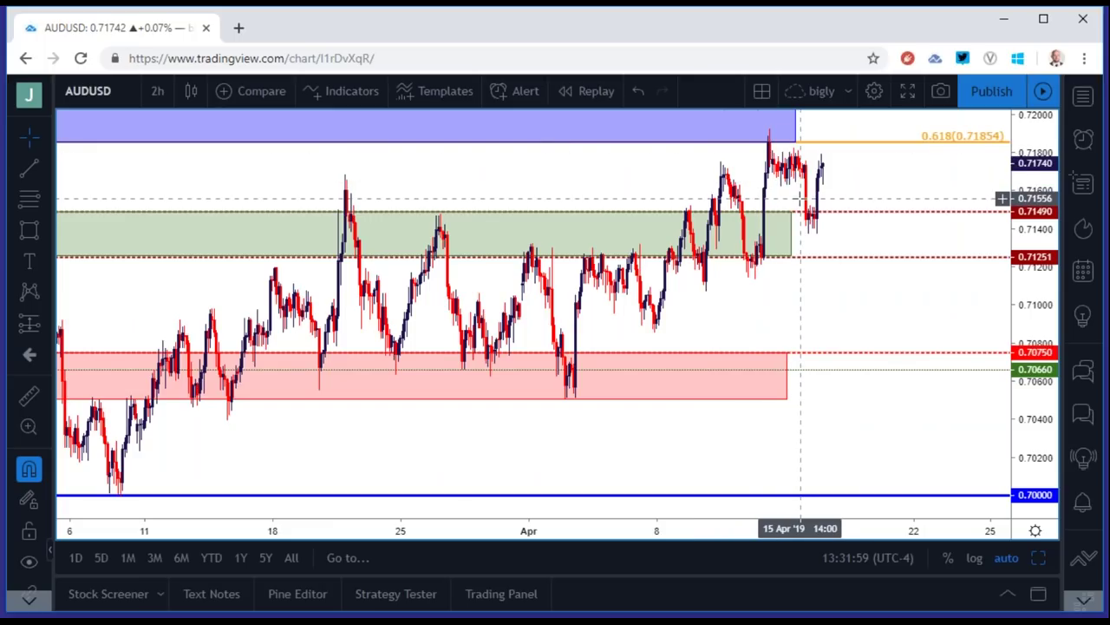
scroll(833, 246, "down", 1)
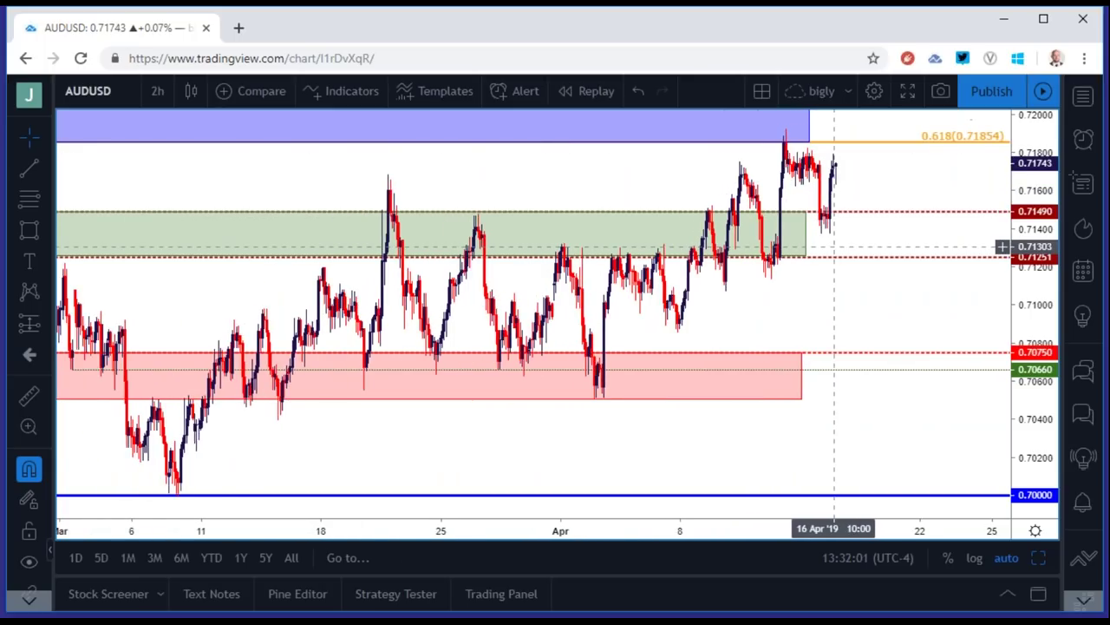
scroll(834, 246, "up", 4)
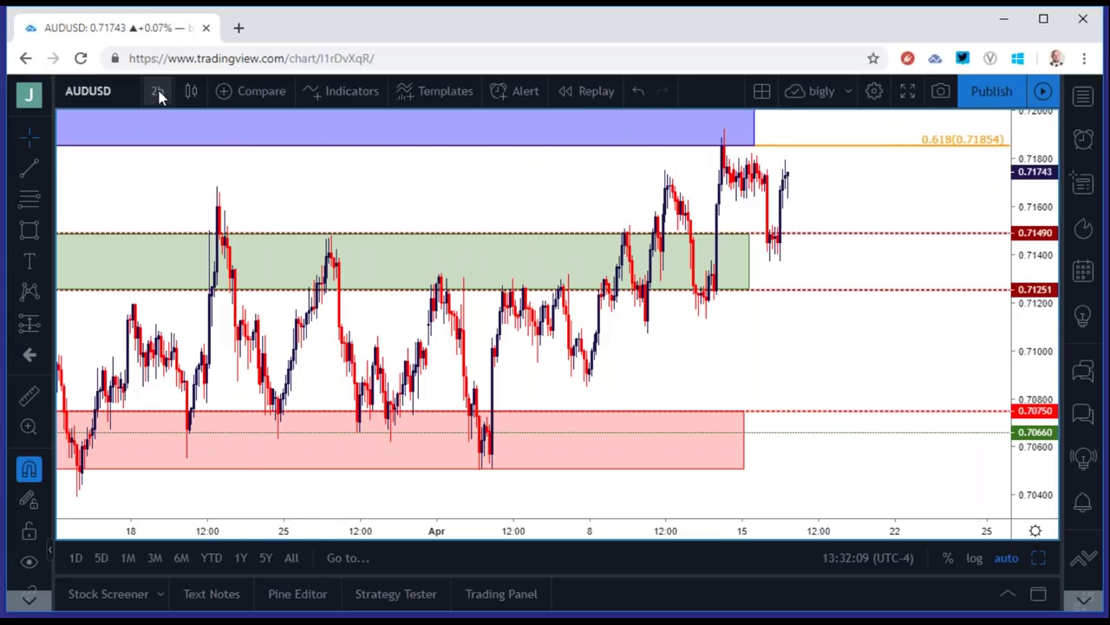
left_click(159, 96)
left_click(206, 268)
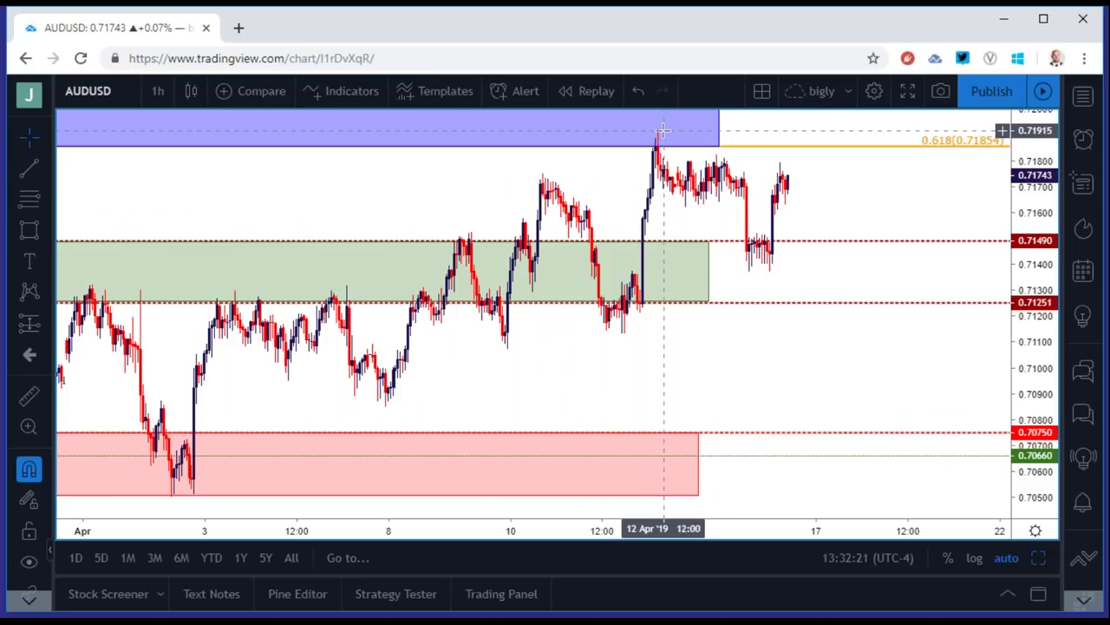
Return AUDUSD to daily bars and select the blue zone just under 0.7206.
left_click(157, 90)
left_click(223, 394)
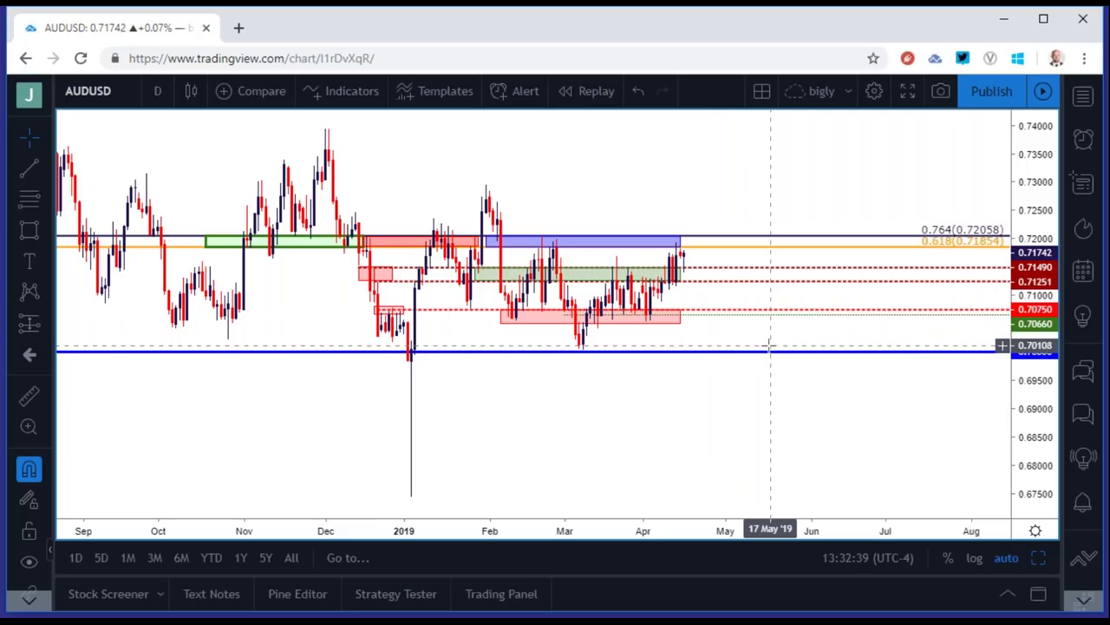
left_click(680, 246)
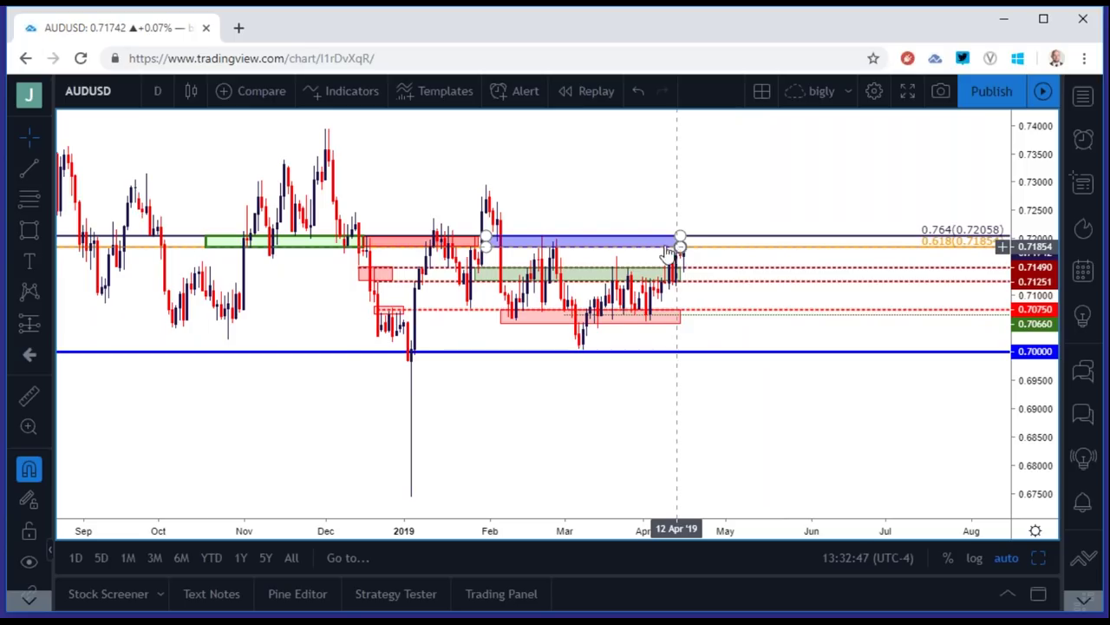
left_click(109, 99)
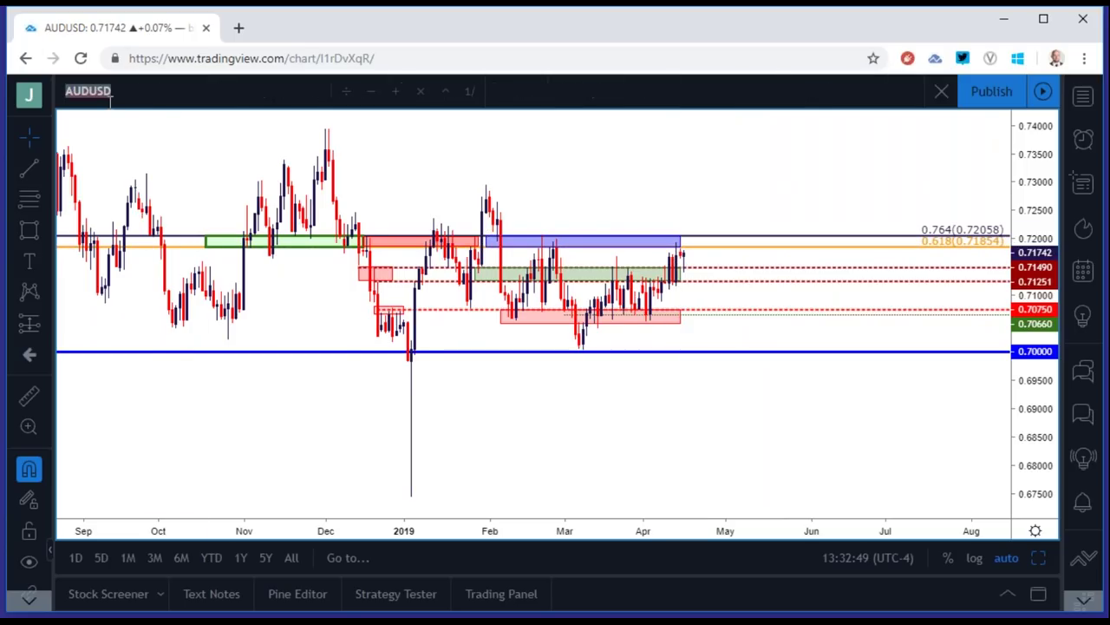
Load NZDUSD and inspect its blue horizontal support line.
type("NZDUSD")
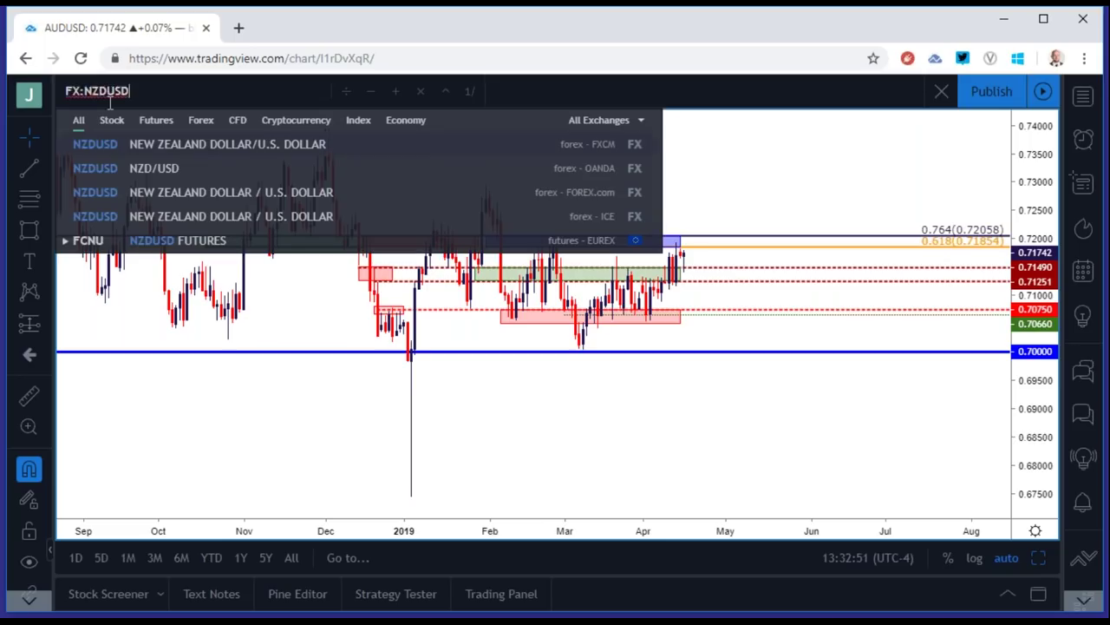
key("Return")
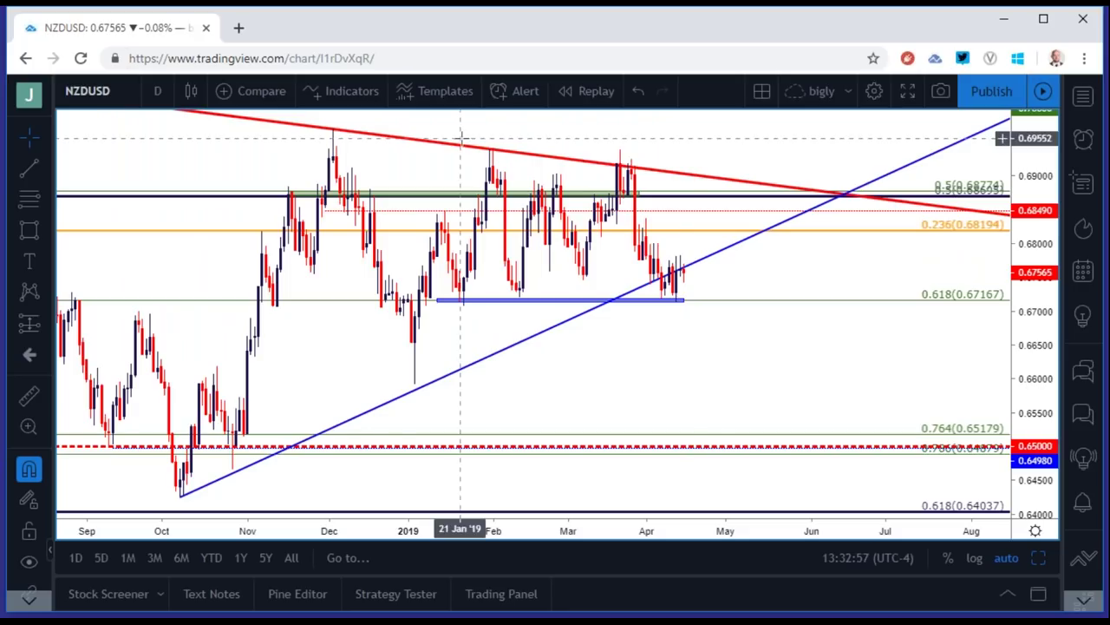
left_click(678, 301)
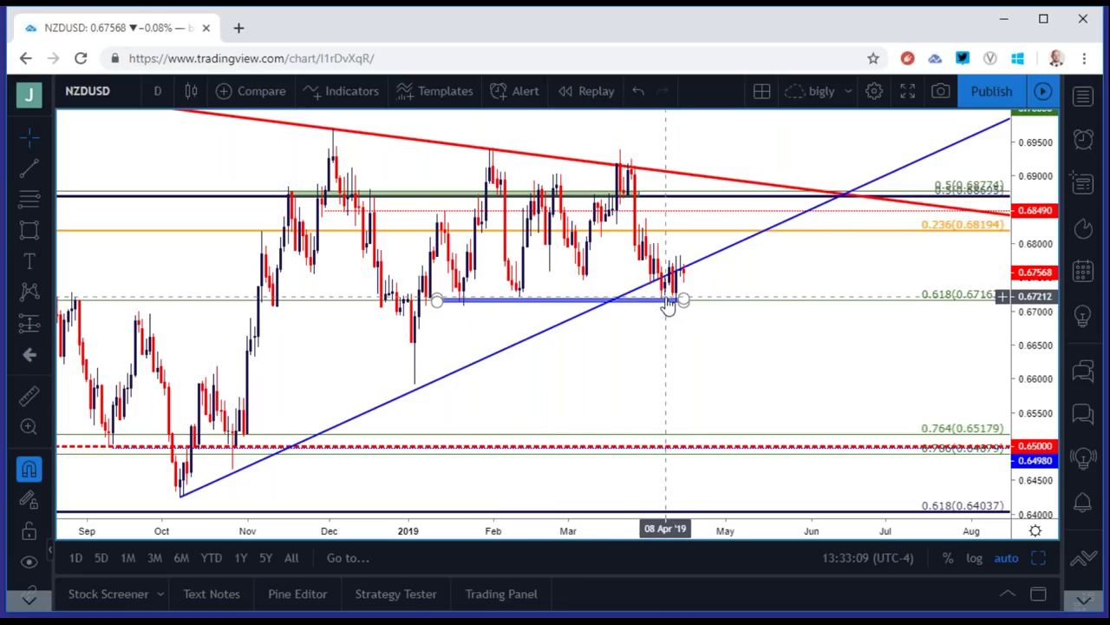
left_click(249, 177)
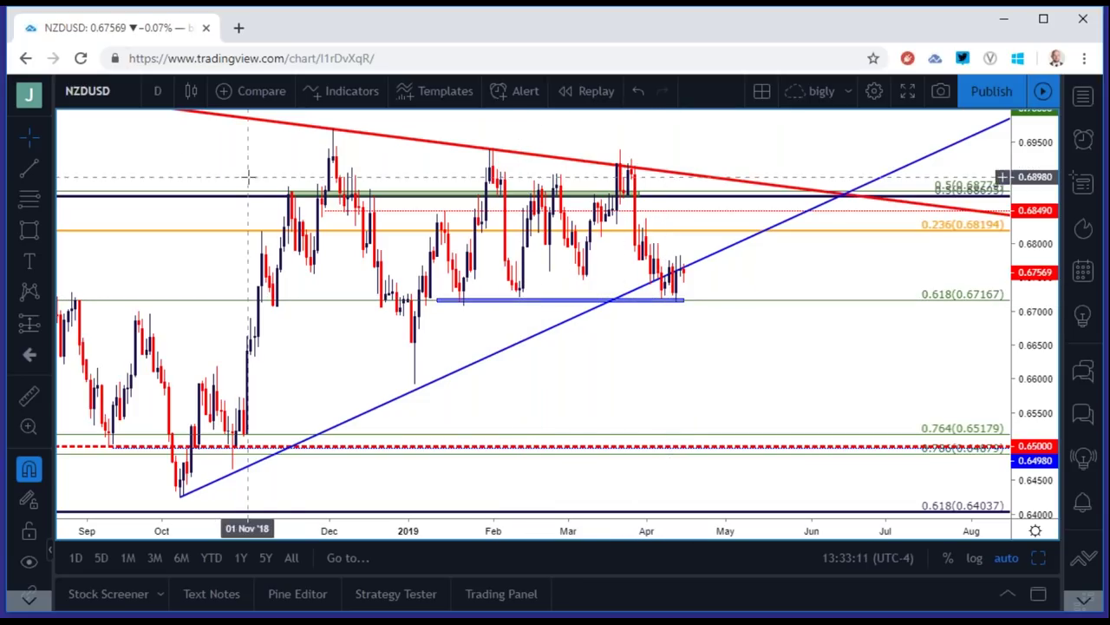
Step NZDUSD through 4-hour to 2-hour bars, showing the rising trendline and 0.618 zone.
left_click(157, 91)
left_click(174, 357)
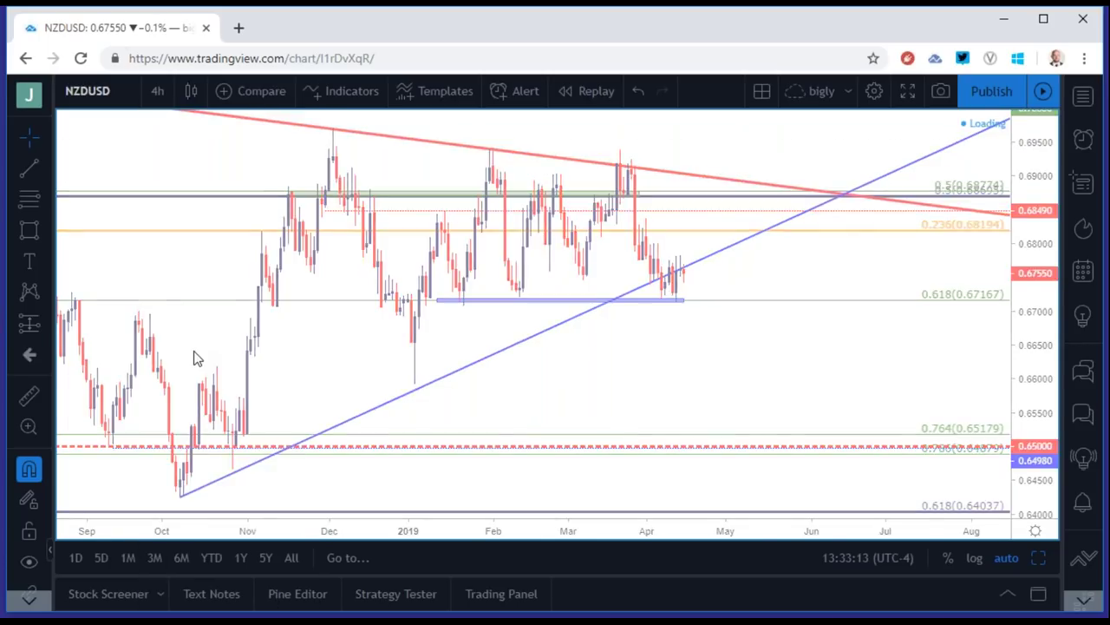
left_click(158, 91)
left_click(195, 295)
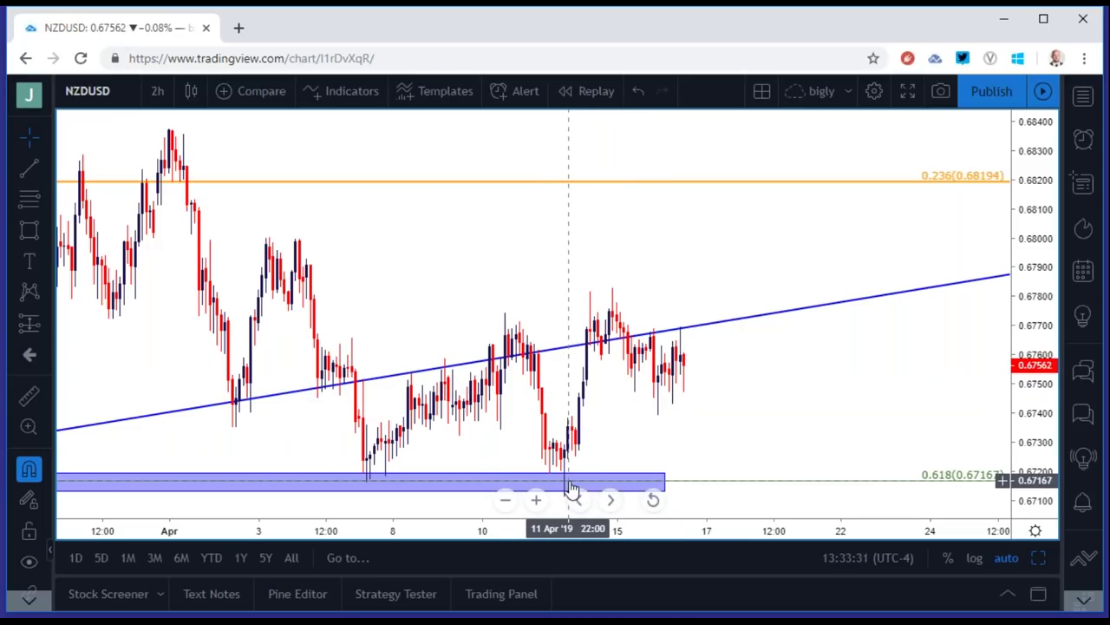
scroll(649, 444, "down", 2)
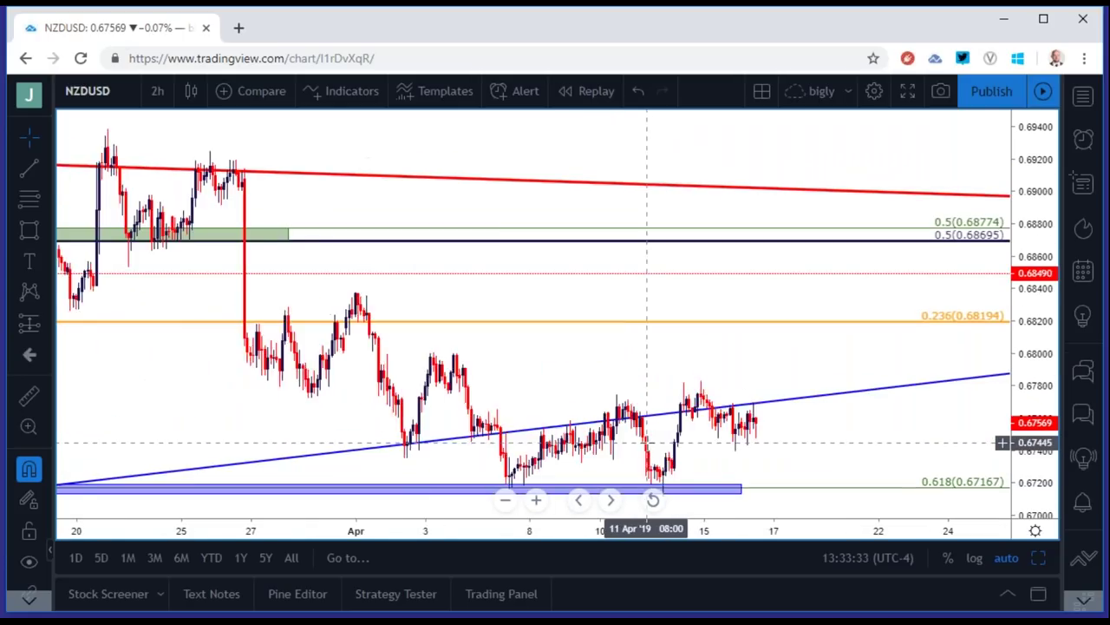
scroll(649, 444, "down", 3)
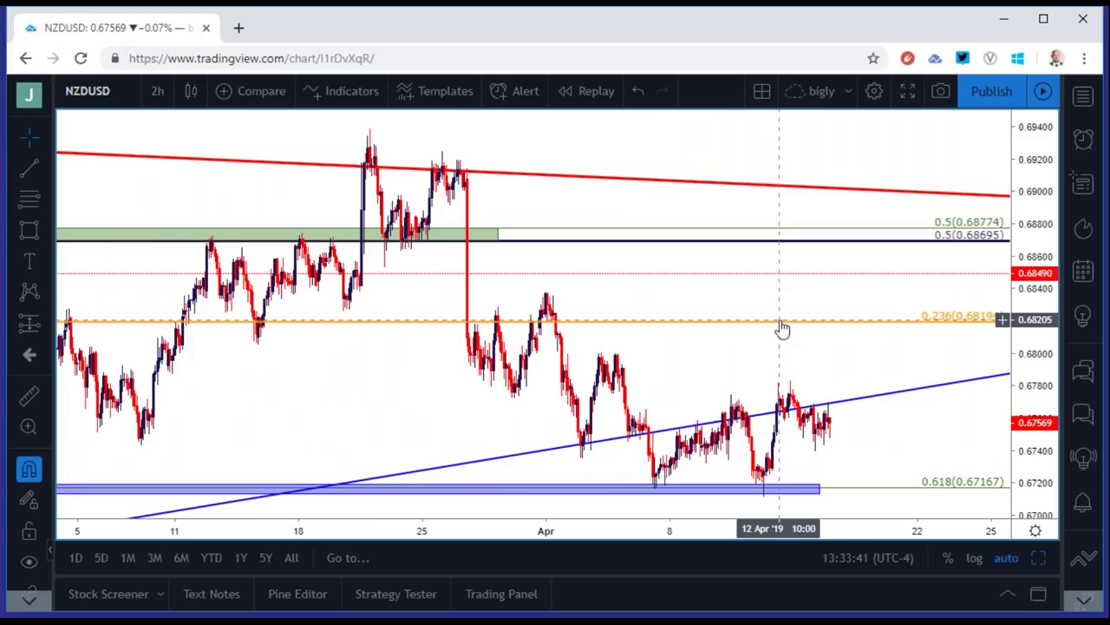
Load the GOLD chart.
left_click(105, 93)
type("GOLD")
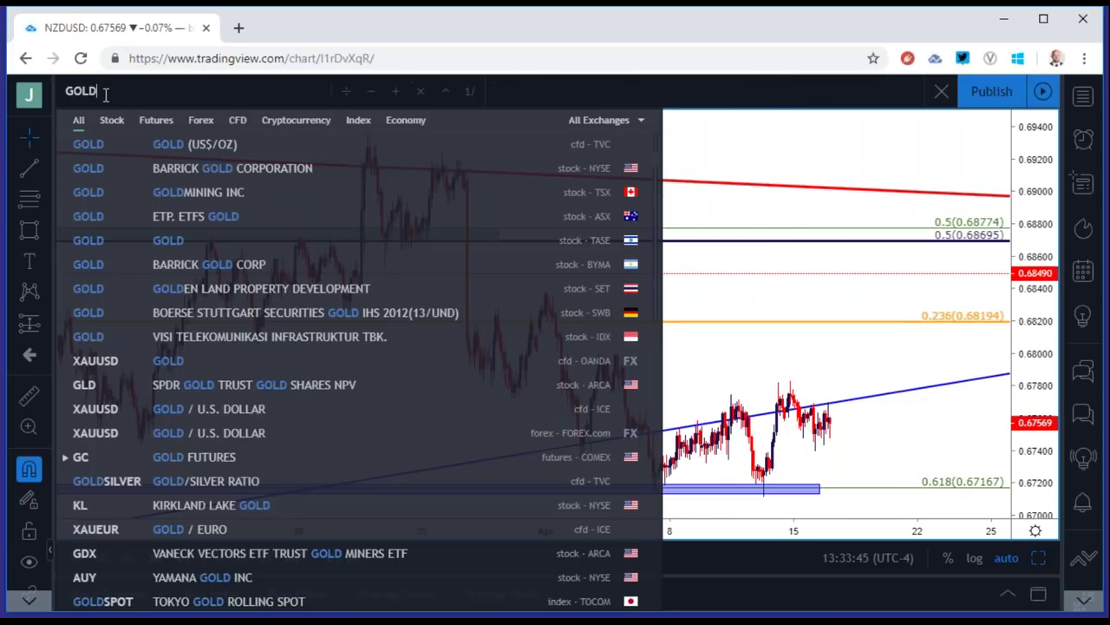
key("Return")
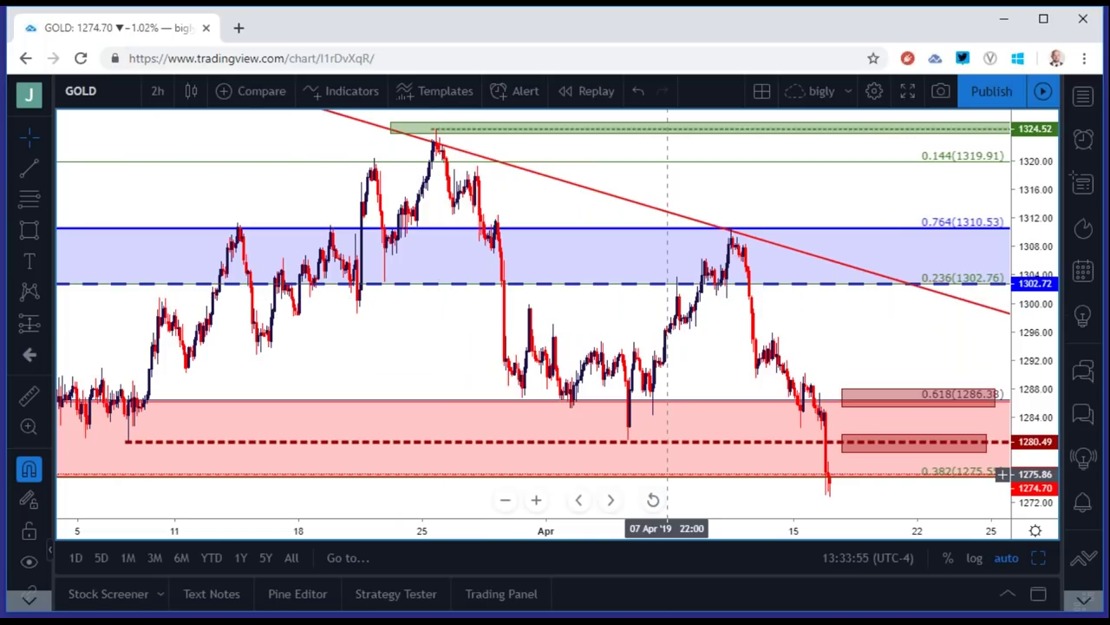
Compare GOLD in the four-chart layout, then maximize the 2-hour GOLD chart.
left_click(1037, 560)
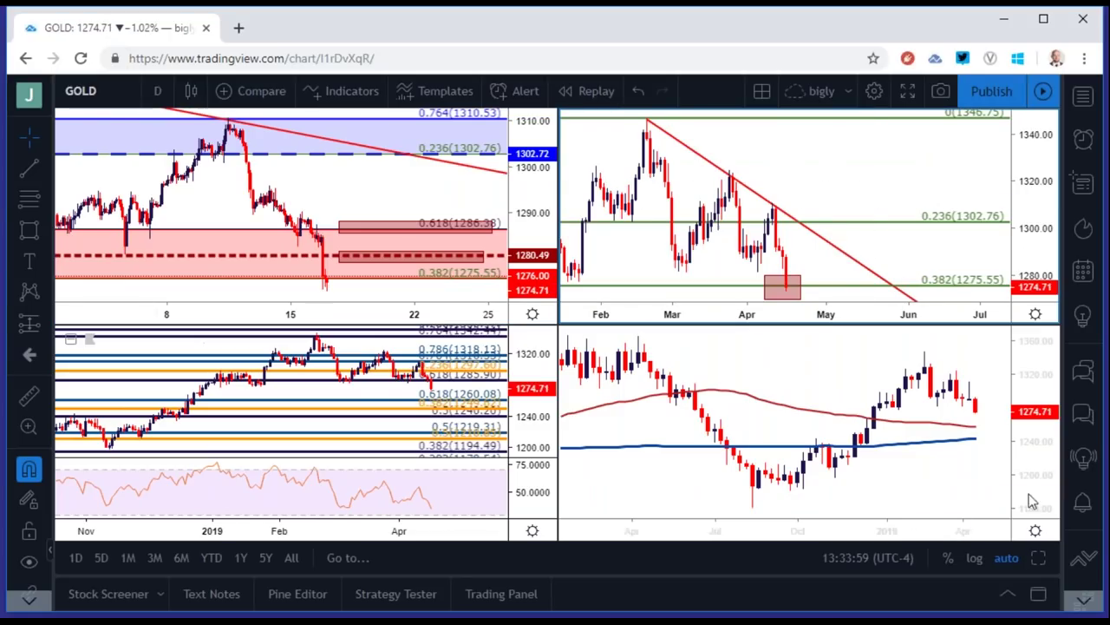
left_click(1038, 558)
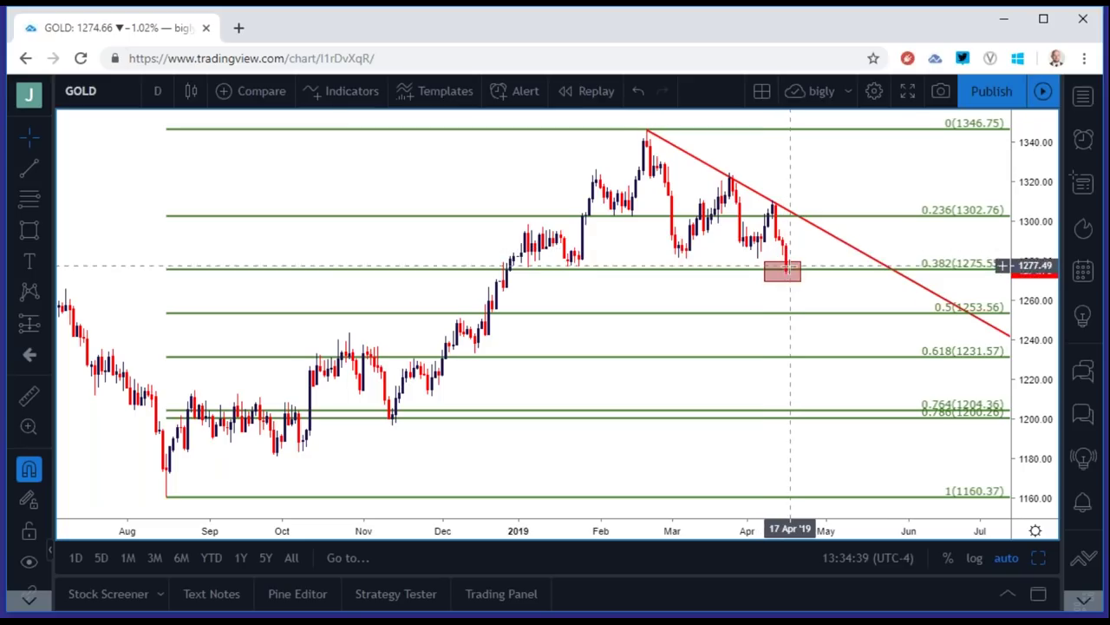
left_click(1038, 558)
left_click(367, 200)
left_click(1038, 557)
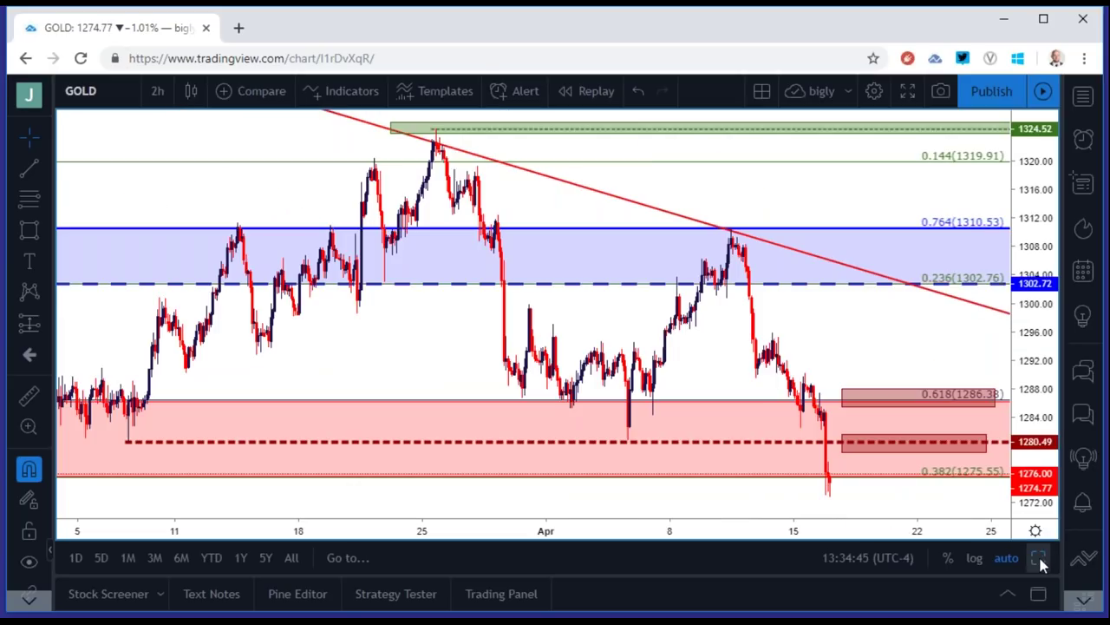
left_click(157, 90)
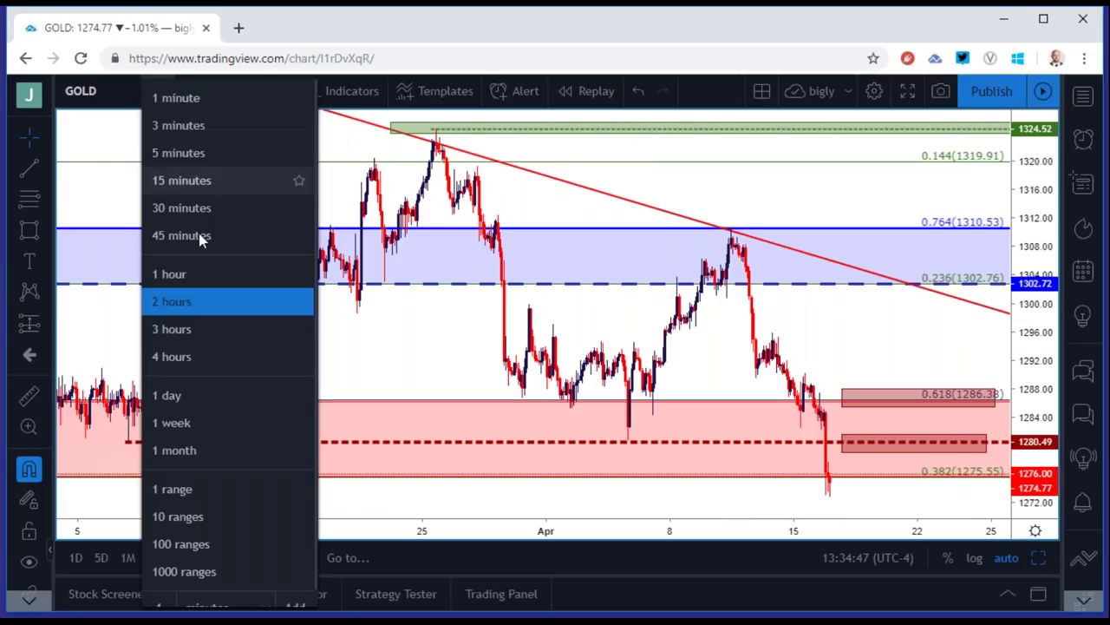
Review GOLD on daily bars, then on 4-hour bars, selecting the red box near 1280.49.
left_click(197, 393)
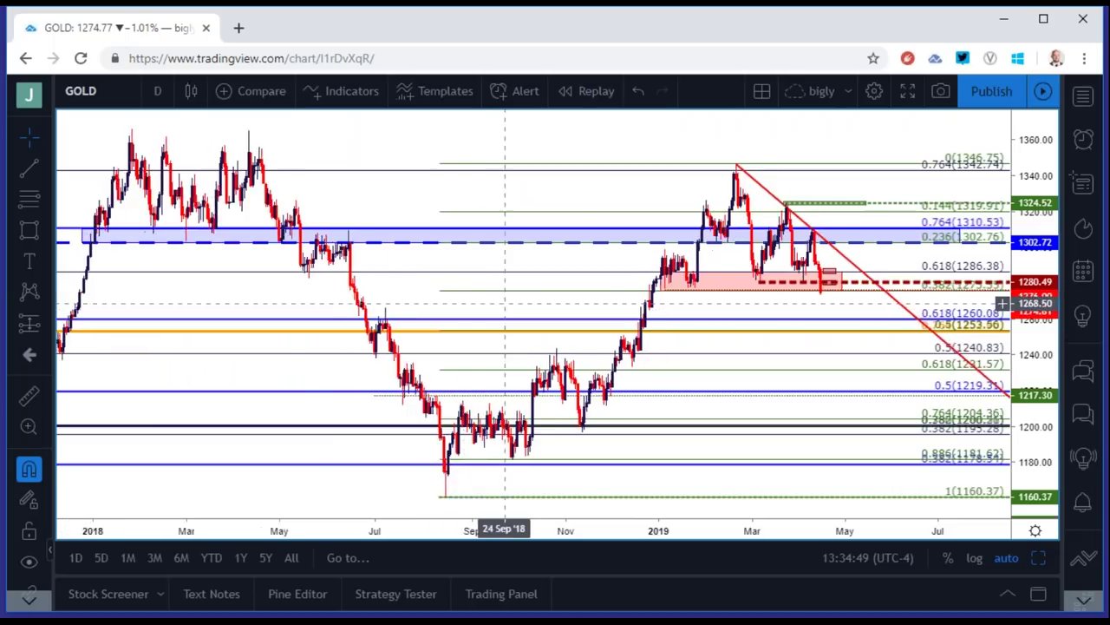
scroll(507, 303, "up", 5)
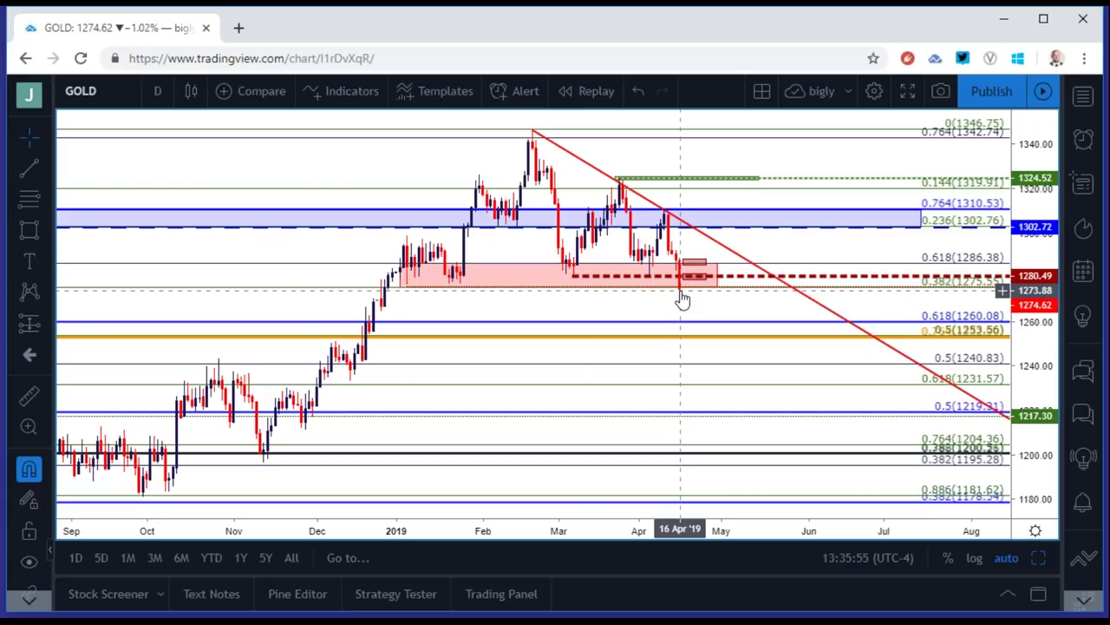
left_click(158, 96)
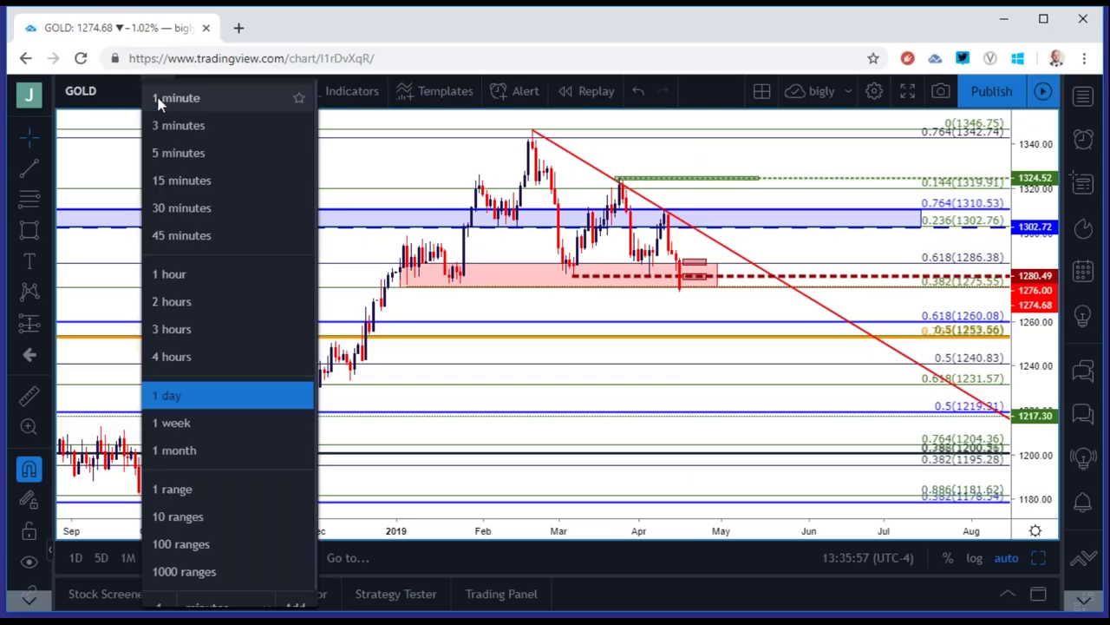
left_click(207, 345)
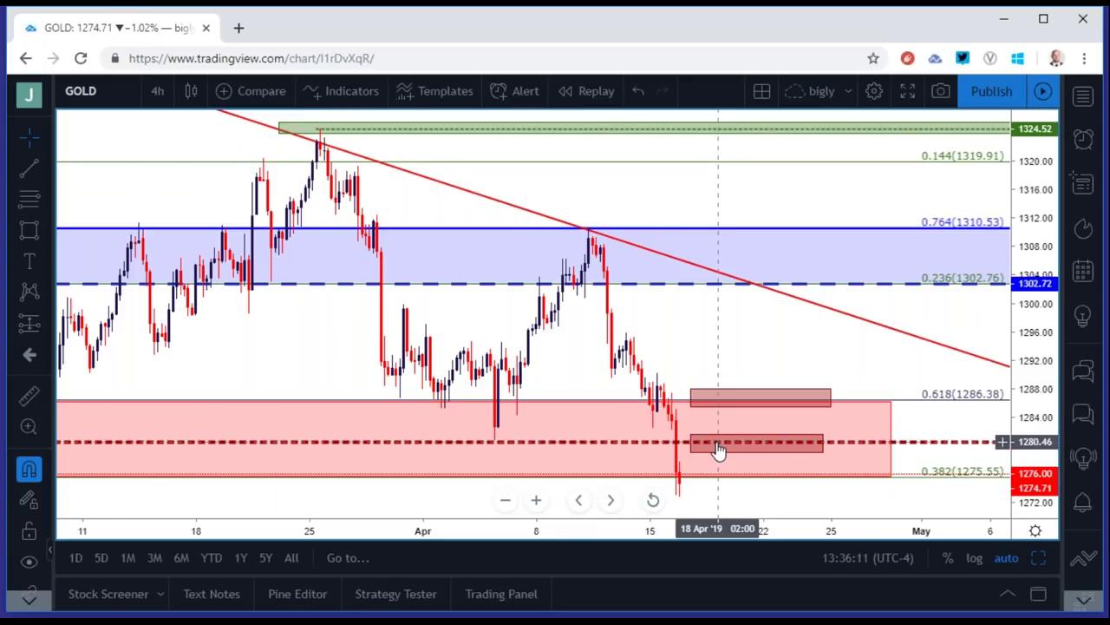
scroll(717, 449, "down", 3)
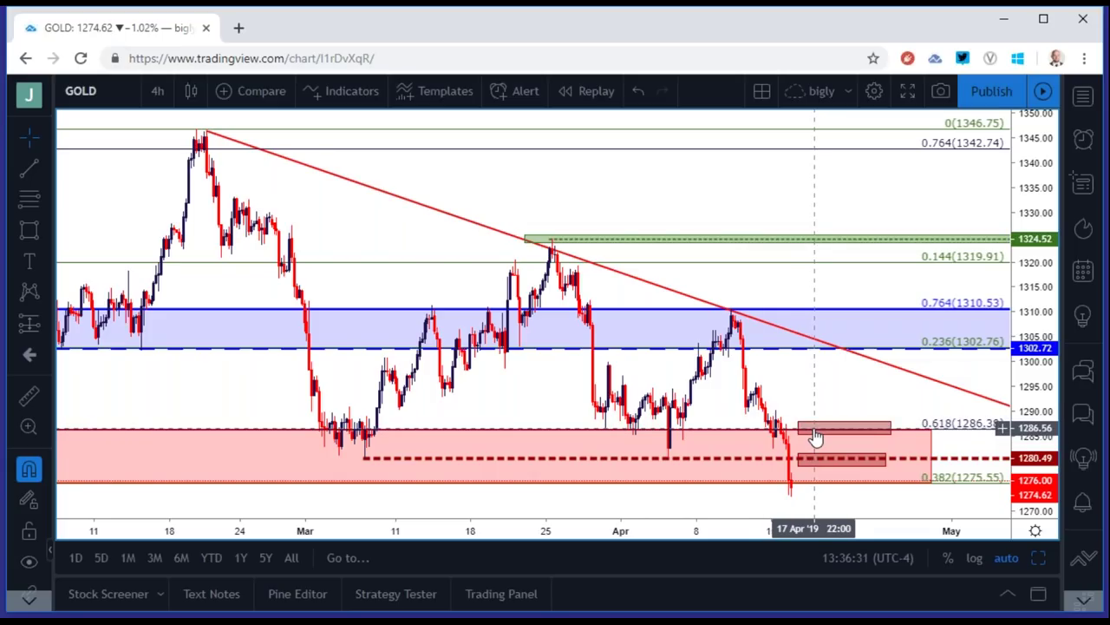
left_click(826, 463)
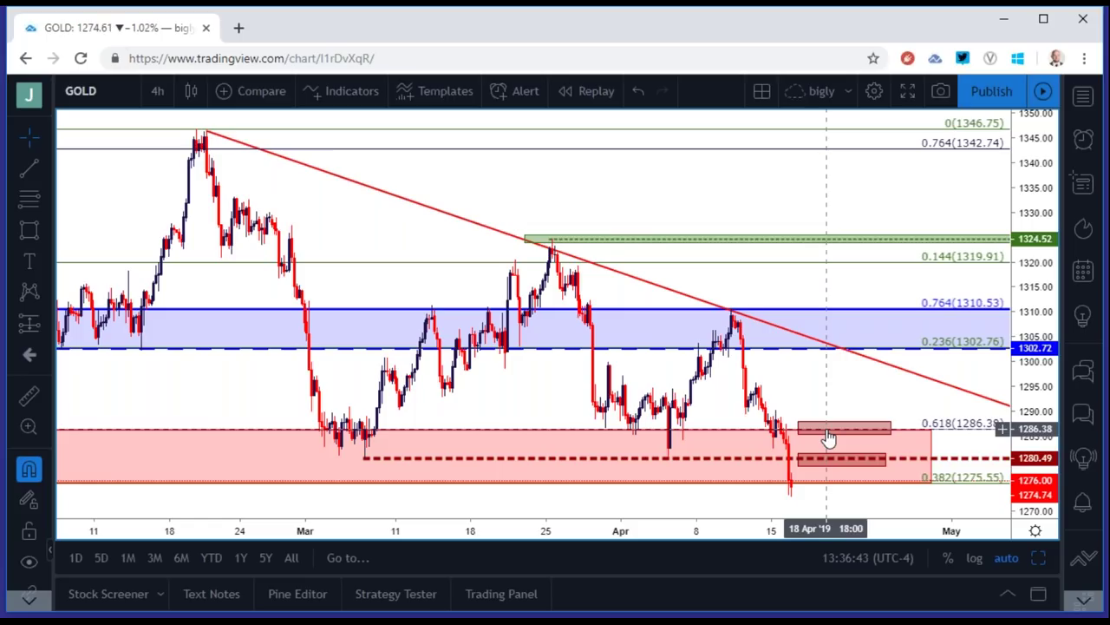
Replace GOLD with the DXY dollar index chart.
left_click(104, 90)
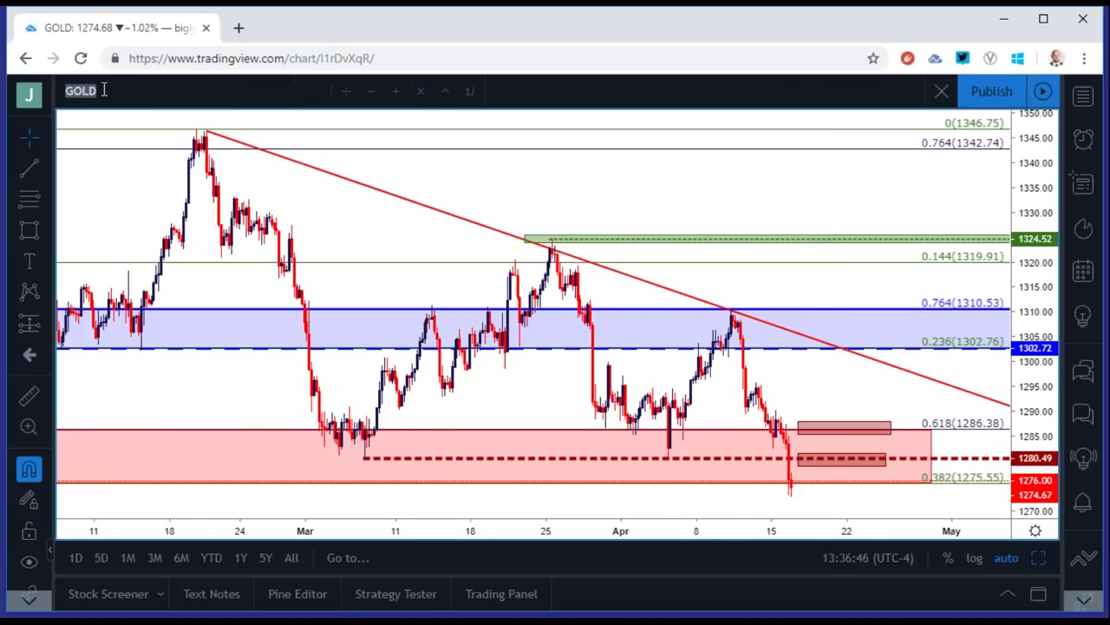
type("TVC:DXY")
key("Return")
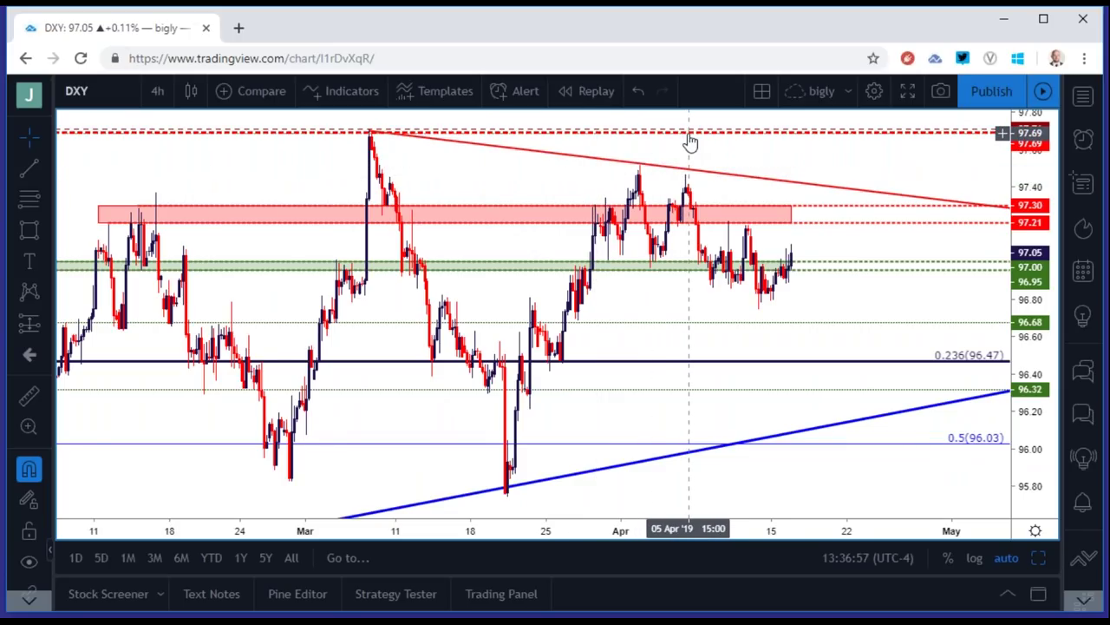
scroll(690, 142, "down", 3)
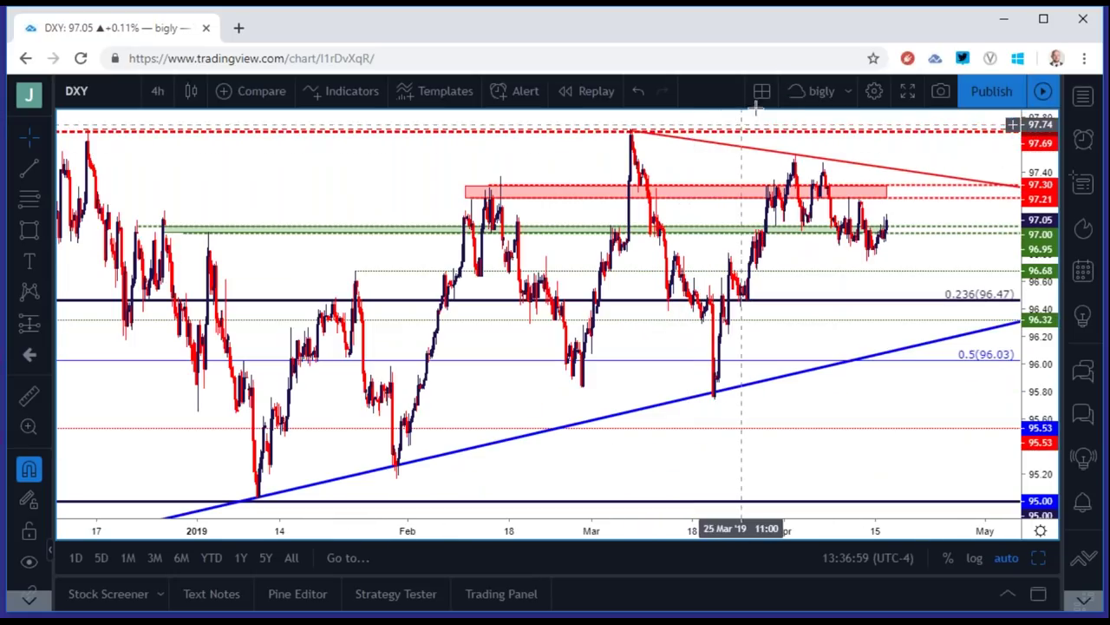
Show DXY on weekly bars for 2016–2020 and reposition the dashed zone near 97.7.
left_click(157, 91)
left_click(262, 418)
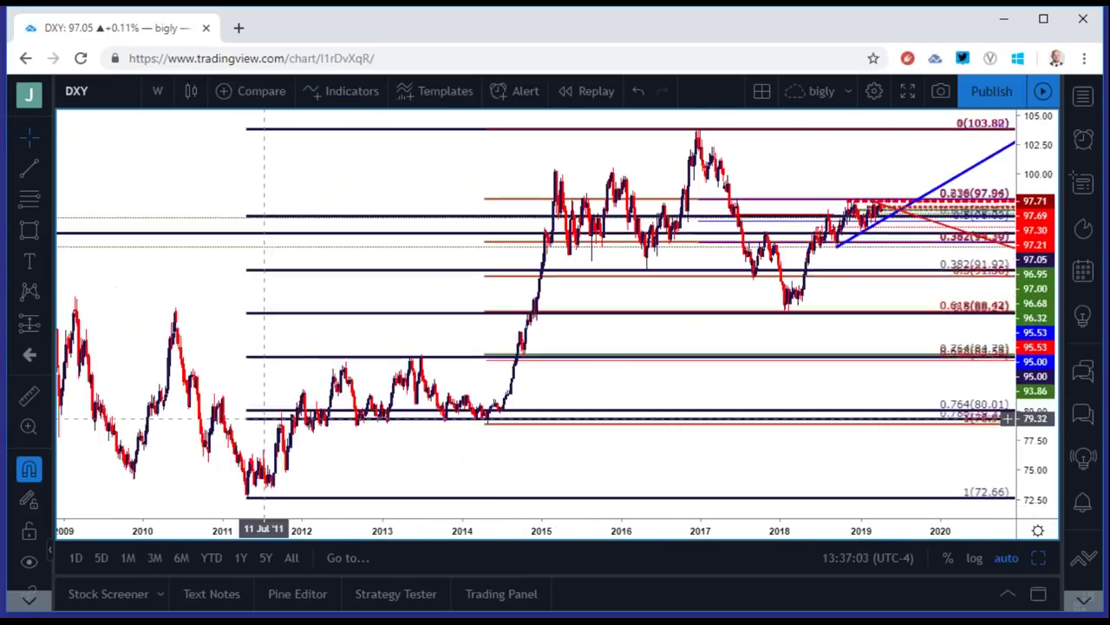
scroll(497, 323, "up", 5)
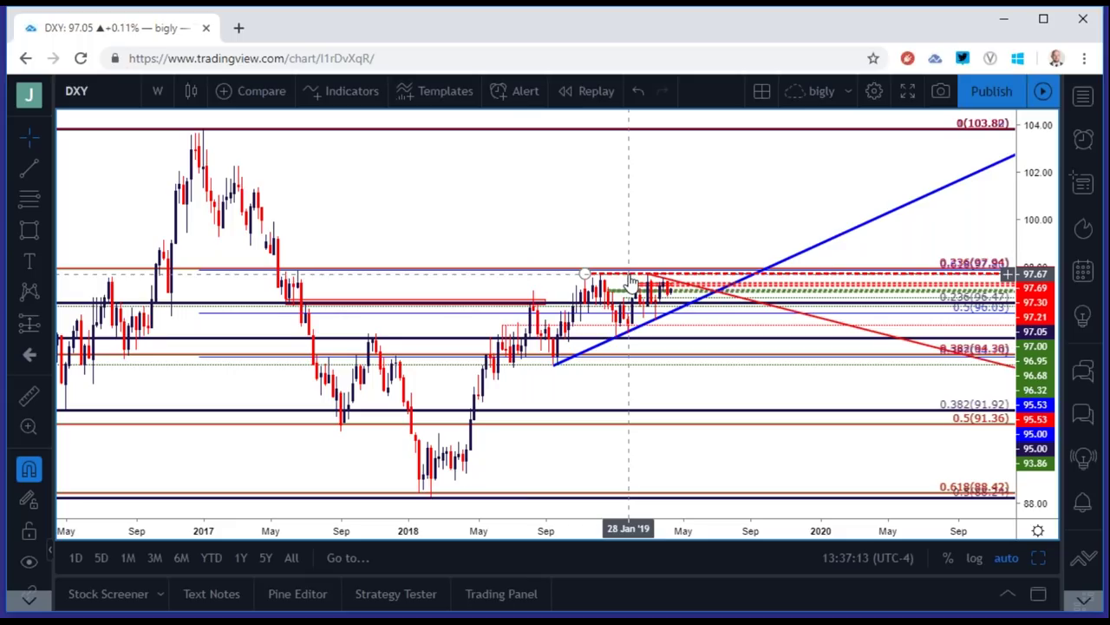
left_click_drag(631, 282, 690, 304)
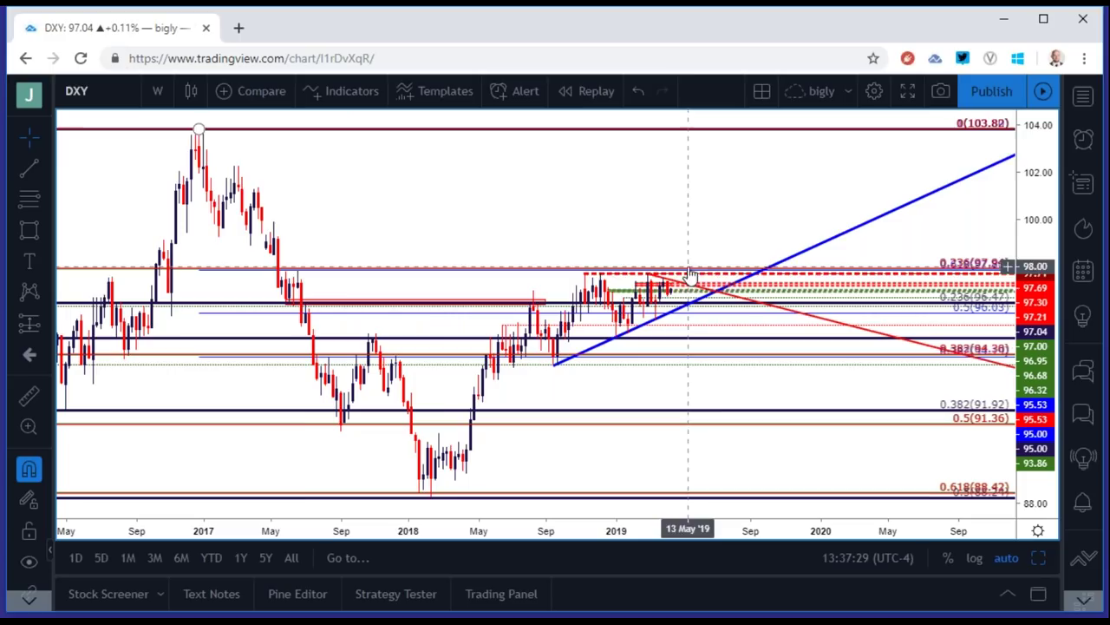
left_click(98, 101)
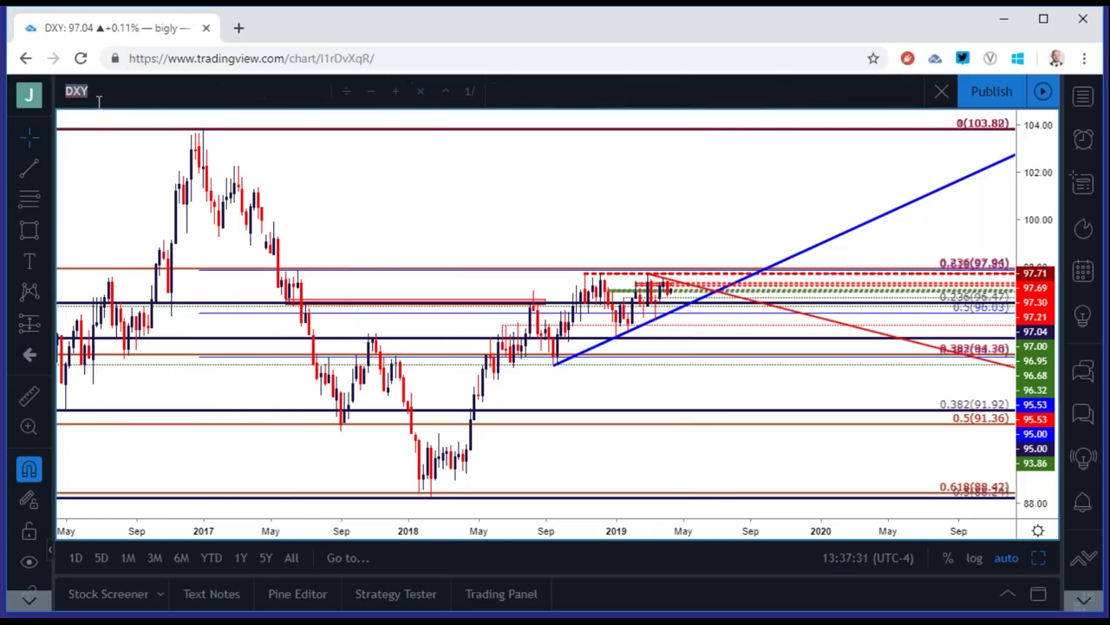
Load SPX500 and view it on daily candles back to mid-2017.
type("SPX500")
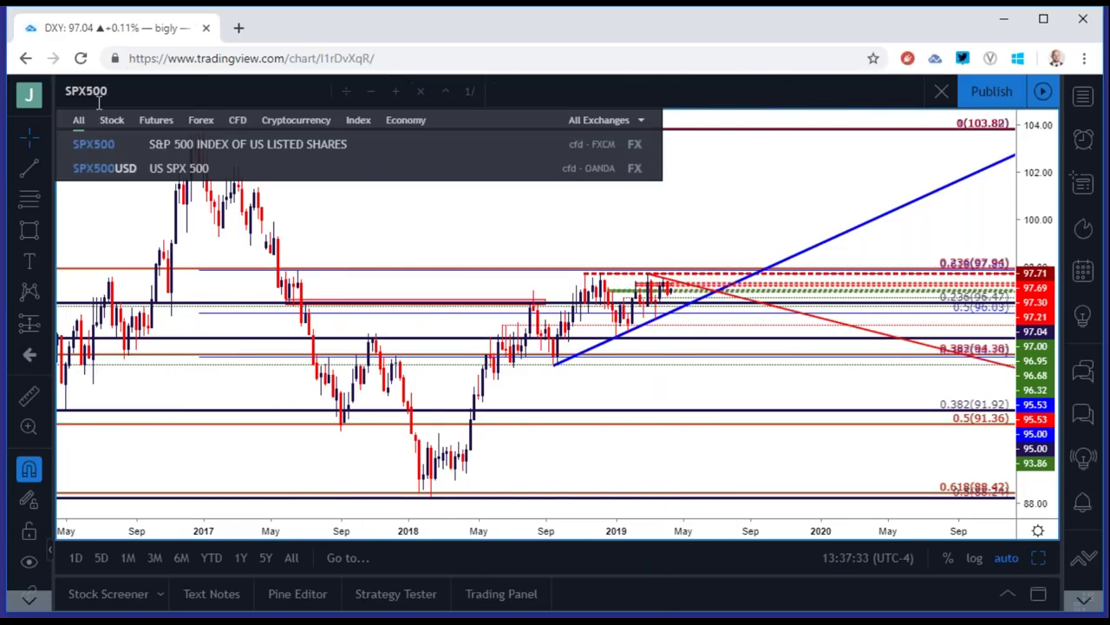
key("Return")
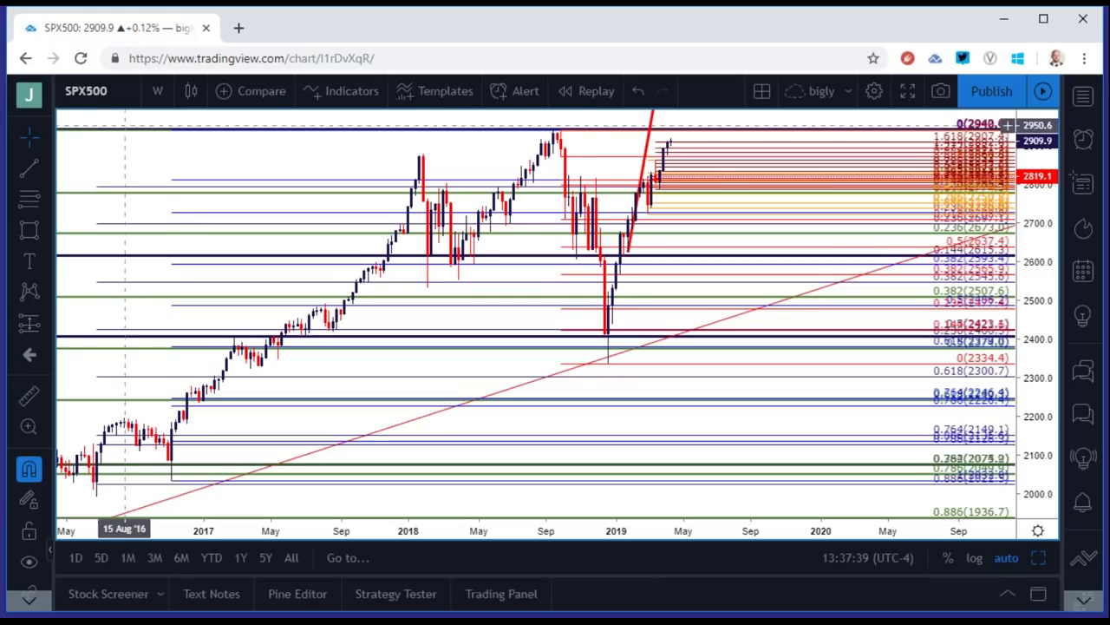
scroll(360, 139, "up", 4)
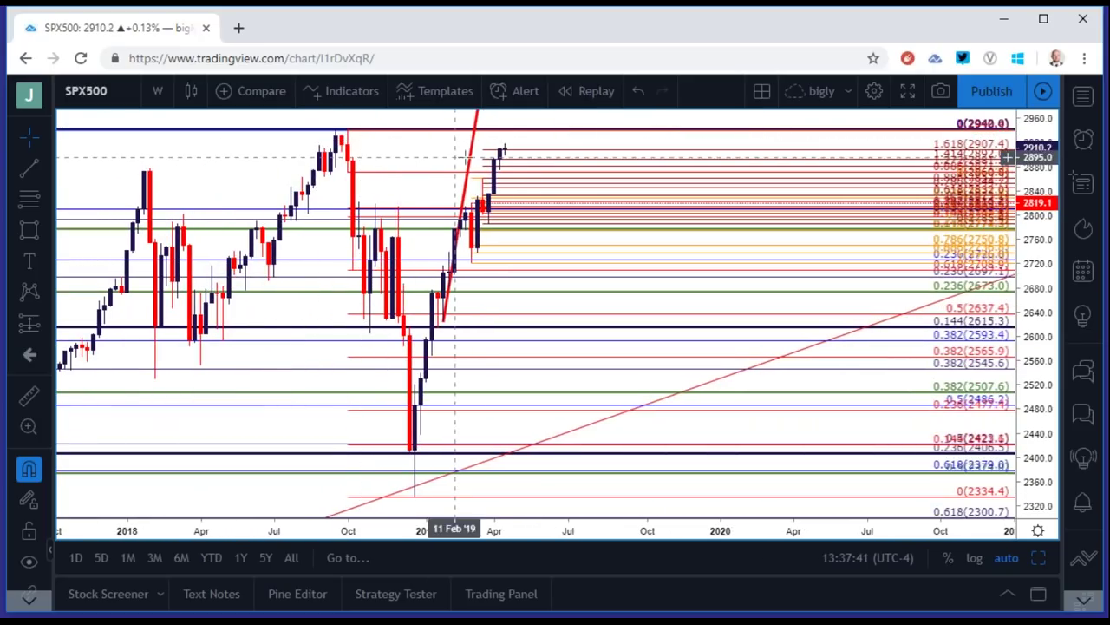
left_click_drag(544, 144, 637, 142)
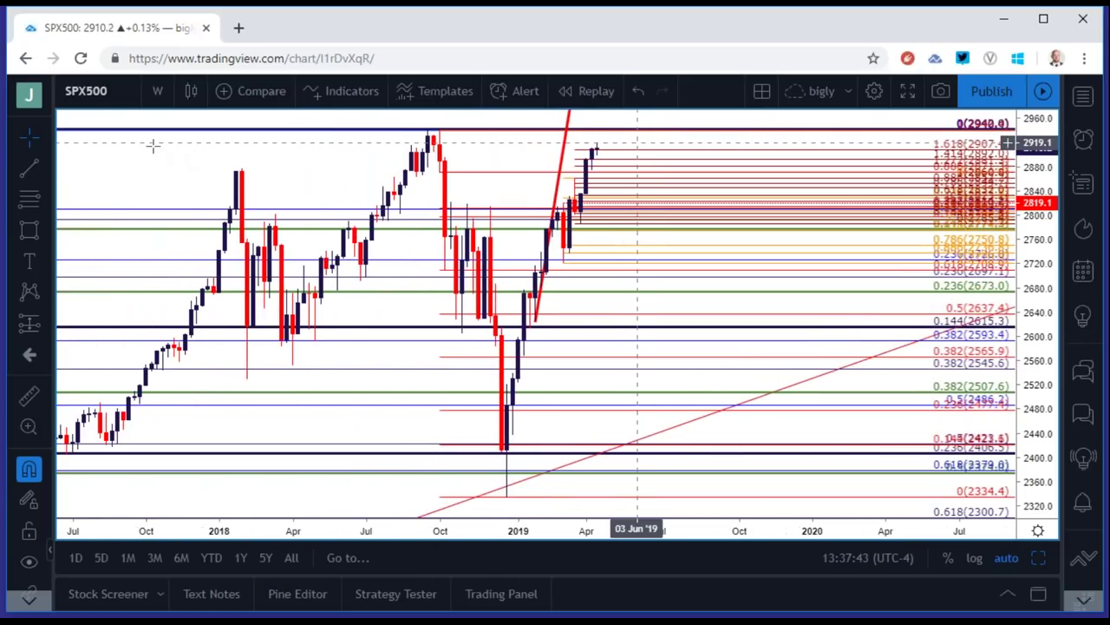
left_click(157, 90)
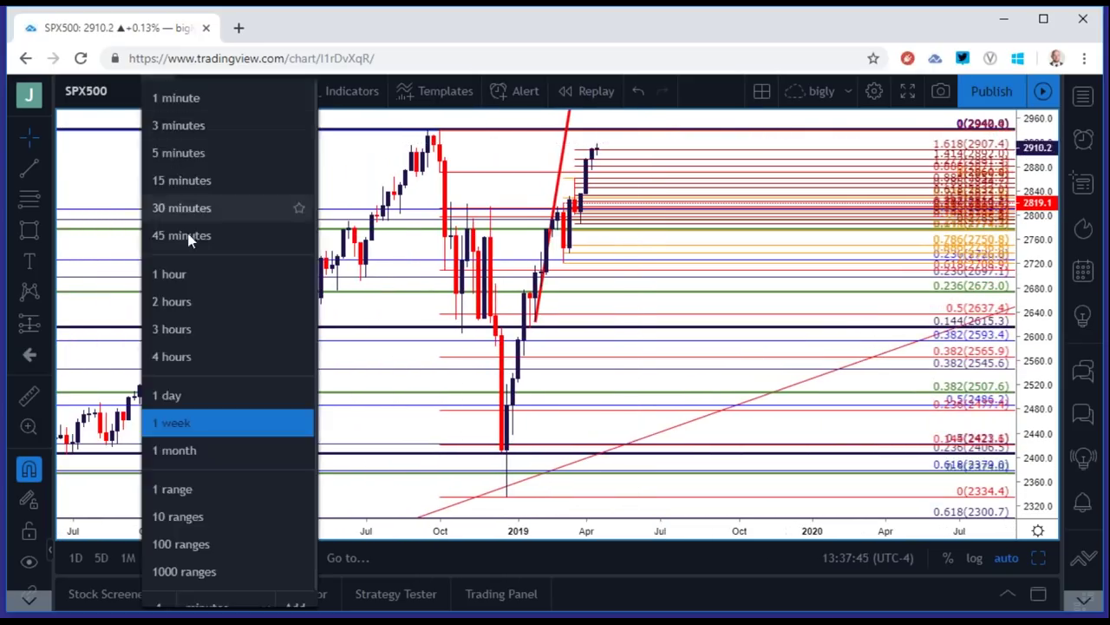
left_click(204, 389)
Add the RSI indicator to the SPX500 chart.
right_click(397, 412)
mouse_move(438, 394)
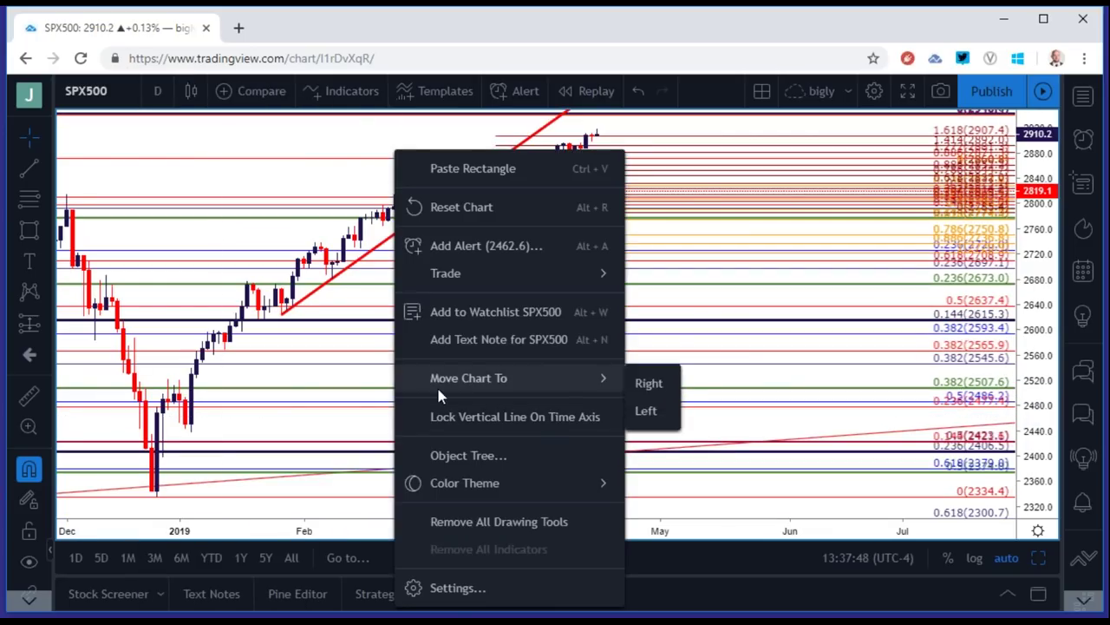
left_click(368, 92)
type("rsi")
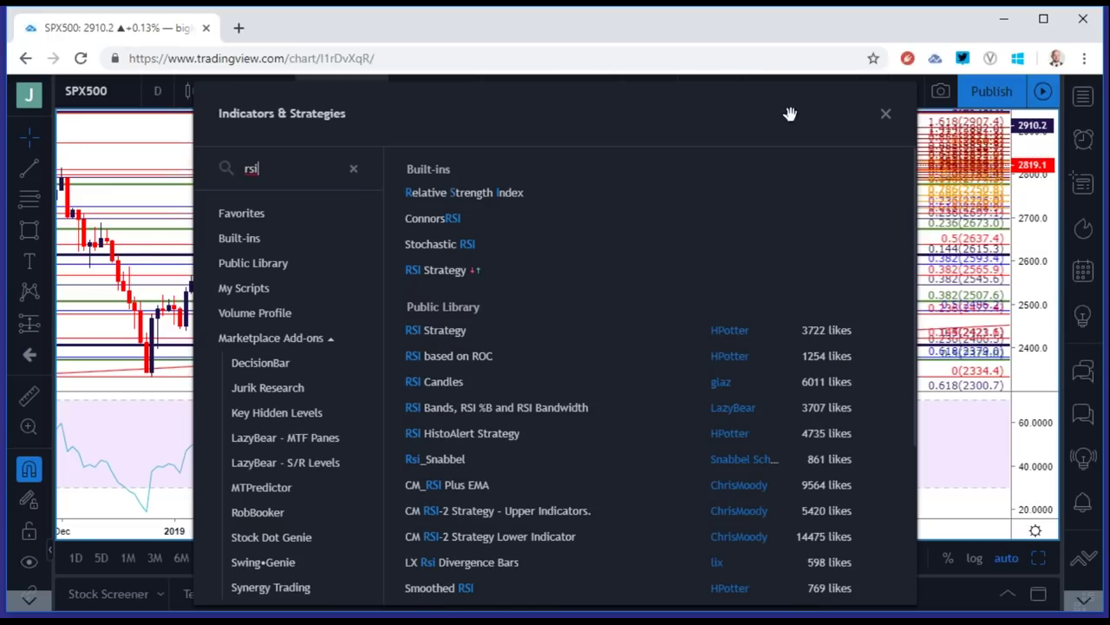
left_click(886, 114)
Look over the RSI pane, then remove it from the chart.
scroll(700, 412, "down", 5)
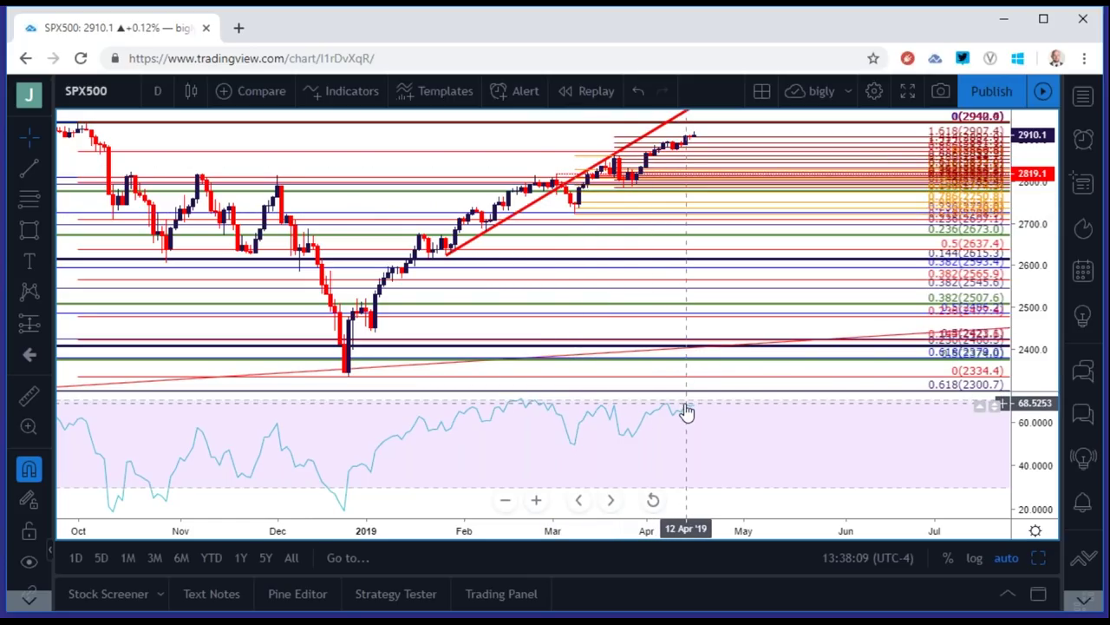
scroll(686, 412, "up", 1)
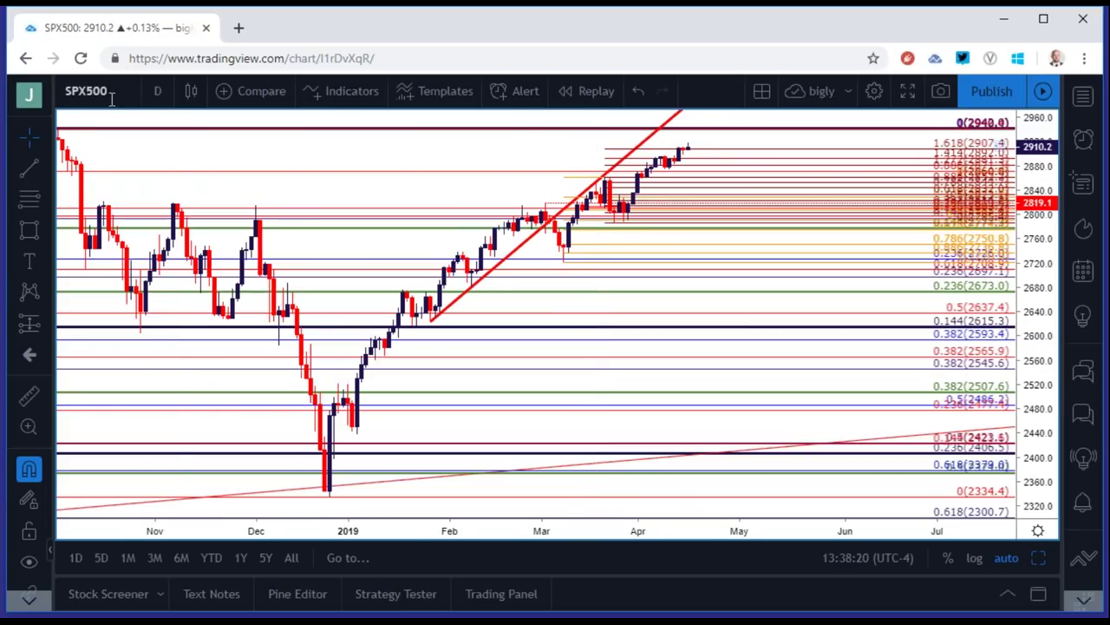
left_click(109, 95)
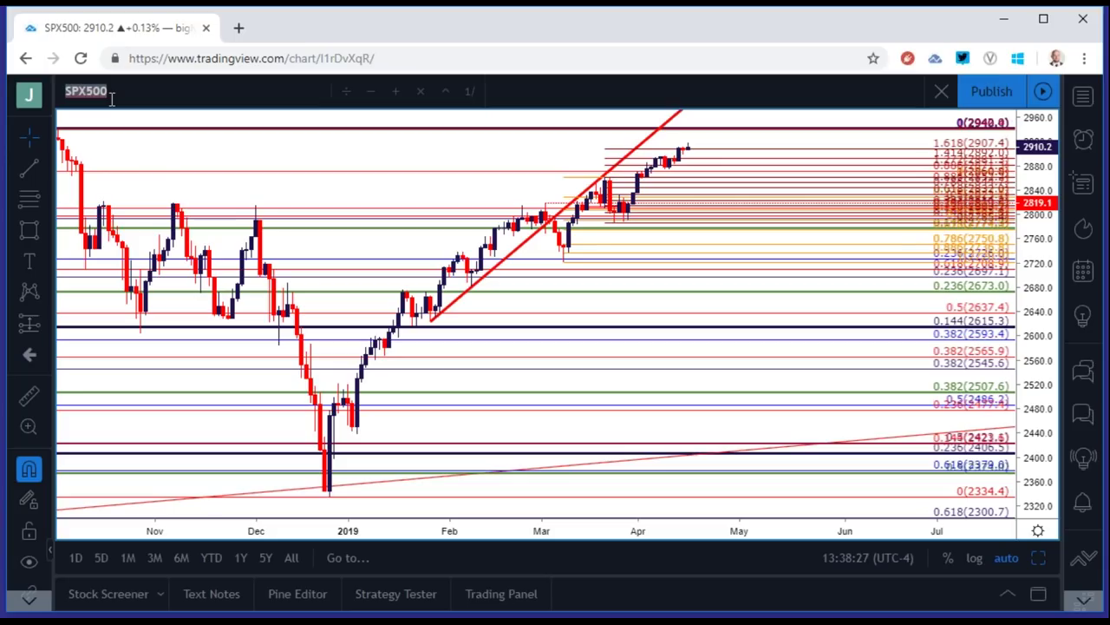
Replace SPX500 with EURUSD on the daily chart.
type("DXY")
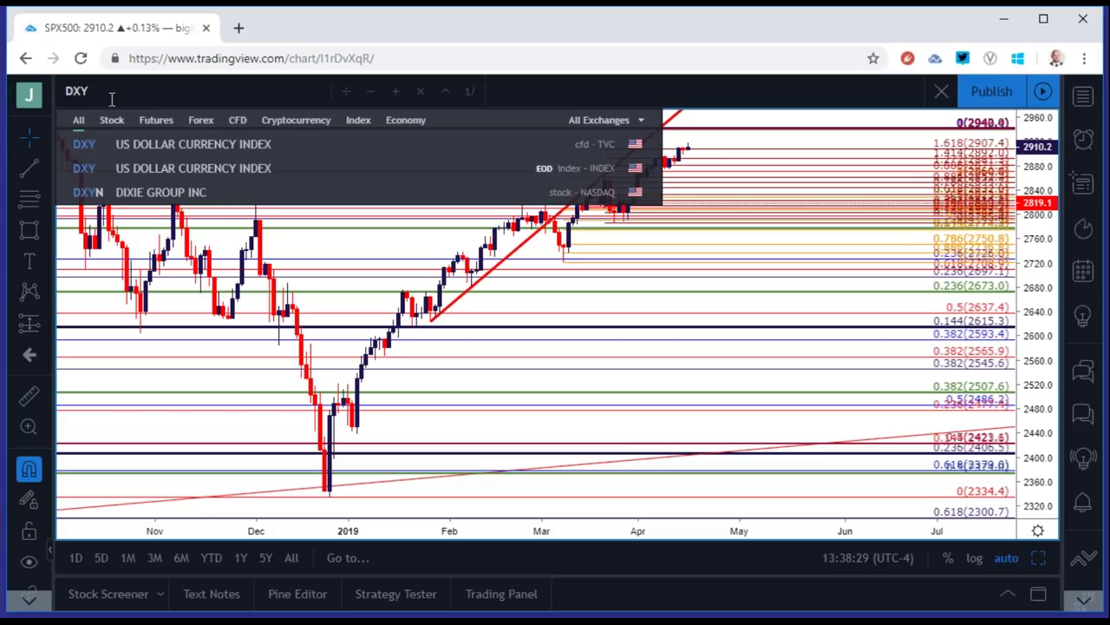
key("BackSpace")
key("BackSpace")
key("BackSpace")
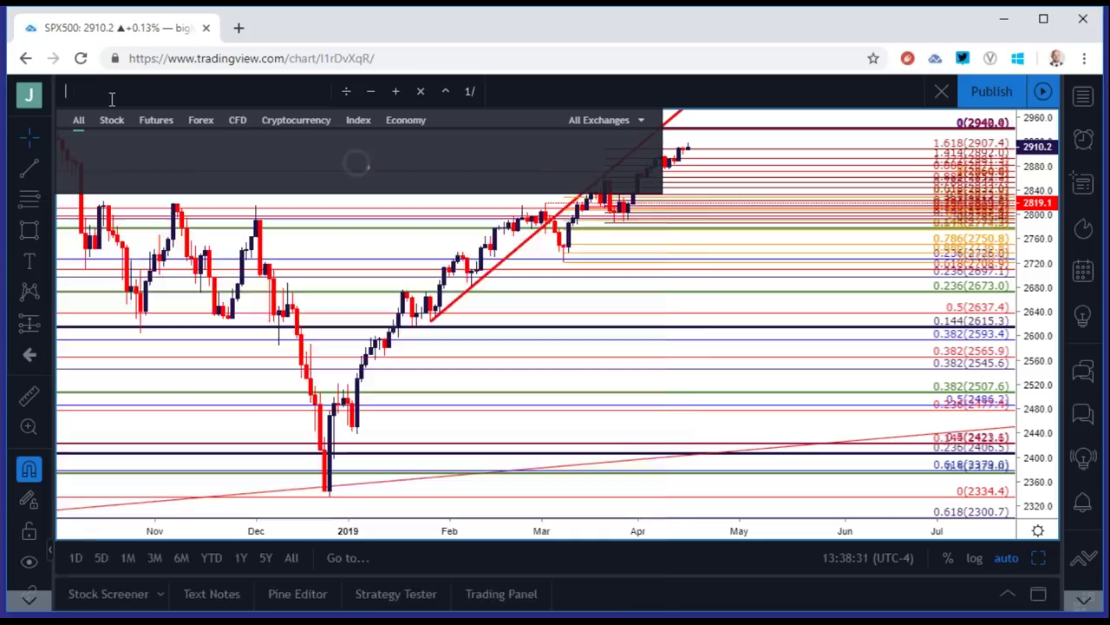
type("EURUSD")
key("Return")
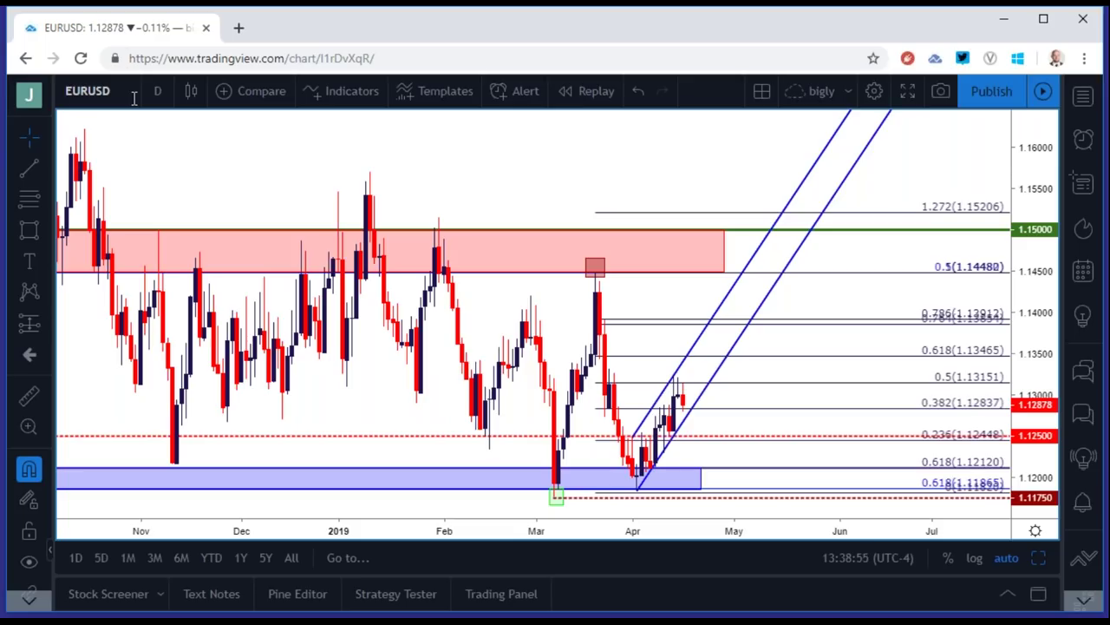
left_click(134, 98)
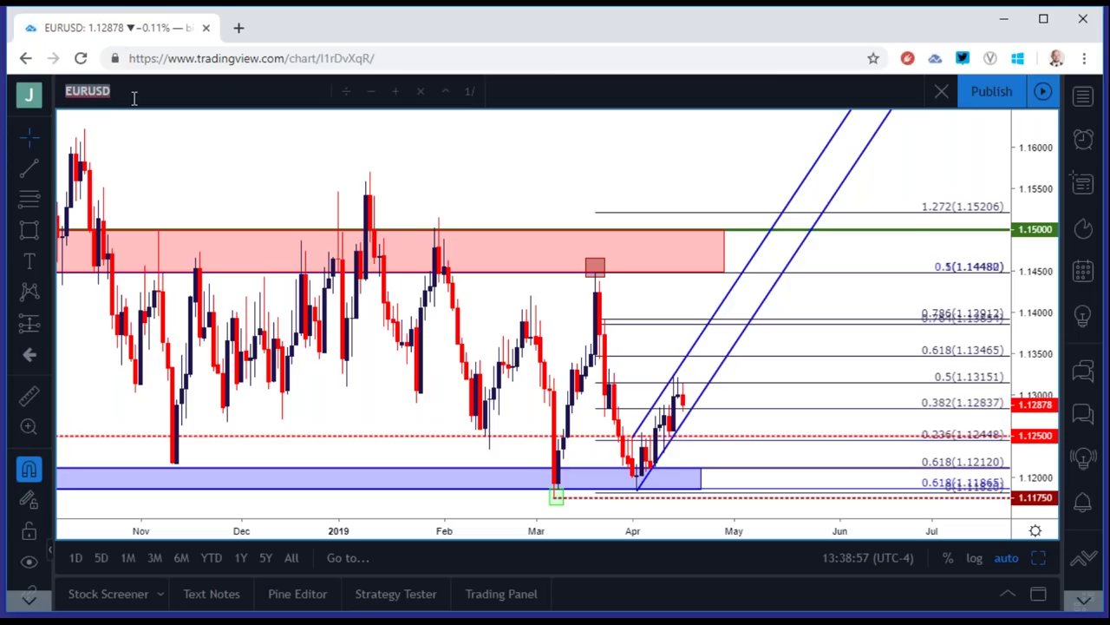
Load TVC:GOLD from the symbol search matches.
type("GOLD")
key("Down")
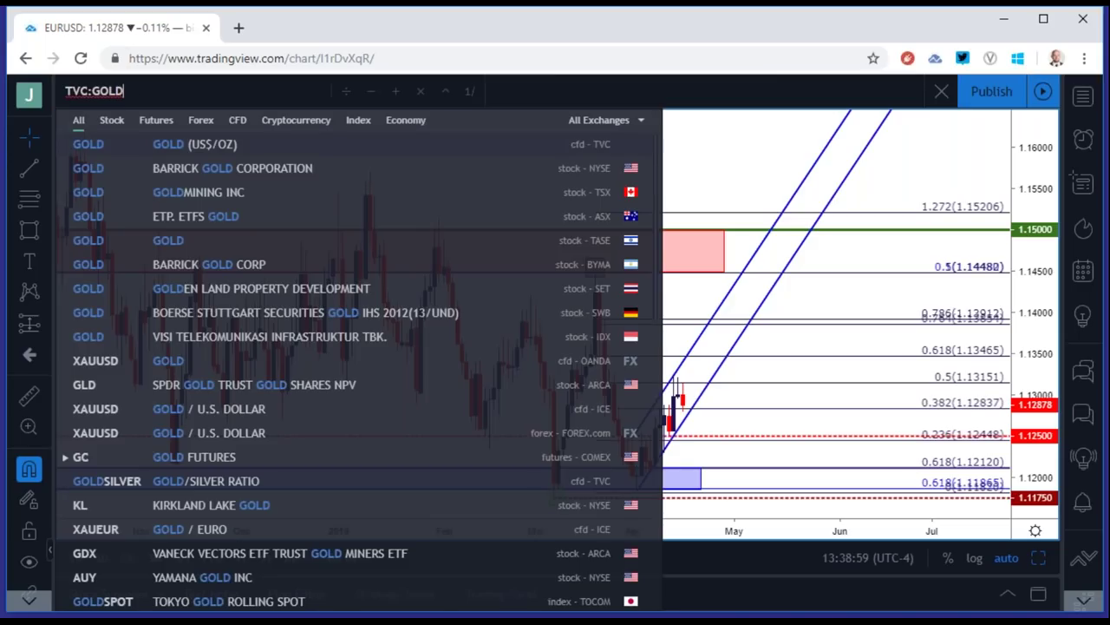
key("Return")
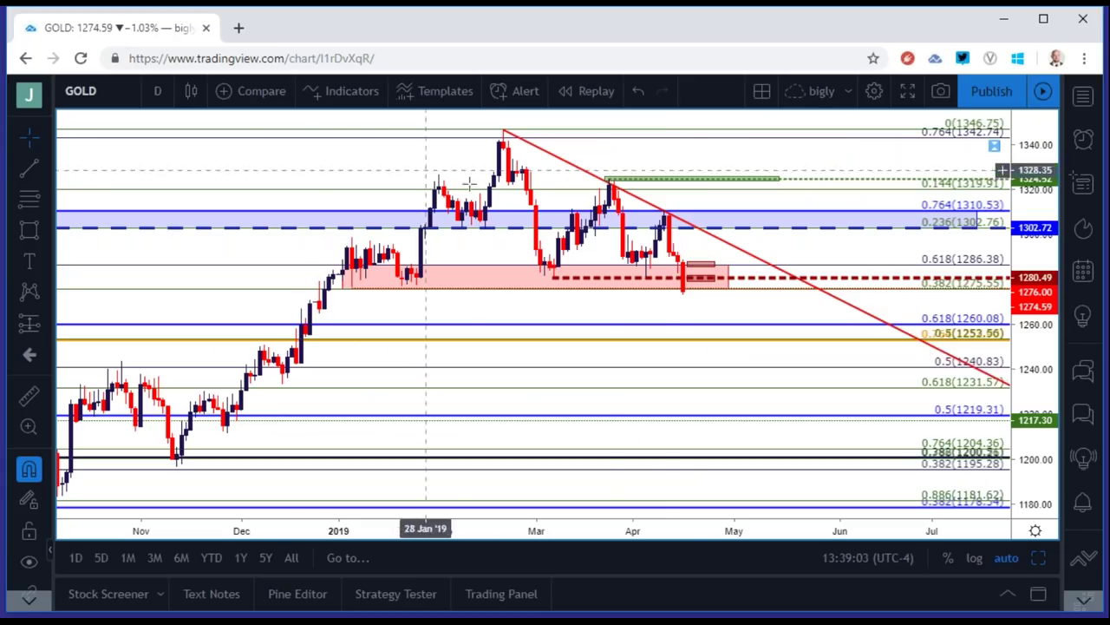
Move the small red box by the latest GOLD candles lower into 1276–1280, then zoom out.
left_click(694, 269)
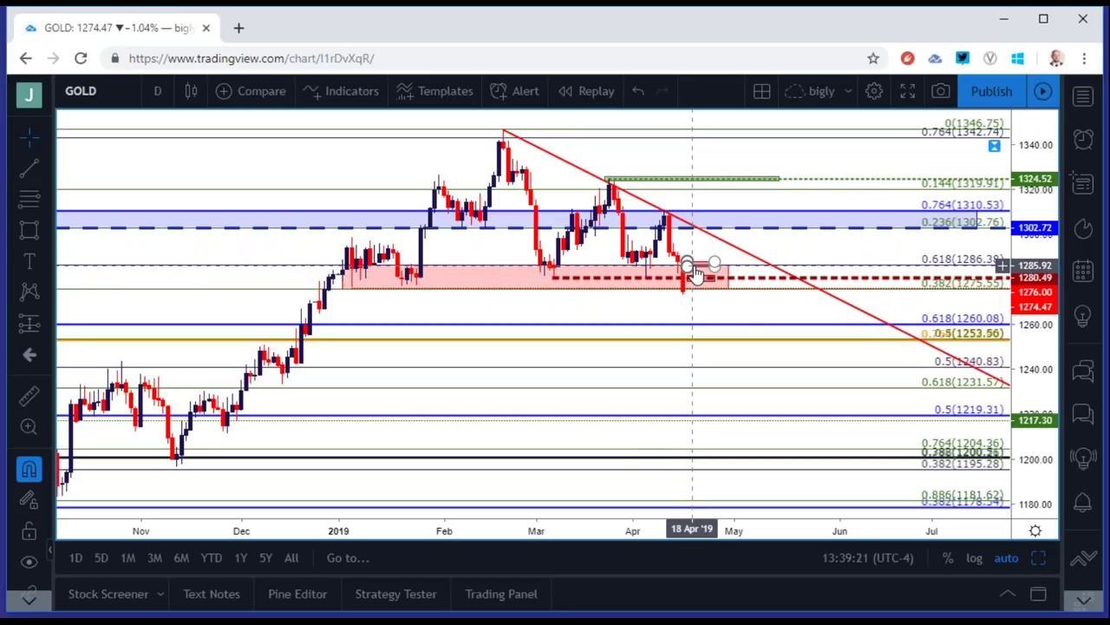
left_click_drag(697, 273, 686, 293)
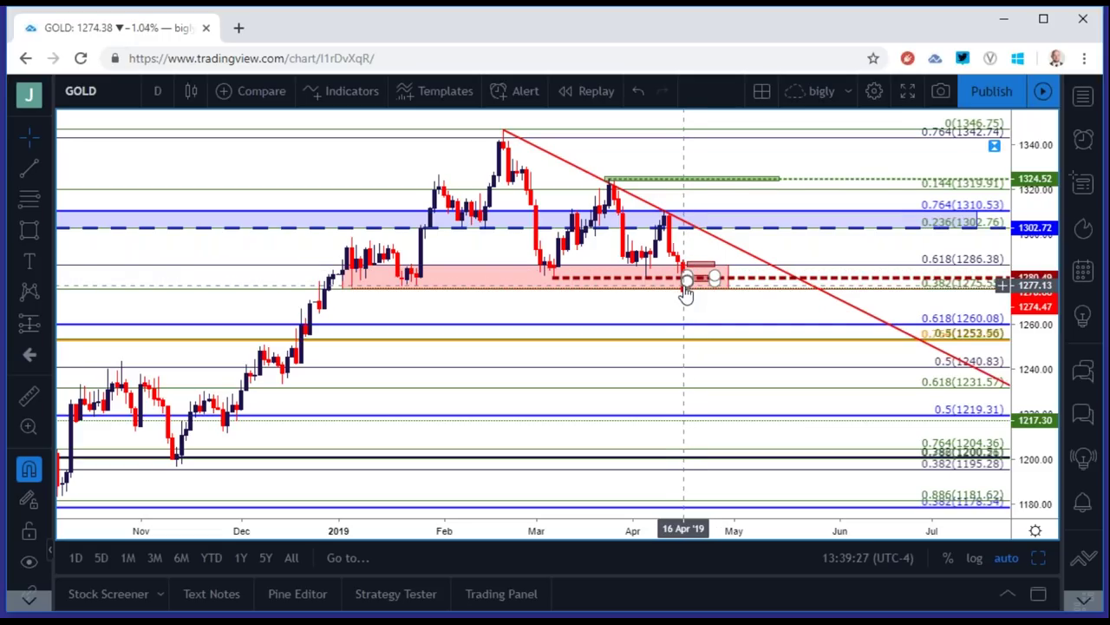
left_click(691, 265)
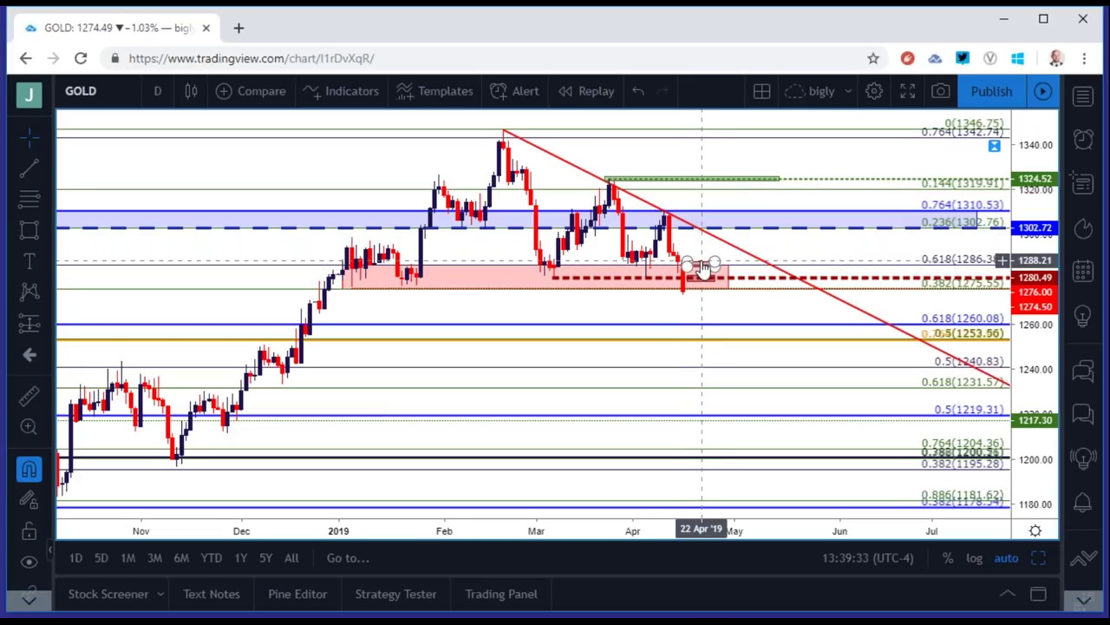
scroll(738, 347, "down", 3)
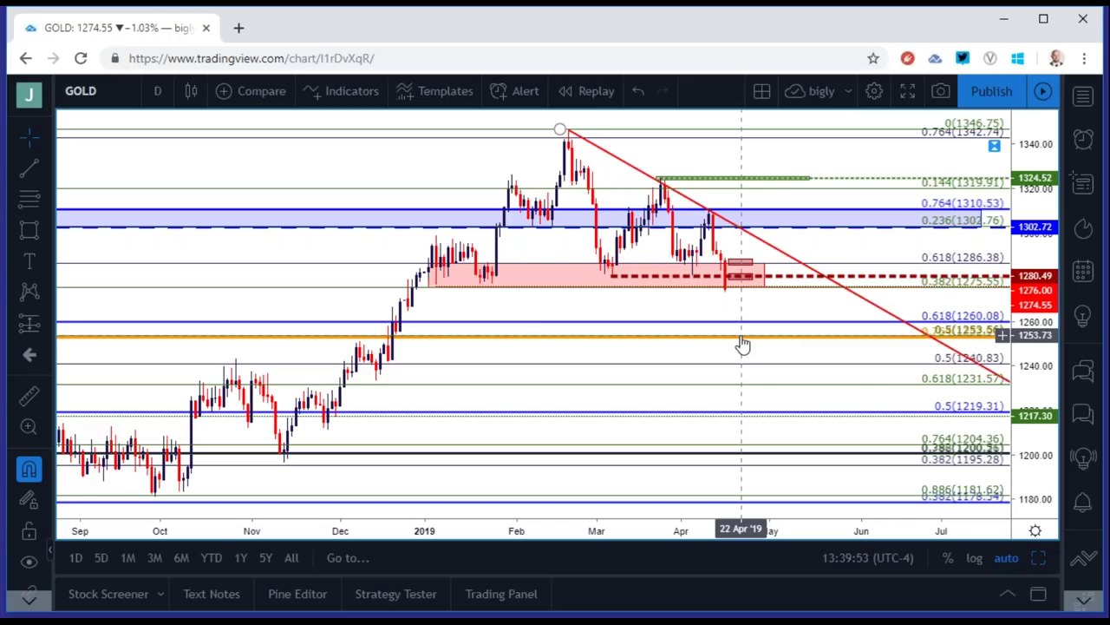
scroll(743, 344, "down", 1)
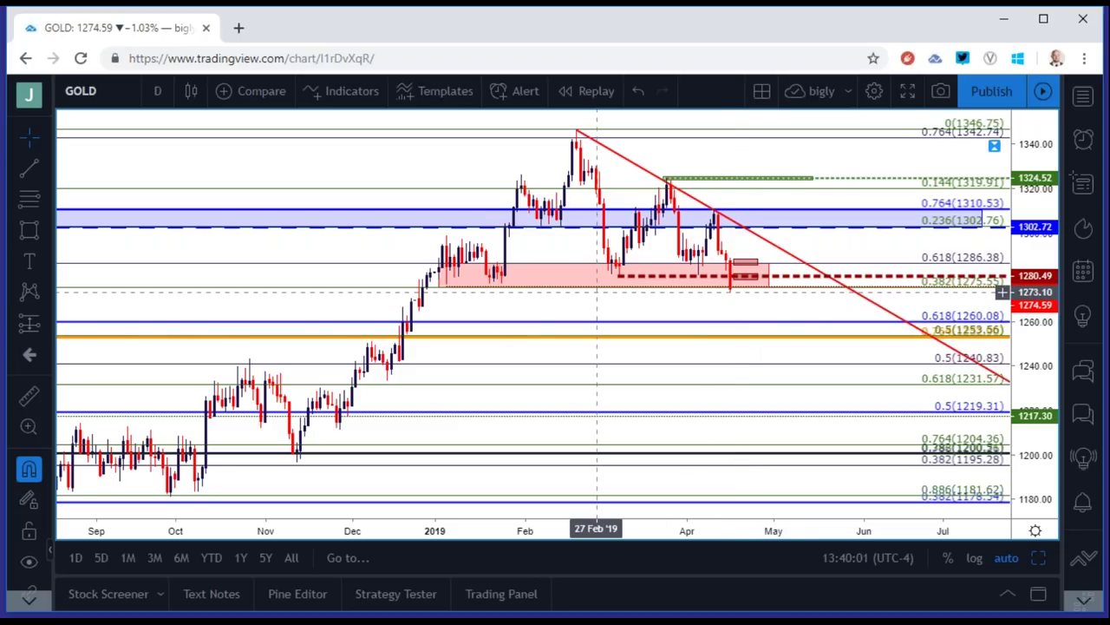
left_click(81, 90)
Load USOIL on the daily chart and zoom in on recent months.
type("USOIL")
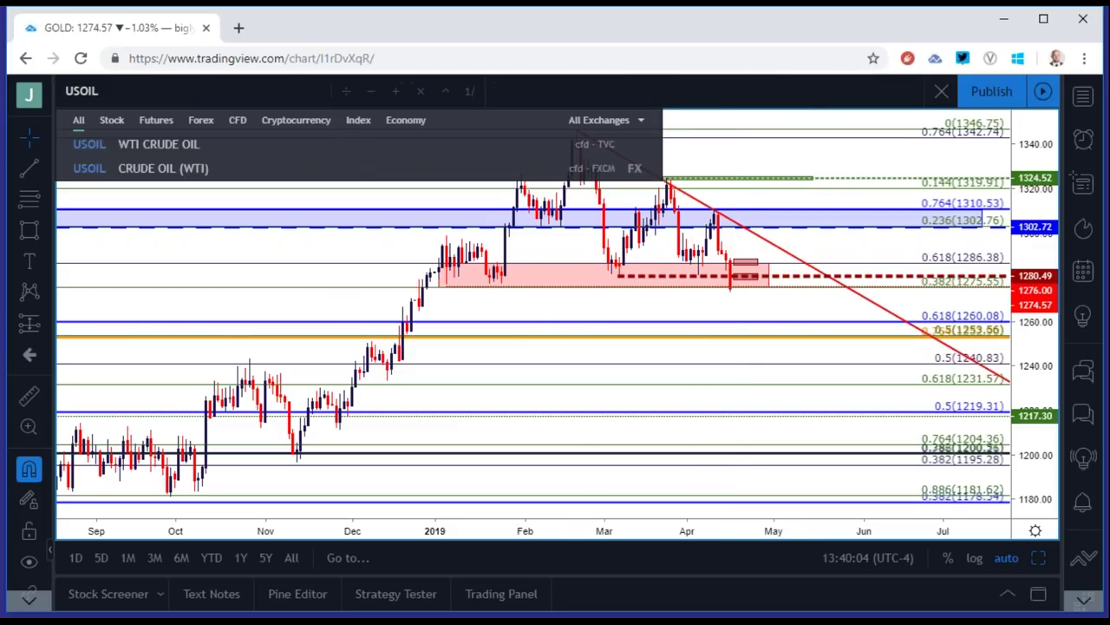
key("Return")
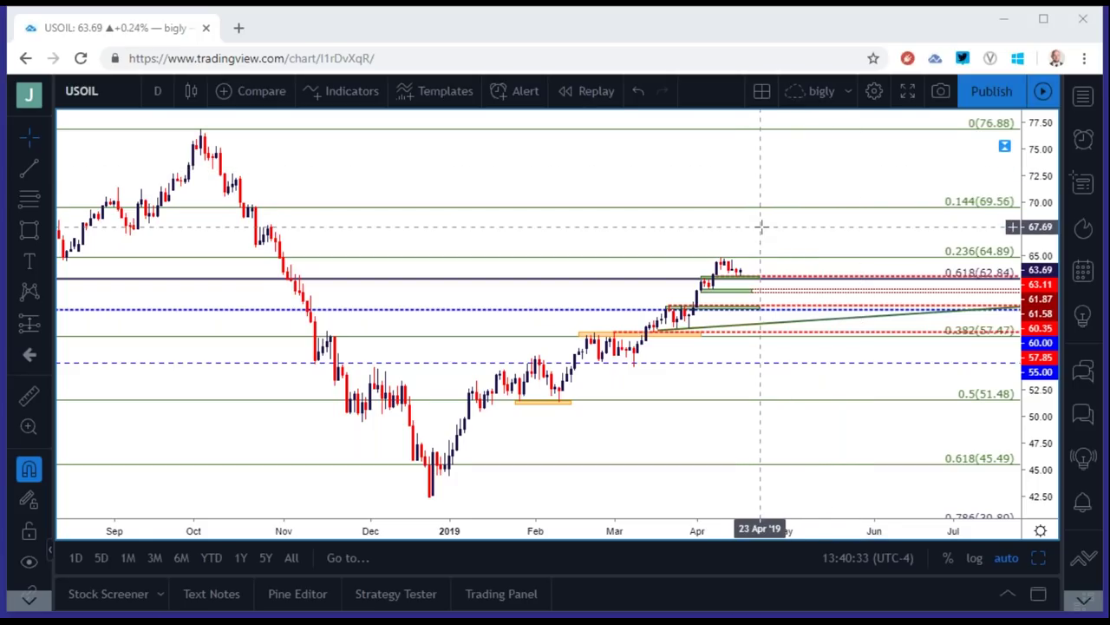
scroll(666, 241, "up", 3)
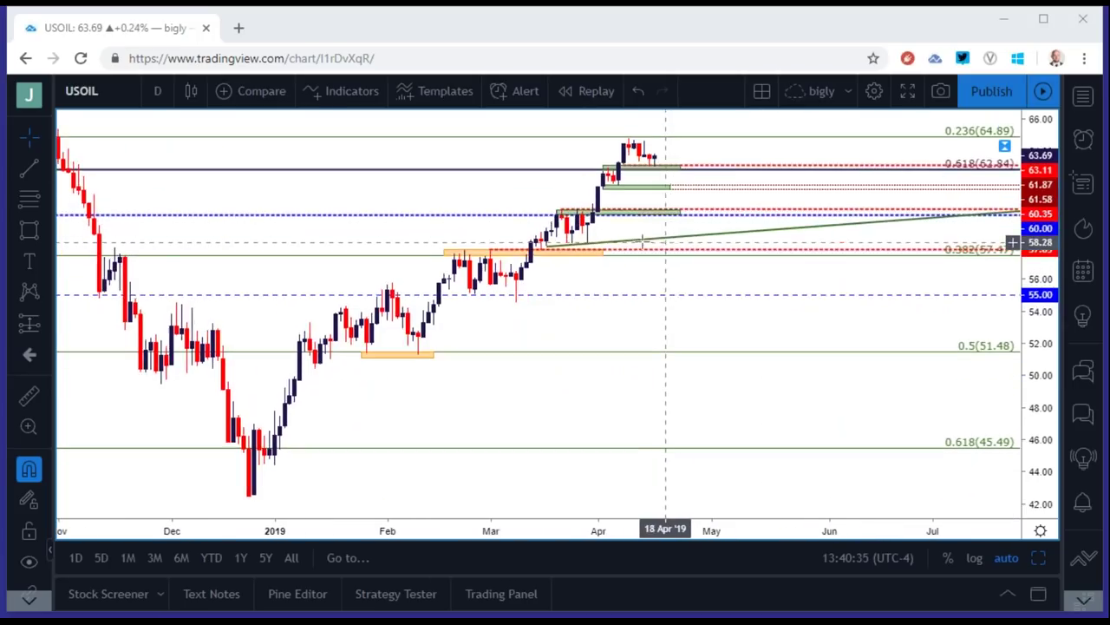
left_click(160, 96)
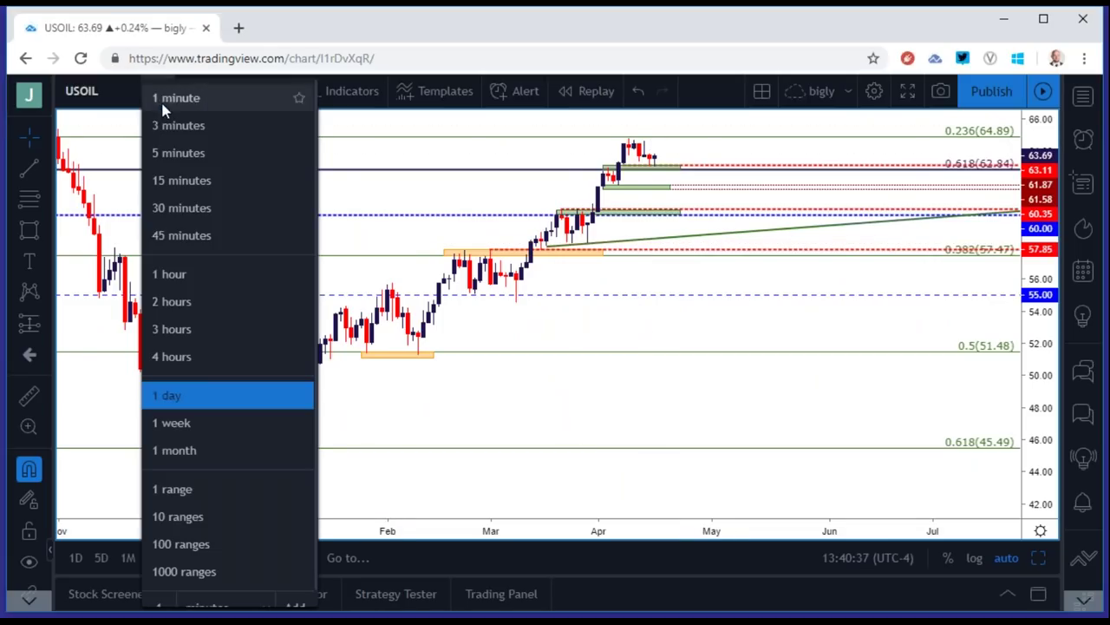
Switch USOIL to 4-hour candles.
left_click(209, 352)
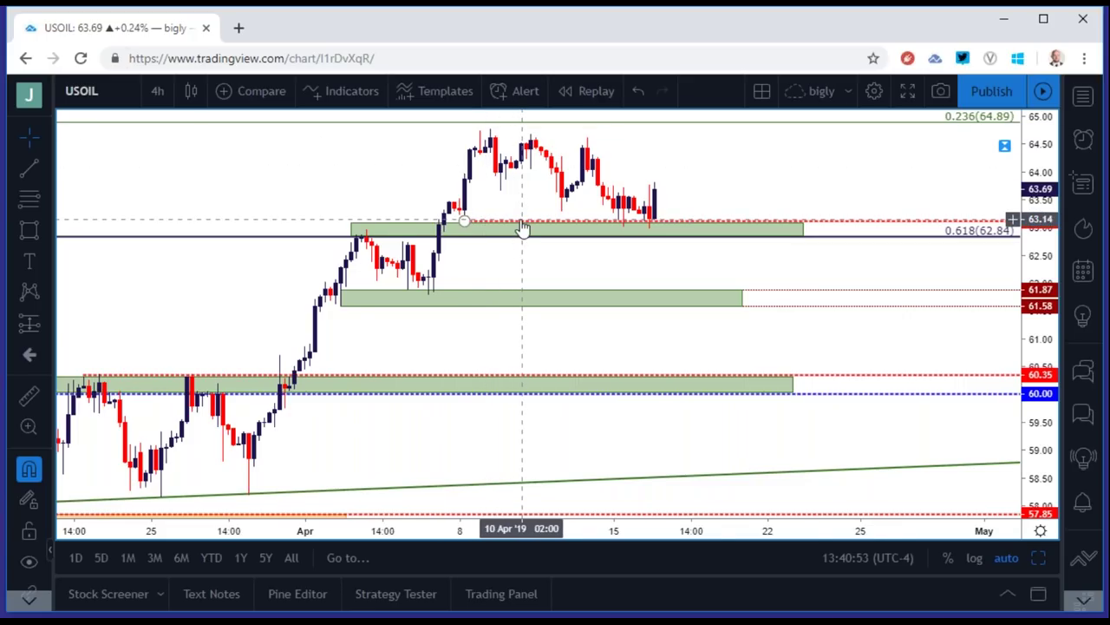
scroll(523, 228, "down", 3)
scroll(523, 228, "up", 2)
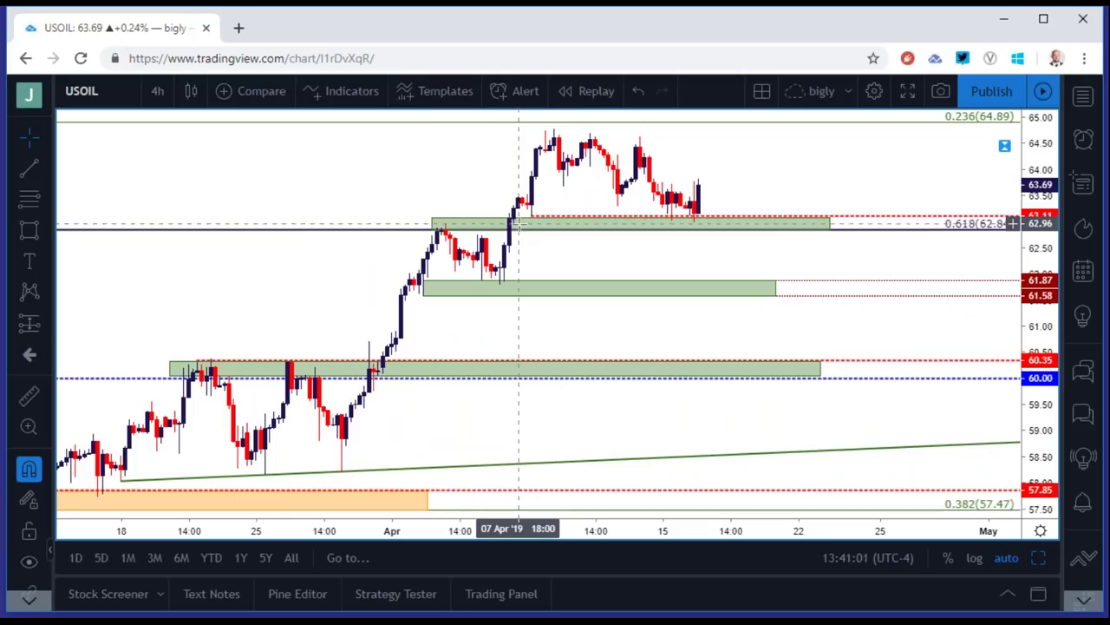
Inspect the green zone near 63.00, then zoom out back to December 2018.
left_click(520, 223)
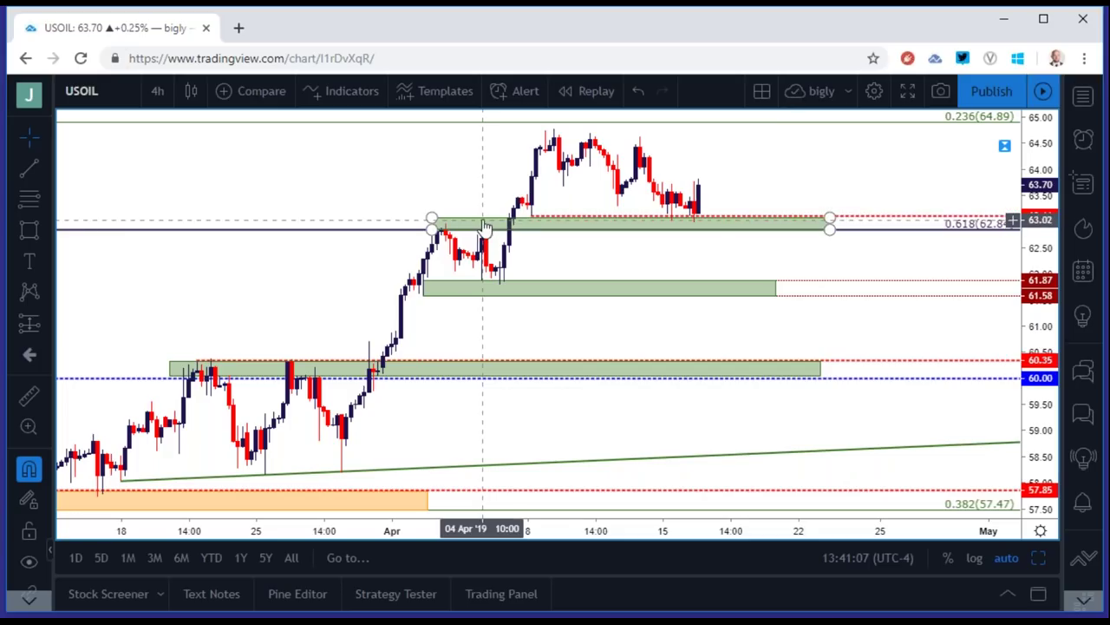
key("Escape")
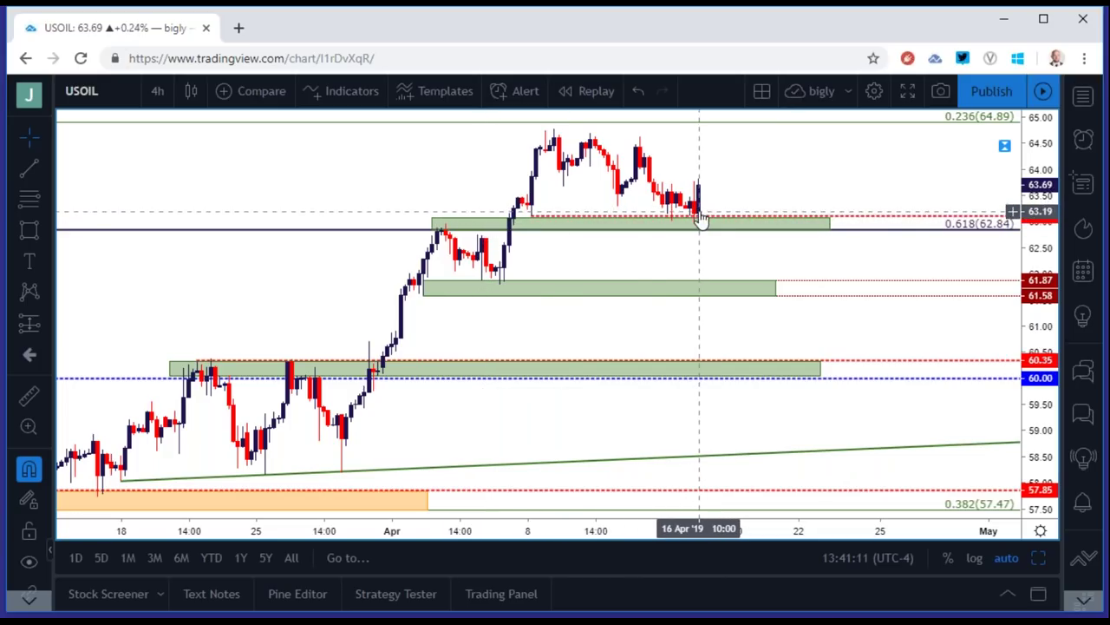
scroll(707, 241, "down", 5)
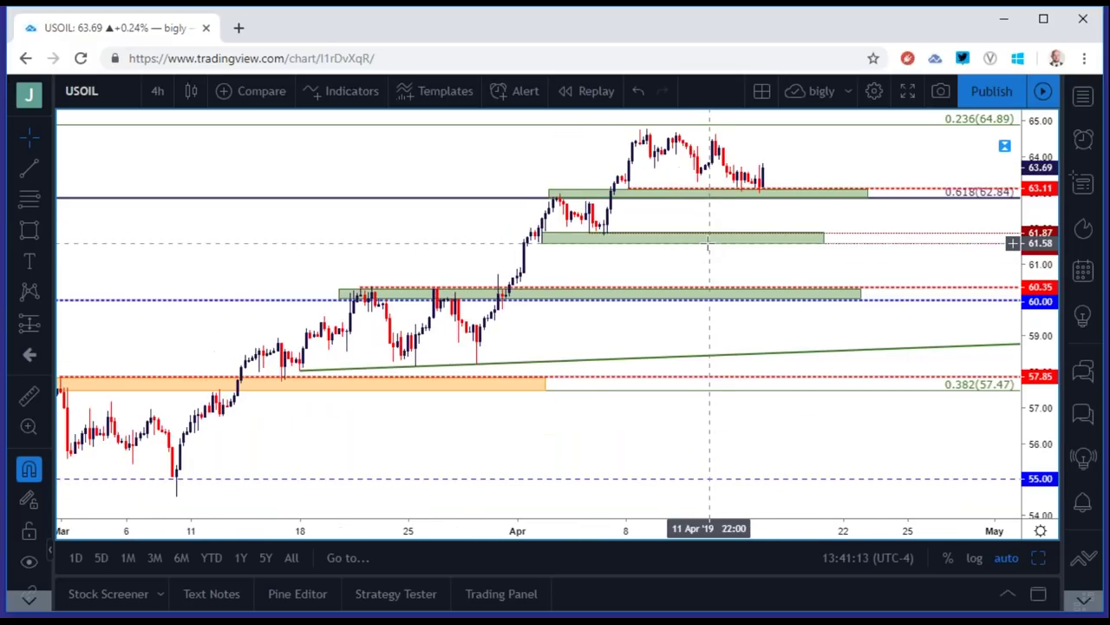
scroll(708, 241, "down", 5)
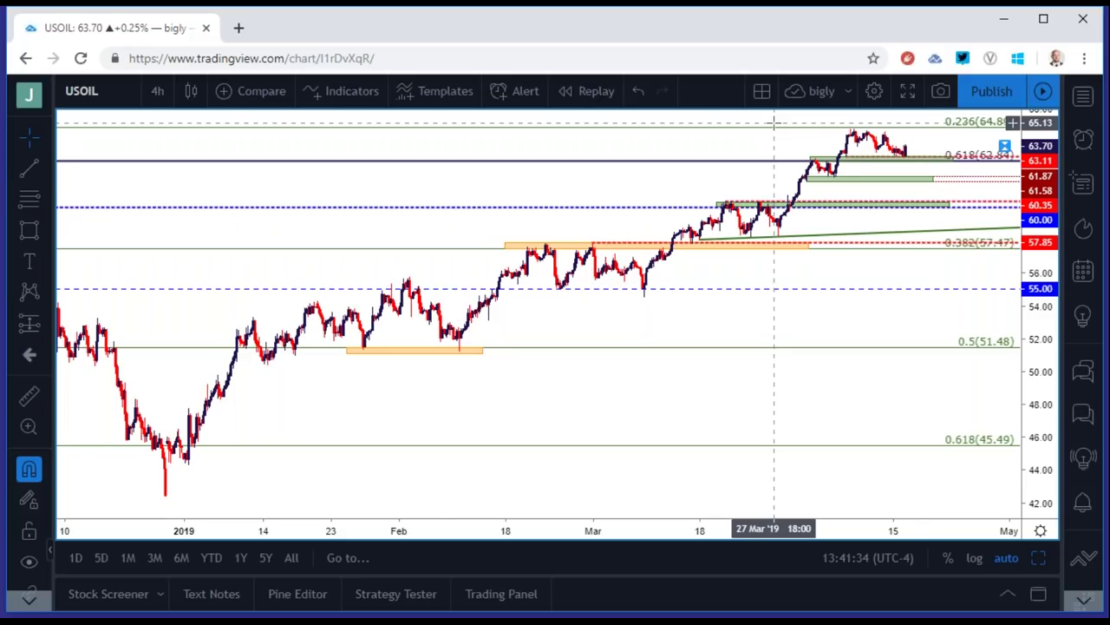
Zoom in on mid-February to April and select the green zone around 60.00.
scroll(775, 124, "up", 5)
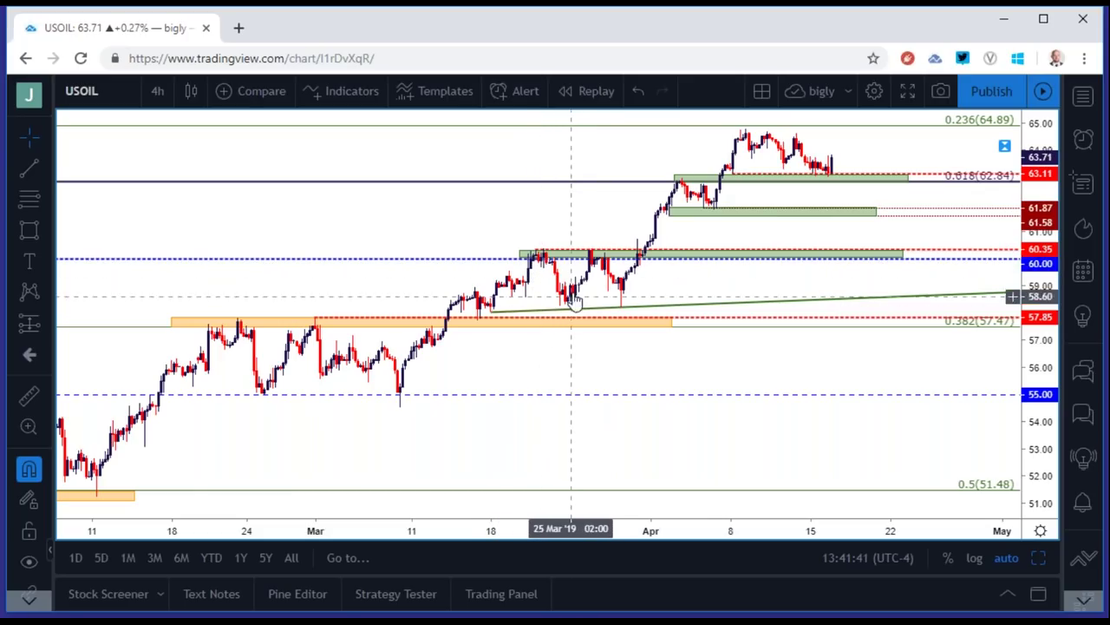
left_click(630, 255)
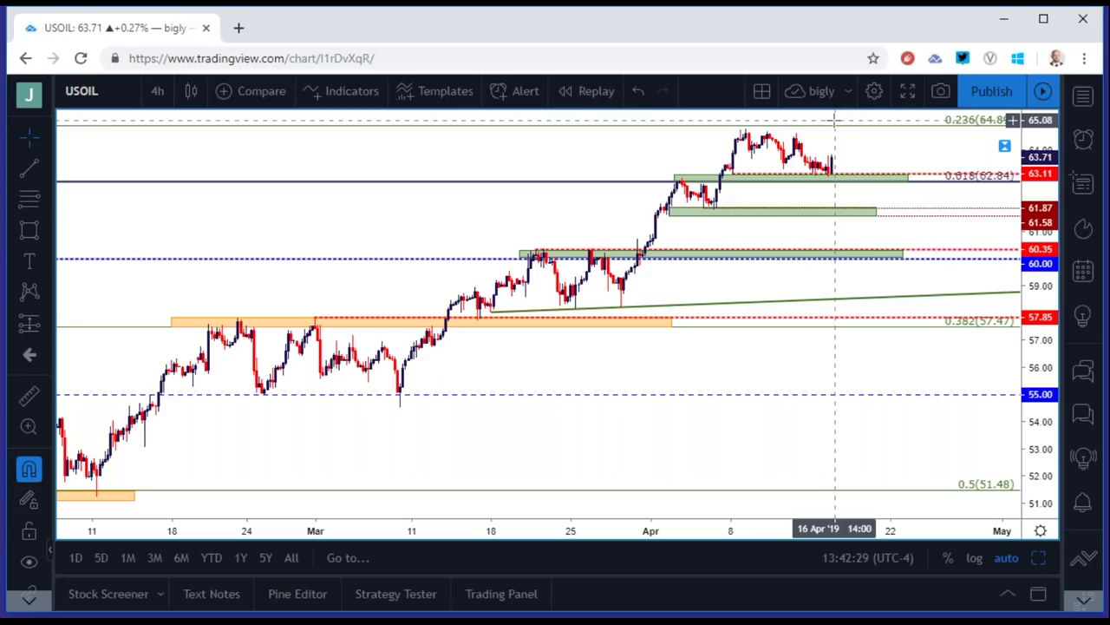
left_click(112, 100)
Load US30 from the first symbol search result.
type("US30")
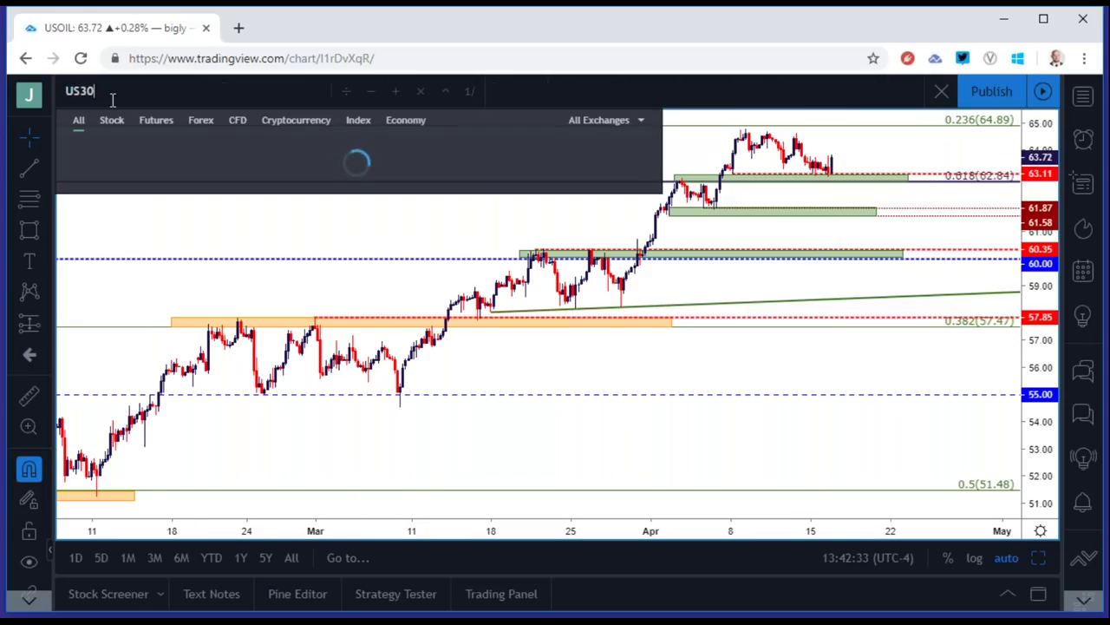
key("Down")
key("Return")
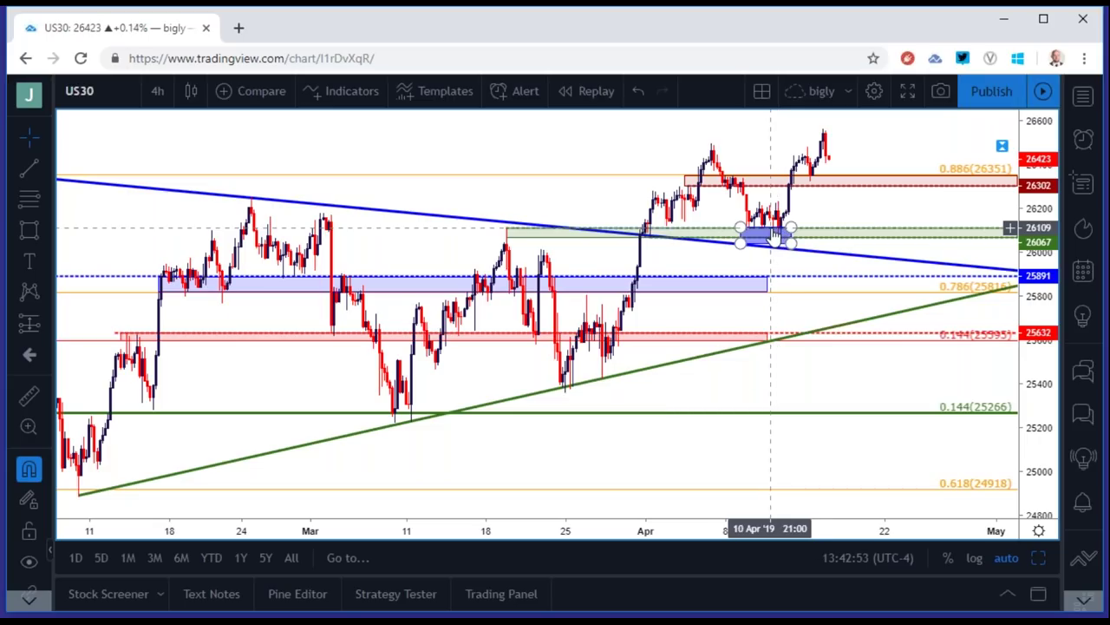
Select the green zone around 26110 and zoom the US30 chart to review trendlines.
left_click(780, 239)
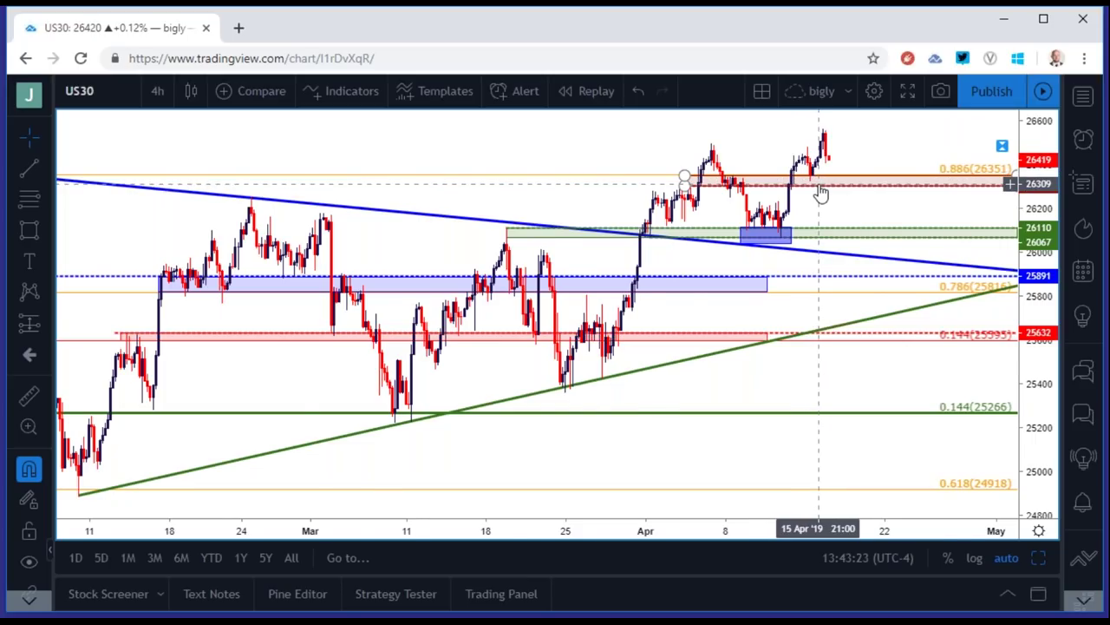
scroll(820, 193, "down", 5)
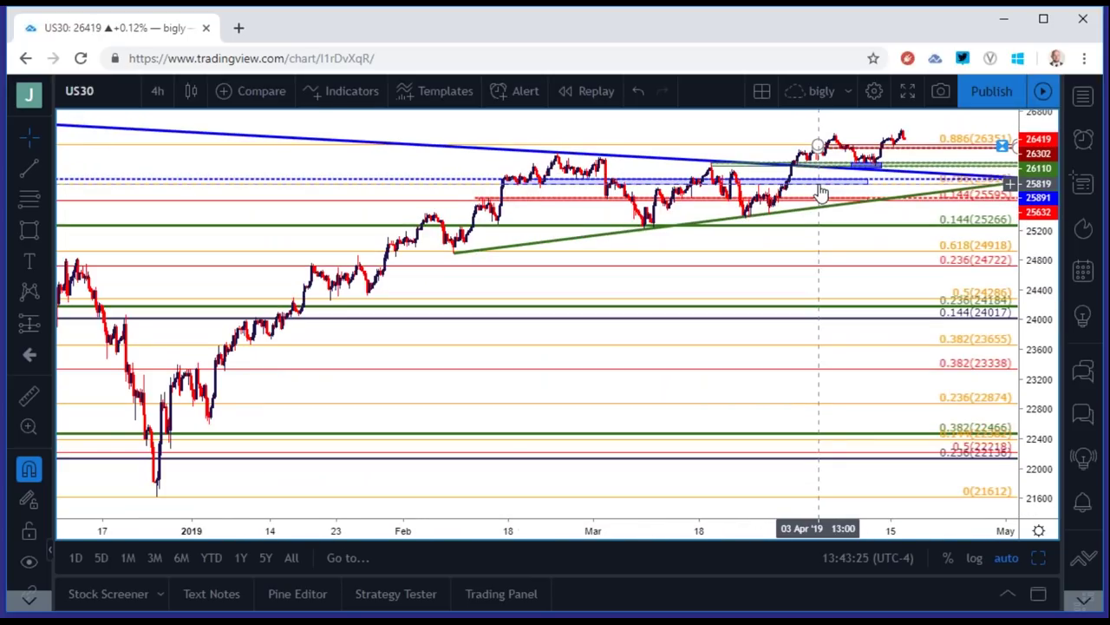
scroll(821, 192, "up", 3)
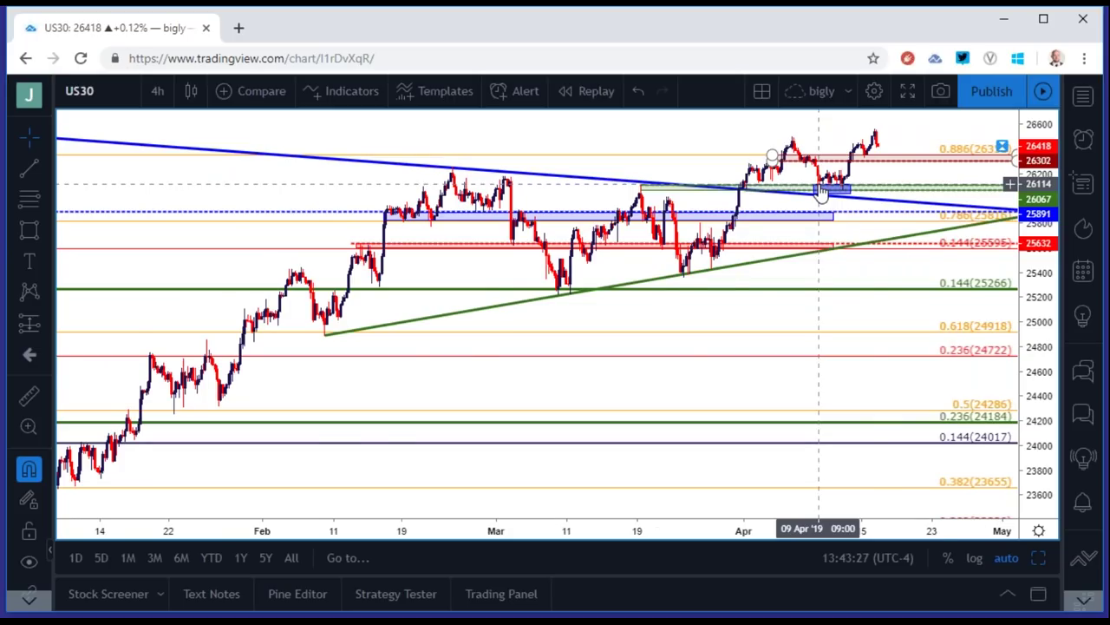
scroll(820, 193, "up", 4)
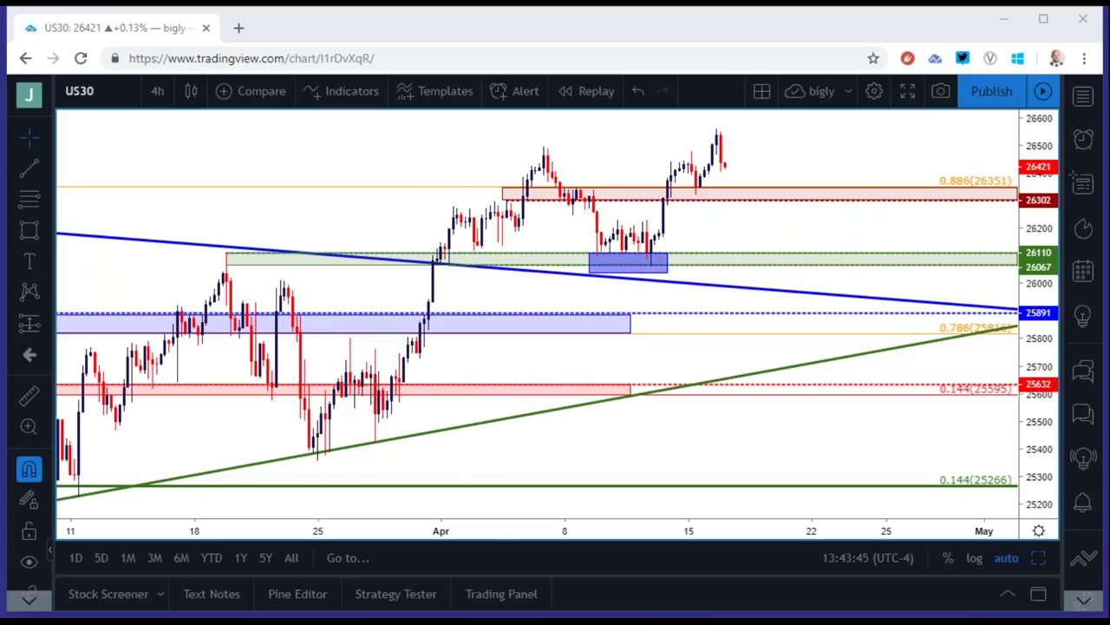
left_click(95, 95)
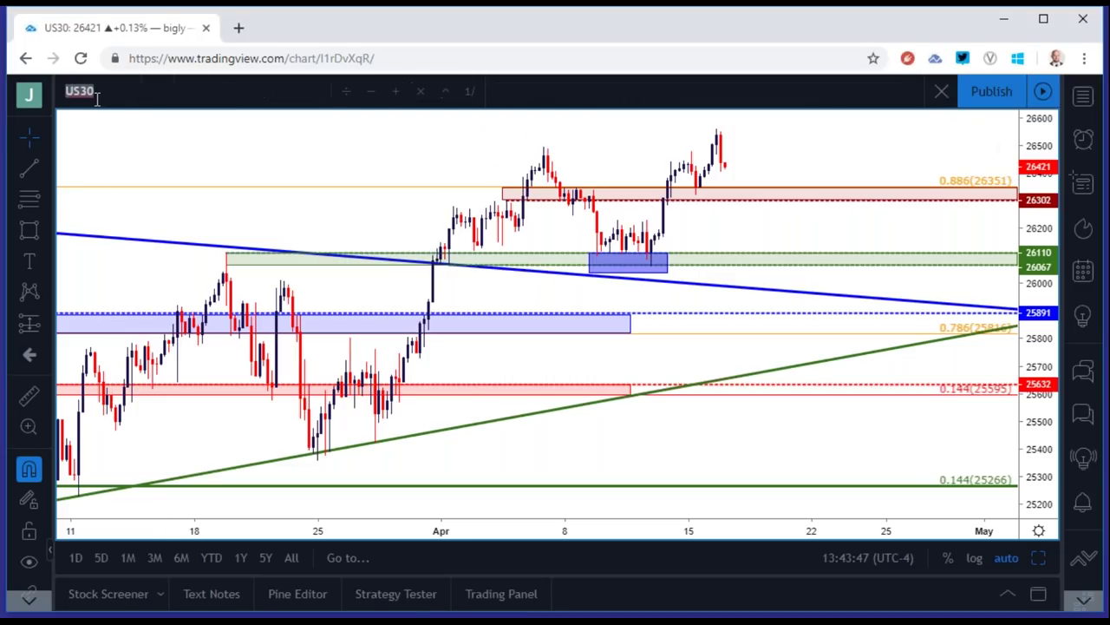
Load FX_IDC:NZDUSD and zoom through its trendlines and Fibonacci levels.
type("NZDUSD")
key("Down")
key("Down")
key("Down")
key("Down")
key("Return")
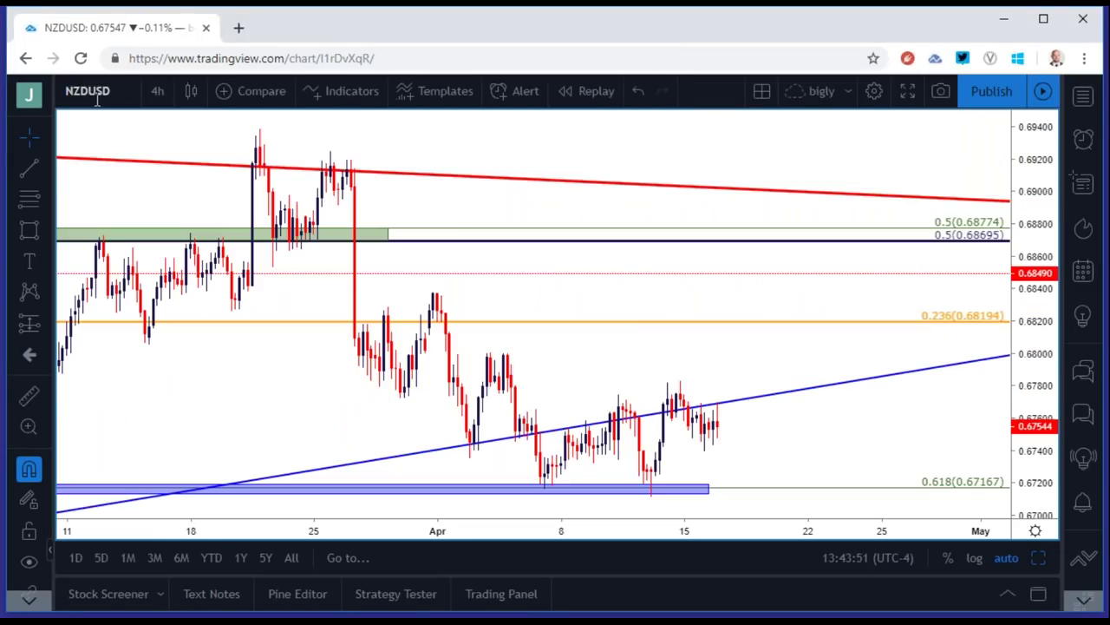
left_click(157, 92)
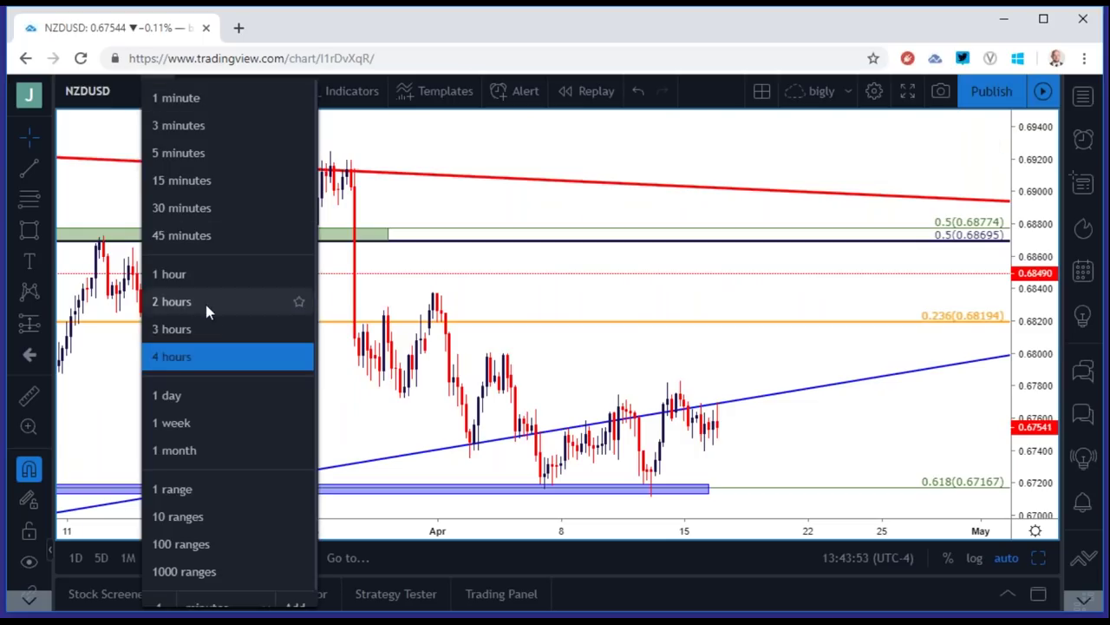
left_click(443, 325)
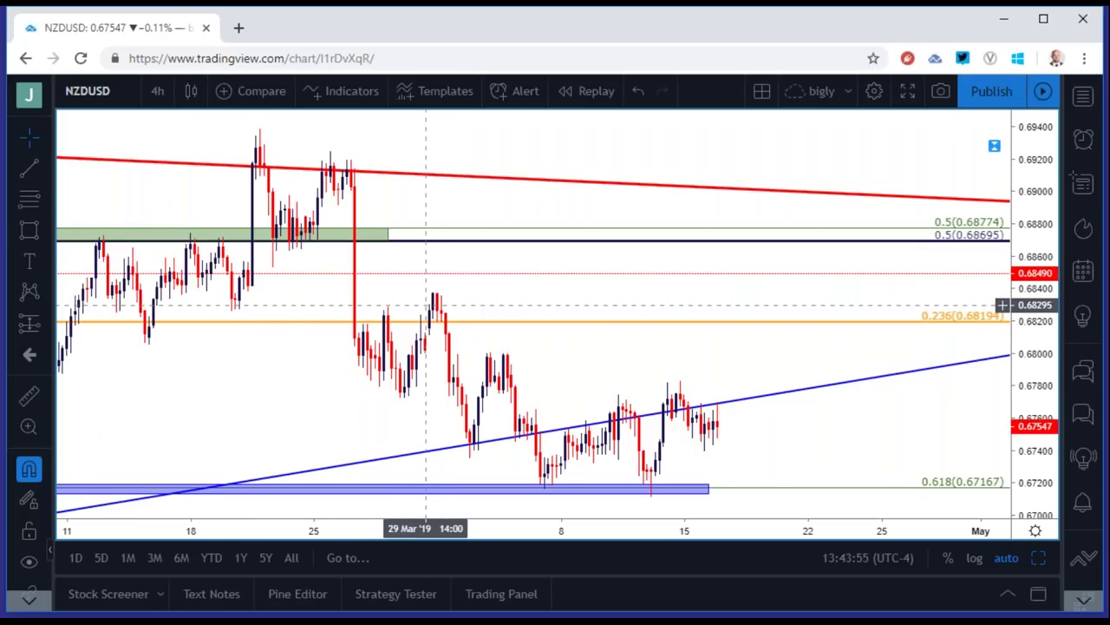
scroll(426, 304, "up", 2)
scroll(426, 304, "up", 2)
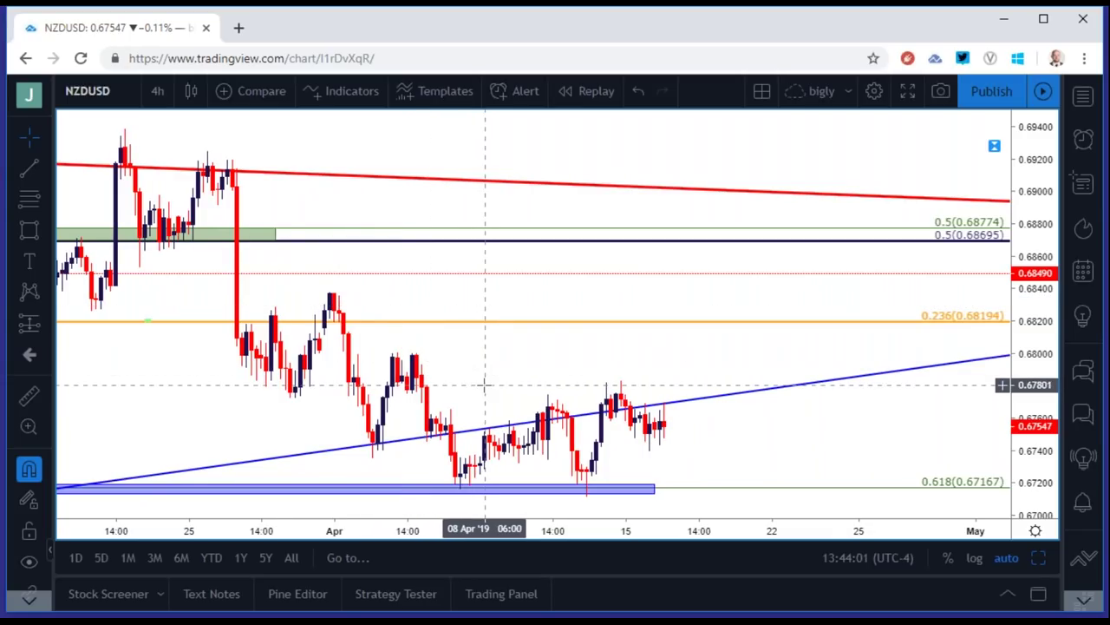
scroll(485, 385, "down", 3)
scroll(485, 385, "down", 1)
scroll(485, 384, "down", 2)
scroll(484, 384, "down", 1)
scroll(485, 384, "down", 2)
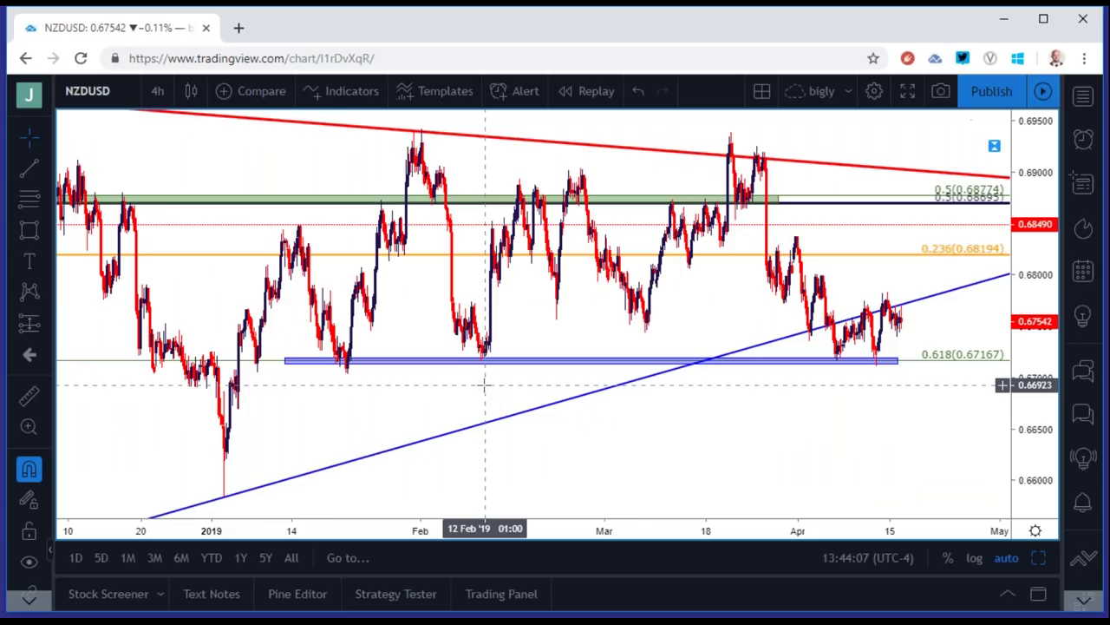
Switch NZDUSD to the 1-day timeframe.
left_click(157, 91)
left_click(195, 384)
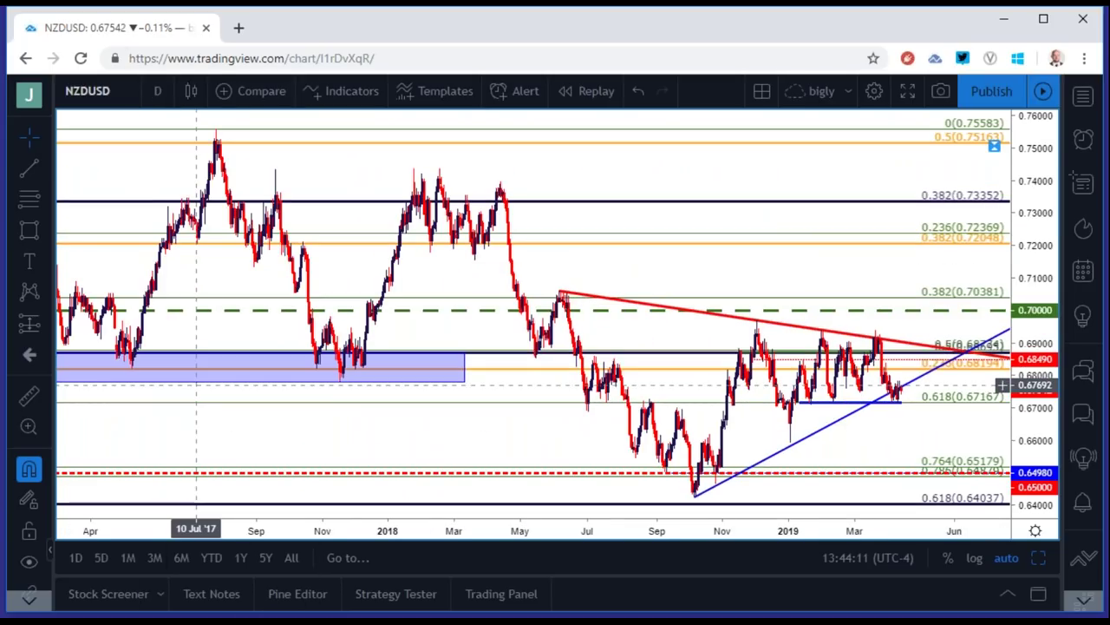
scroll(197, 384, "up", 5)
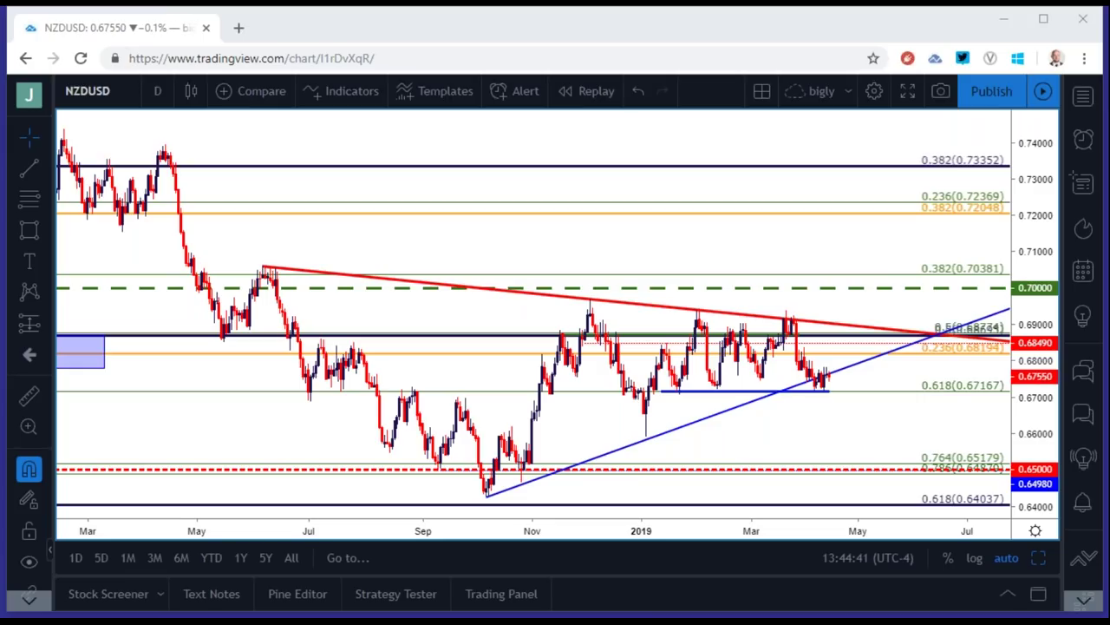
left_click(105, 97)
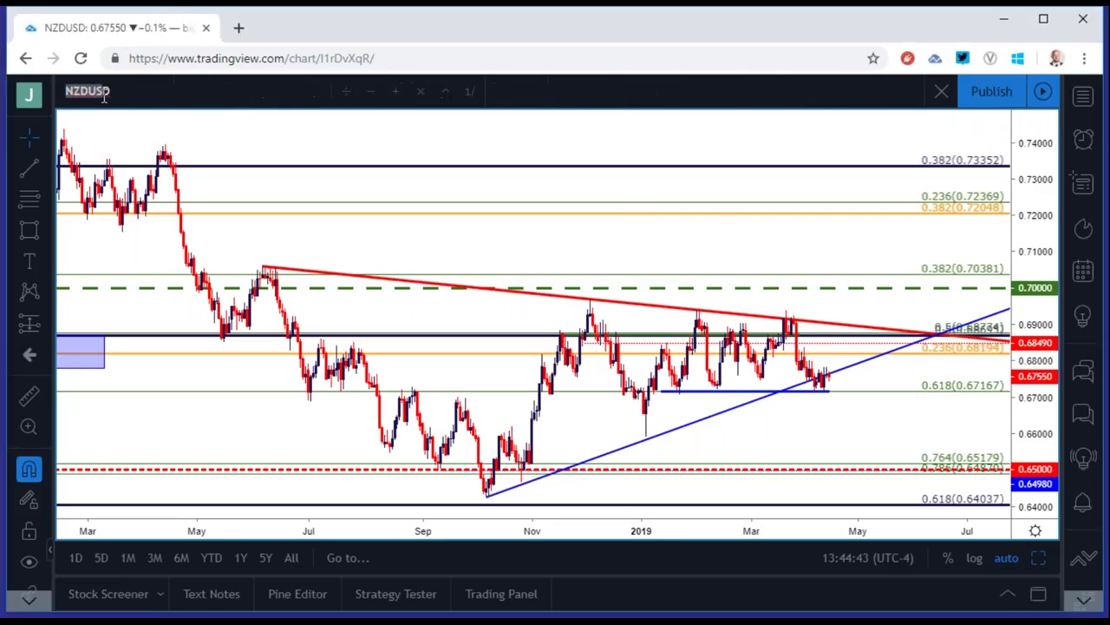
Load XPDUSD and view it on weekly candles.
type("XPDUSD")
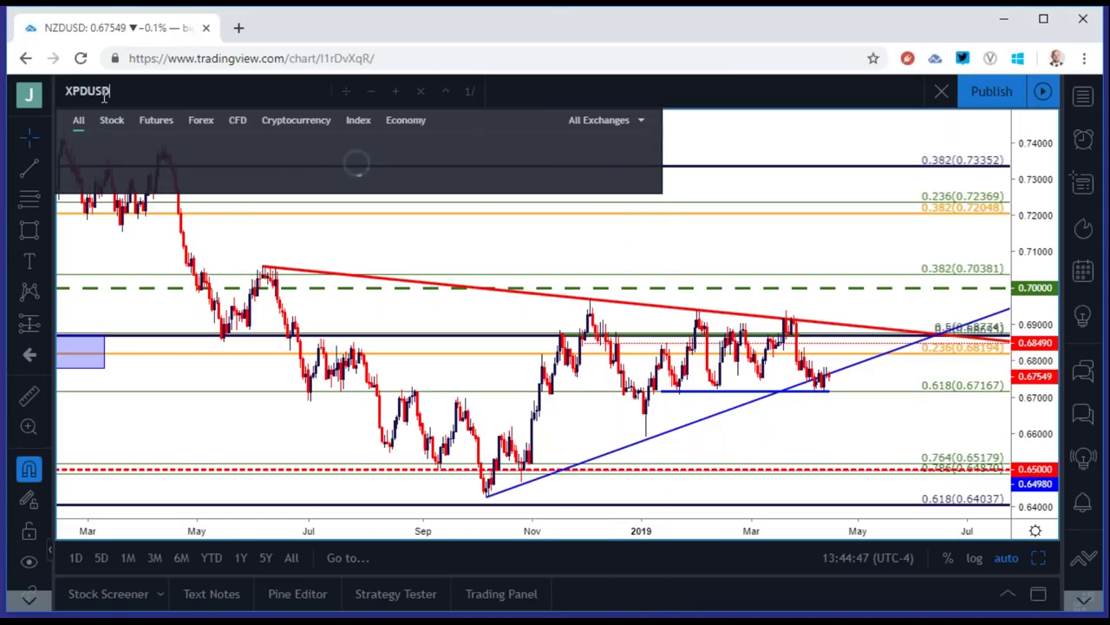
key("Return")
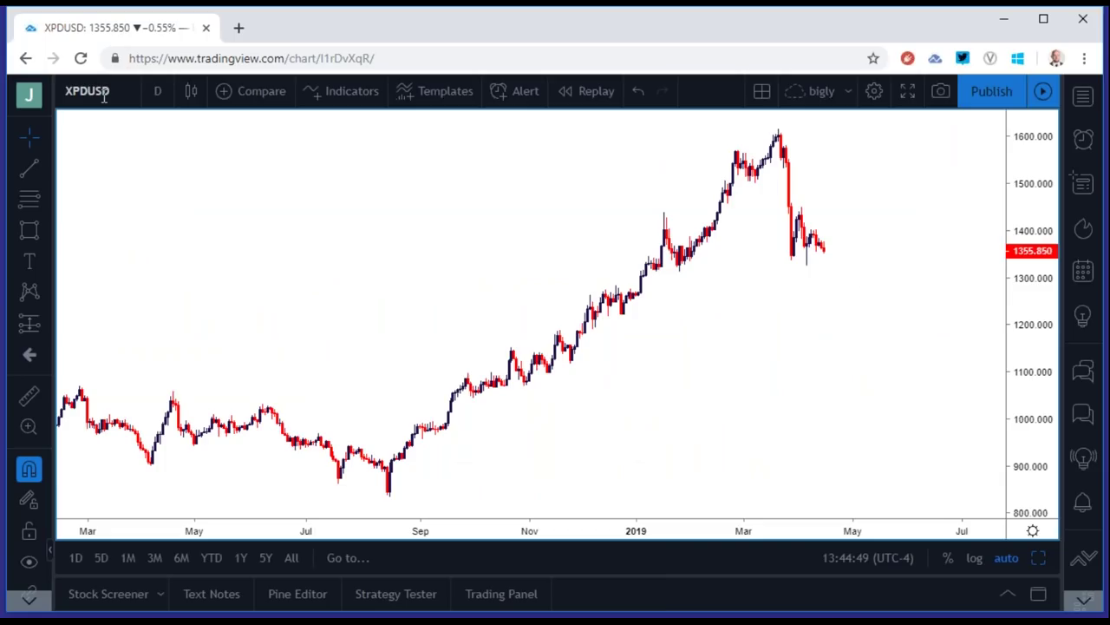
left_click(157, 90)
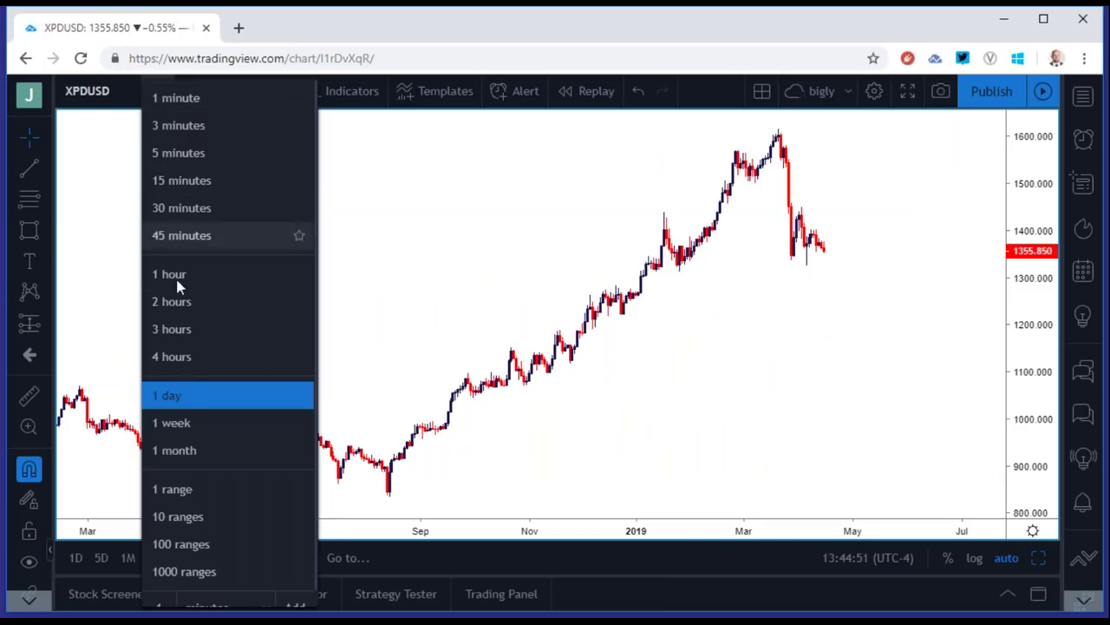
left_click(192, 421)
scroll(419, 341, "up", 2)
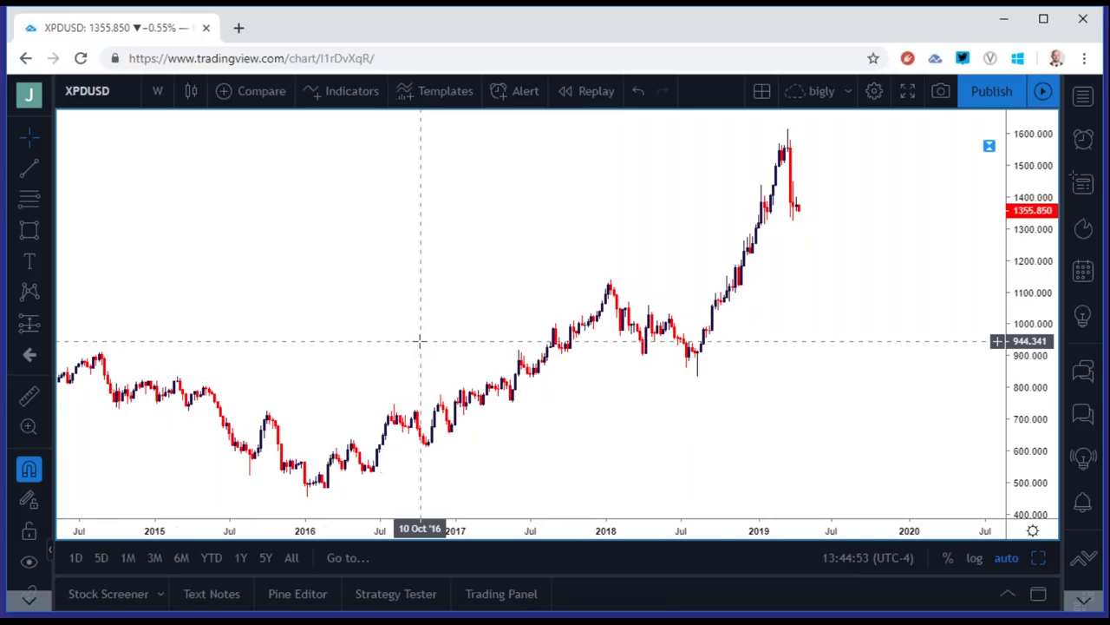
scroll(417, 339, "down", 1)
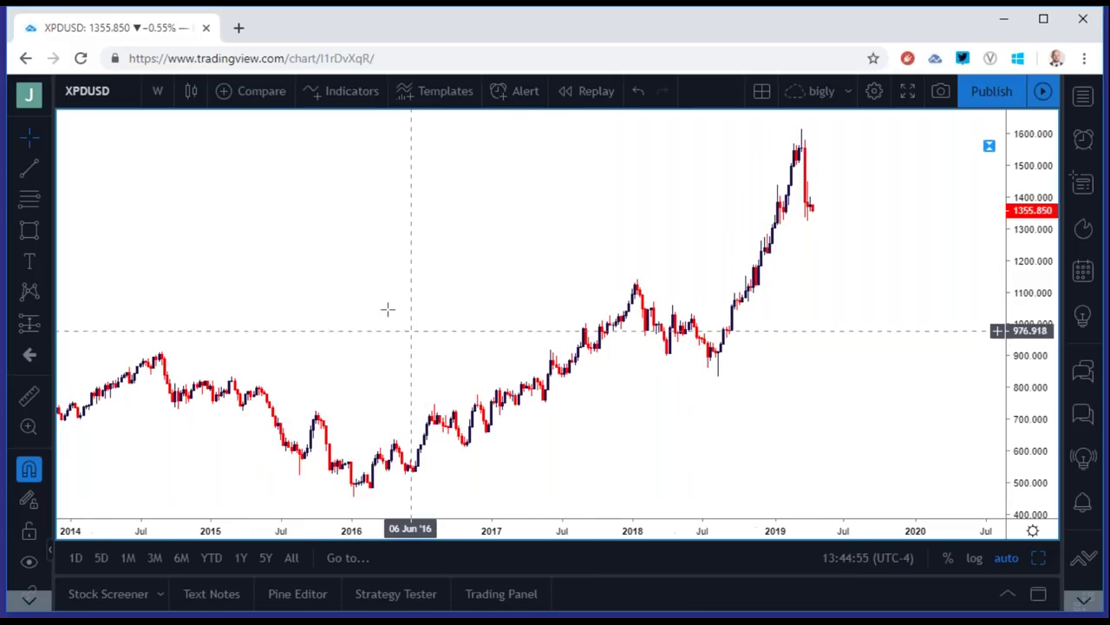
Switch XPDUSD to monthly candles to show 2008 through 2019.
left_click(157, 90)
left_click(195, 450)
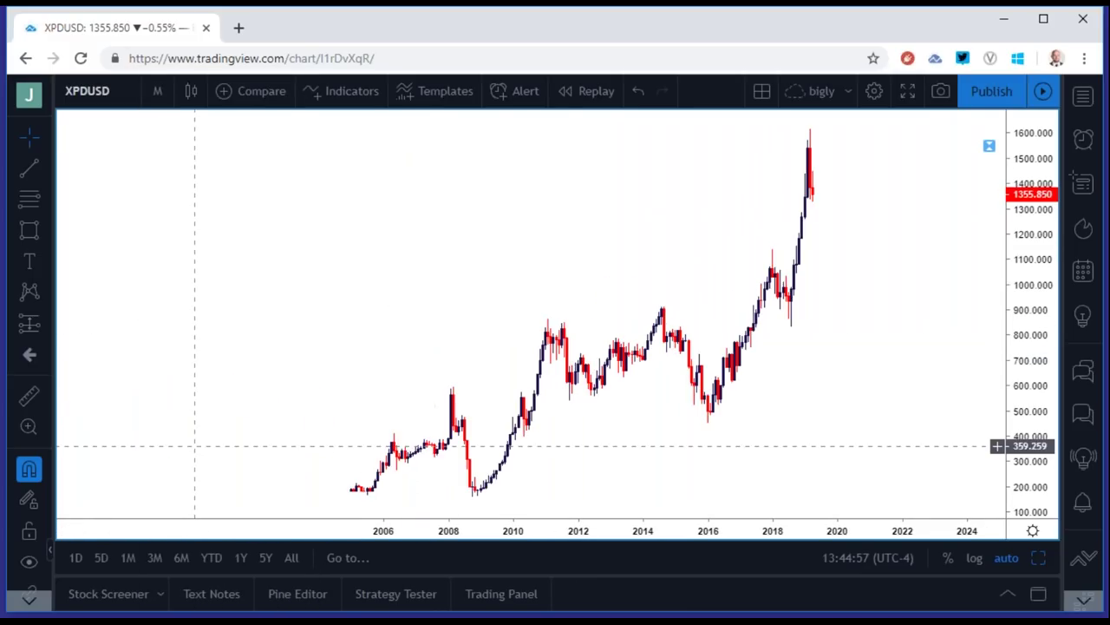
scroll(266, 408, "up", 3)
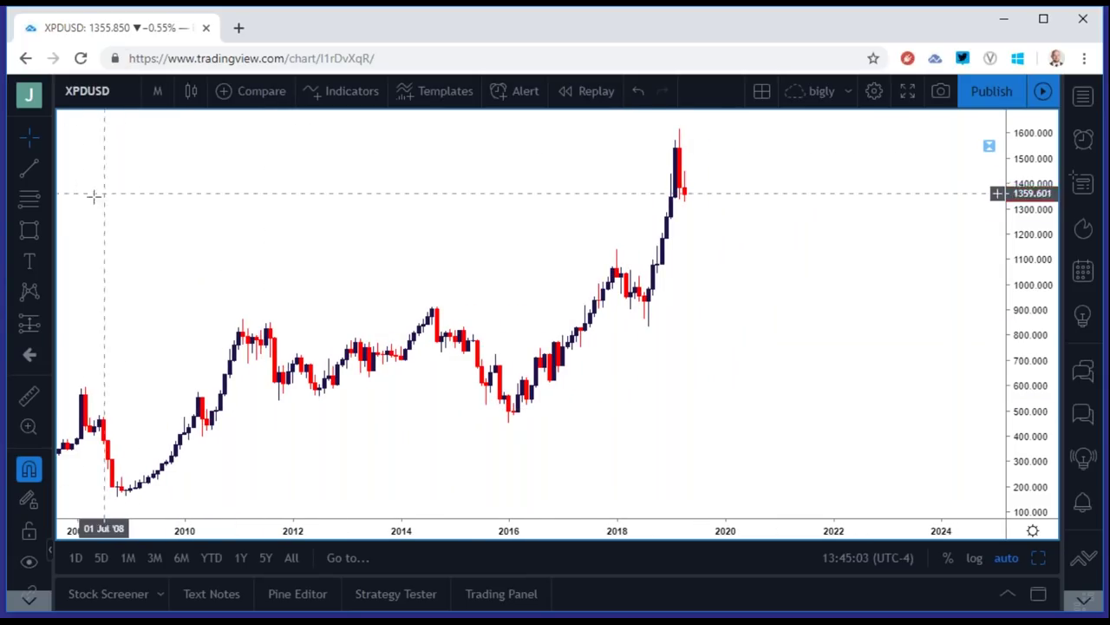
left_click(48, 197)
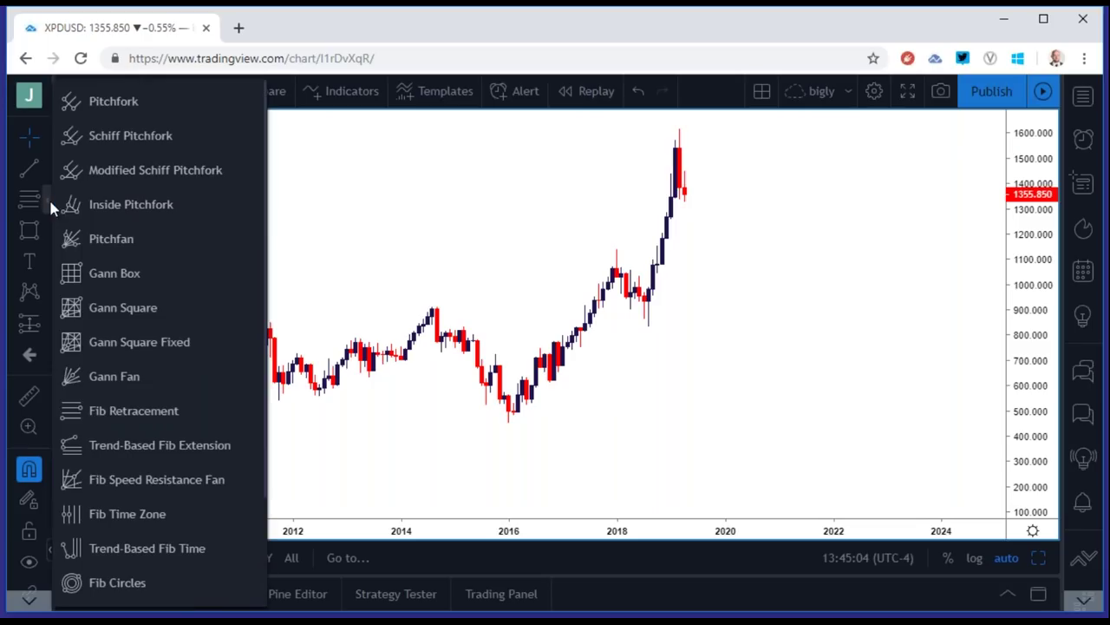
Draw a Fib Retracement from the October 2008 low (158.000) to the 2019 high (1615.300).
left_click(142, 411)
scroll(190, 443, "down", 3)
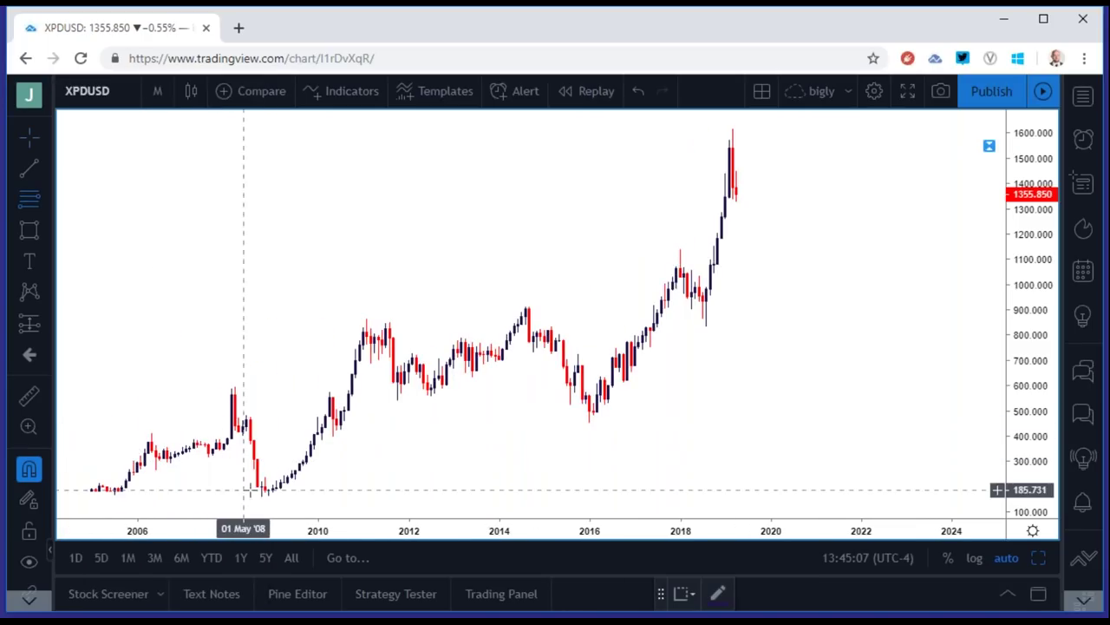
left_click(262, 496)
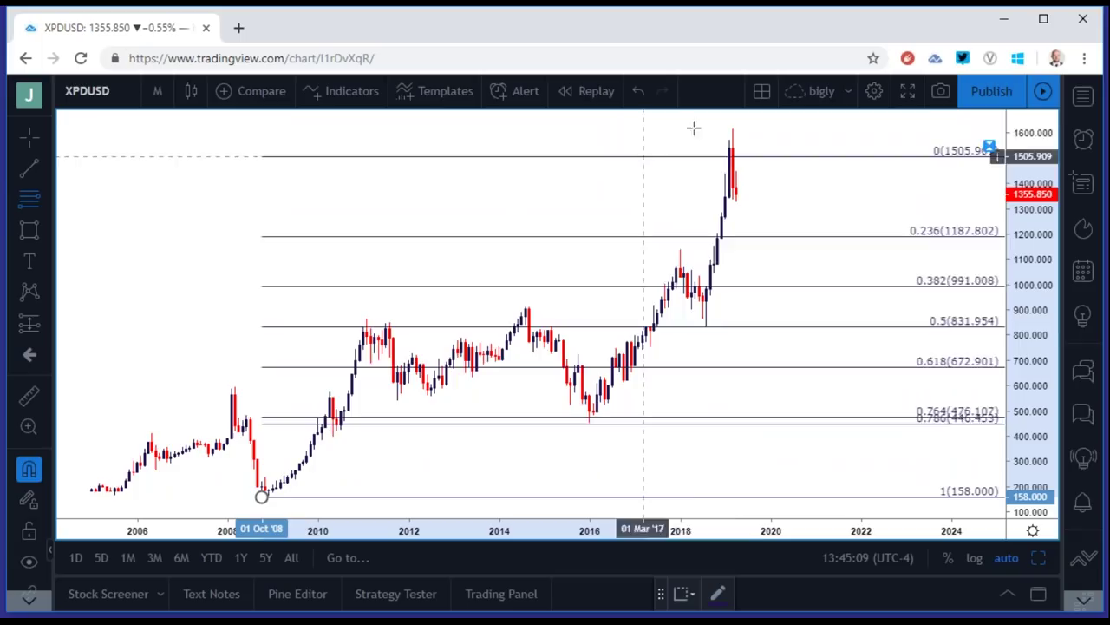
left_click(734, 129)
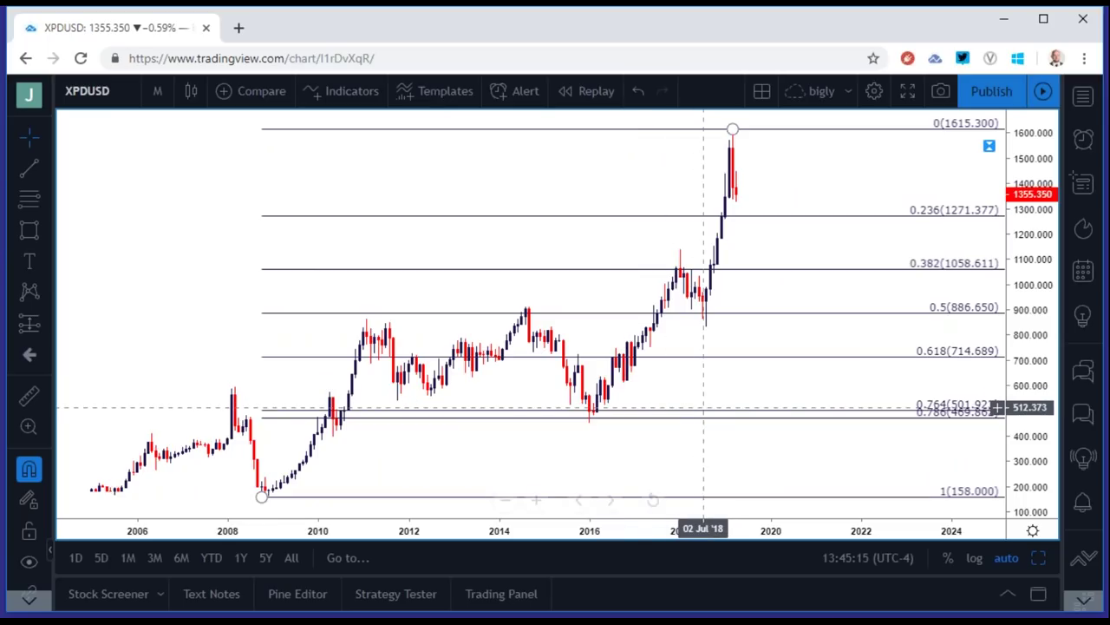
Add a 0.144 level (1405.449) to the retracement's settings.
double_click(997, 407)
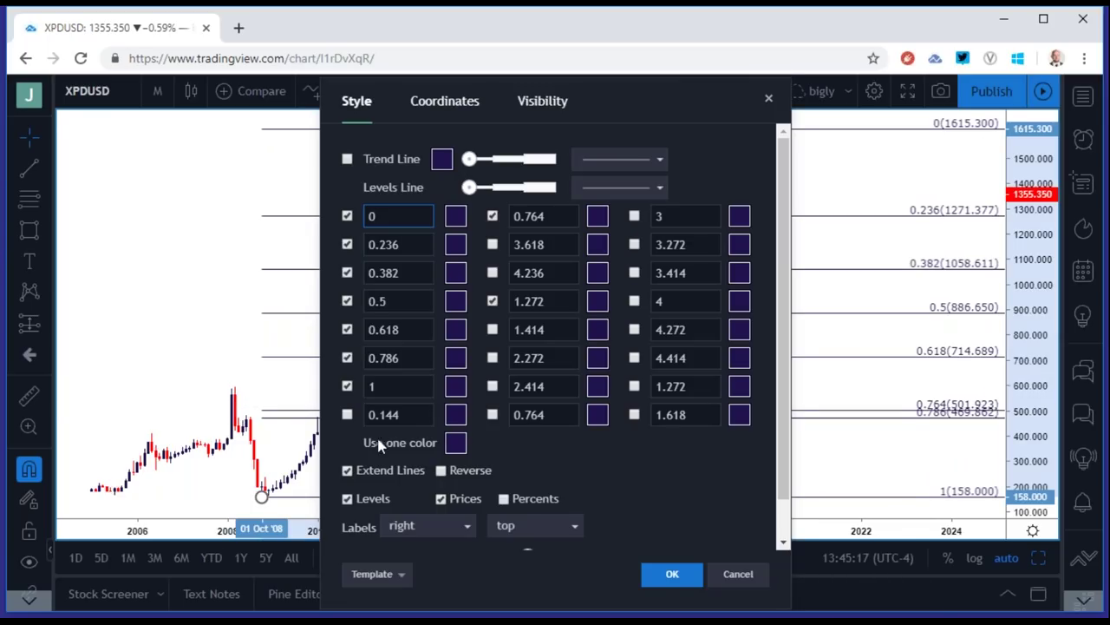
left_click(348, 416)
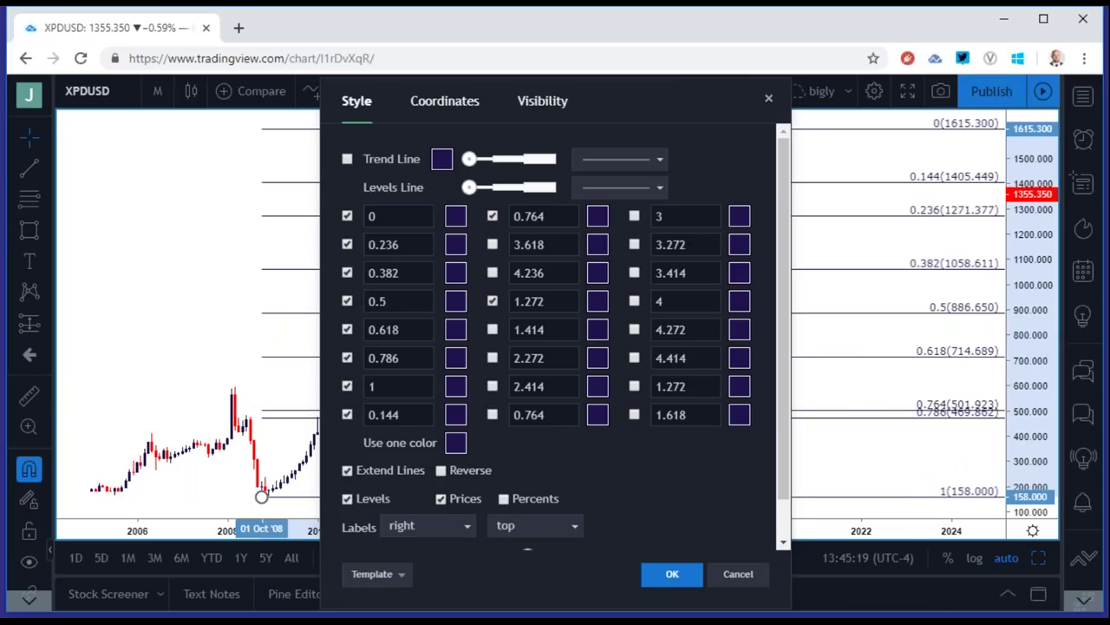
left_click(673, 573)
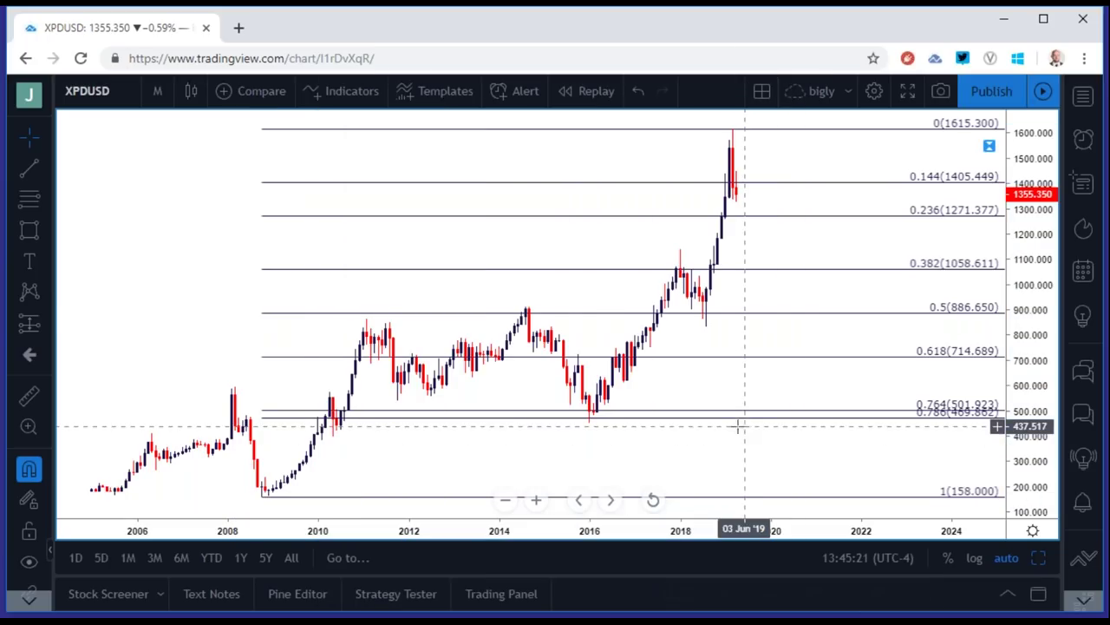
left_click(46, 202)
left_click(135, 403)
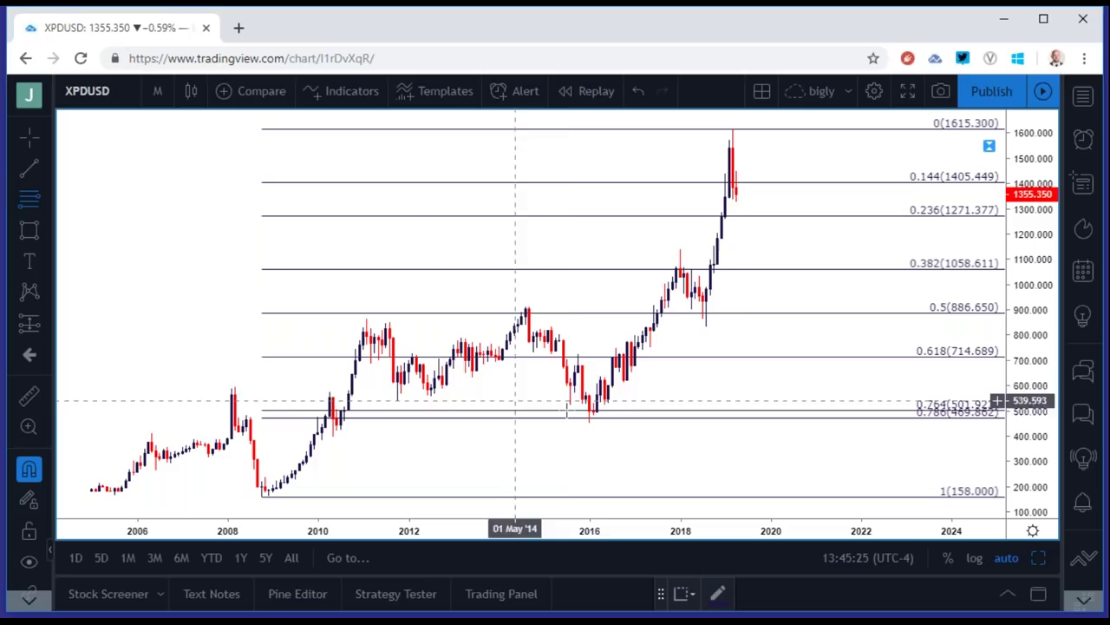
Draw a green Fibonacci retracement from the 2016 low near 452.557 to the 2019 high at 1615.300.
left_click(589, 423)
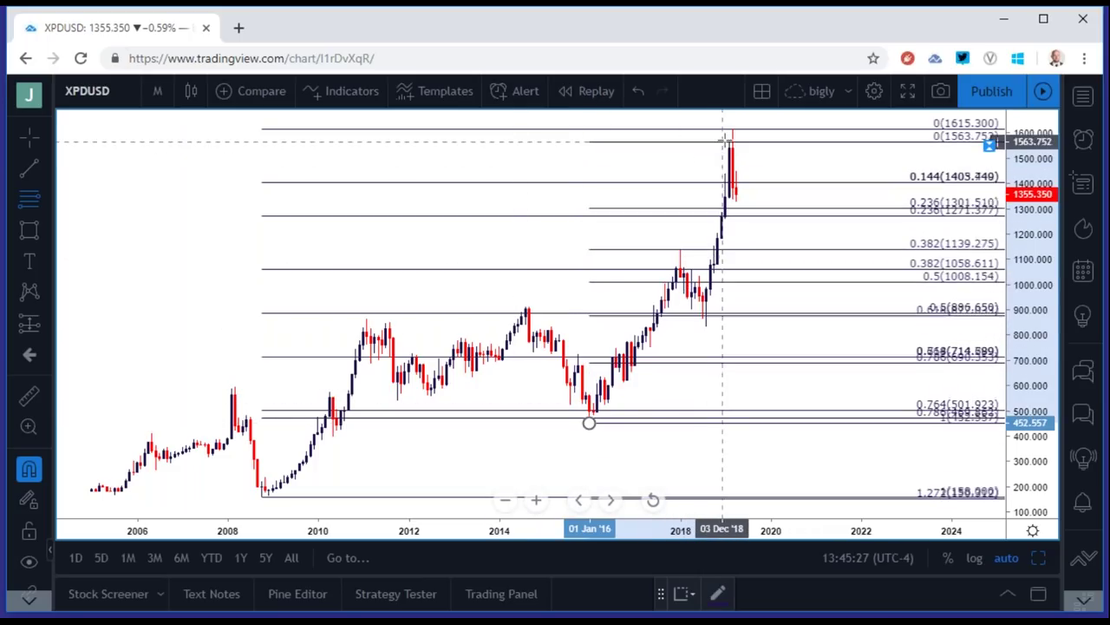
left_click(733, 128)
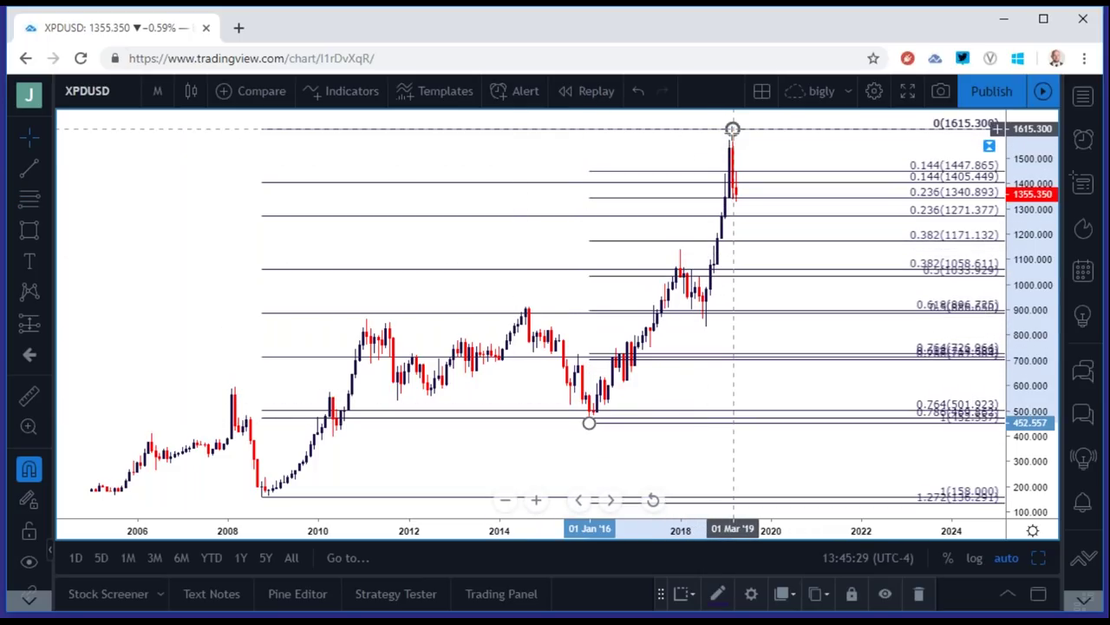
double_click(763, 179)
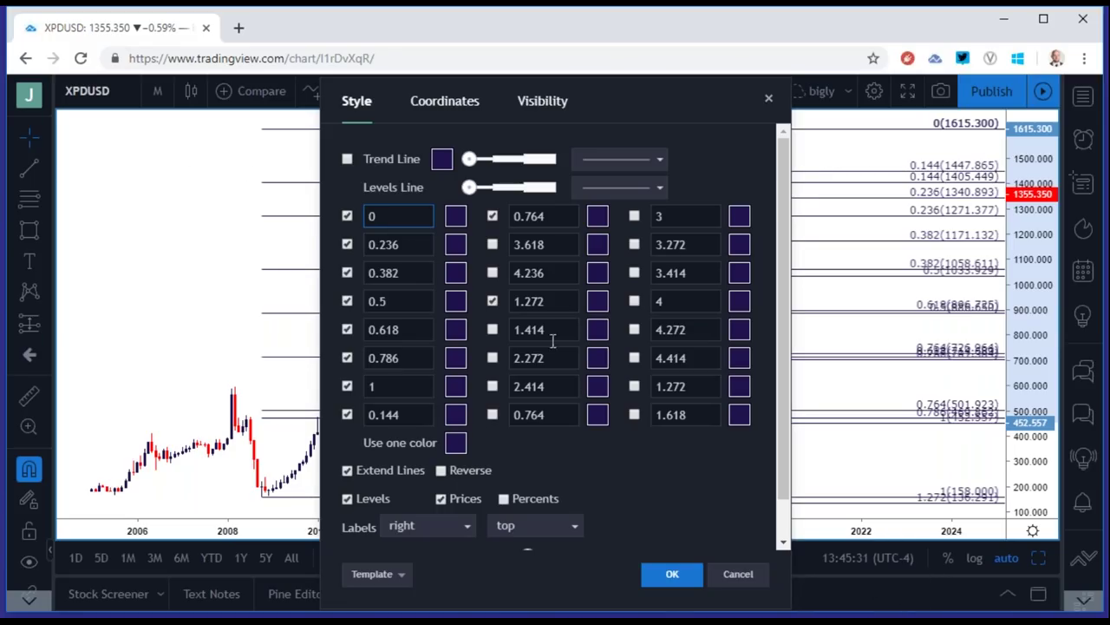
left_click(456, 444)
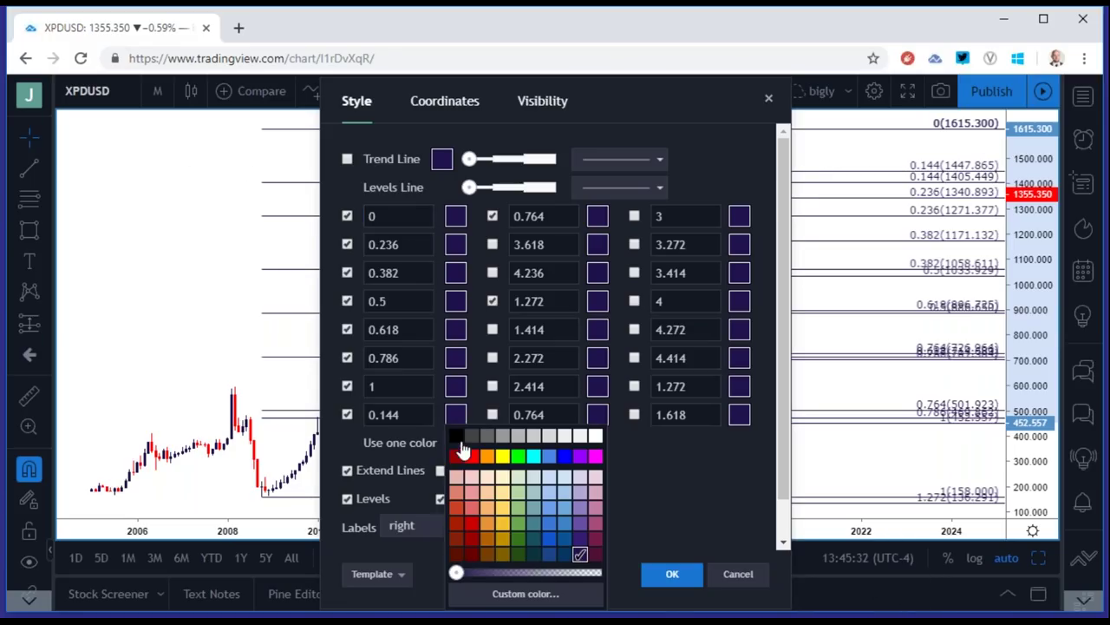
left_click(521, 542)
left_click(672, 573)
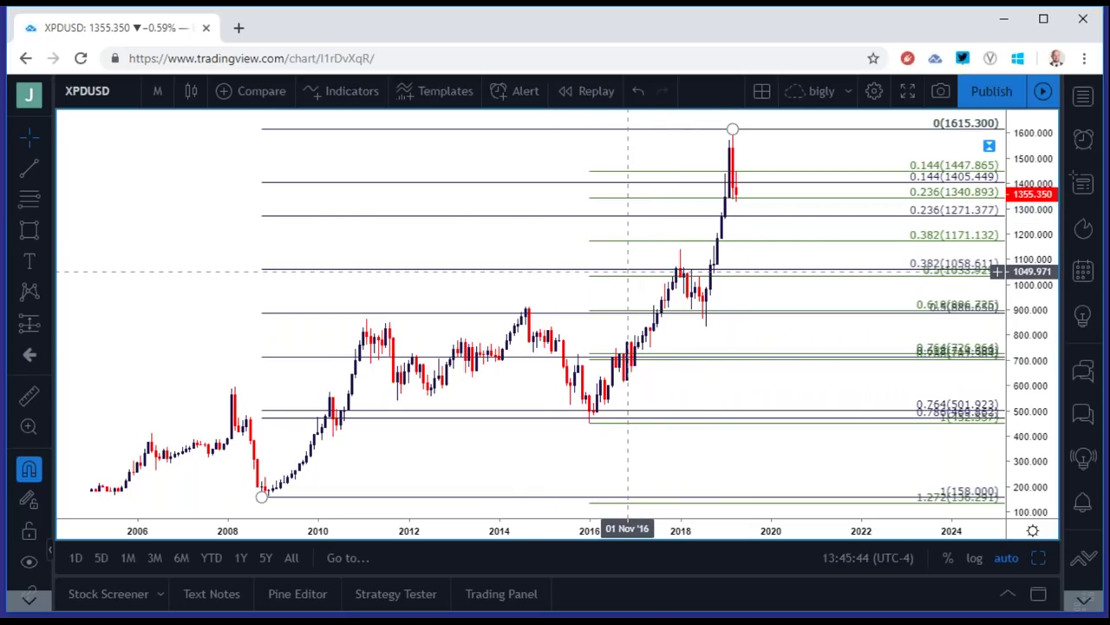
Switch the XPDUSD chart to 1-week candles, then to 1-day candles.
left_click(157, 92)
left_click(210, 421)
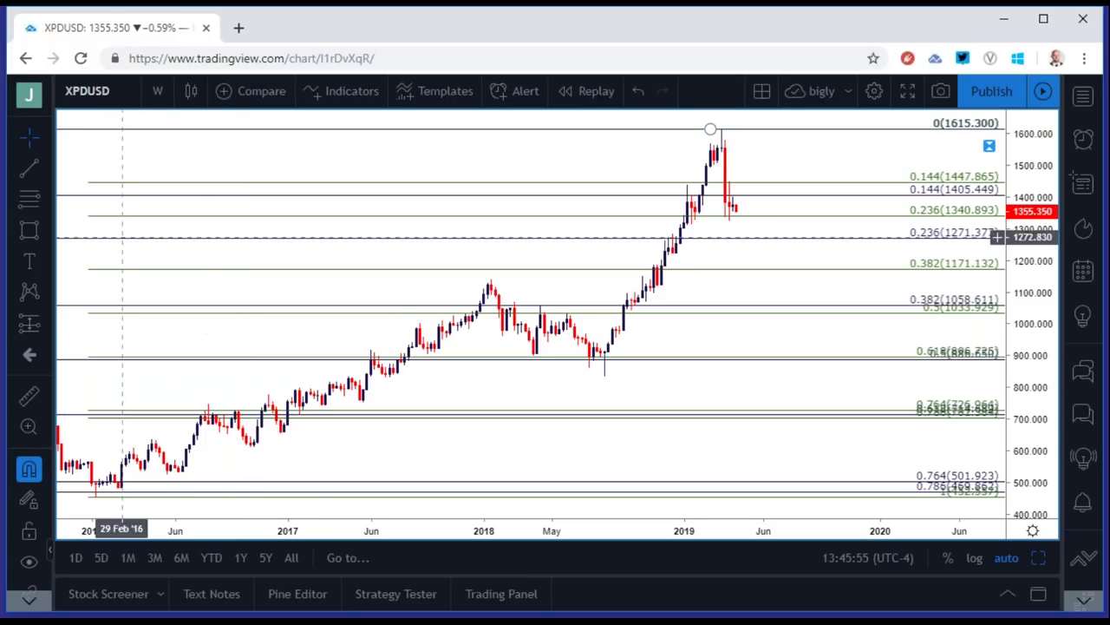
left_click(157, 91)
left_click(181, 393)
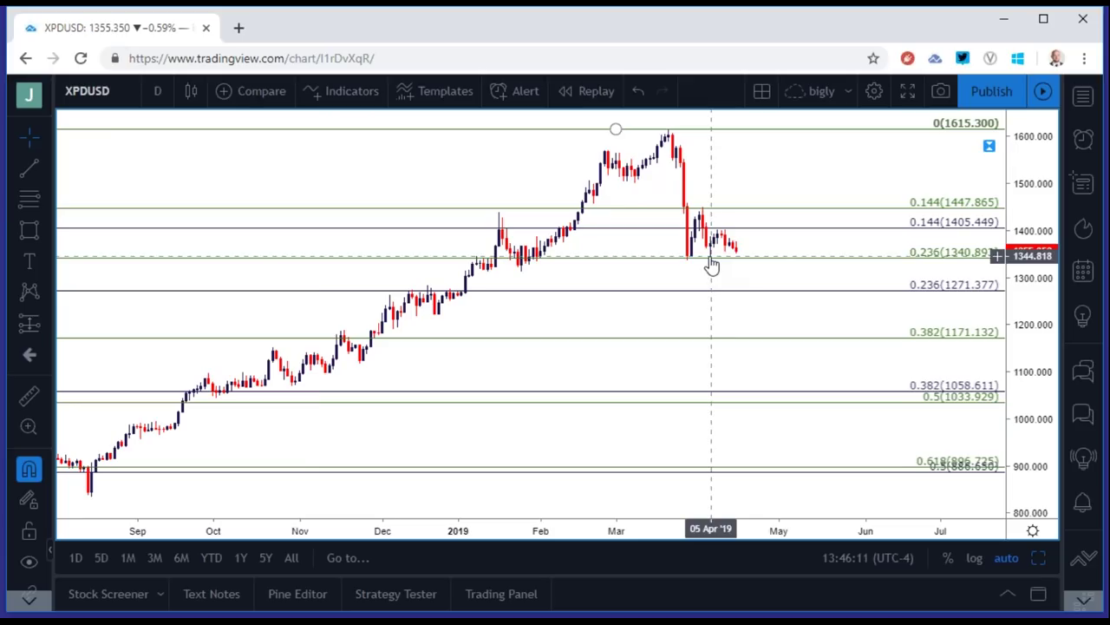
left_click(159, 94)
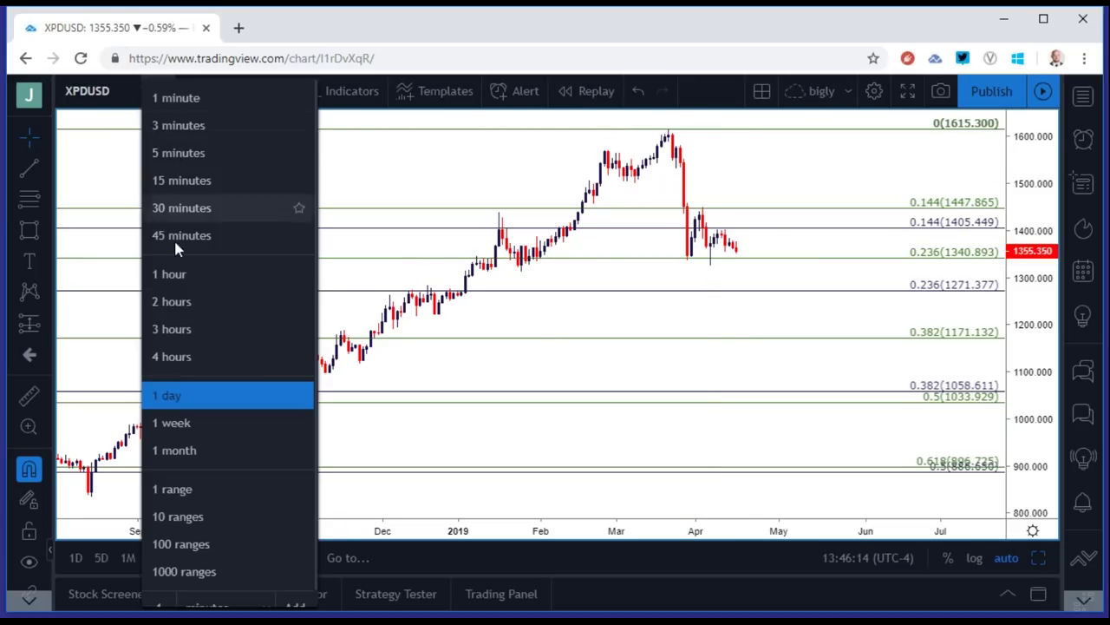
On 4-hour candles, draw a falling trendline from the 3 Apr high to the 11 Apr high.
left_click(183, 356)
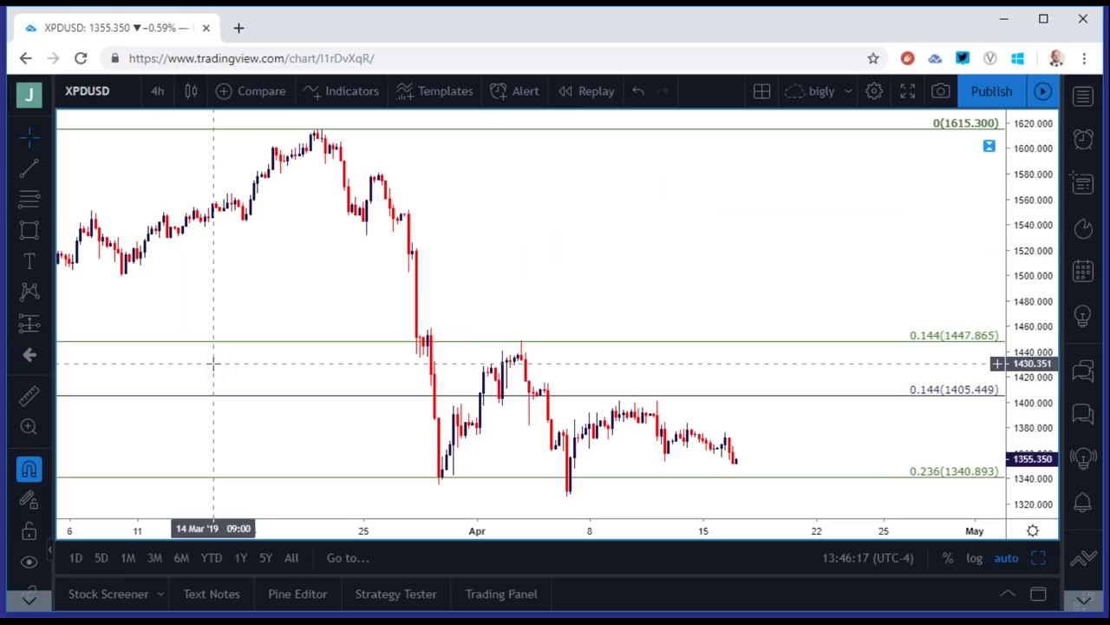
left_click(45, 169)
left_click(108, 140)
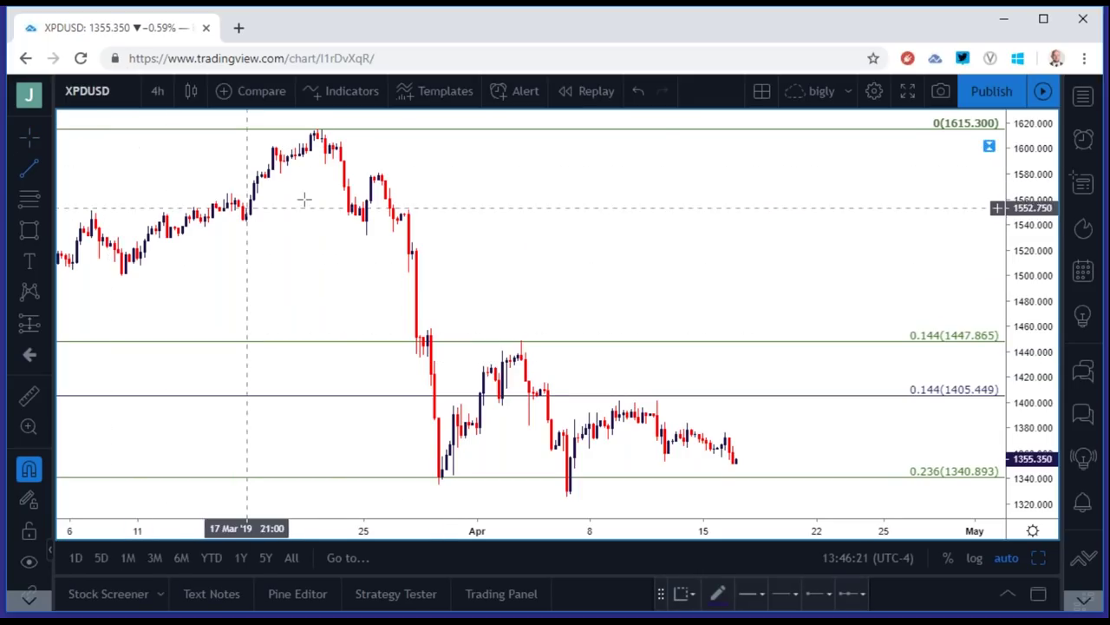
left_click(521, 339)
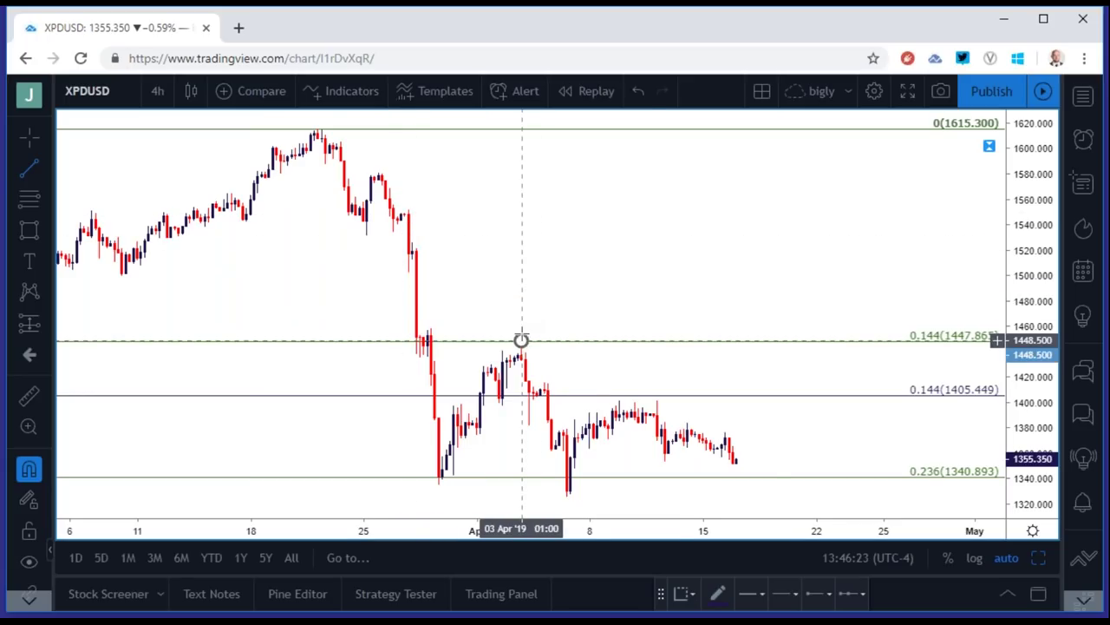
left_click(657, 401)
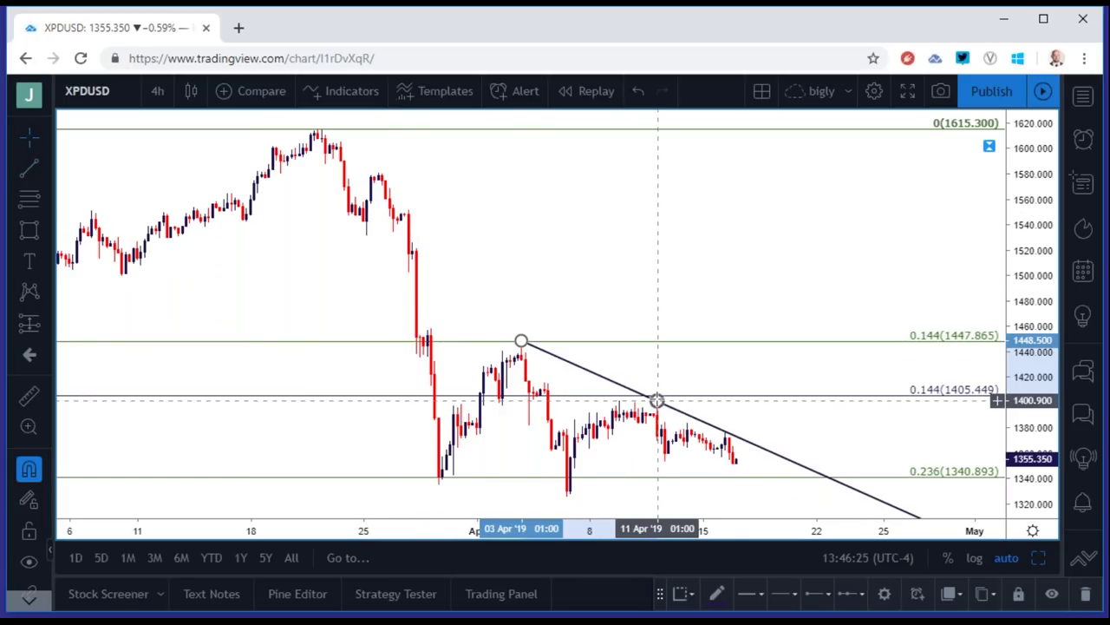
key("Escape")
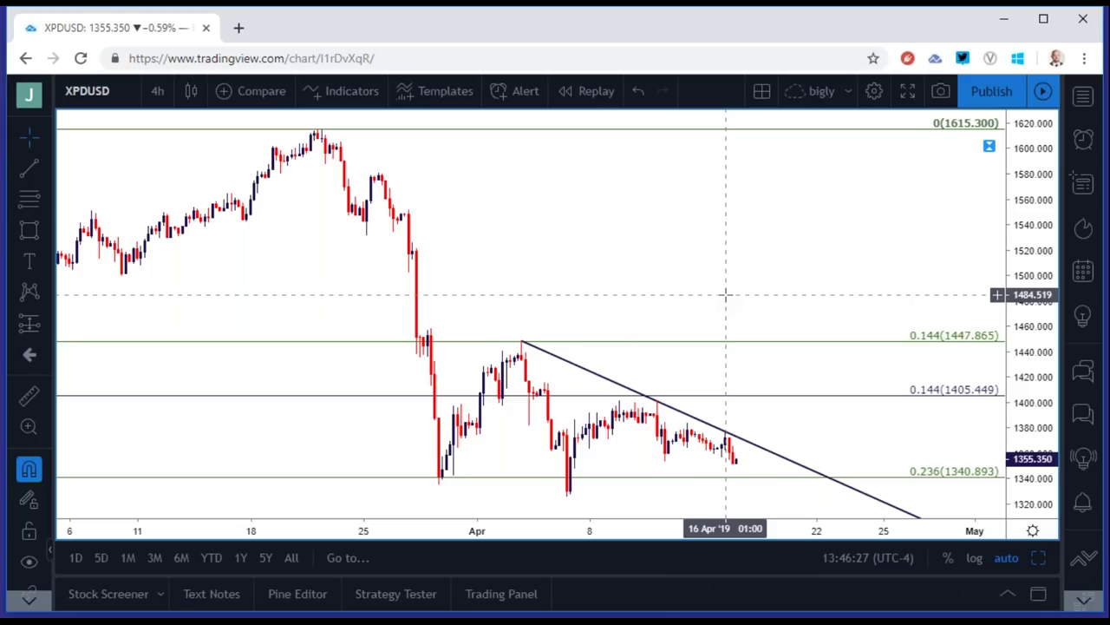
scroll(726, 294, "down", 2)
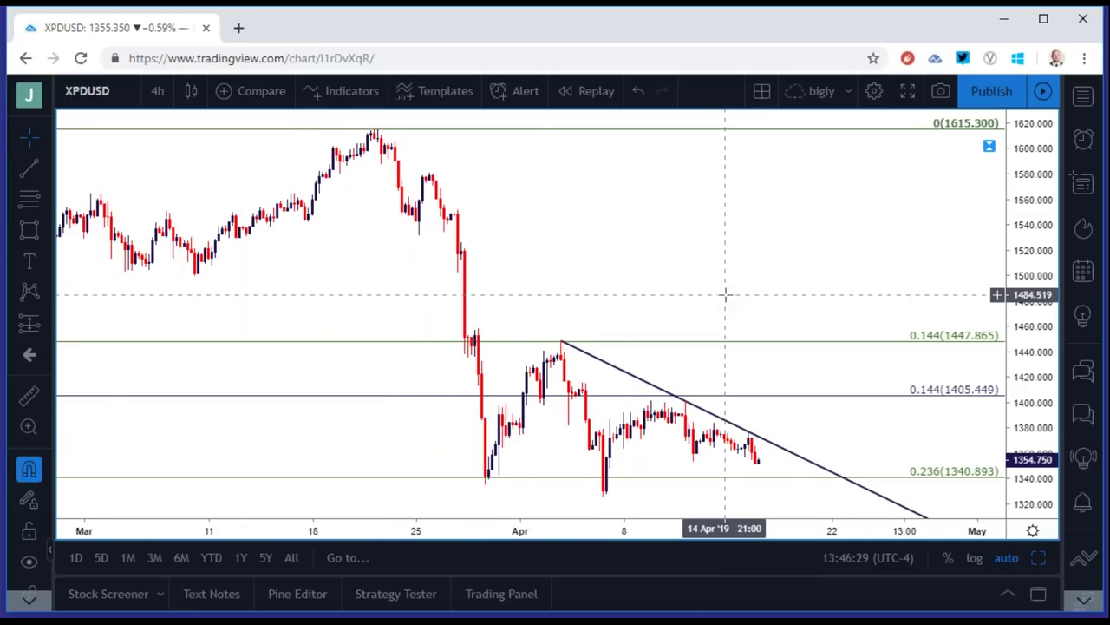
scroll(725, 295, "down", 2)
scroll(726, 335, "down", 2)
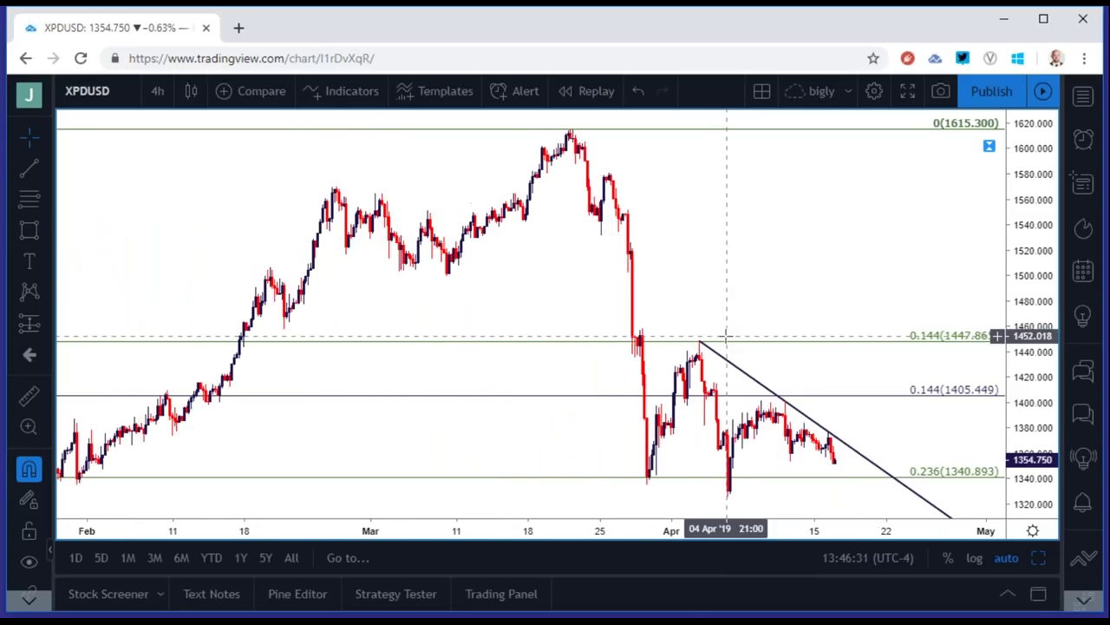
mouse_move(677, 482)
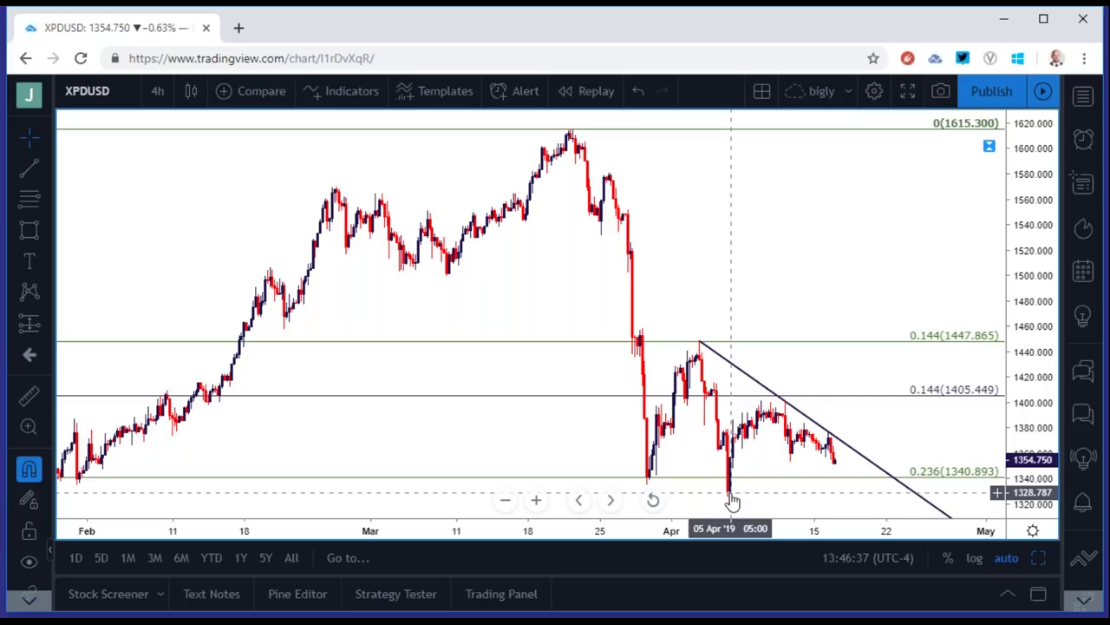
scroll(731, 501, "up", 5)
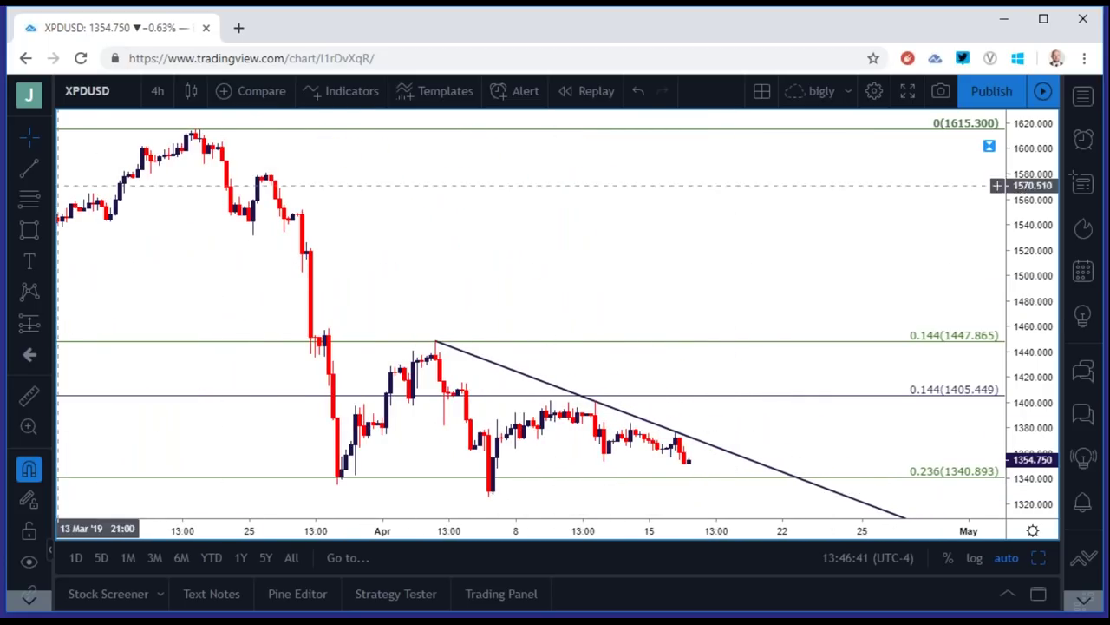
Draw a trendline from the 28 Mar low to the 5 Apr low, then return to daily candles.
left_click(45, 168)
left_click(109, 142)
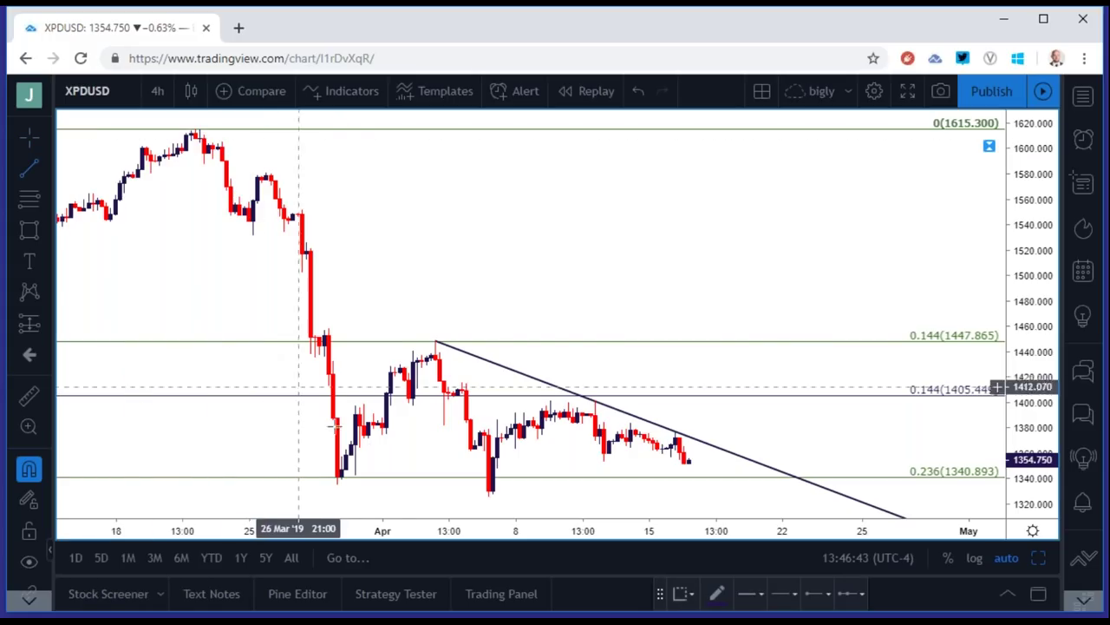
left_click(337, 484)
left_click(491, 496)
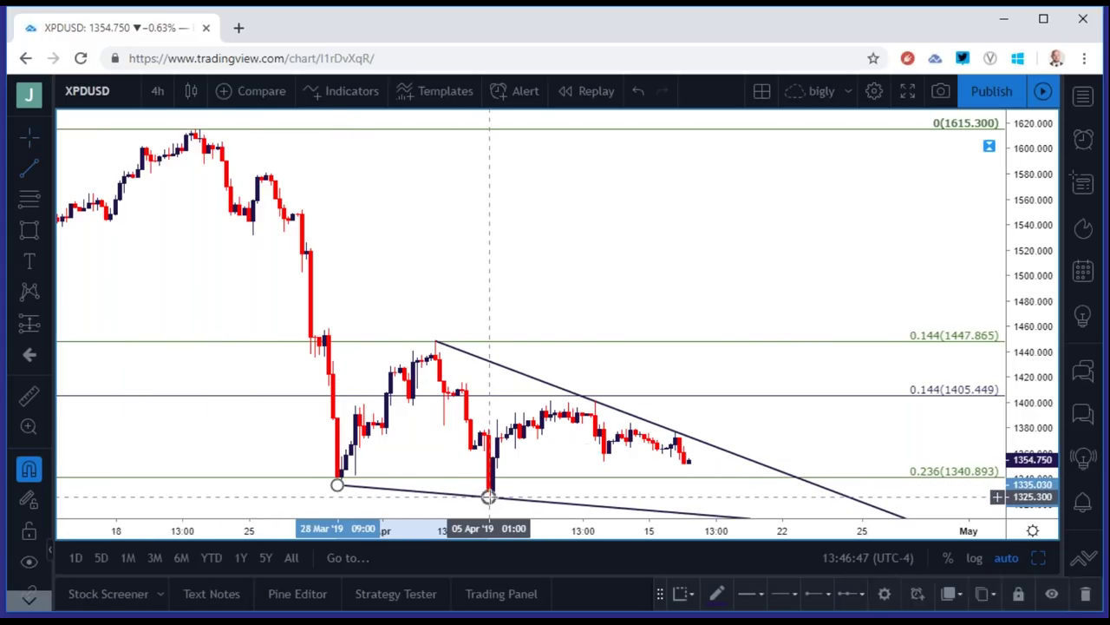
scroll(727, 307, "down", 2)
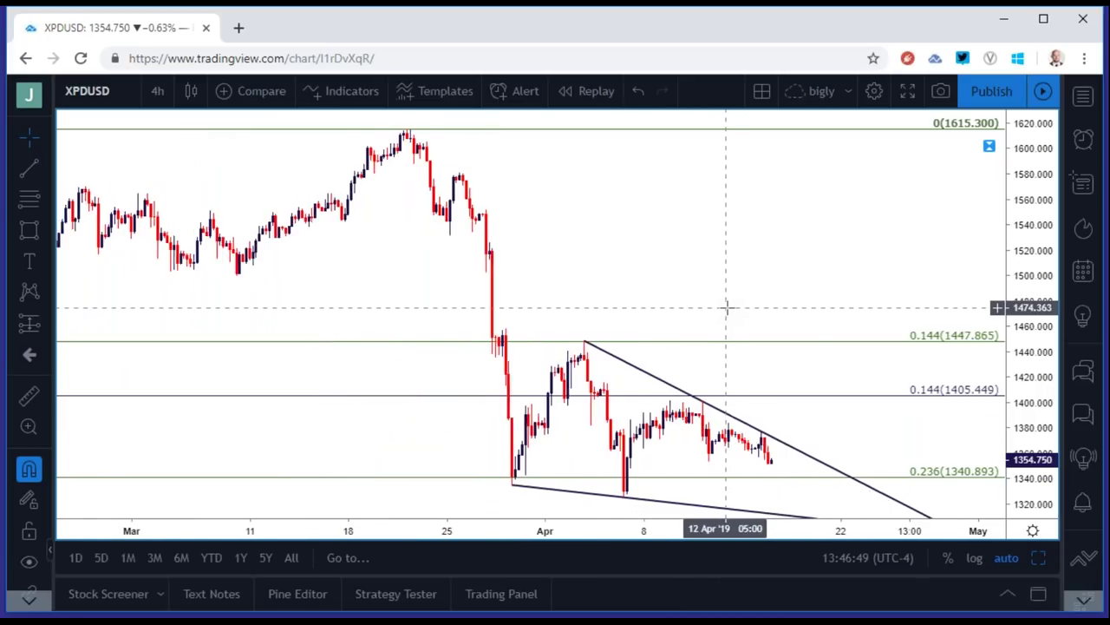
scroll(727, 307, "down", 1)
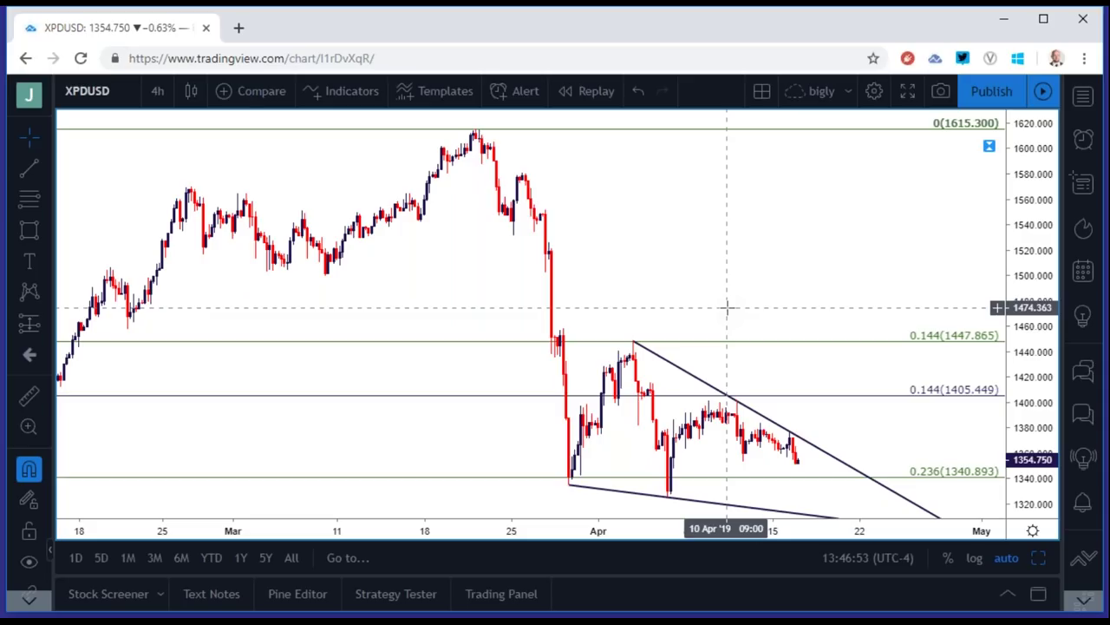
left_click(157, 92)
left_click(185, 401)
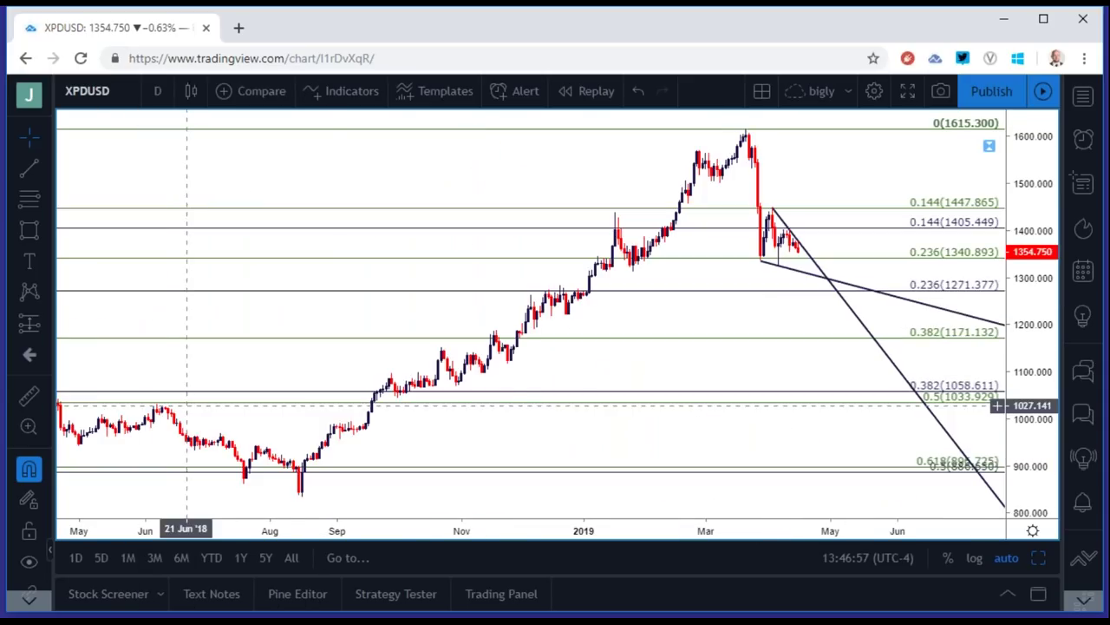
Clone the descending April-high trendline onto the 29 Mar low to form a parallel line.
scroll(322, 396, "down", 1)
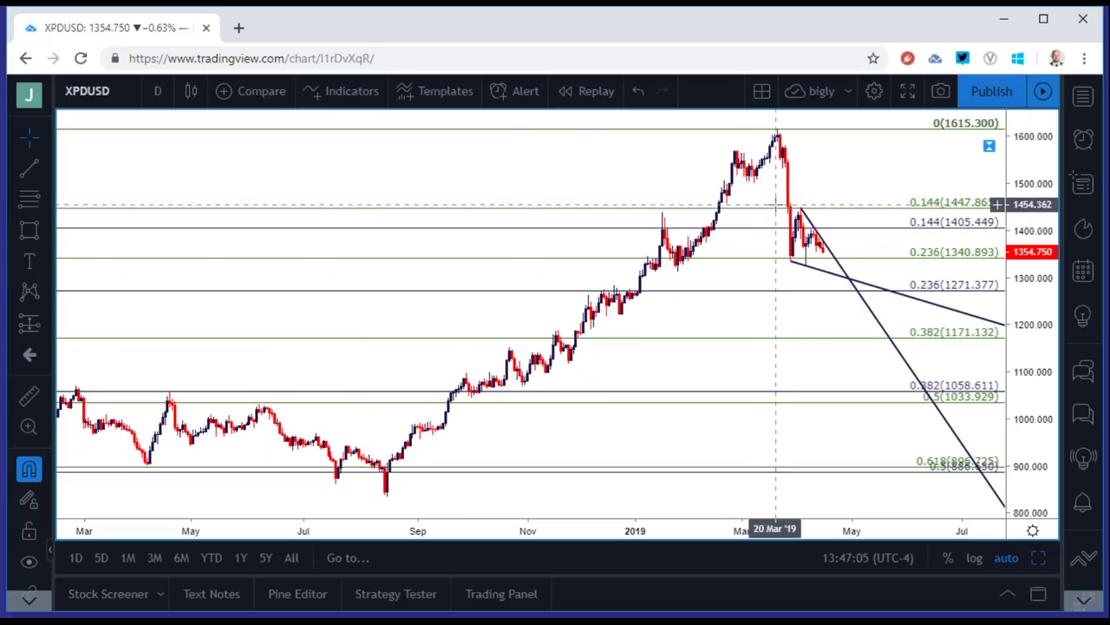
left_click(795, 267)
scroll(795, 267, "up", 5)
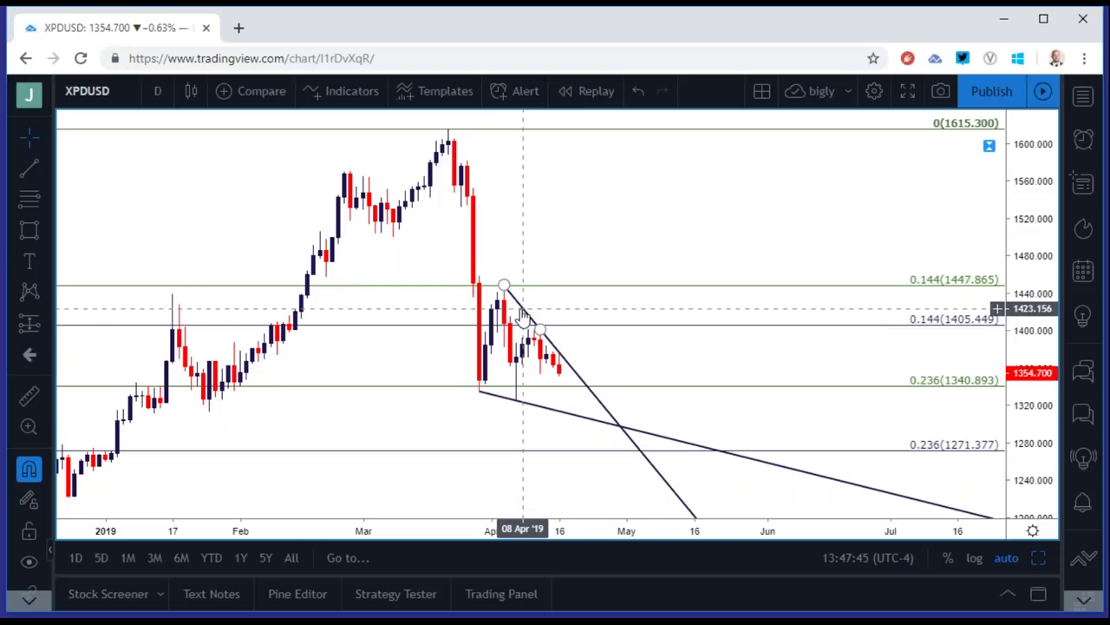
left_click_drag(523, 317, 489, 421)
left_click(615, 128)
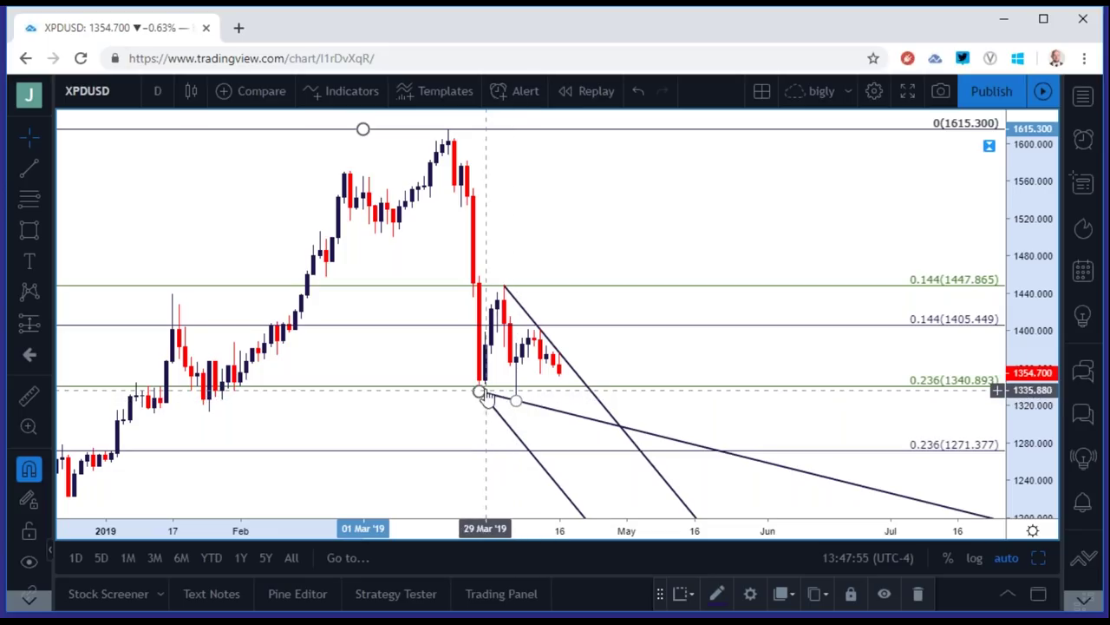
double_click(538, 407)
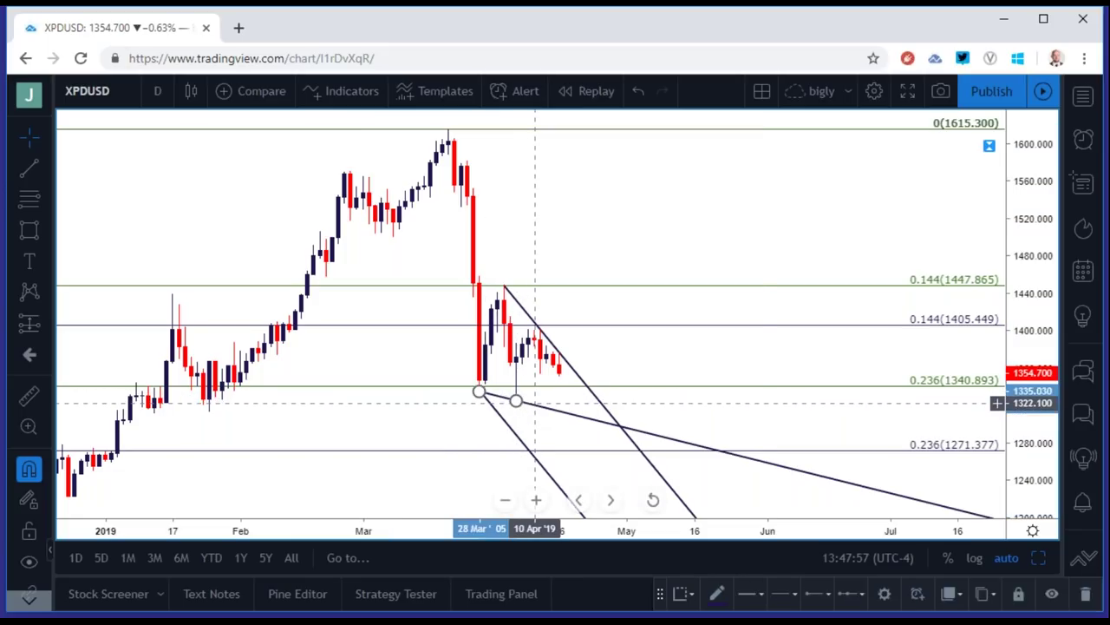
Recolour the cloned lower trendline red and zoom out the daily chart.
left_click(515, 182)
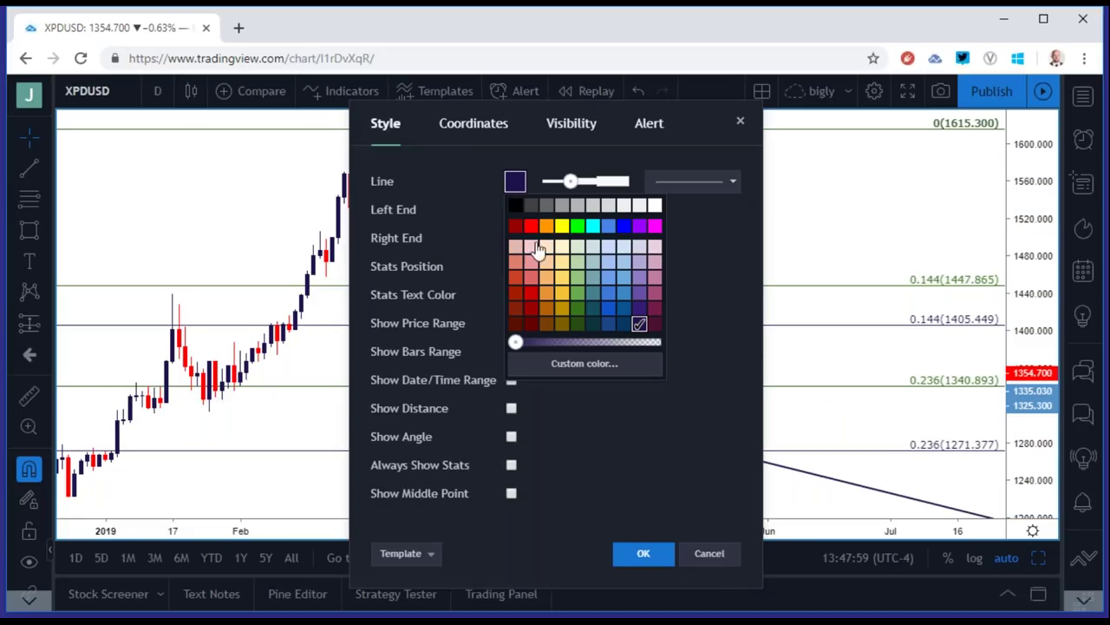
key("Escape")
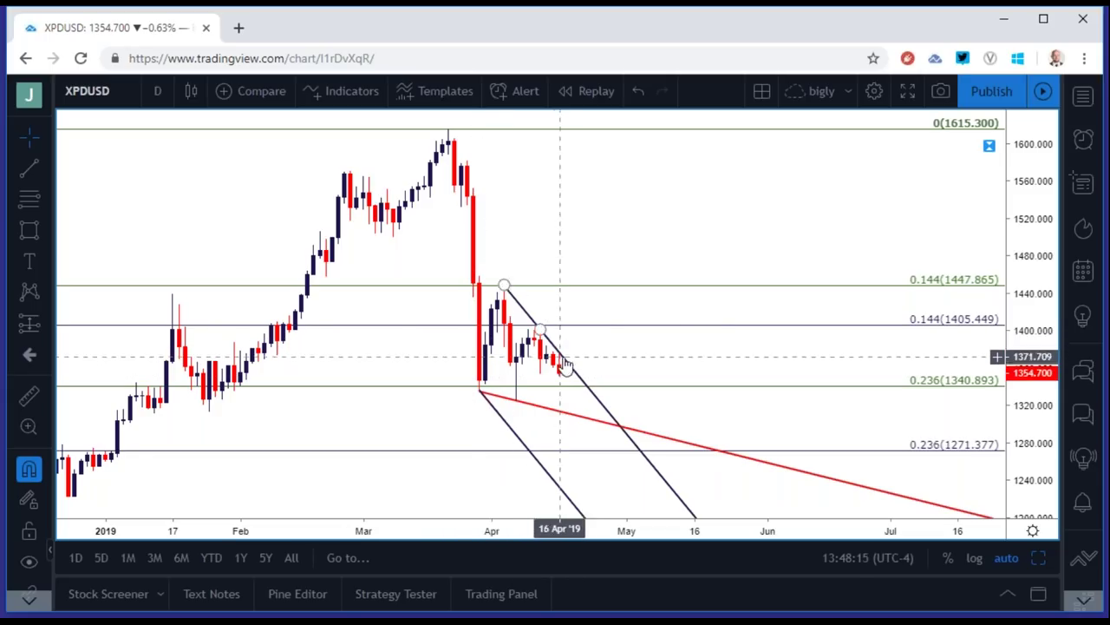
scroll(570, 373, "down", 1)
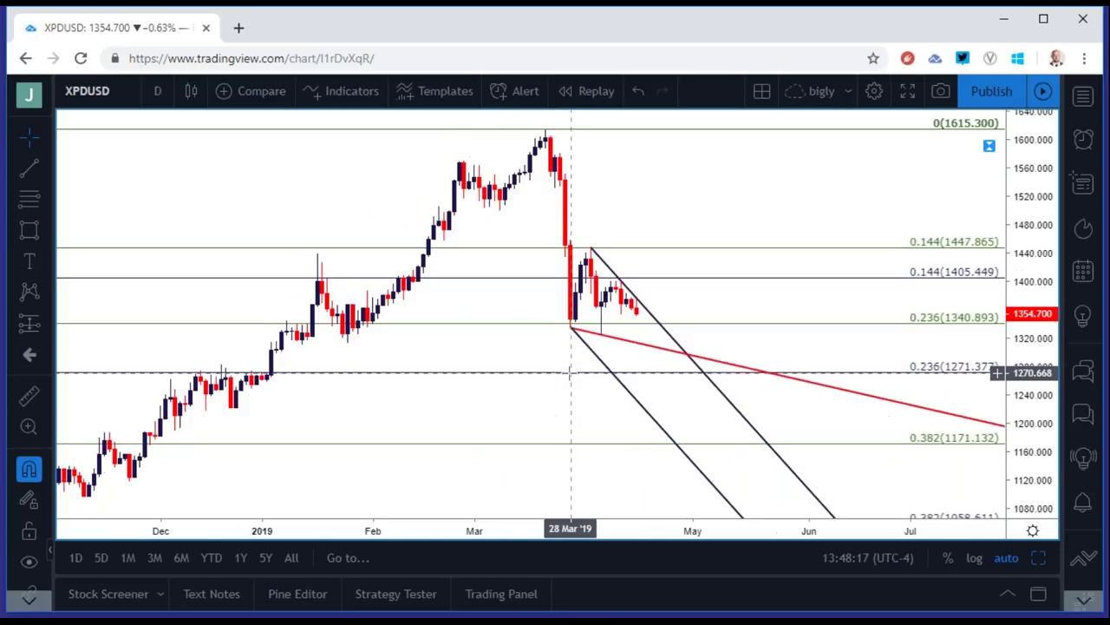
scroll(570, 373, "down", 2)
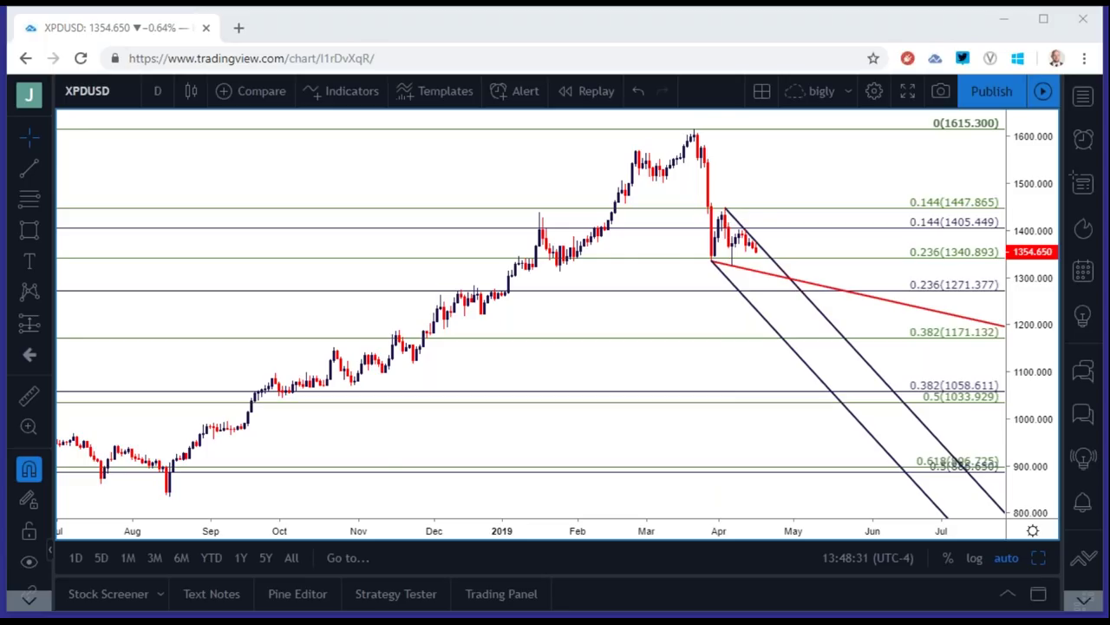
left_click(101, 83)
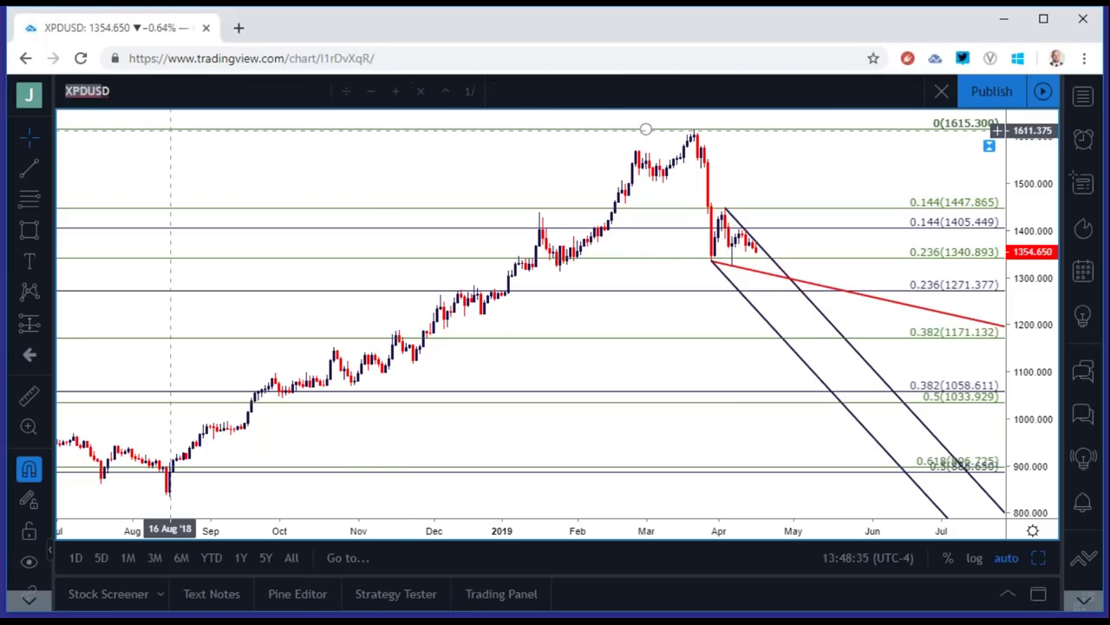
Search for AUDJPY and load the FX_IDC:AUDJPY daily chart.
type("p")
type("AUDJPD")
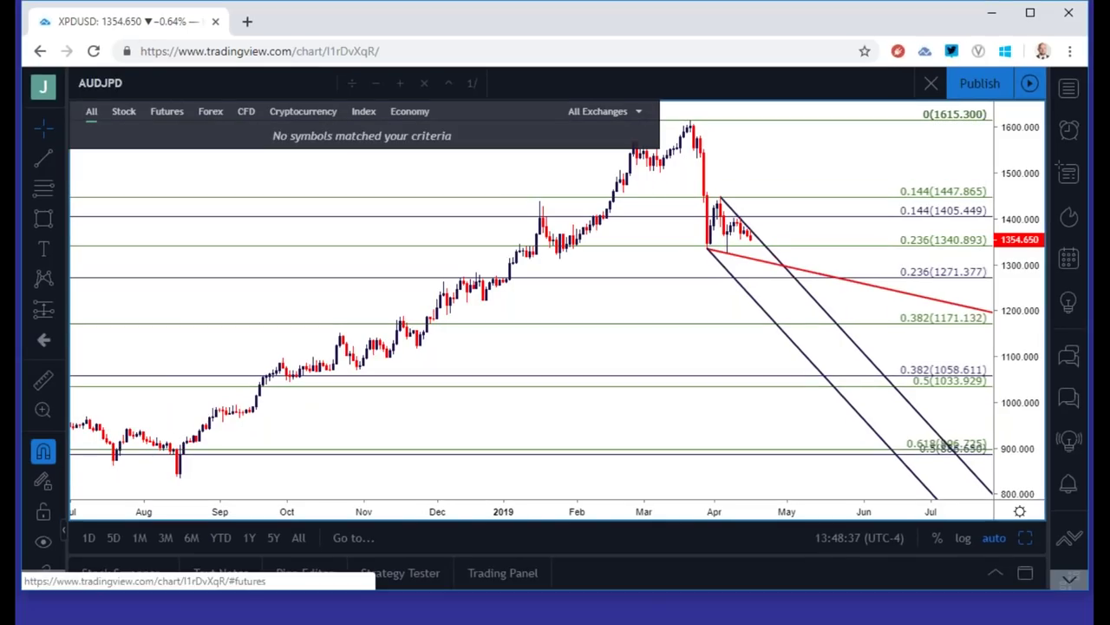
key("BackSpace")
type("Y")
key("Return")
key("Down")
key("Down")
key("Down")
key("Return")
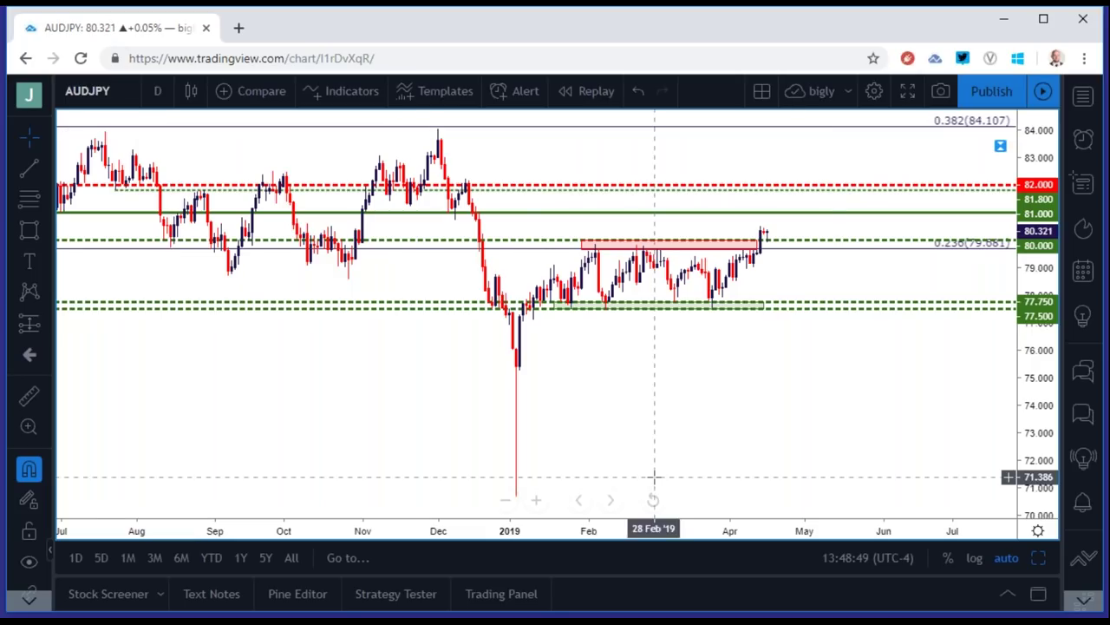
Toggle the four-chart layout and back, then inspect the red zone and green 77.500–77.750 support band.
left_click(1039, 560)
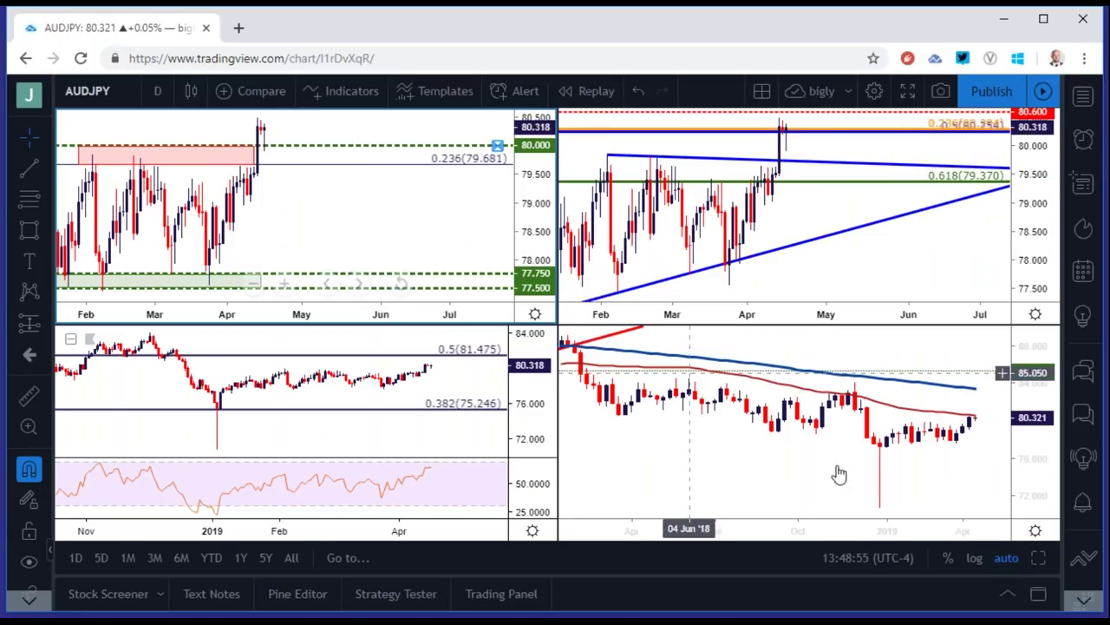
left_click(1038, 559)
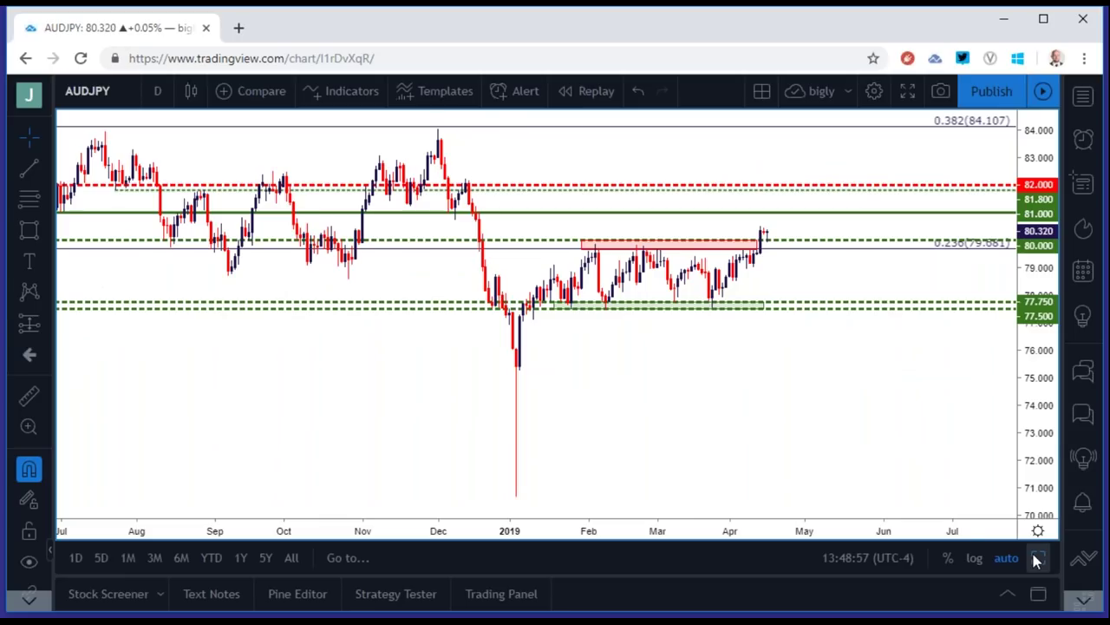
scroll(800, 418, "up", 2)
scroll(800, 418, "up", 1)
scroll(800, 419, "up", 1)
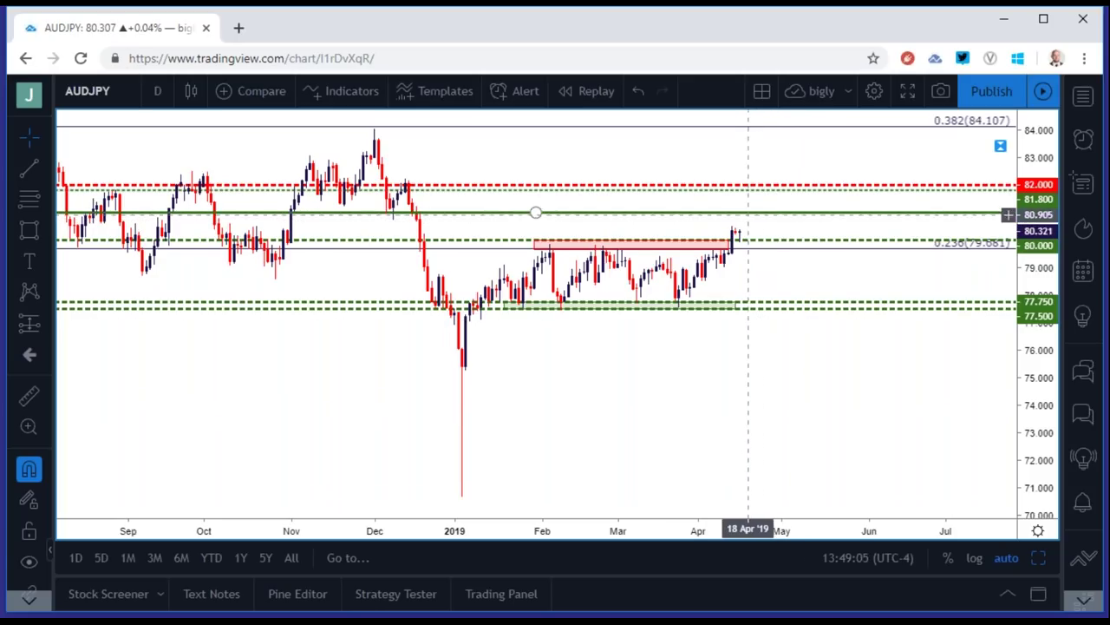
left_click(737, 245)
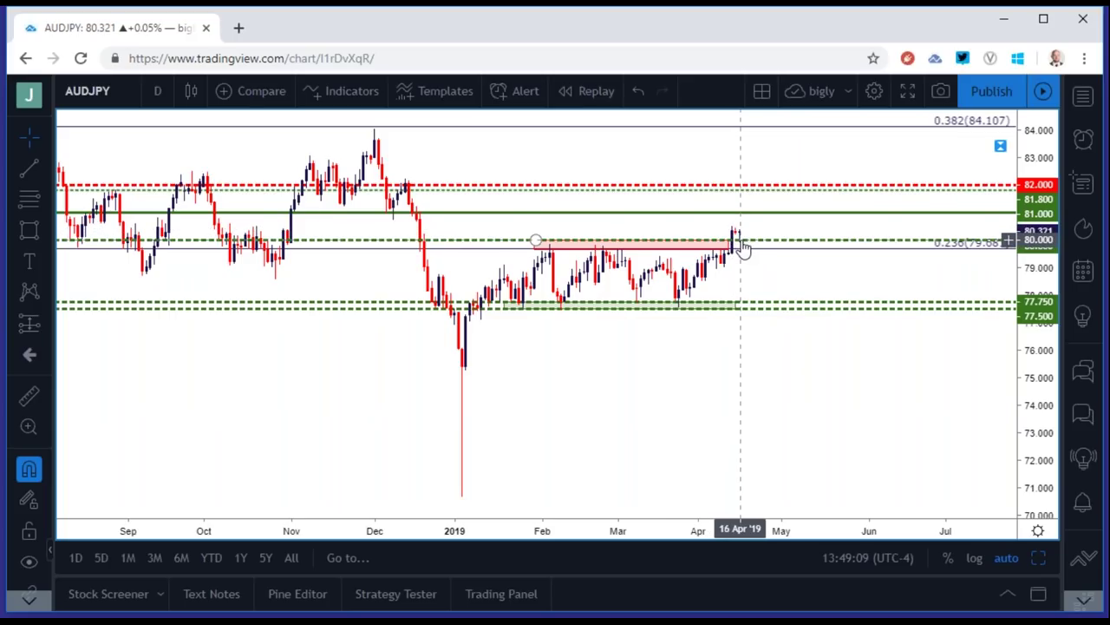
left_click(744, 276)
left_click(552, 247)
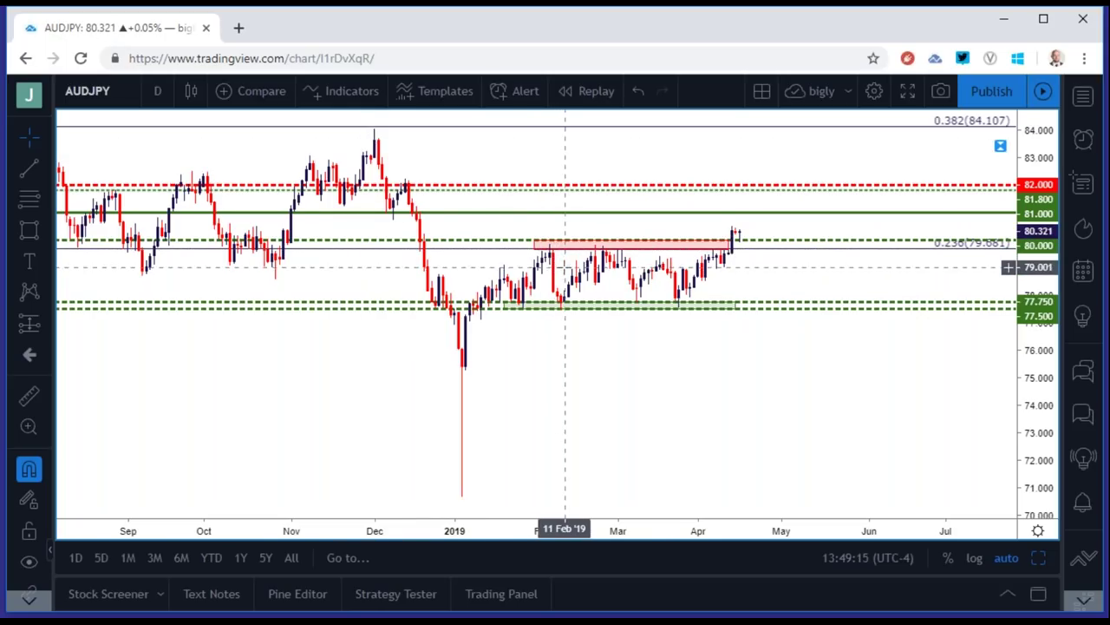
scroll(560, 253, "up", 3)
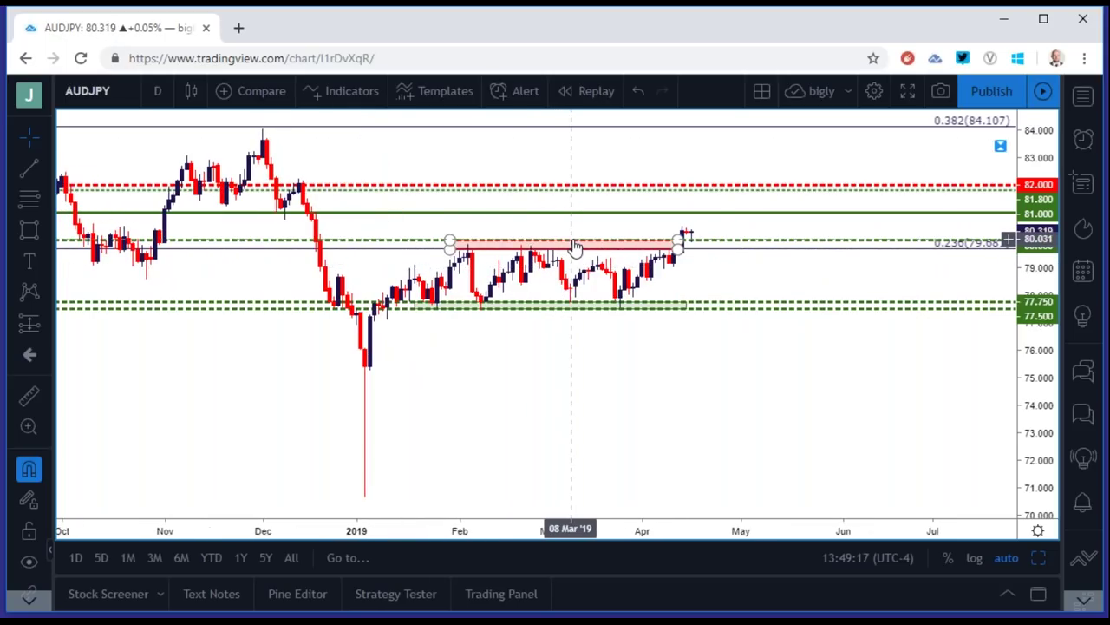
left_click(574, 307)
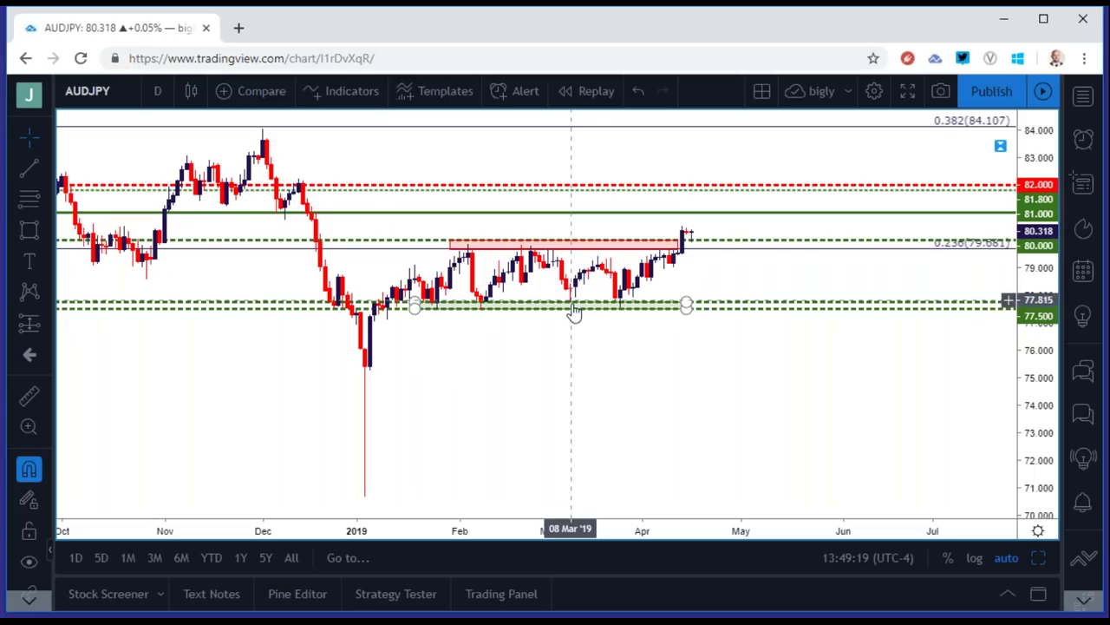
left_click(573, 316)
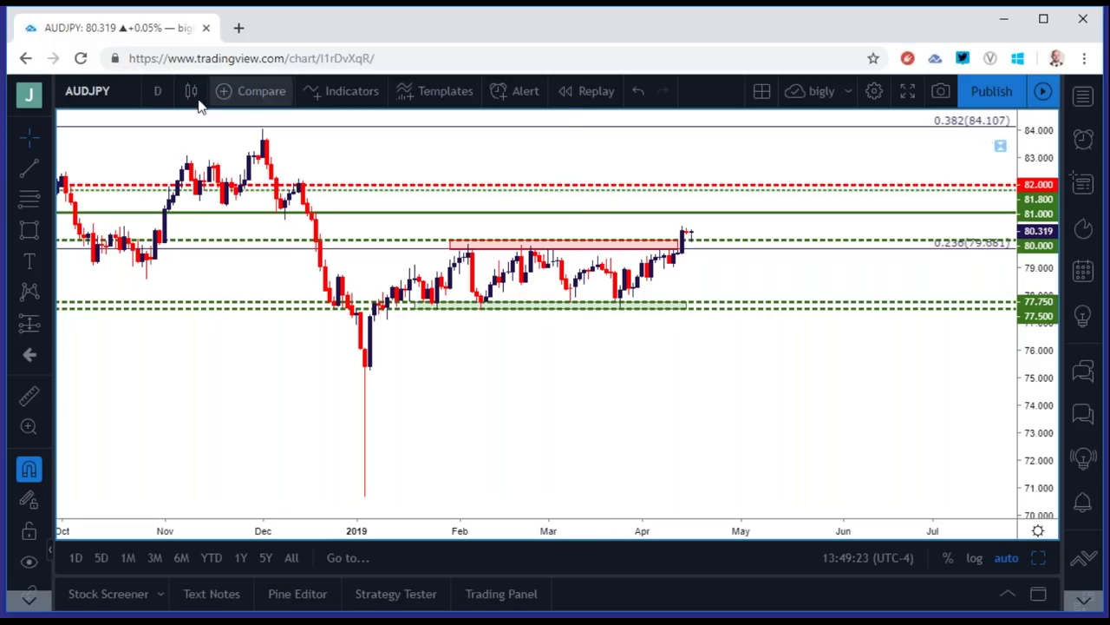
Switch AUDJPY to 4-hour candles.
left_click(152, 92)
left_click(171, 358)
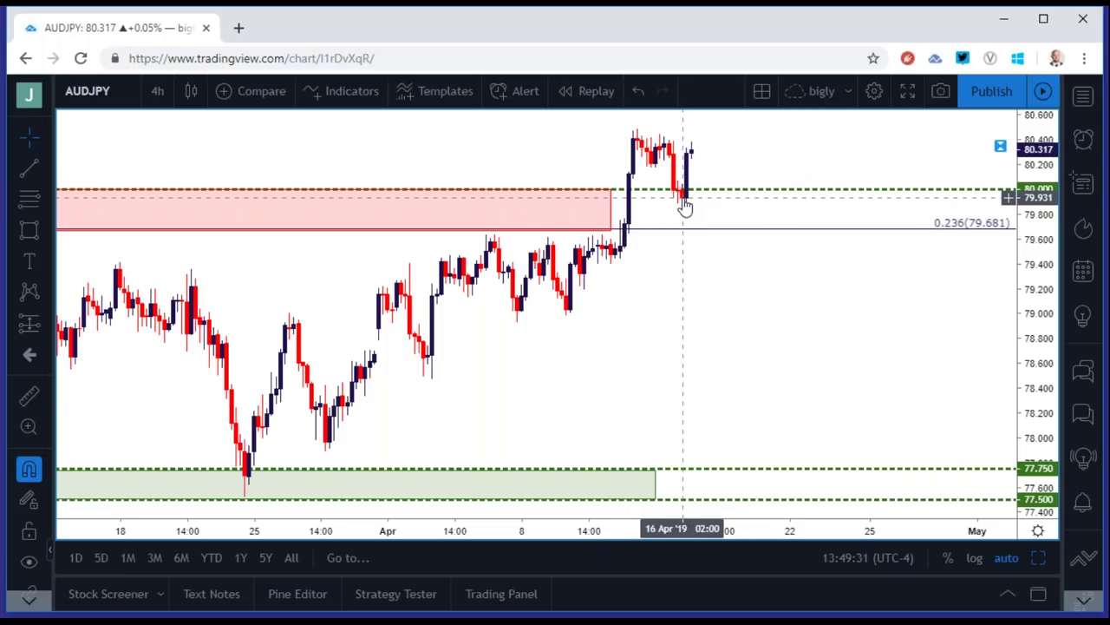
scroll(702, 150, "down", 3)
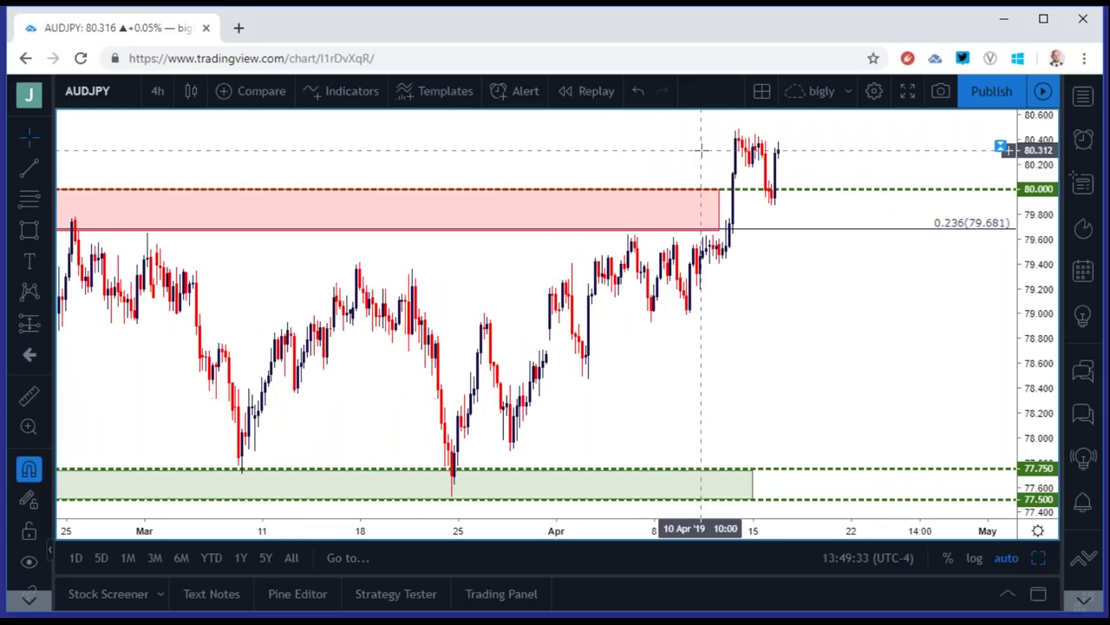
Stretch the pink resistance rectangle right into late April and nudge its lower edge up.
left_click(716, 189)
left_click_drag(719, 191, 928, 191)
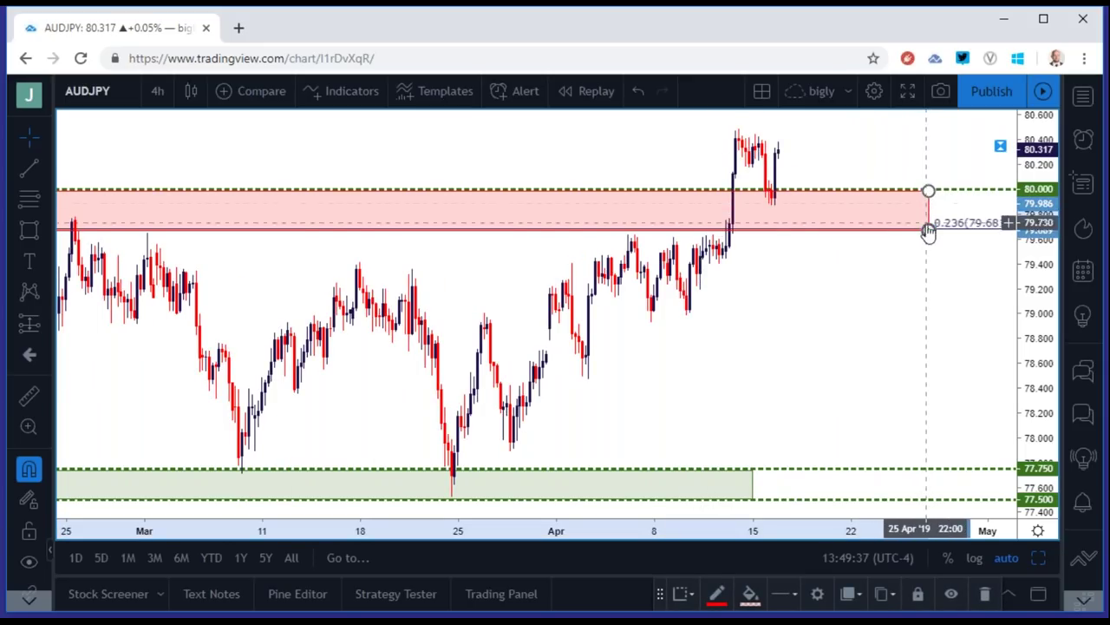
left_click_drag(929, 230, 926, 228)
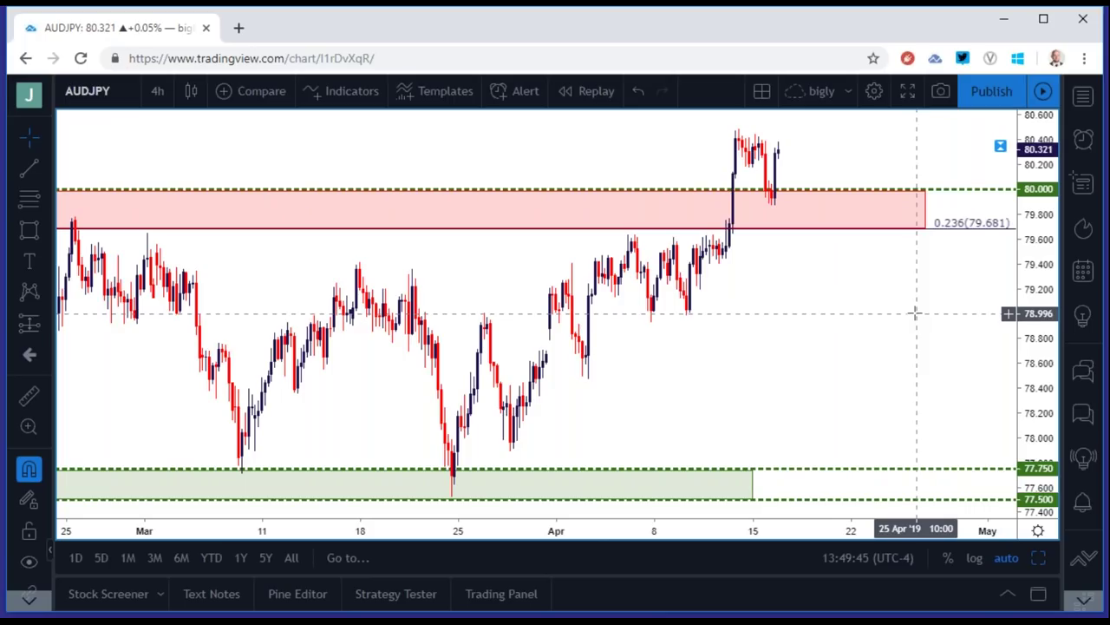
scroll(916, 312, "down", 5)
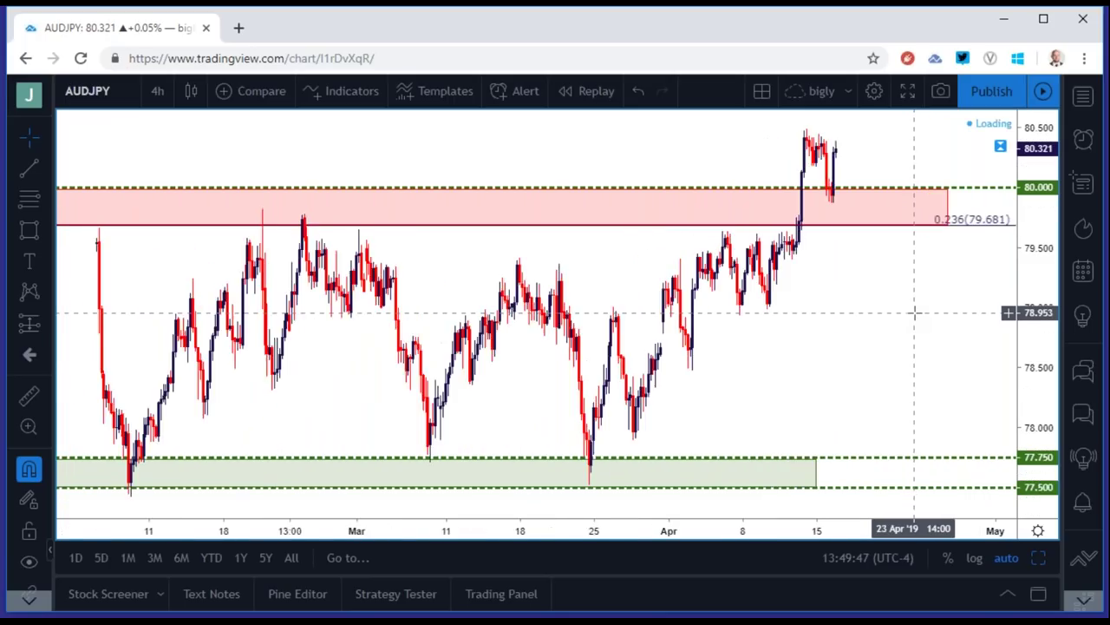
scroll(915, 312, "down", 3)
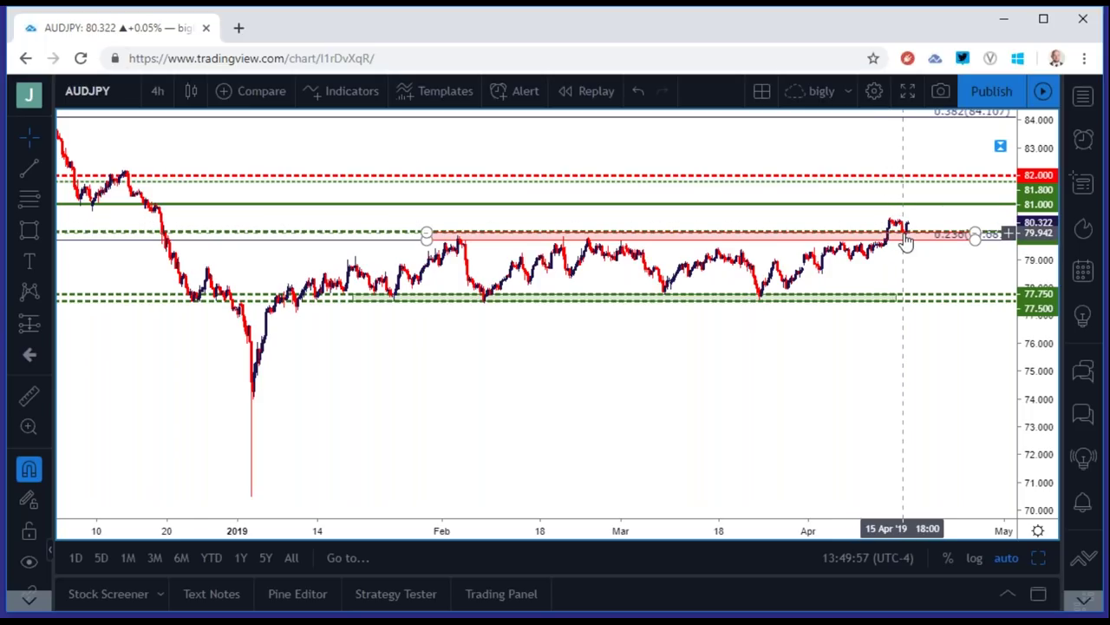
scroll(906, 241, "up", 3)
scroll(906, 241, "down", 3)
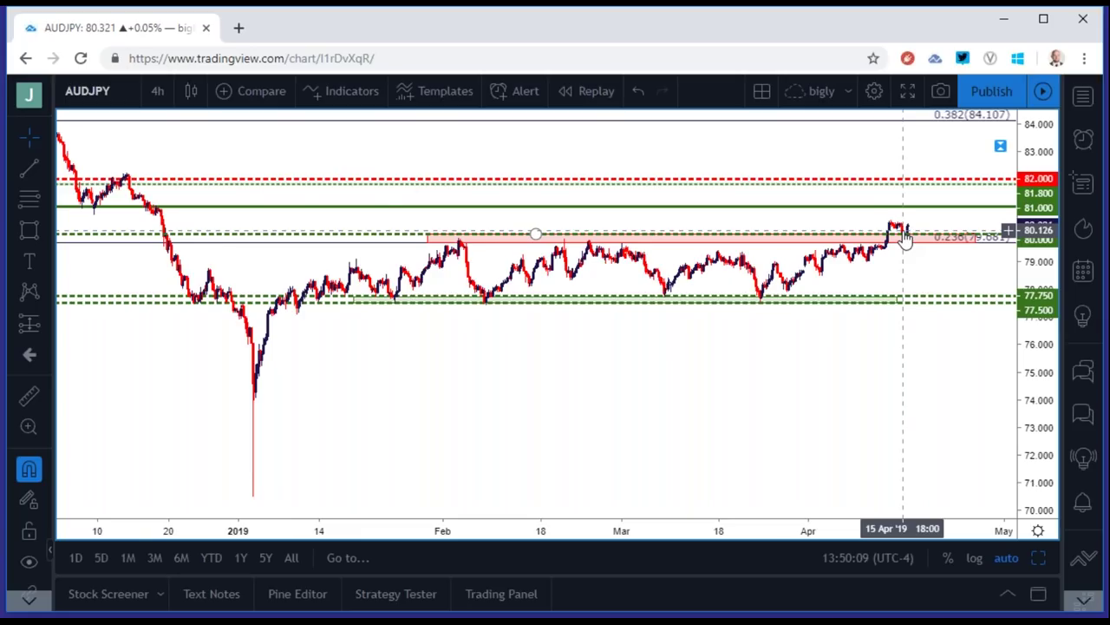
scroll(905, 238, "up", 5)
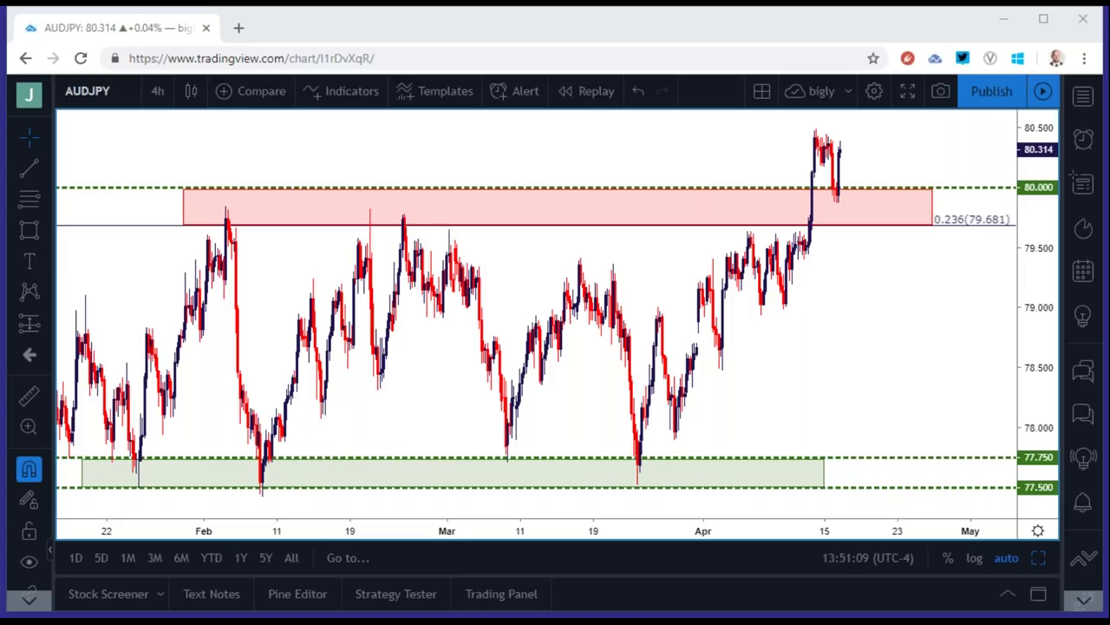
left_click(110, 90)
Replace AUDJPY with EURJPY in the symbol box to load its 4-hour chart.
double_click(110, 90)
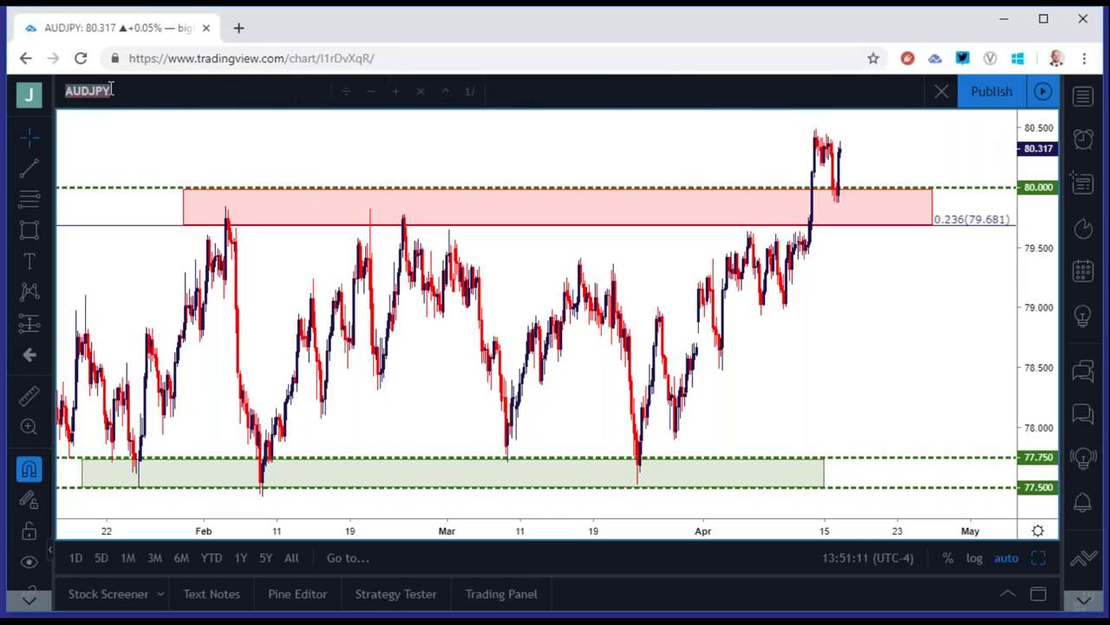
type("EURJPY")
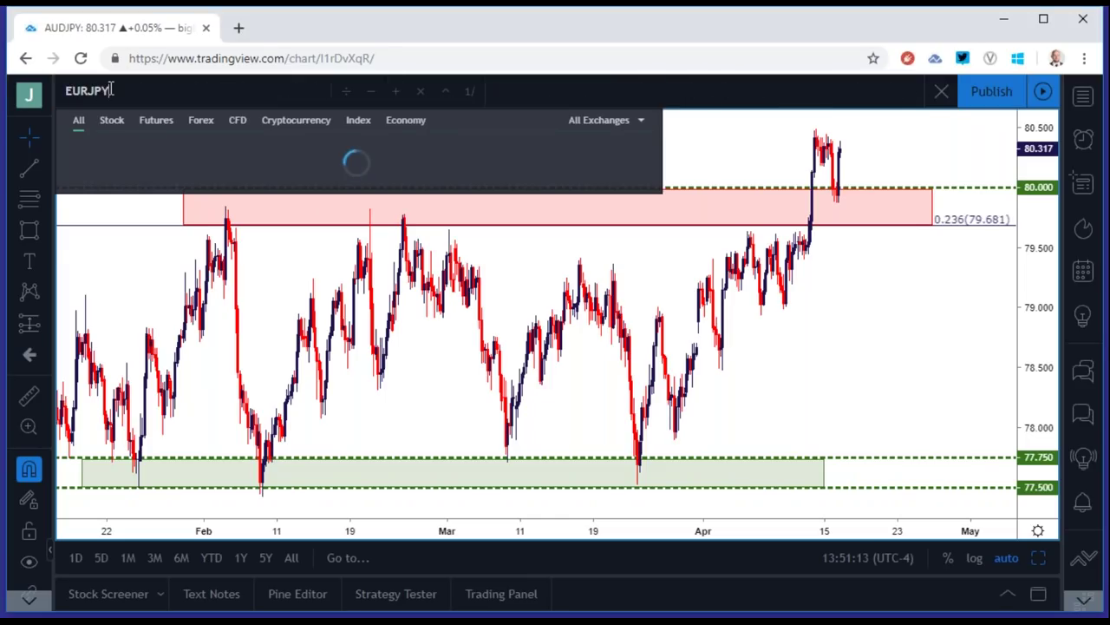
key("Return")
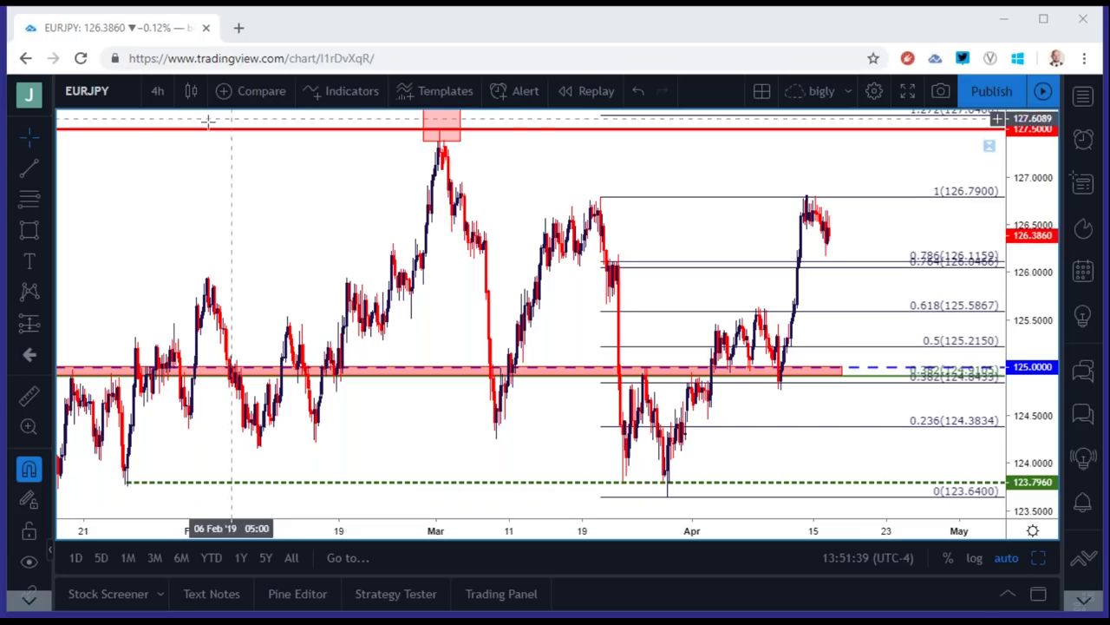
left_click(125, 94)
Load TVC:GOLD from the symbol search and zoom out the 4-hour chart.
type("GOLD")
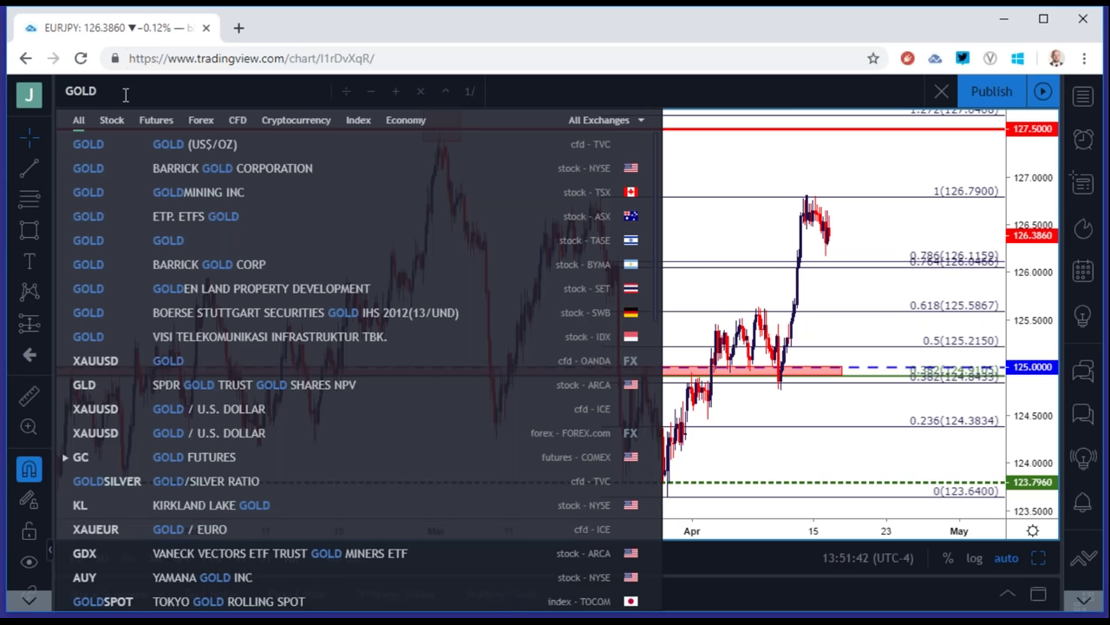
key("Down")
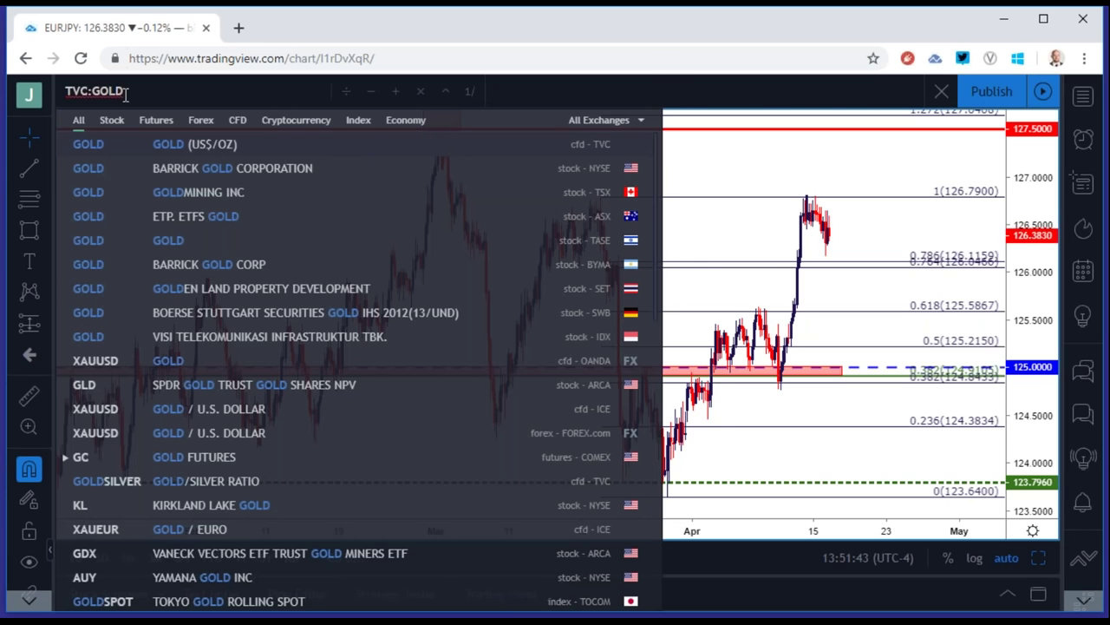
key("Return")
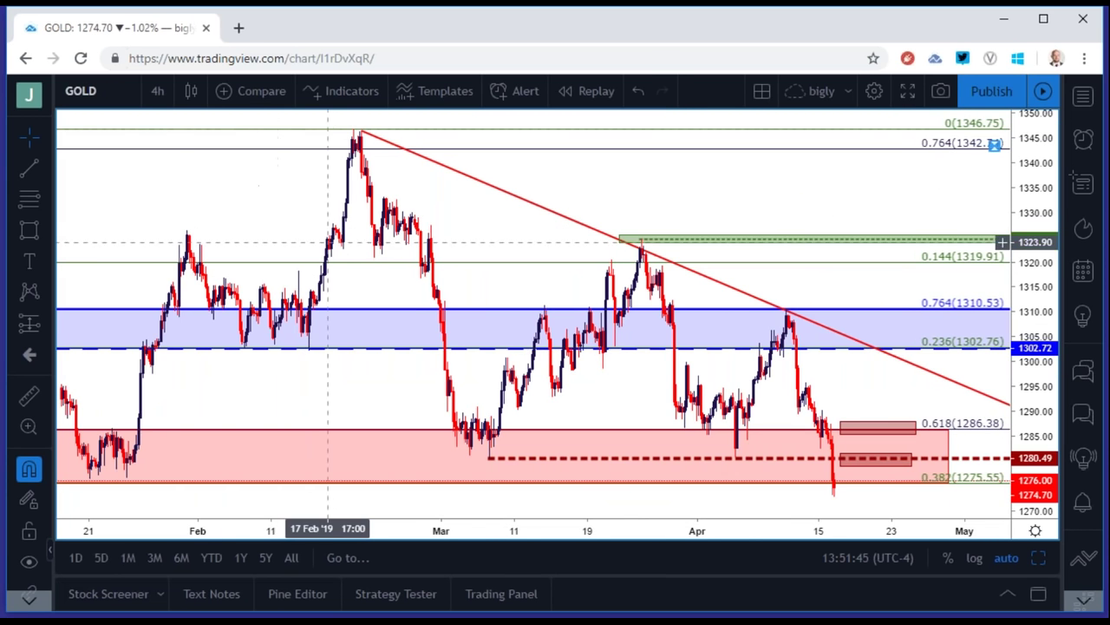
scroll(341, 253, "down", 3)
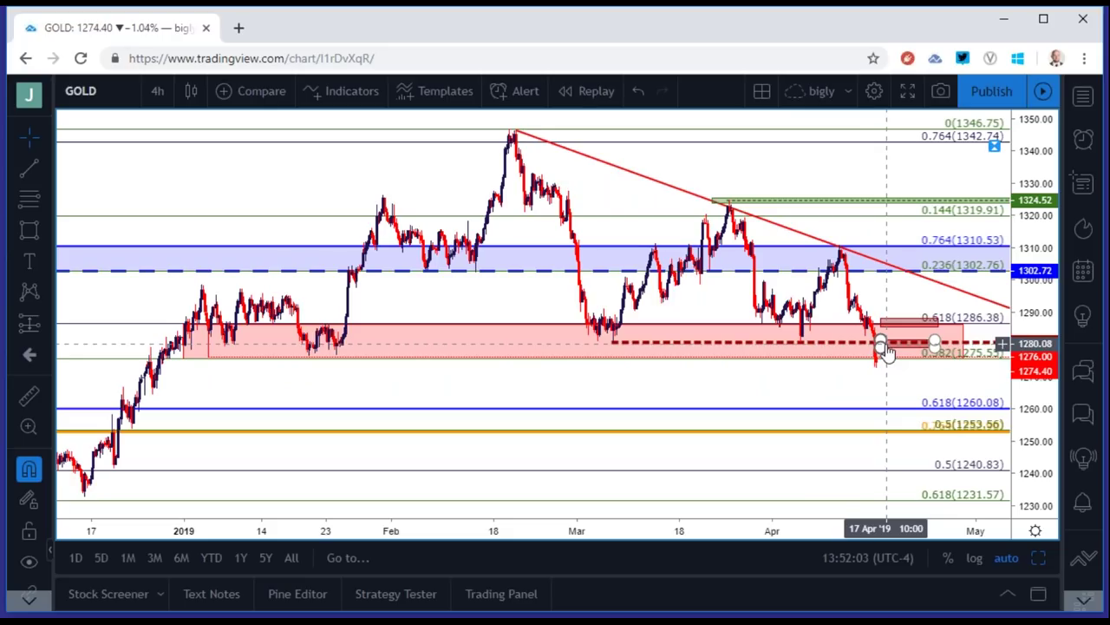
left_click(153, 88)
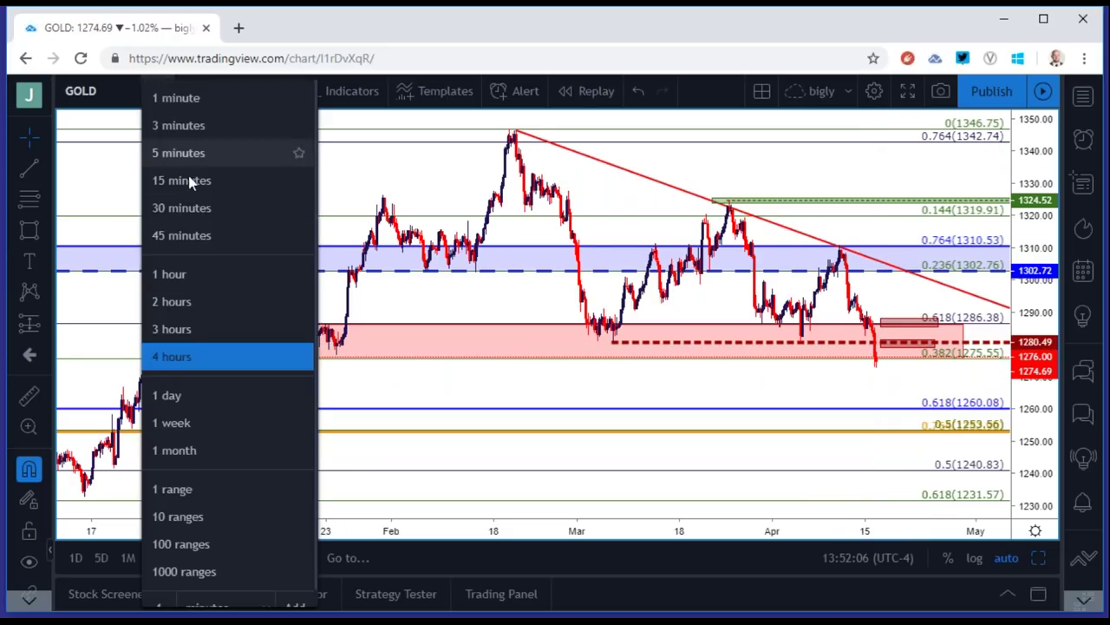
Switch gold to the 2-hour chart and delete the dark red box near 1280.
left_click(209, 301)
scroll(347, 333, "up", 3)
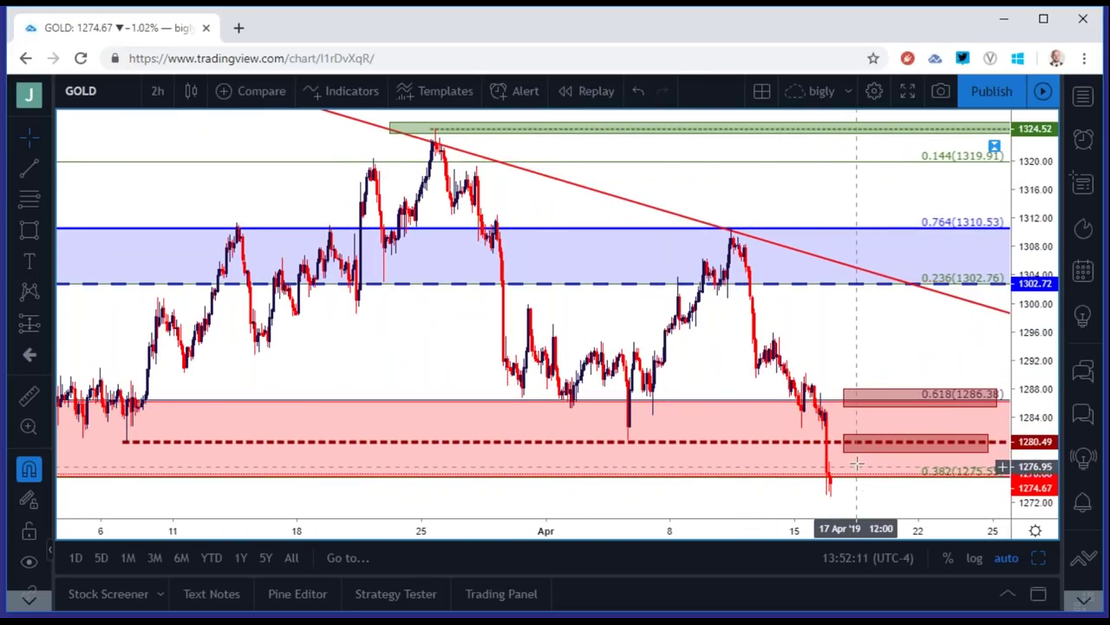
key("Delete")
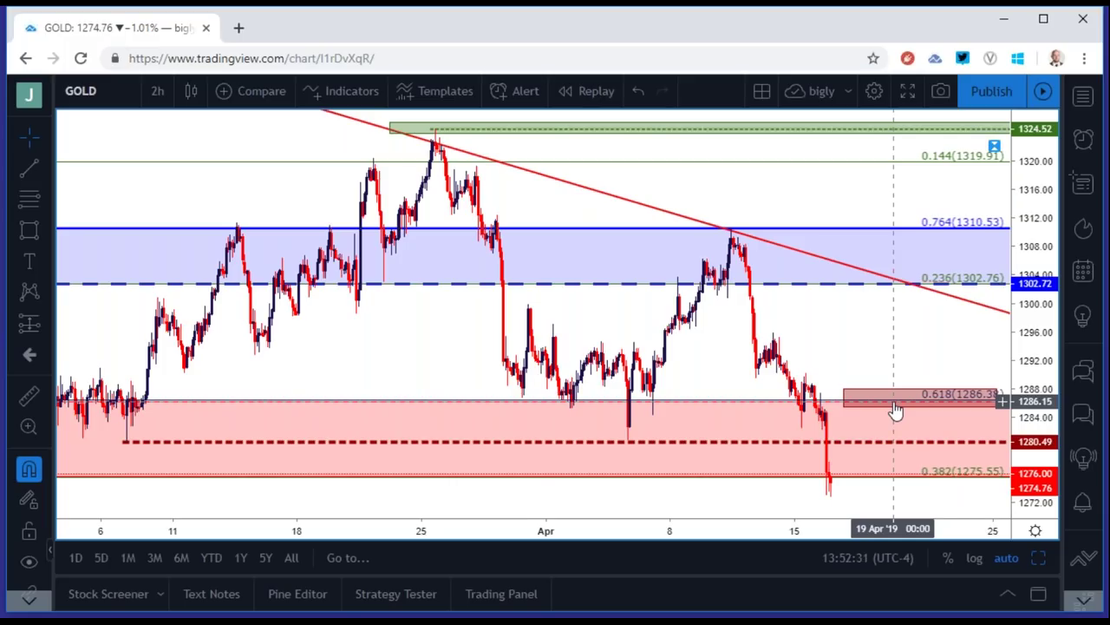
scroll(902, 459, "down", 2)
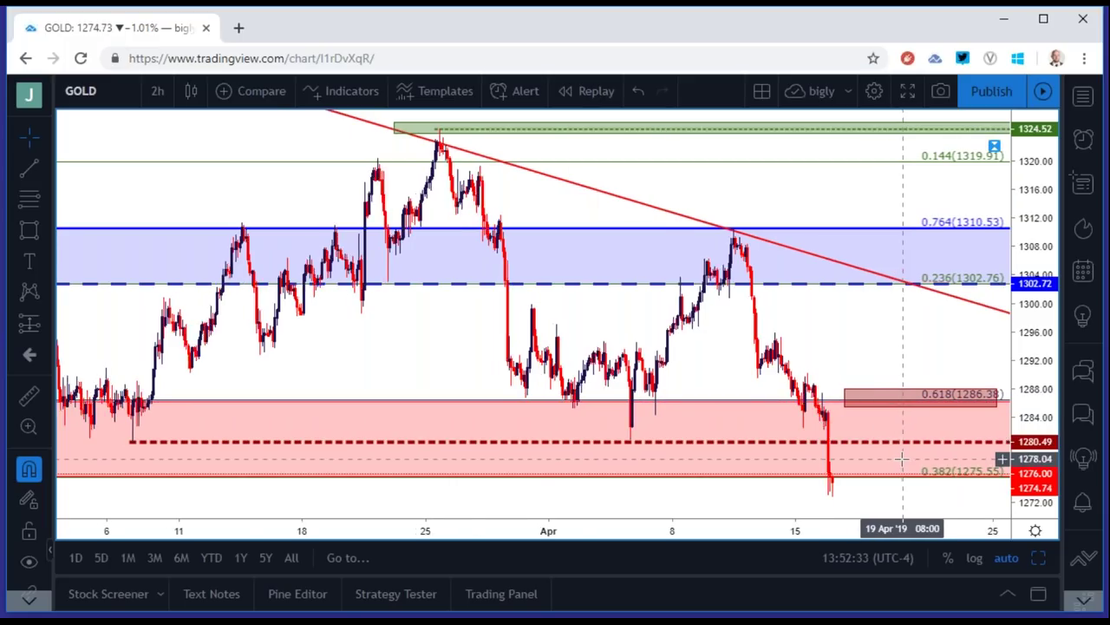
scroll(902, 459, "down", 2)
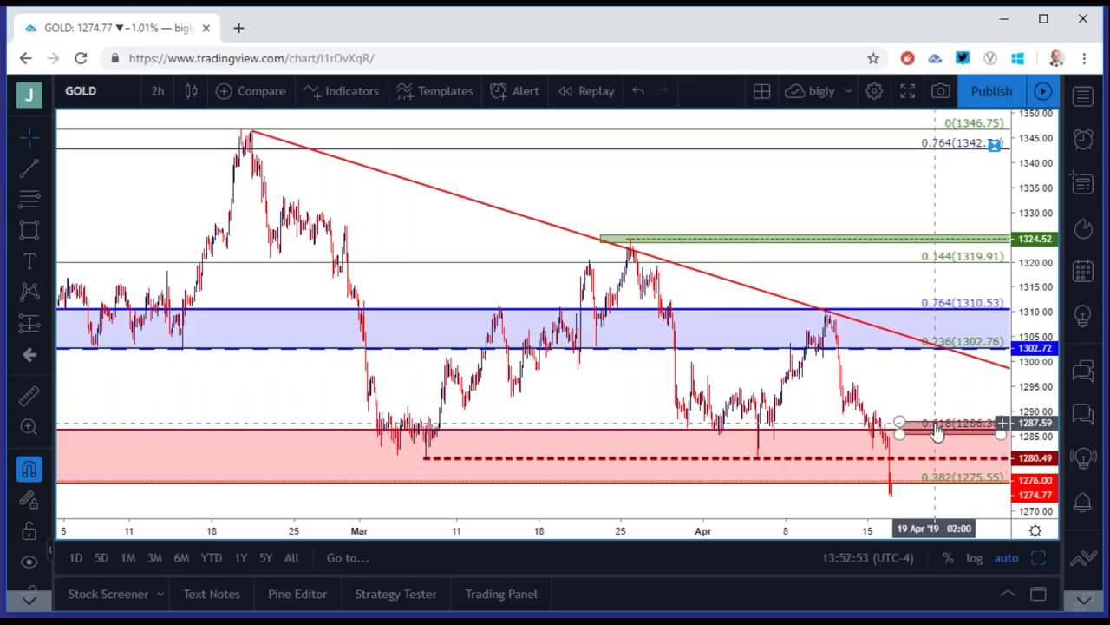
scroll(937, 431, "down", 4)
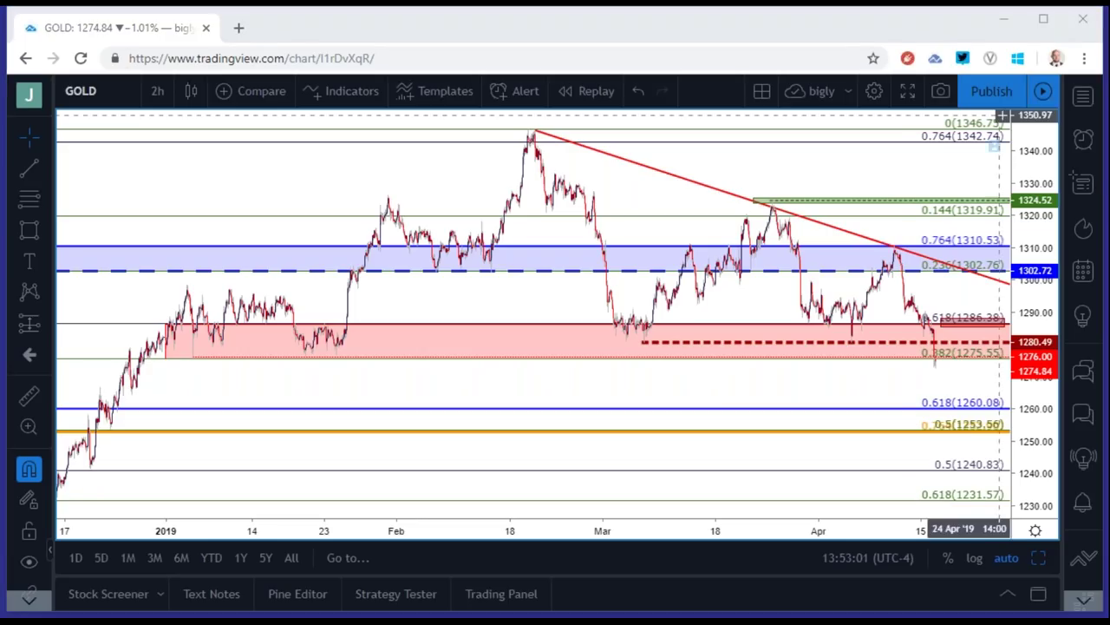
left_click(102, 90)
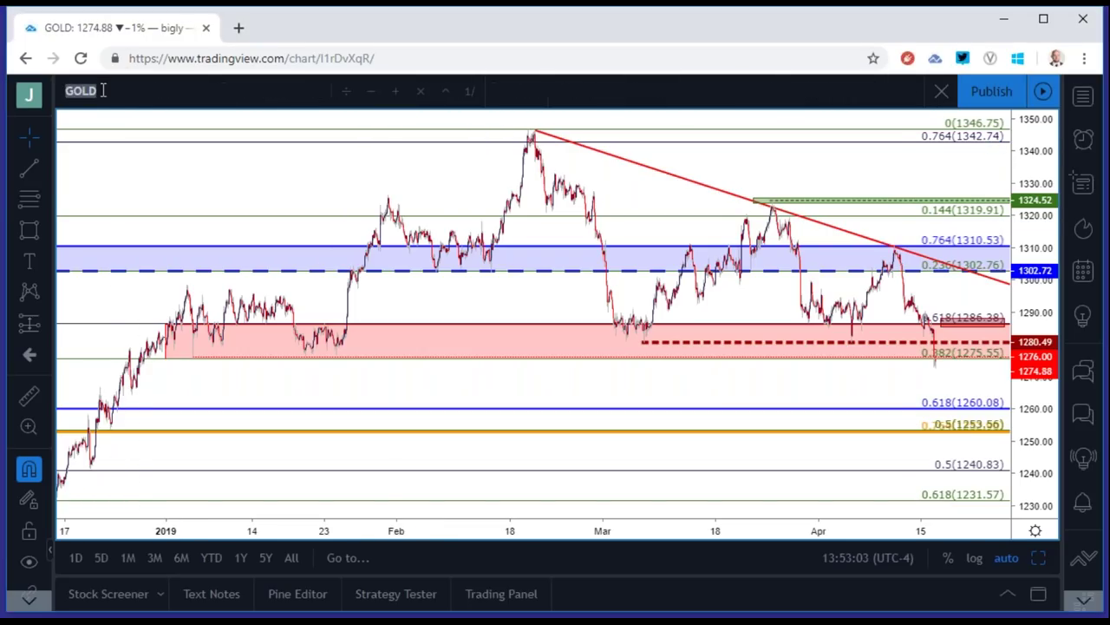
Load the GER30 chart on the 1-day interval.
type("GER30")
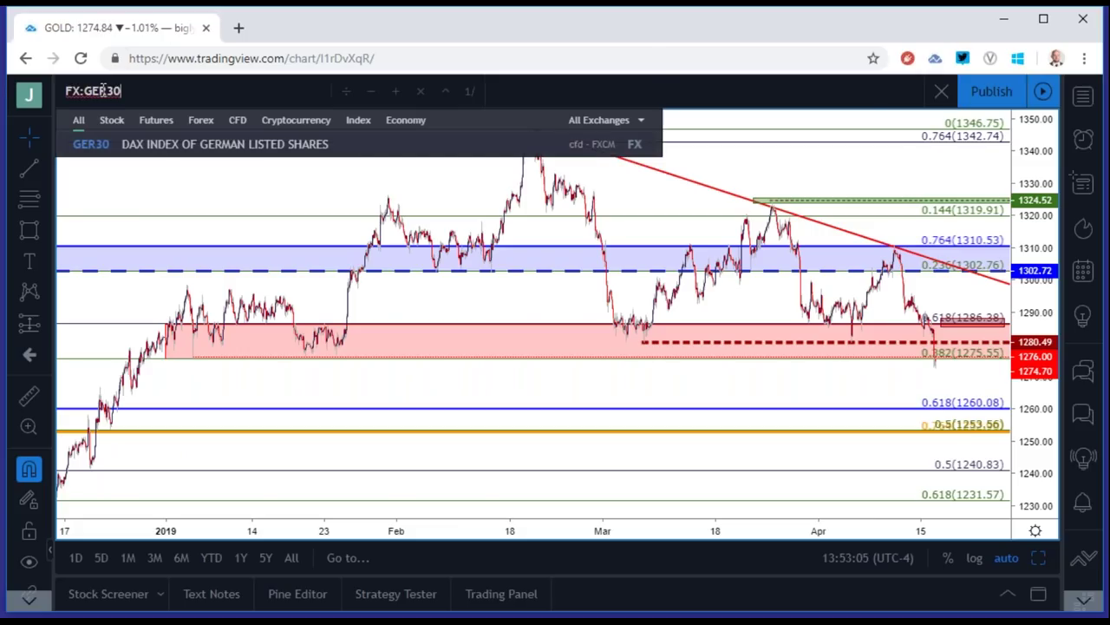
key("Return")
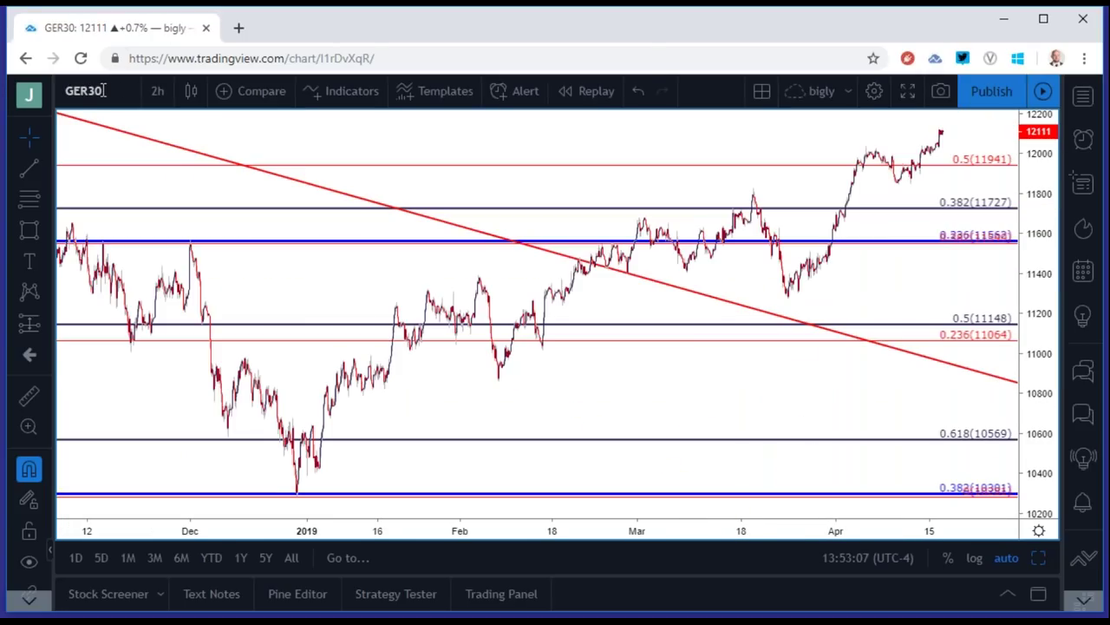
left_click(157, 90)
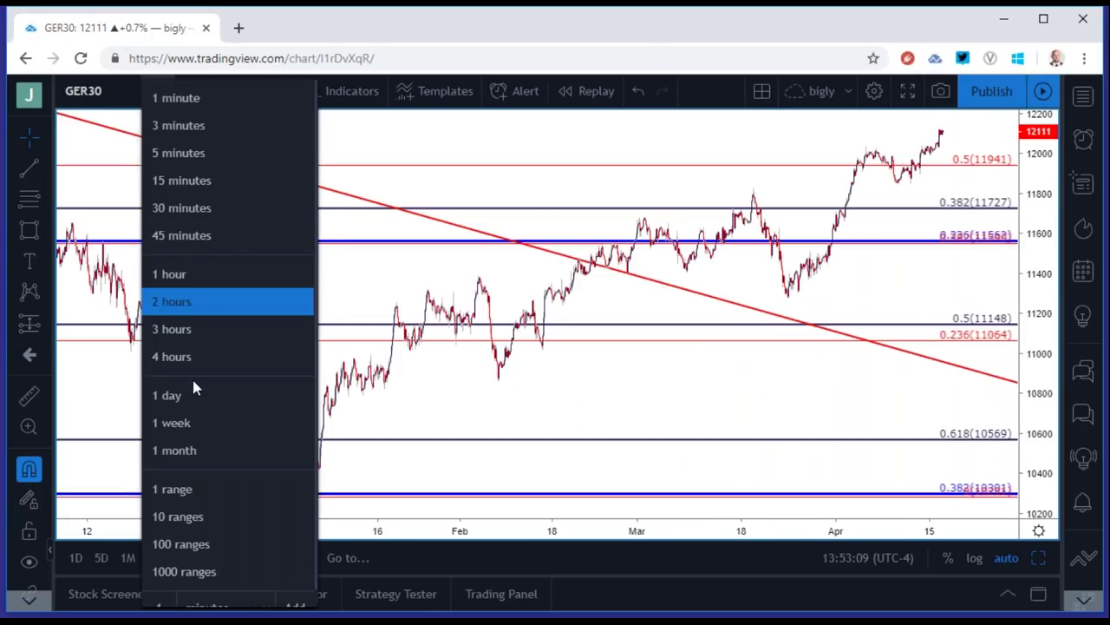
left_click(193, 392)
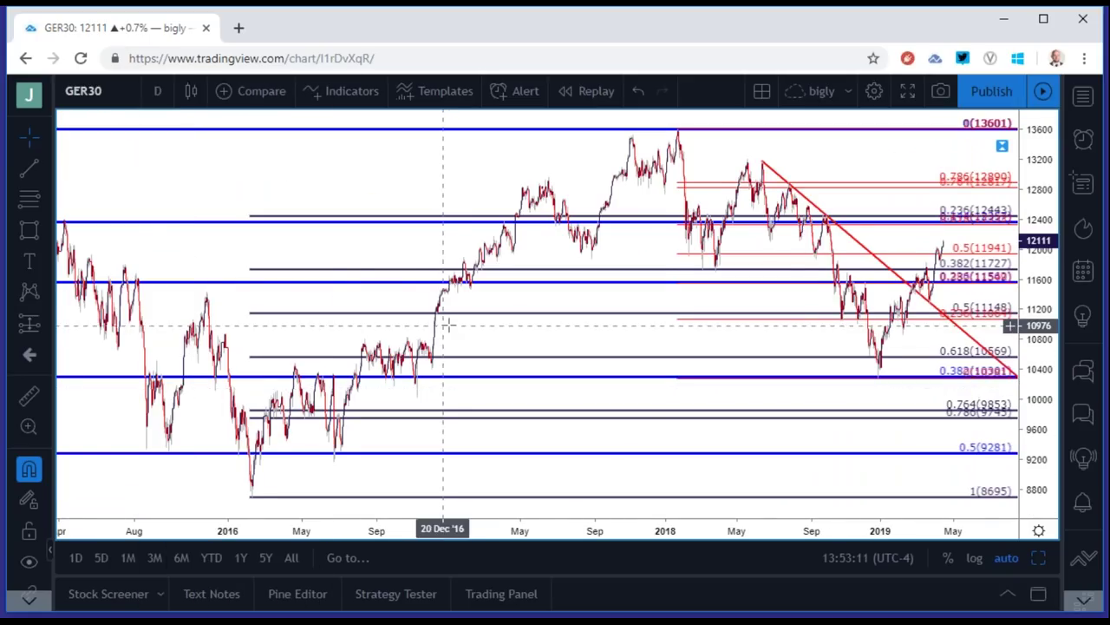
Zoom in on the daily GER30 chart, then restore the four-chart layout.
scroll(449, 324, "up", 5)
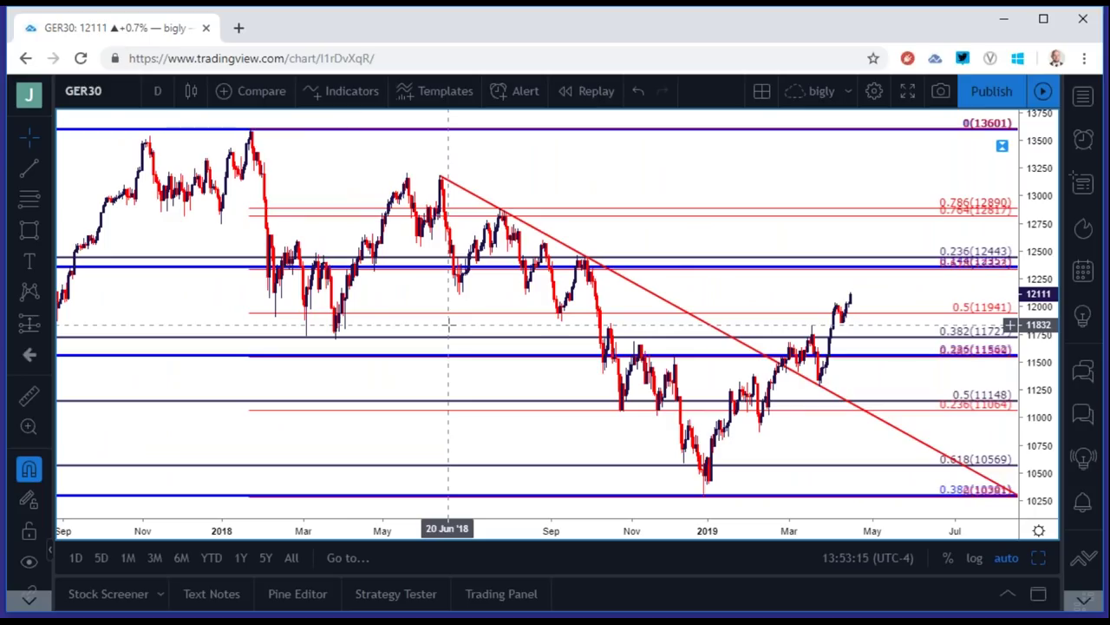
scroll(448, 325, "up", 2)
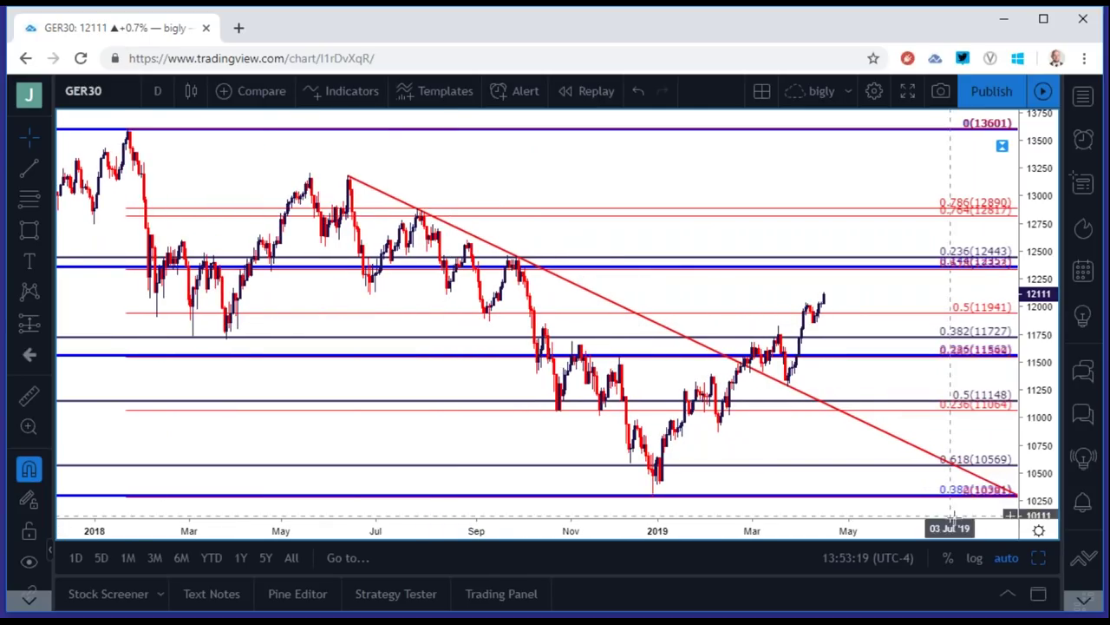
left_click(1034, 552)
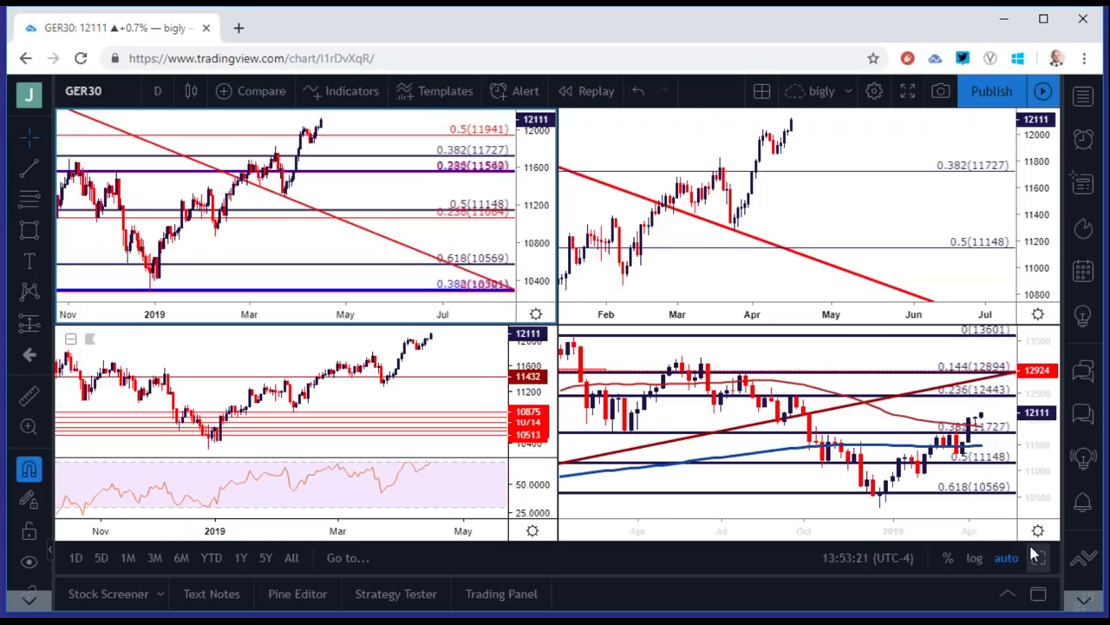
Maximize the weekly GER30 chart and delete its red moving-average line.
left_click(941, 417)
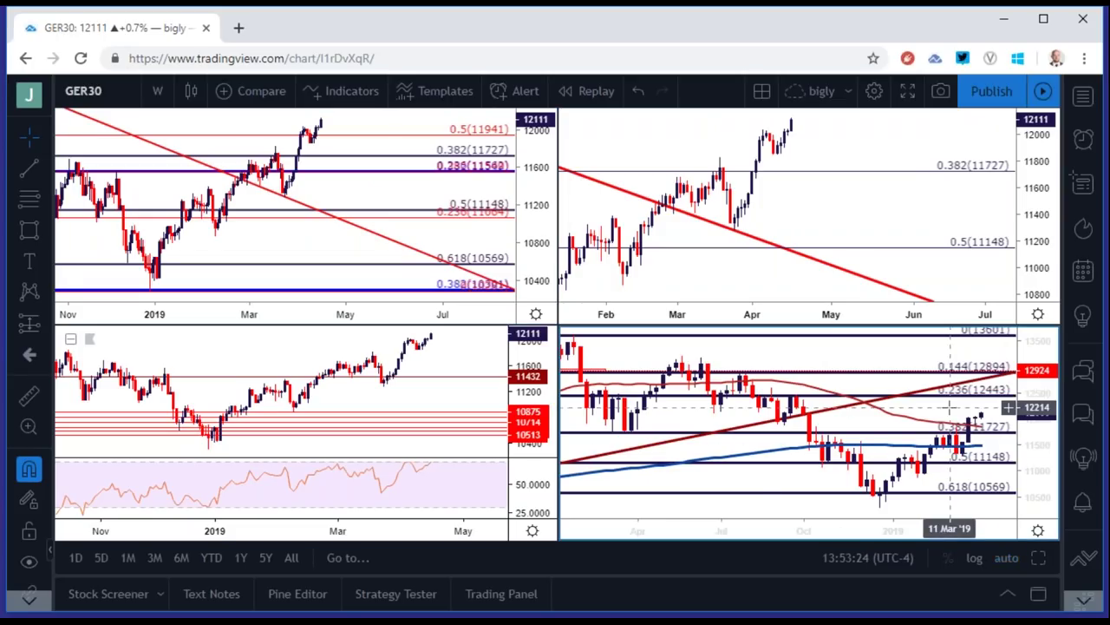
left_click(1030, 562)
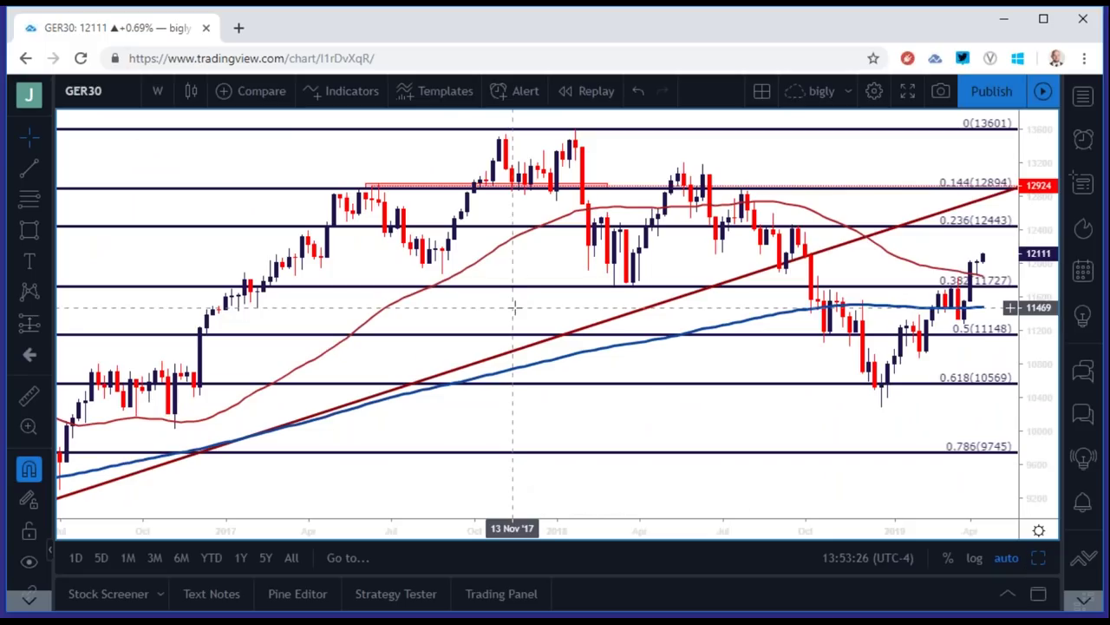
left_click(409, 305)
key("Delete")
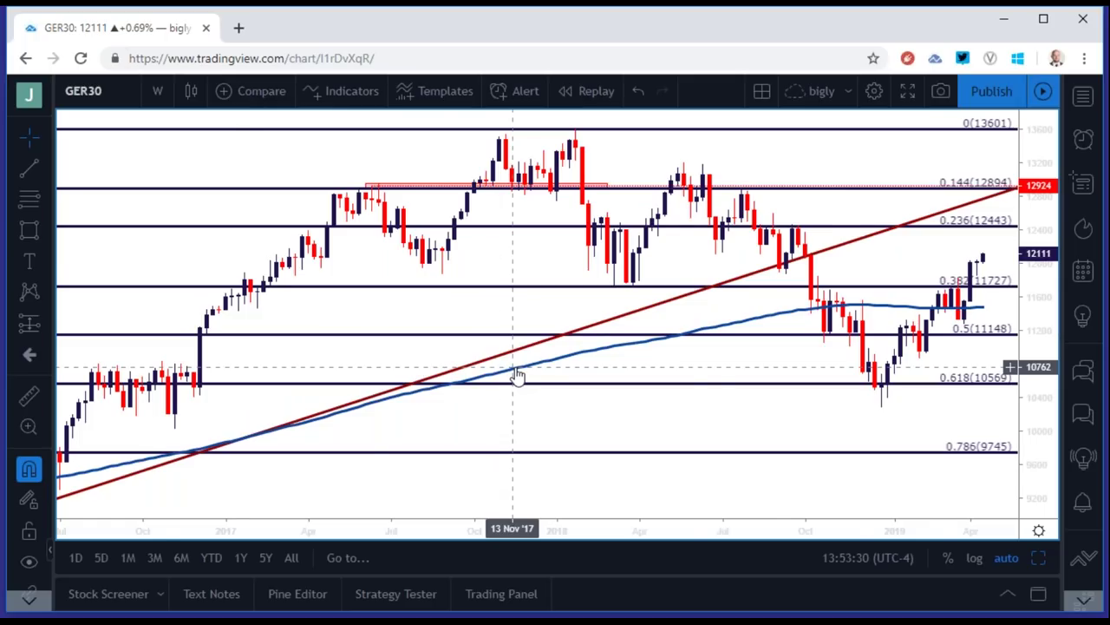
Shift the weekly GER30 chart back to show earlier history from 2016.
scroll(517, 375, "down", 5)
left_click_drag(639, 385, 582, 392)
scroll(582, 392, "up", 3)
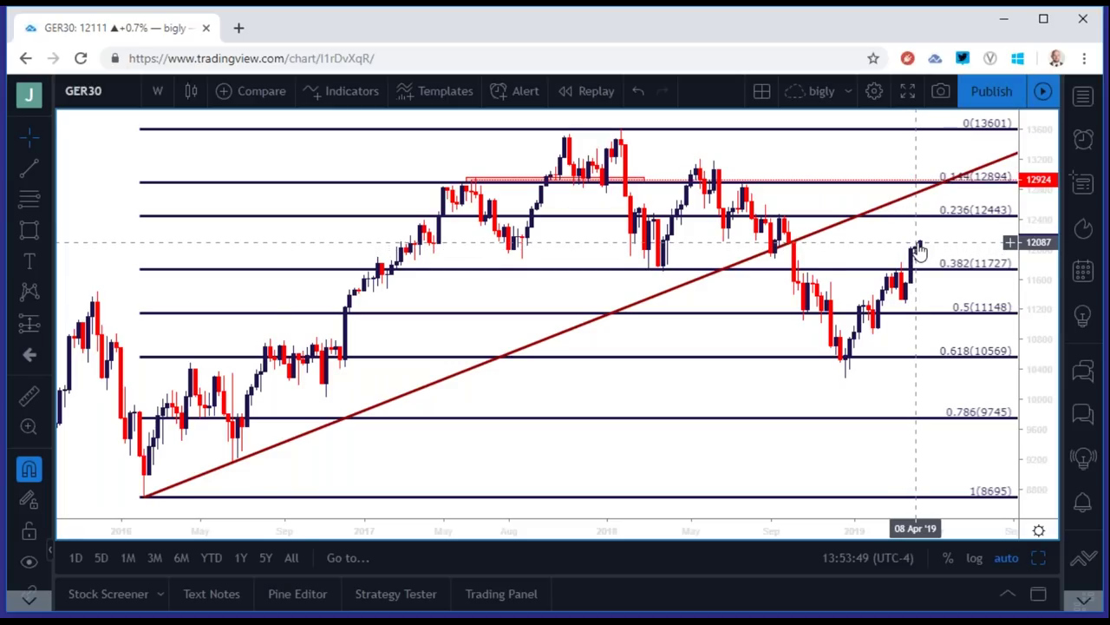
left_click(157, 91)
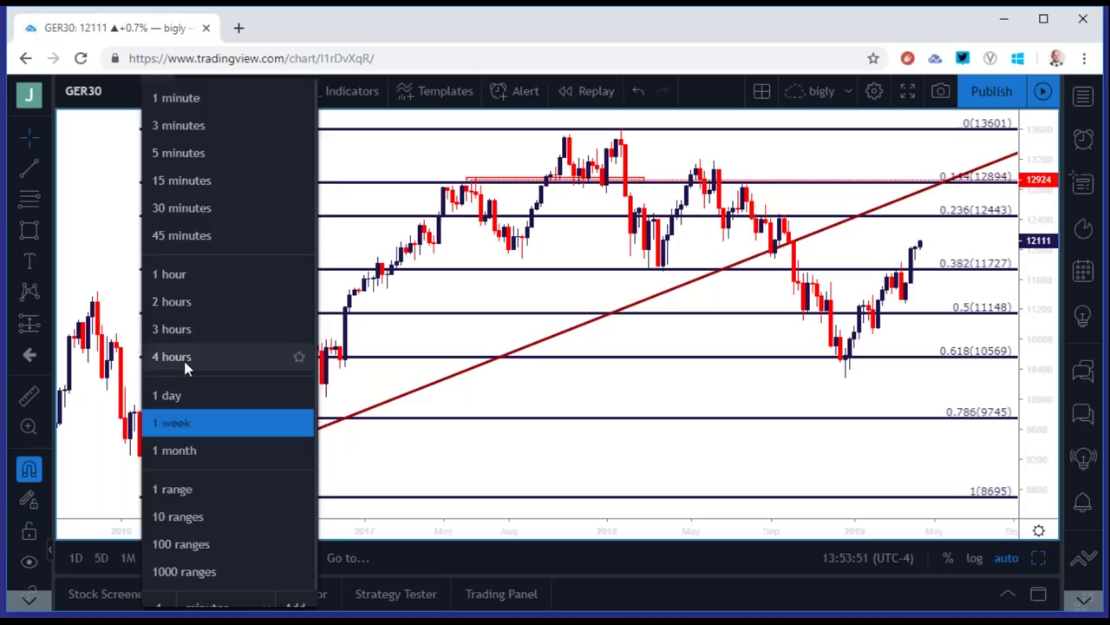
Review GER30 on the 1-day, then 4-hour, then back to the 1-day interval.
left_click(178, 392)
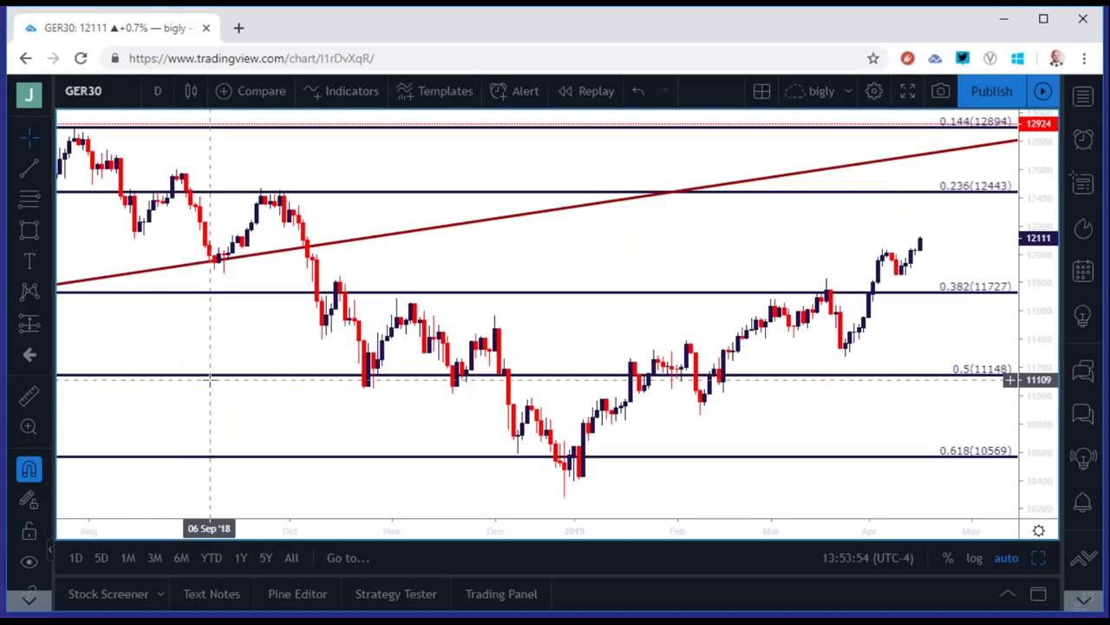
left_click(157, 91)
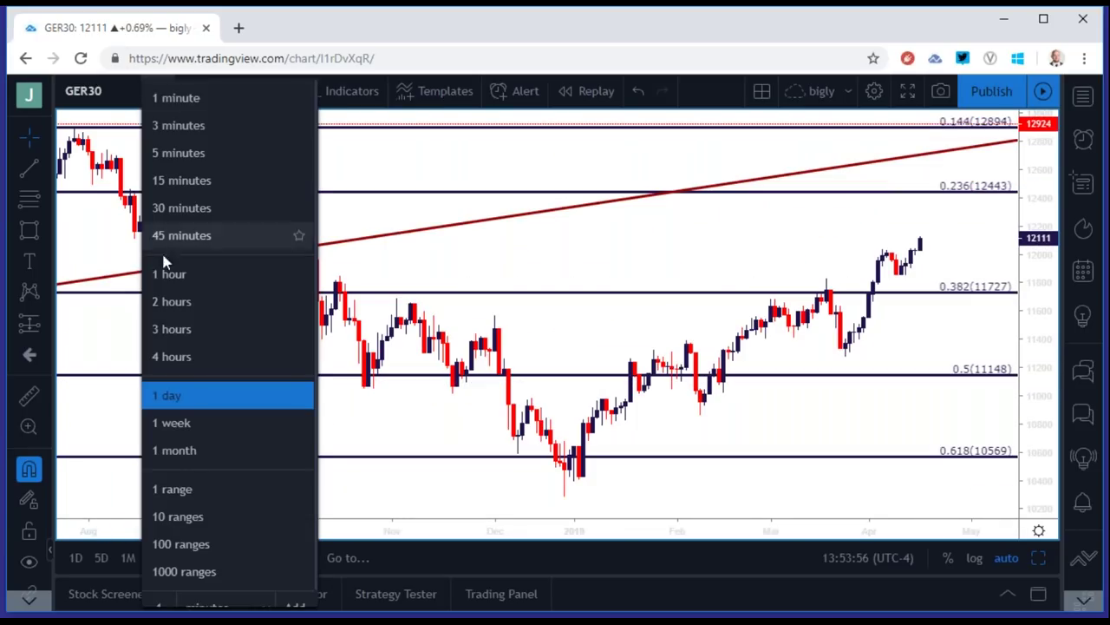
left_click(165, 354)
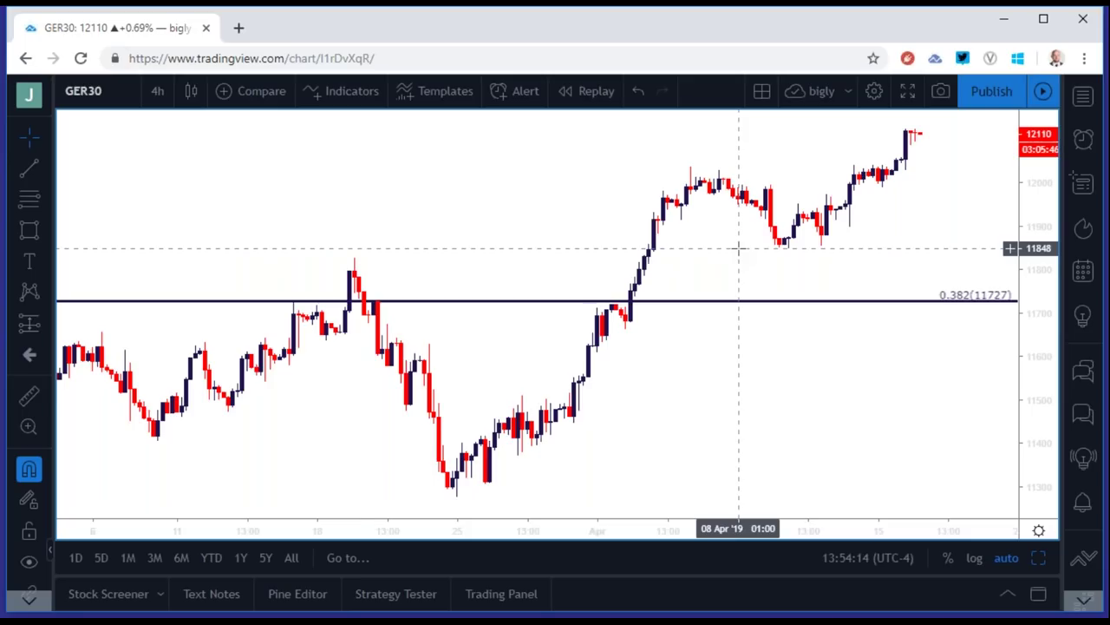
left_click(159, 93)
left_click(190, 392)
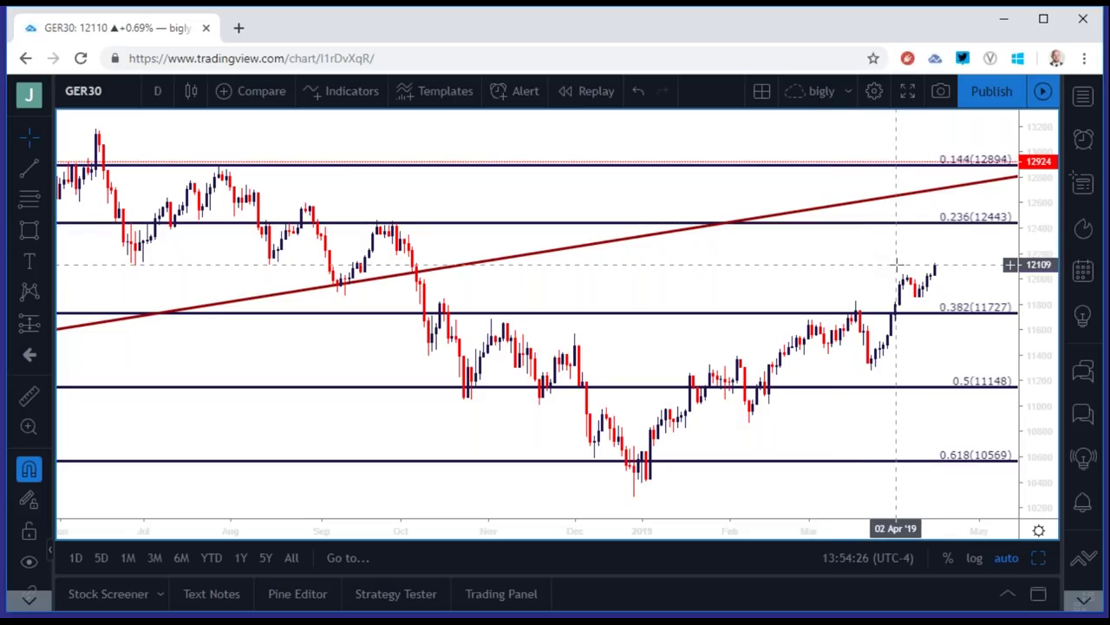
Maximize the daily GER30 chart showing the falling trendline and Fibonacci levels.
left_click(1038, 557)
left_click(496, 198)
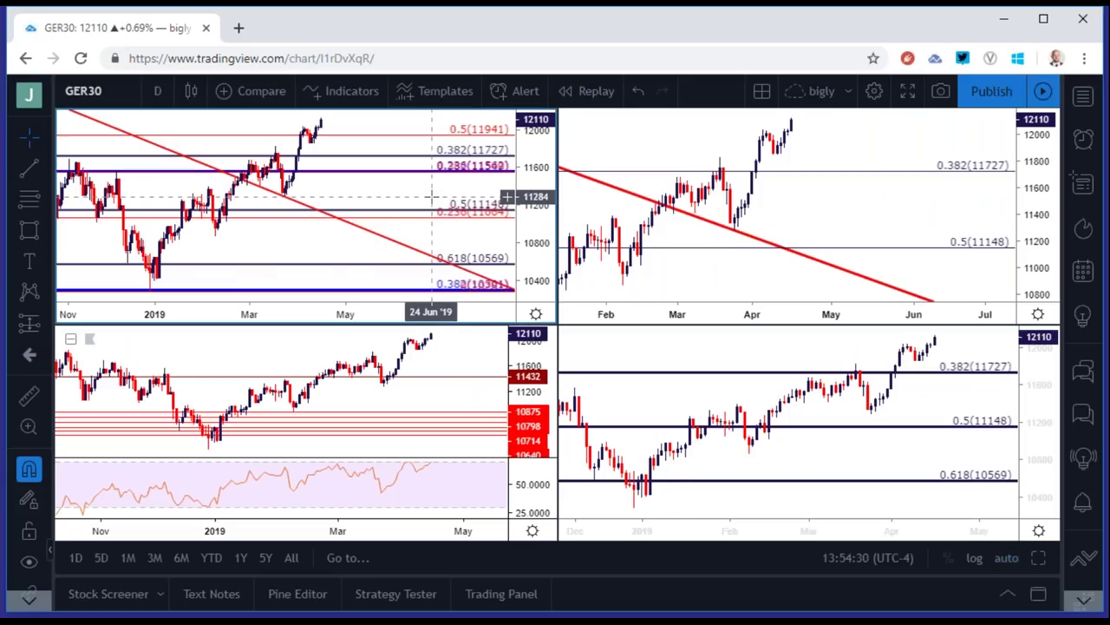
left_click(1038, 557)
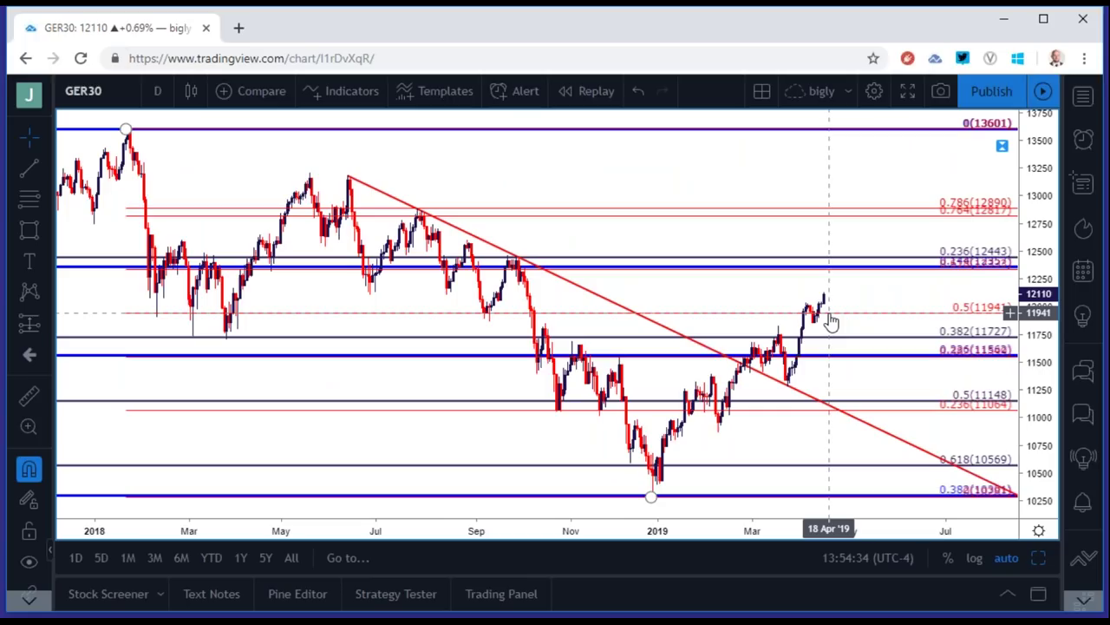
scroll(830, 321, "up", 2)
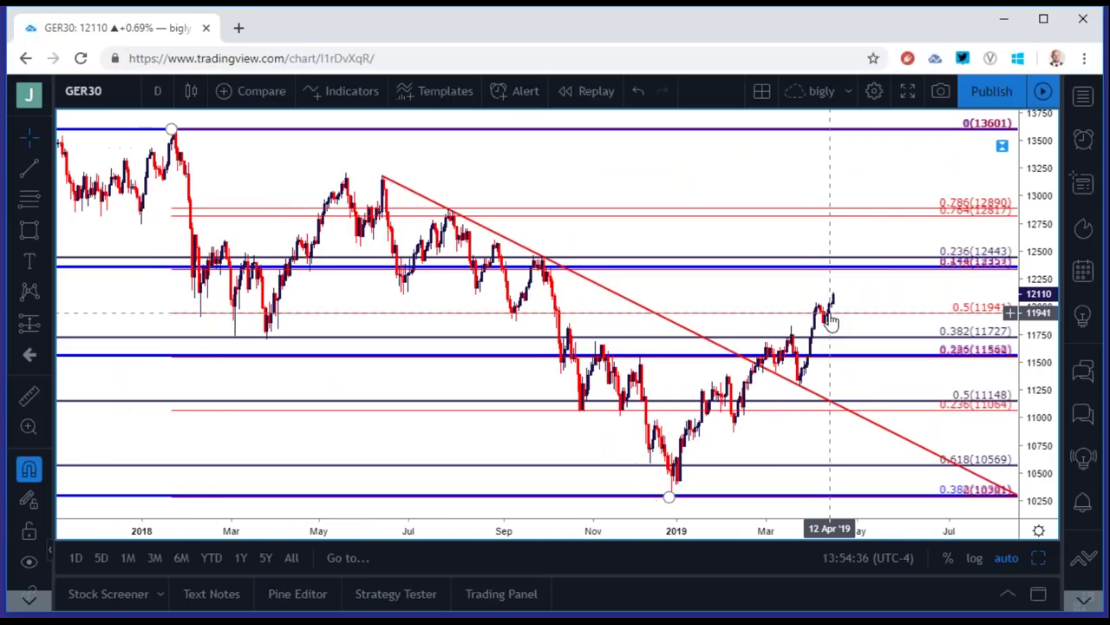
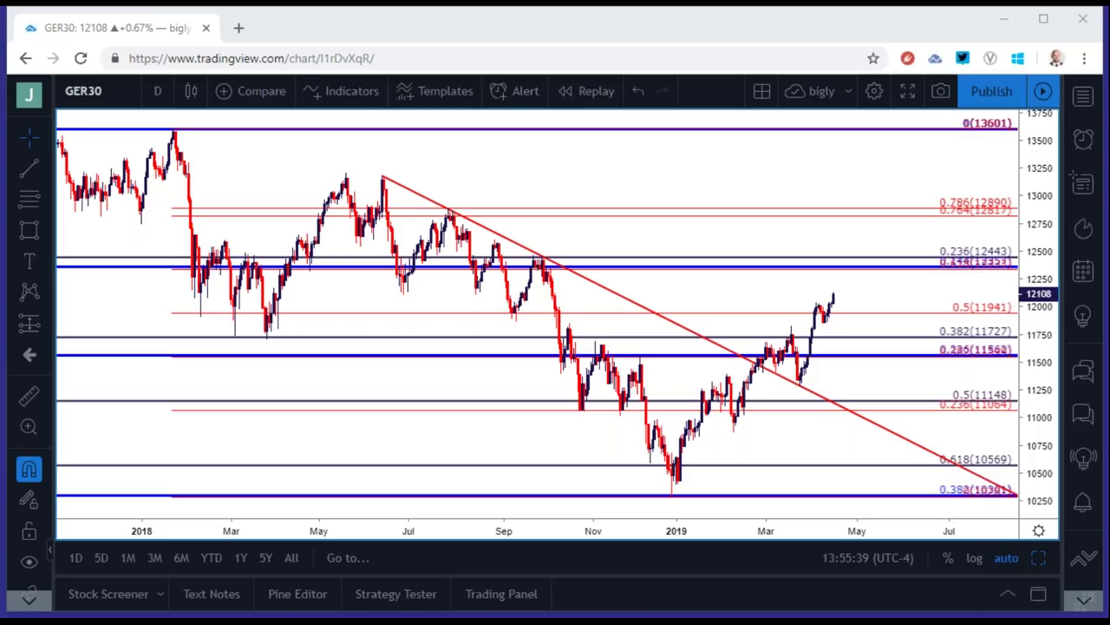
Replace GER30 with the AUDJPY daily chart and zoom to its 77.50–82.00 support and resistance levels.
left_click(112, 101)
type("AUDJPY")
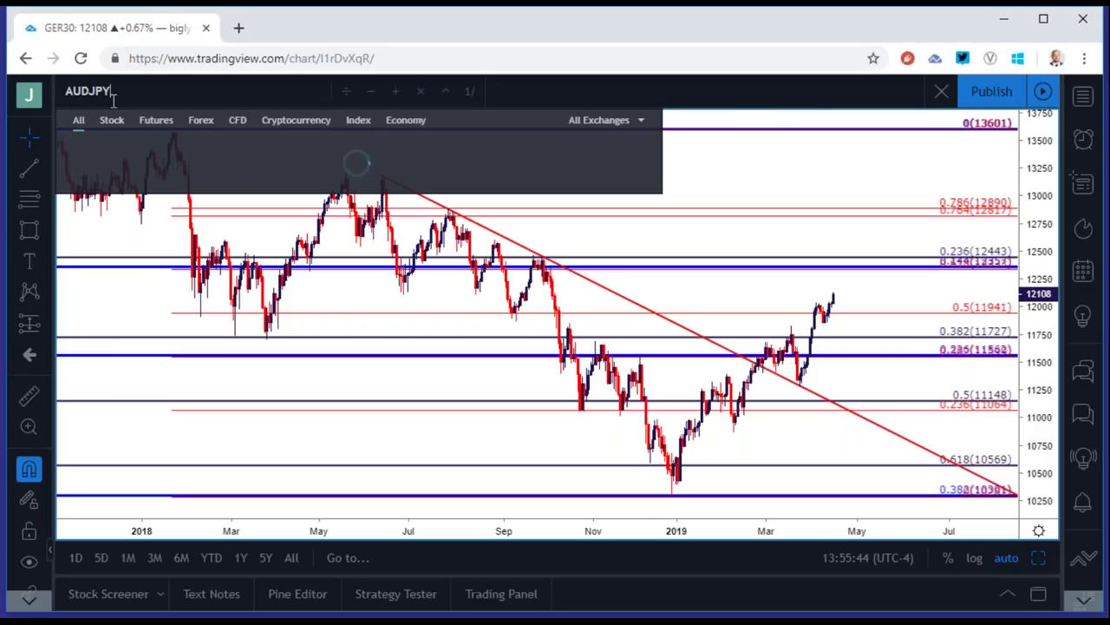
key("Down")
key("Down")
key("Down")
key("Down")
key("Return")
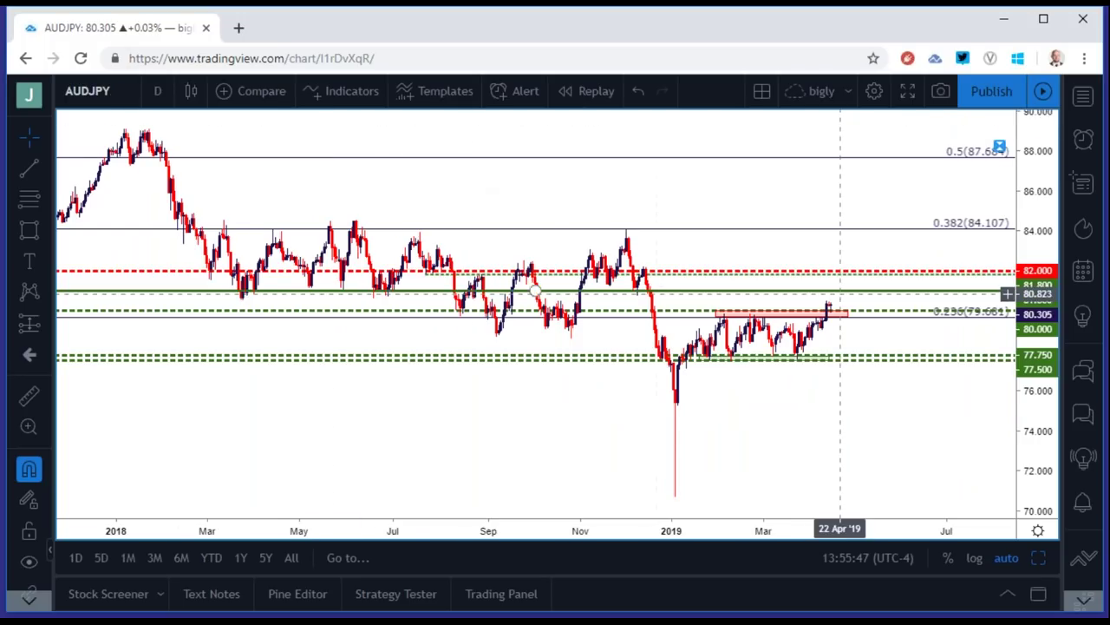
scroll(836, 269, "up", 3)
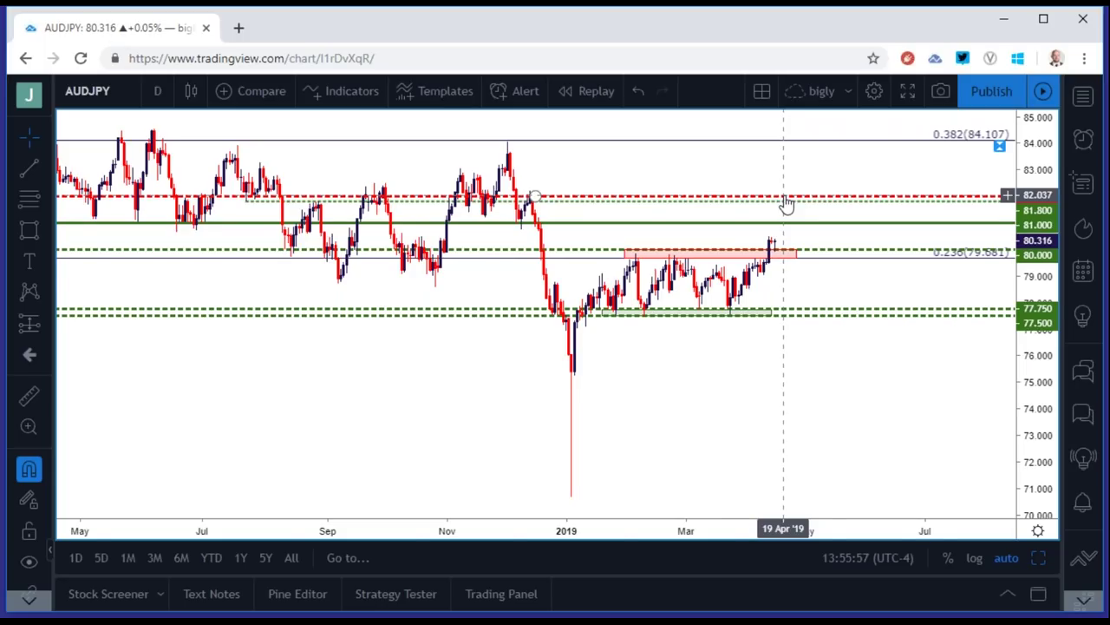
scroll(785, 204, "down", 2)
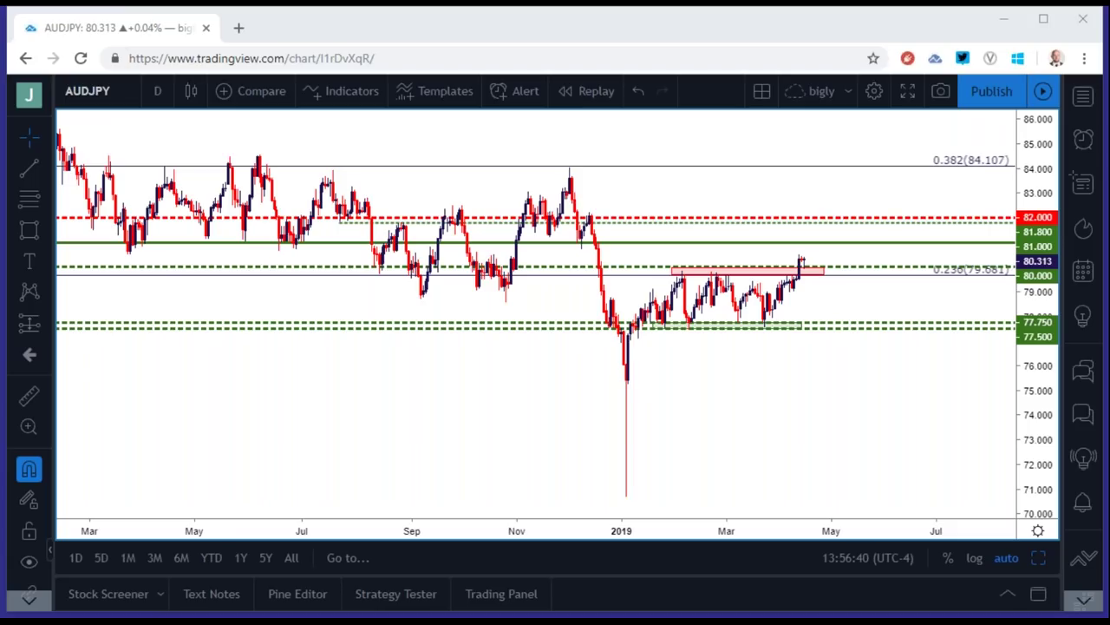
Replace AUDJPY with the FX_IDC USDCAD chart and zoom to its Fib levels and 1.35000 resistance.
left_click(139, 100)
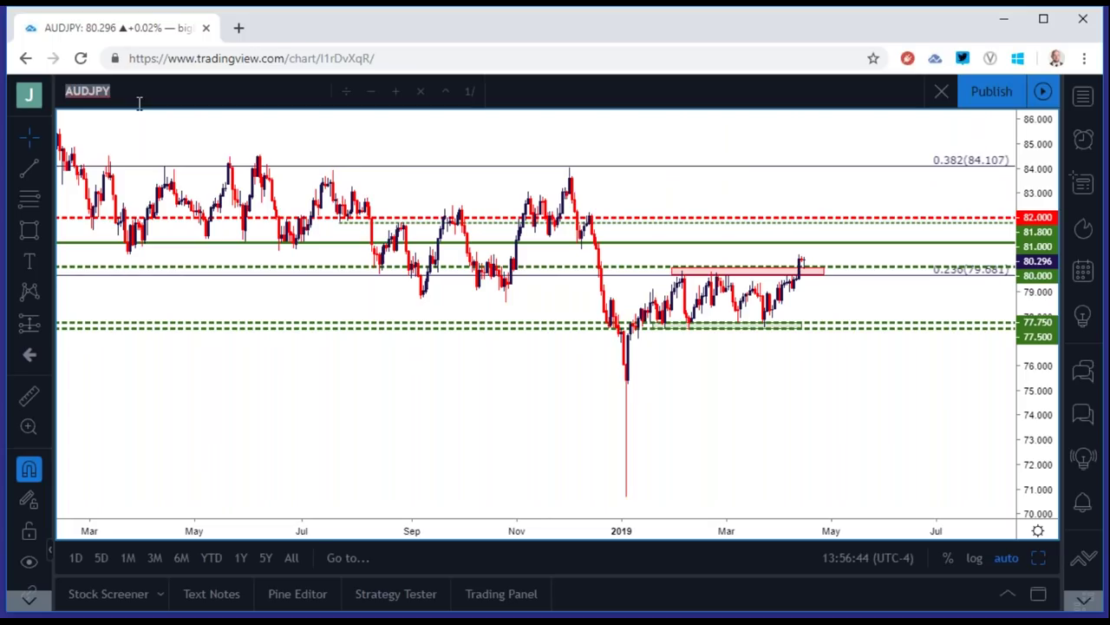
type("USOIL")
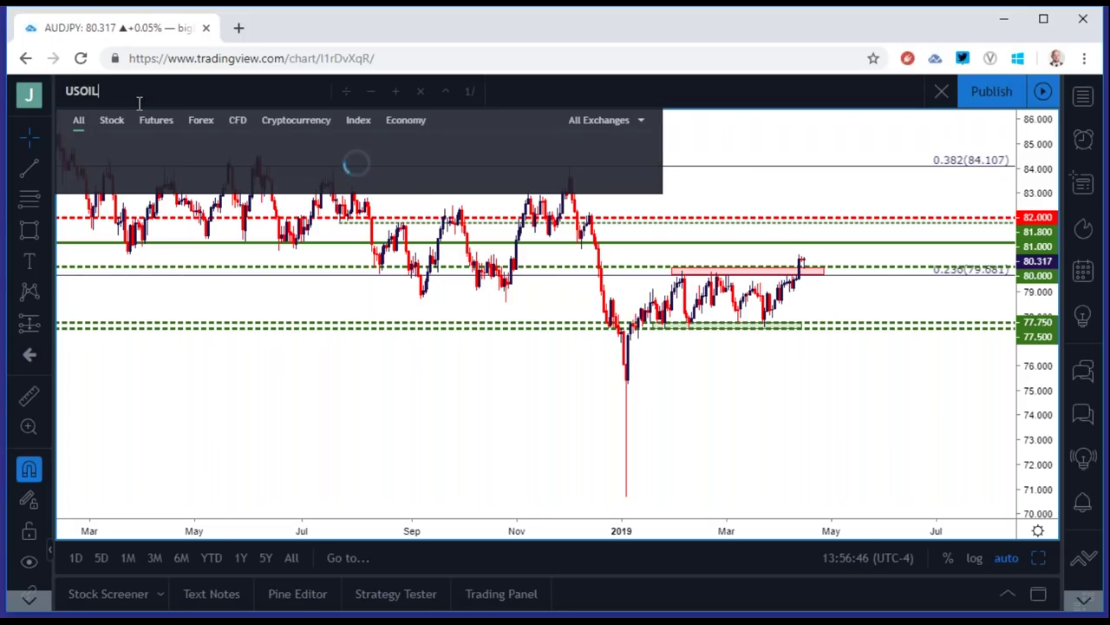
key("Down")
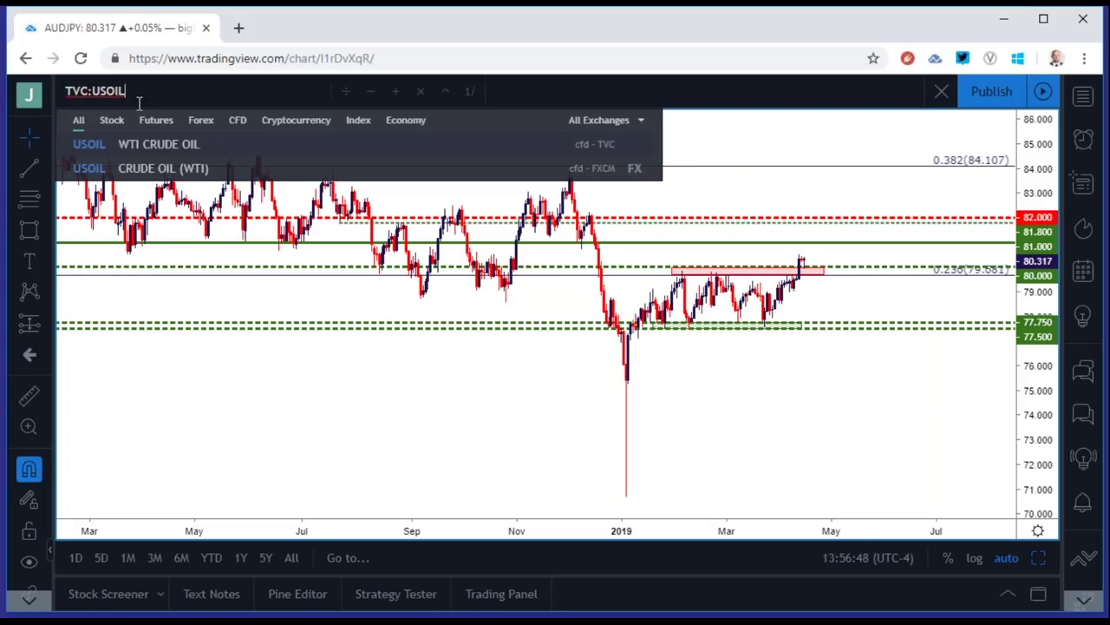
key("BackSpace")
key("BackSpace")
key("BackSpace")
key("BackSpace")
key("BackSpace")
key("BackSpace")
key("BackSpace")
key("BackSpace")
key("BackSpace")
type("USDCAD")
key("Down")
key("Down")
key("Return")
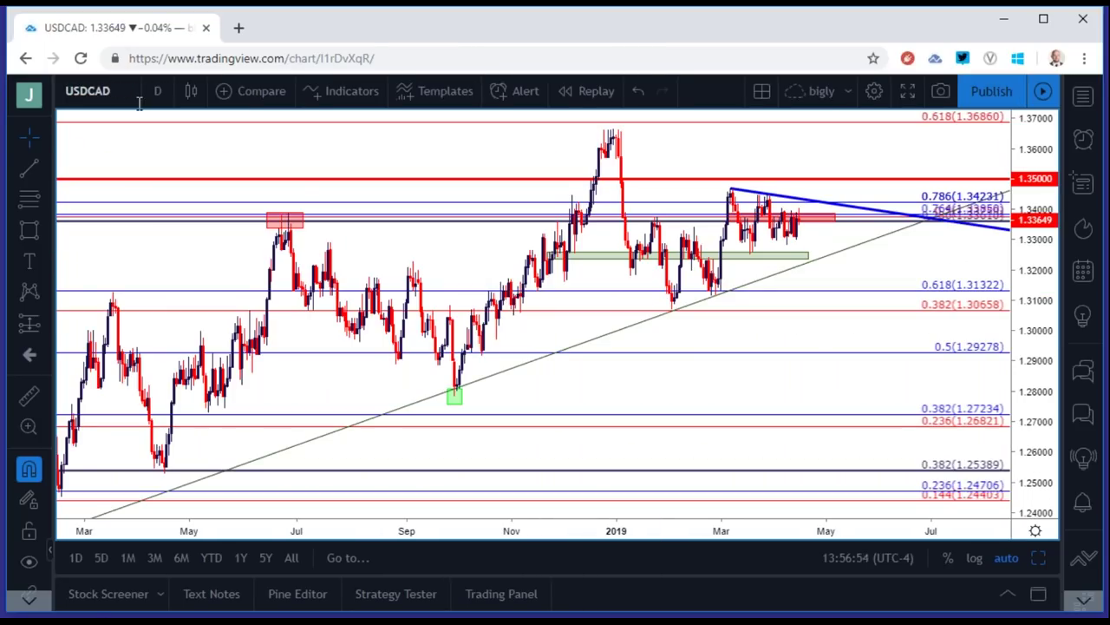
scroll(293, 234, "down", 3)
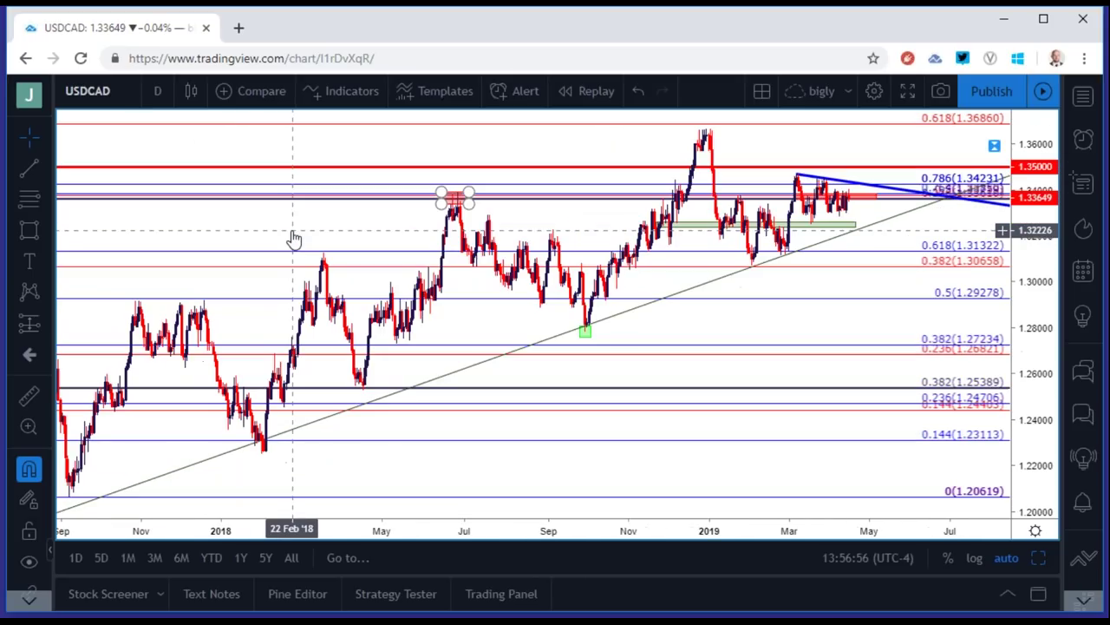
scroll(293, 234, "down", 2)
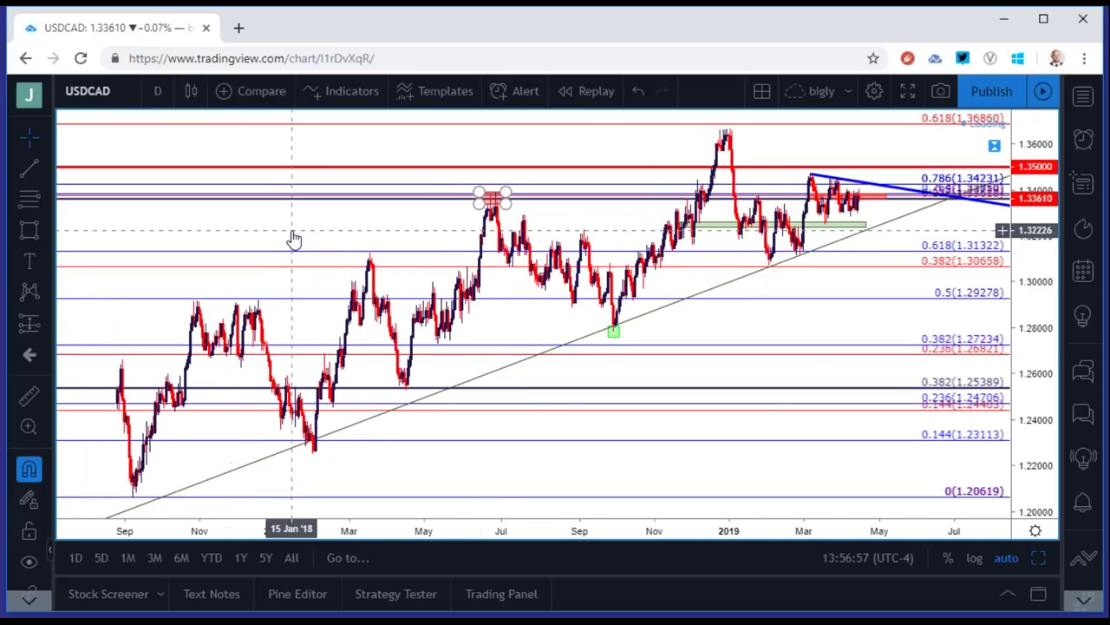
scroll(293, 234, "up", 2)
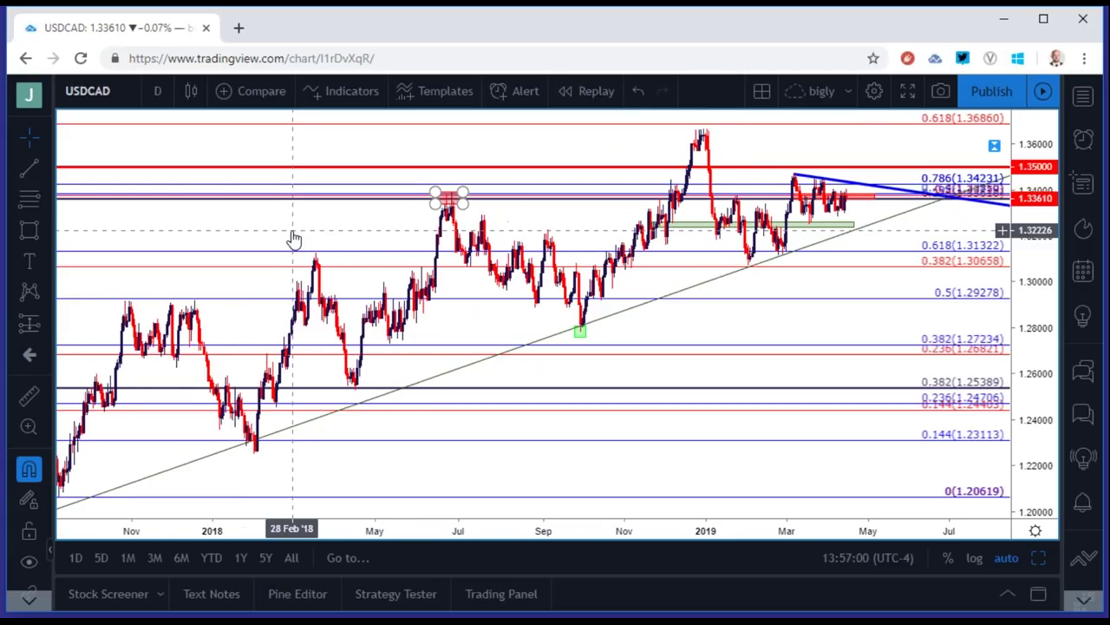
scroll(293, 234, "up", 1)
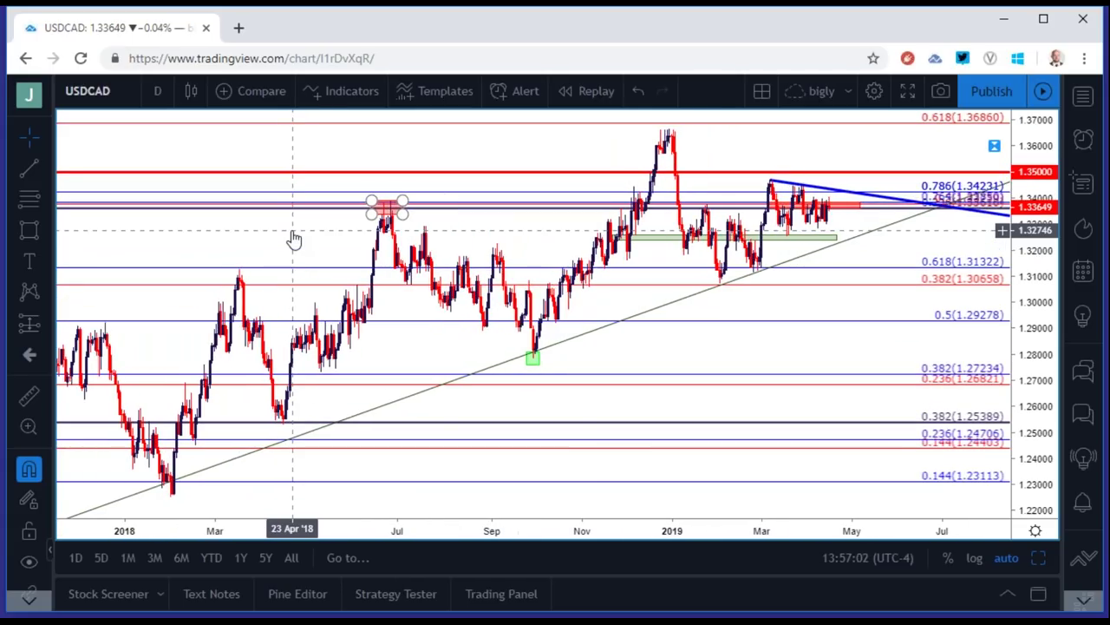
Make the lower-left USDCAD chart active and maximise it from the four-chart layout.
left_click(1034, 556)
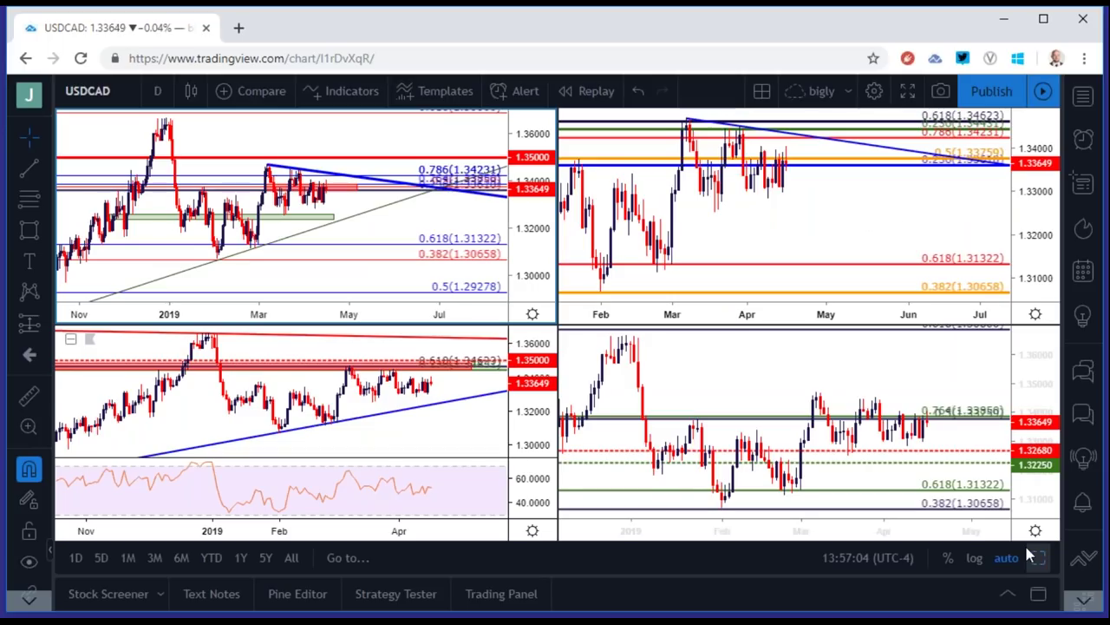
left_click(468, 450)
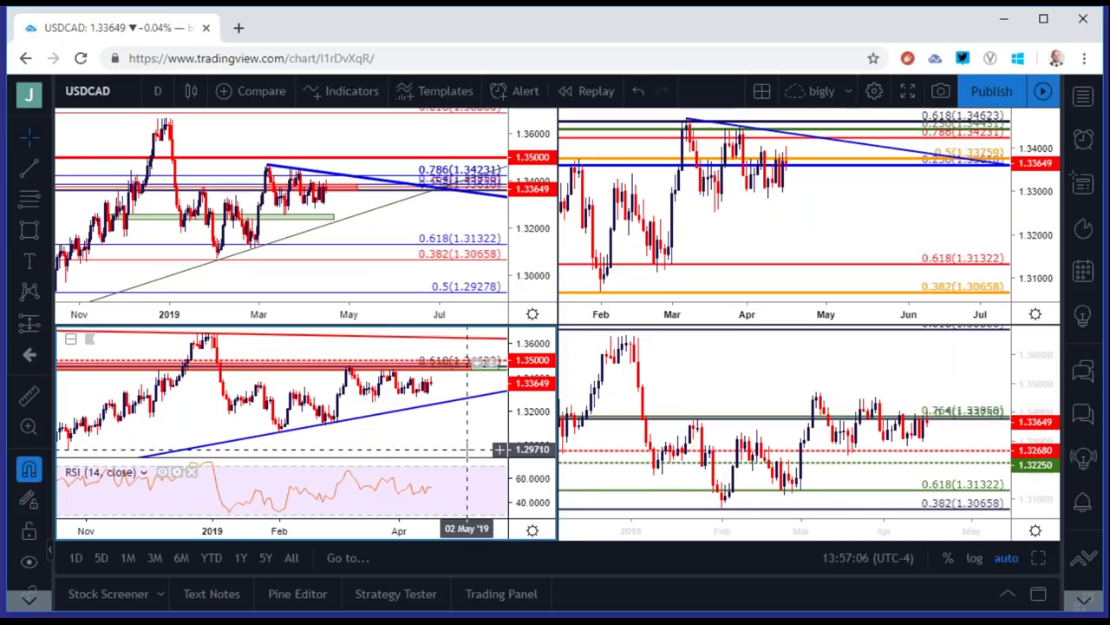
left_click(1038, 558)
Switch USDCAD to 1-month candles, remove the RSI pane, and zoom to 2003–2021.
left_click(157, 91)
left_click(178, 448)
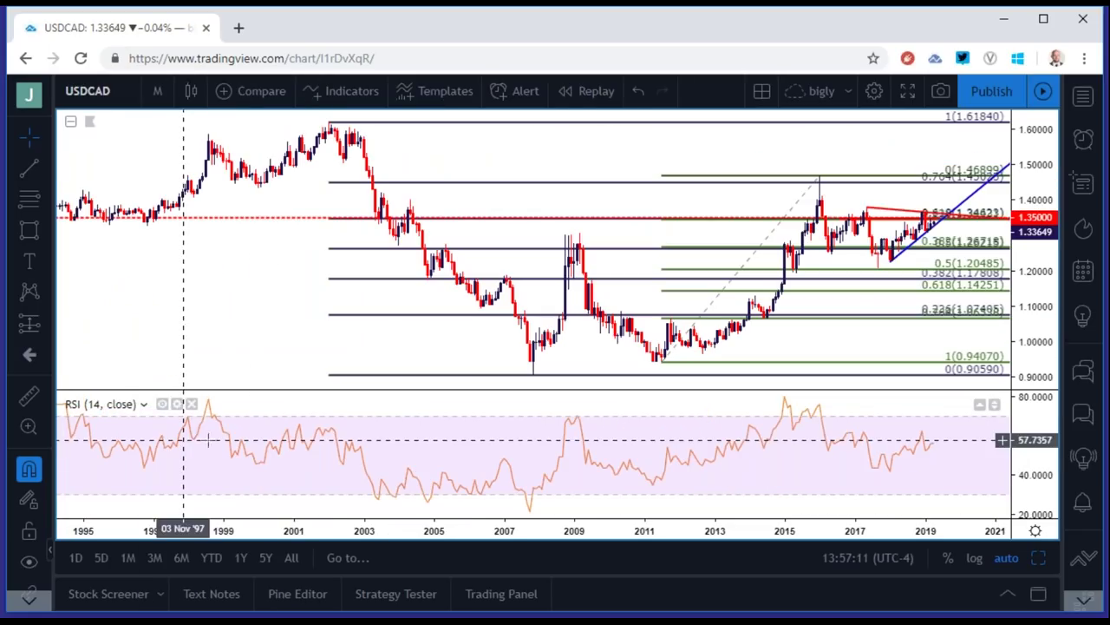
left_click(192, 404)
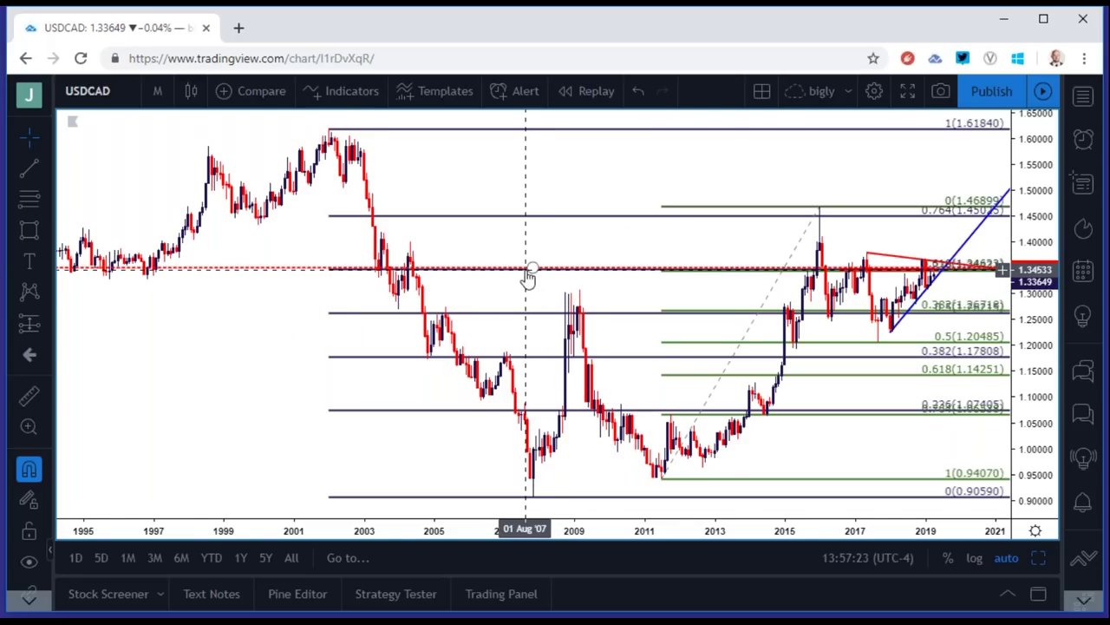
scroll(527, 278, "up", 2)
scroll(527, 277, "up", 1)
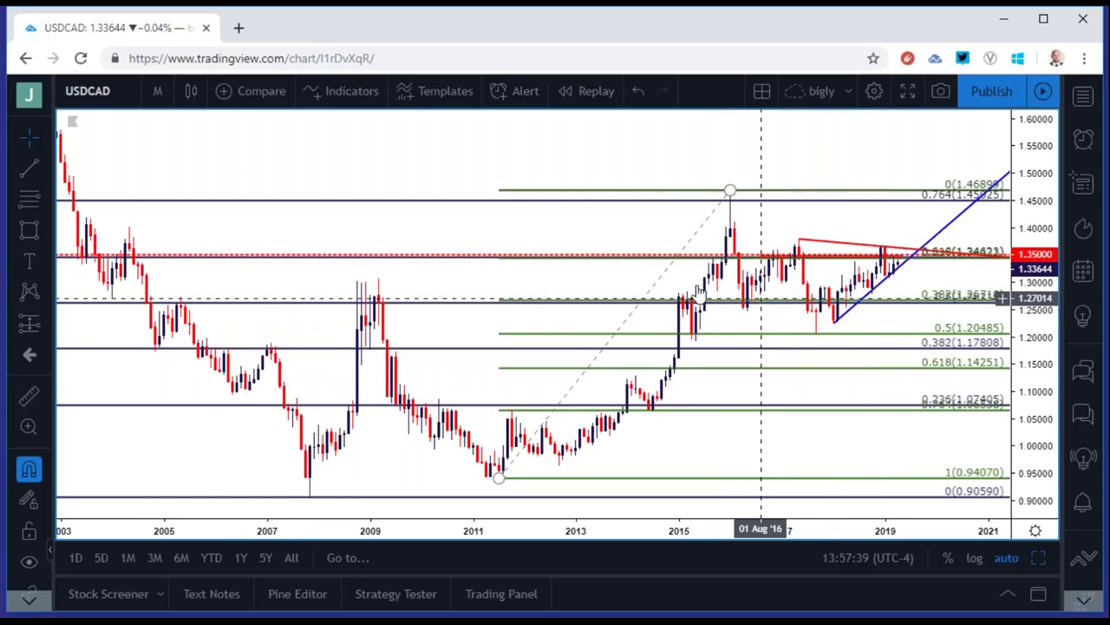
Switch USDCAD to weekly candles and select the red 1.35 resistance line.
left_click(156, 94)
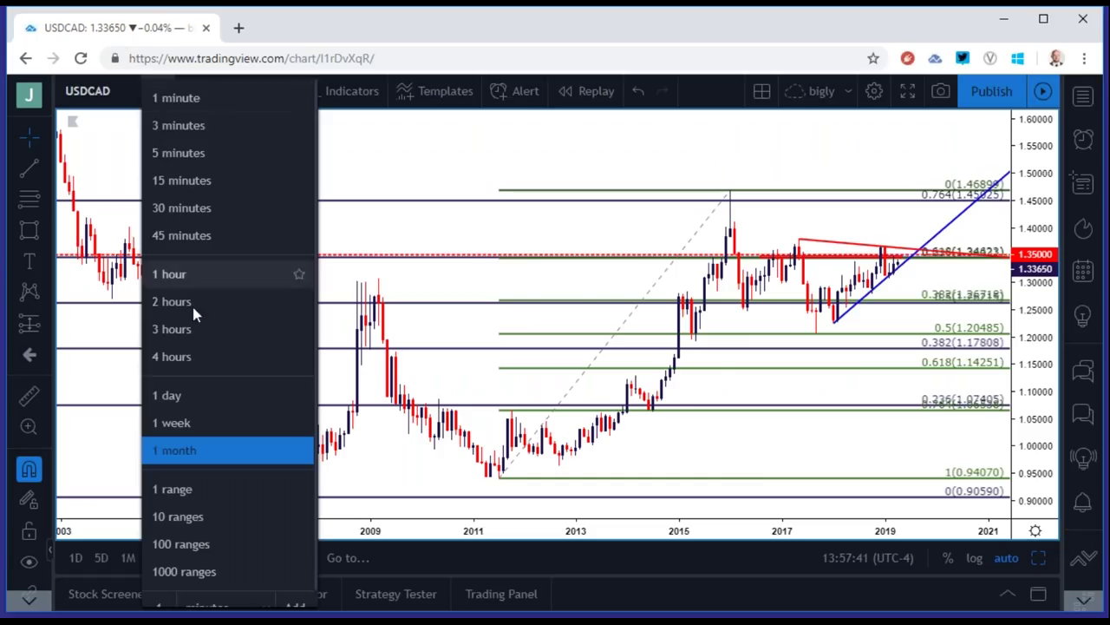
left_click(177, 422)
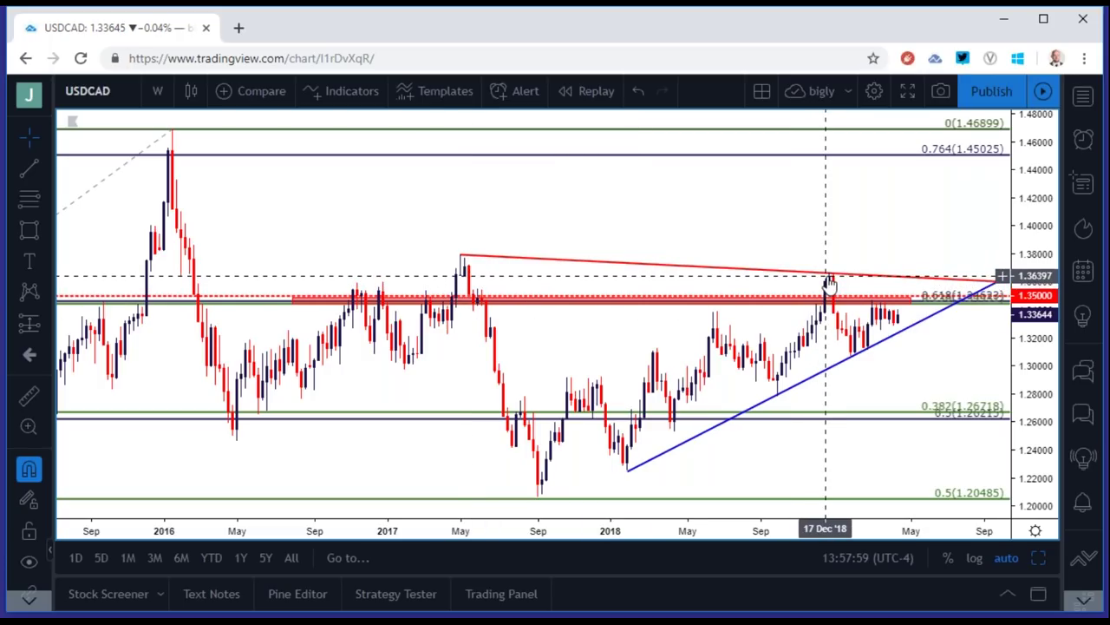
left_click_drag(834, 302, 839, 307)
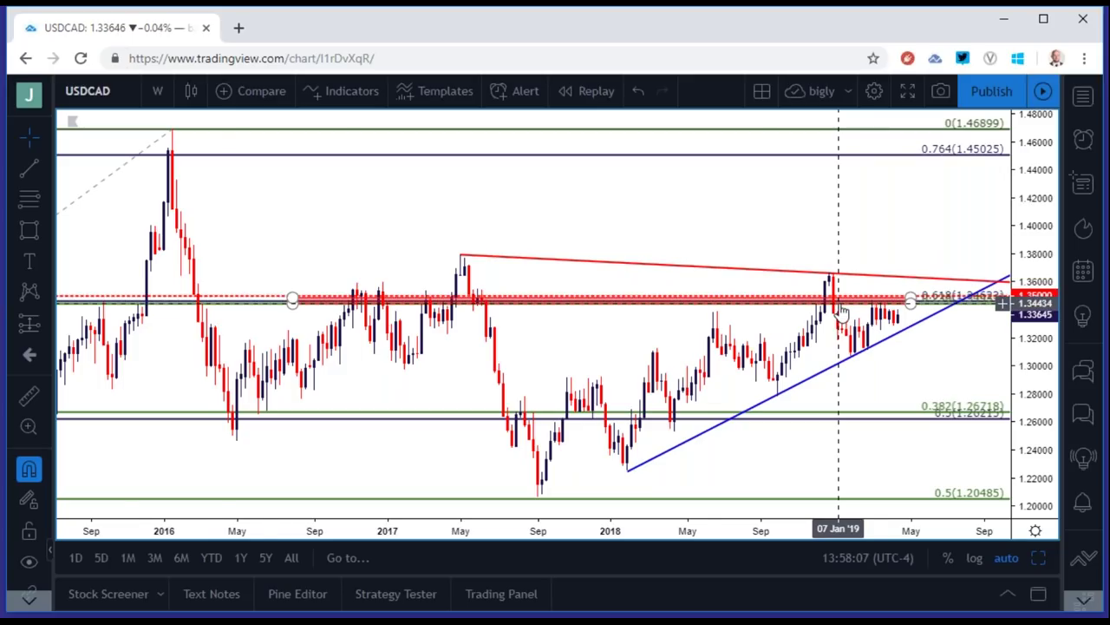
left_click(103, 97)
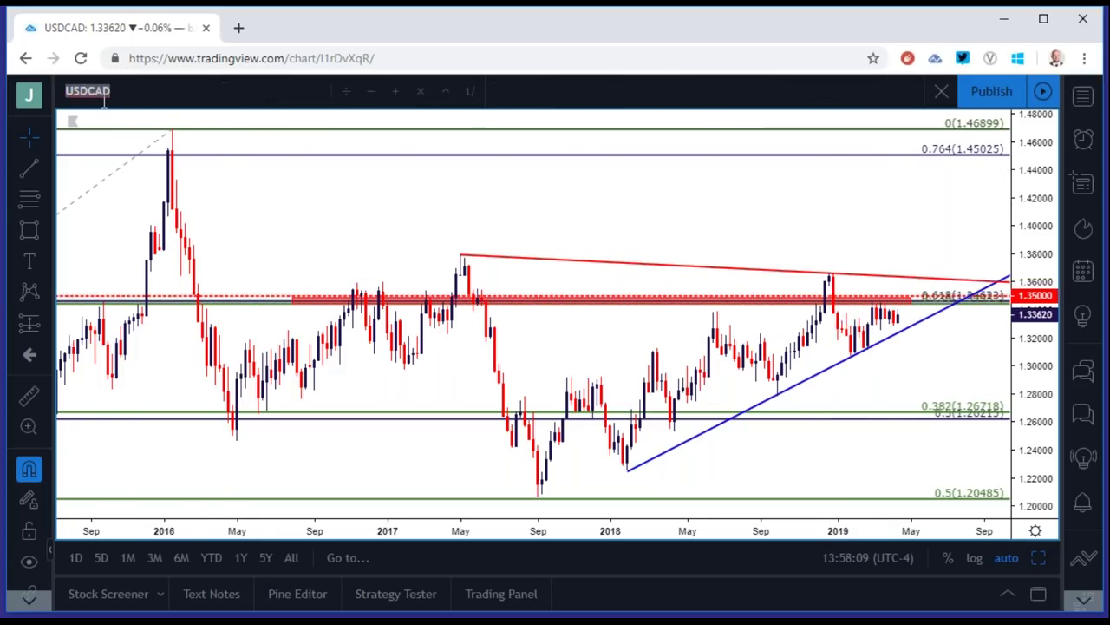
Load the AUDUSD chart in place of USDCAD.
type("AUDUSD")
key("Down")
key("Down")
key("Down")
key("Return")
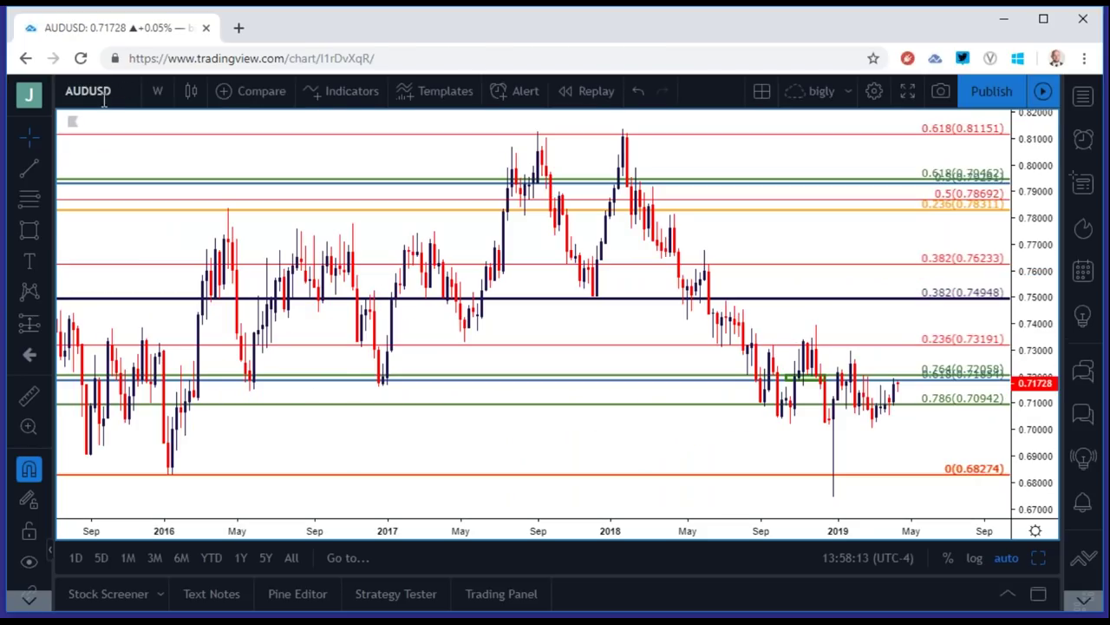
Show AUDUSD full-size on monthly candles, zoomed in from roughly 2008 onward.
left_click(1036, 555)
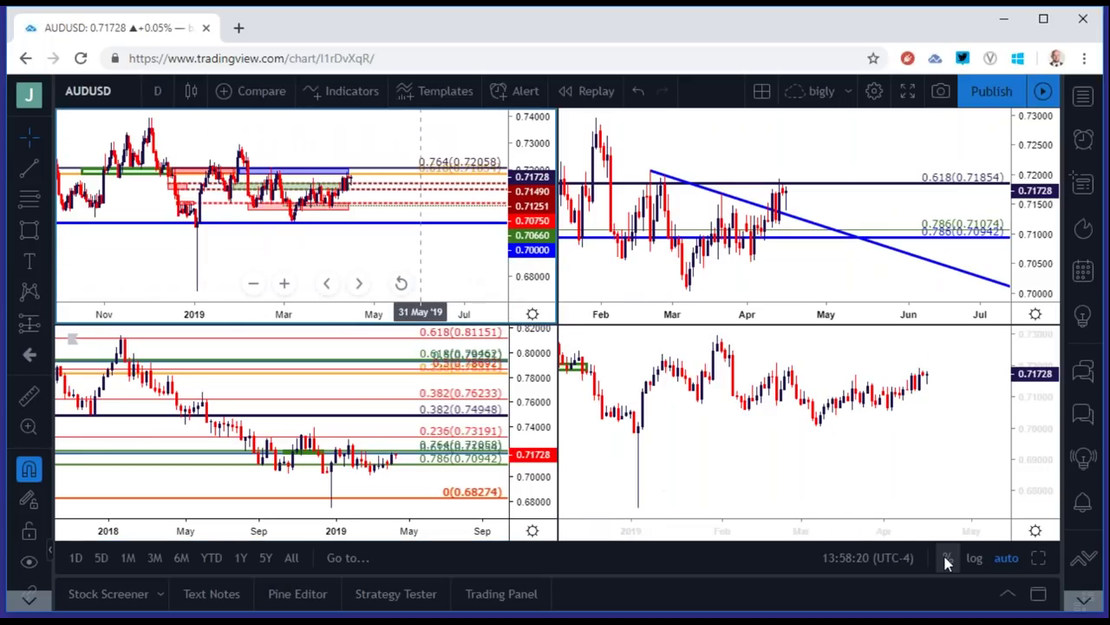
left_click(1037, 557)
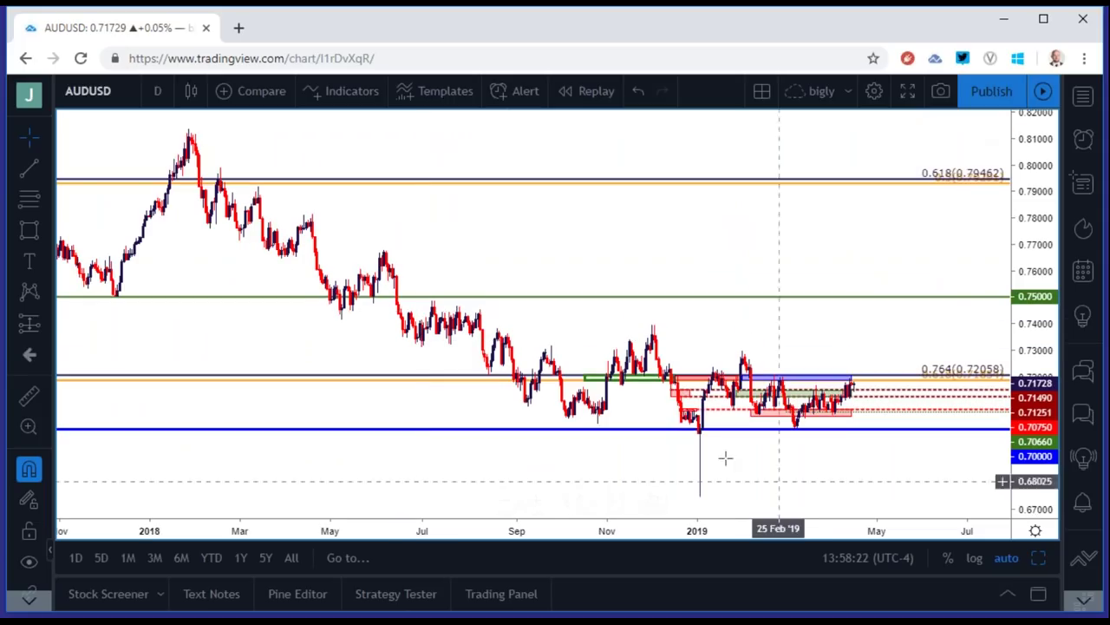
left_click(155, 91)
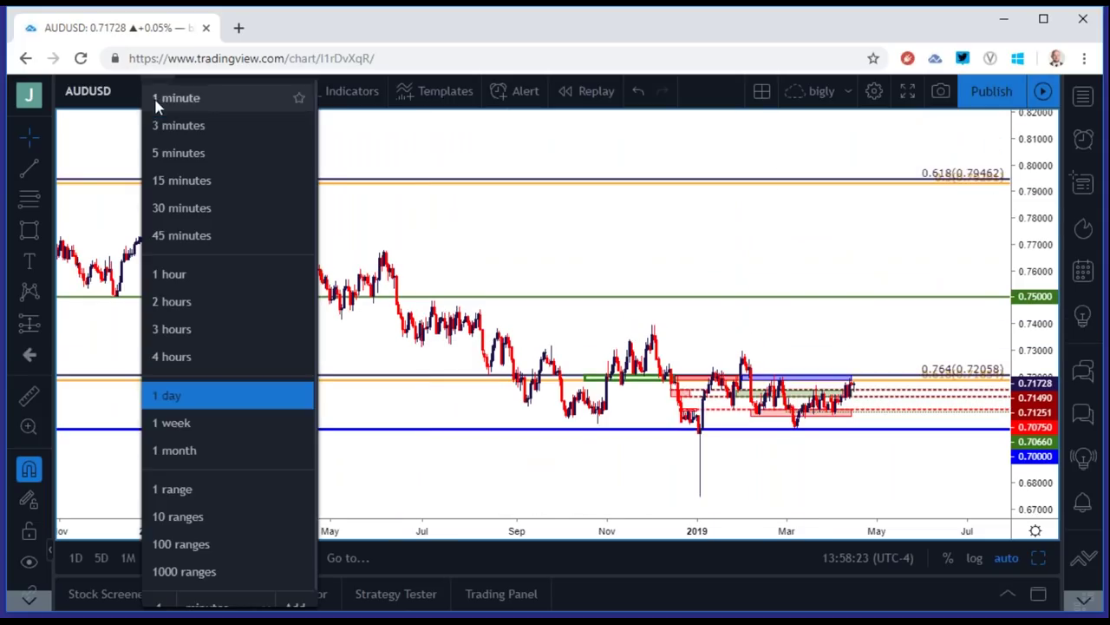
left_click(198, 439)
scroll(395, 412, "up", 5)
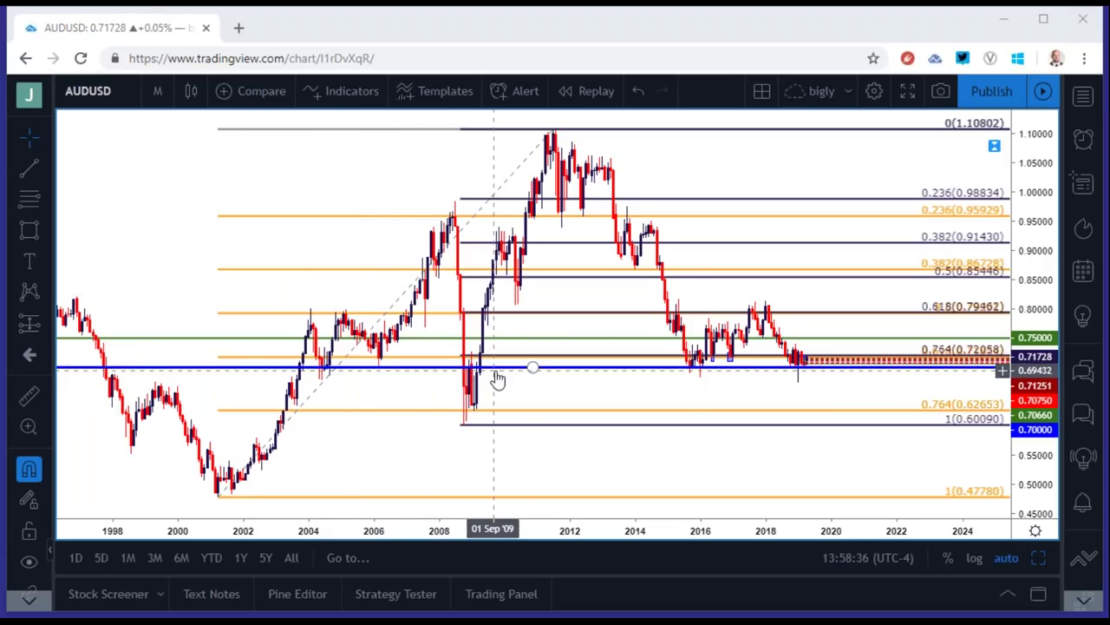
scroll(497, 379, "up", 4)
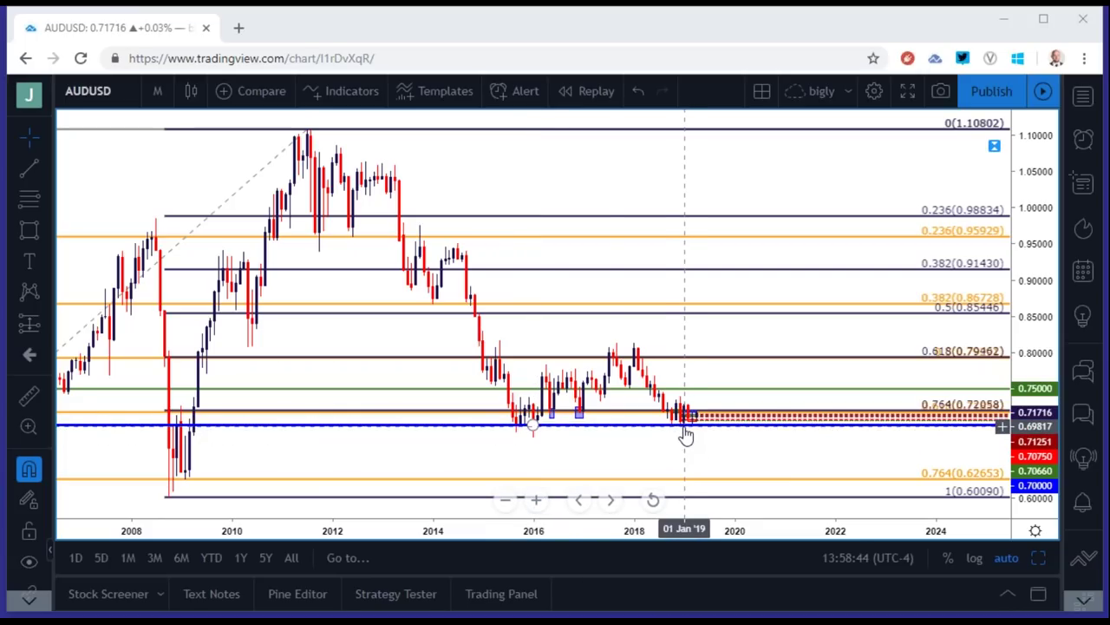
left_click(111, 94)
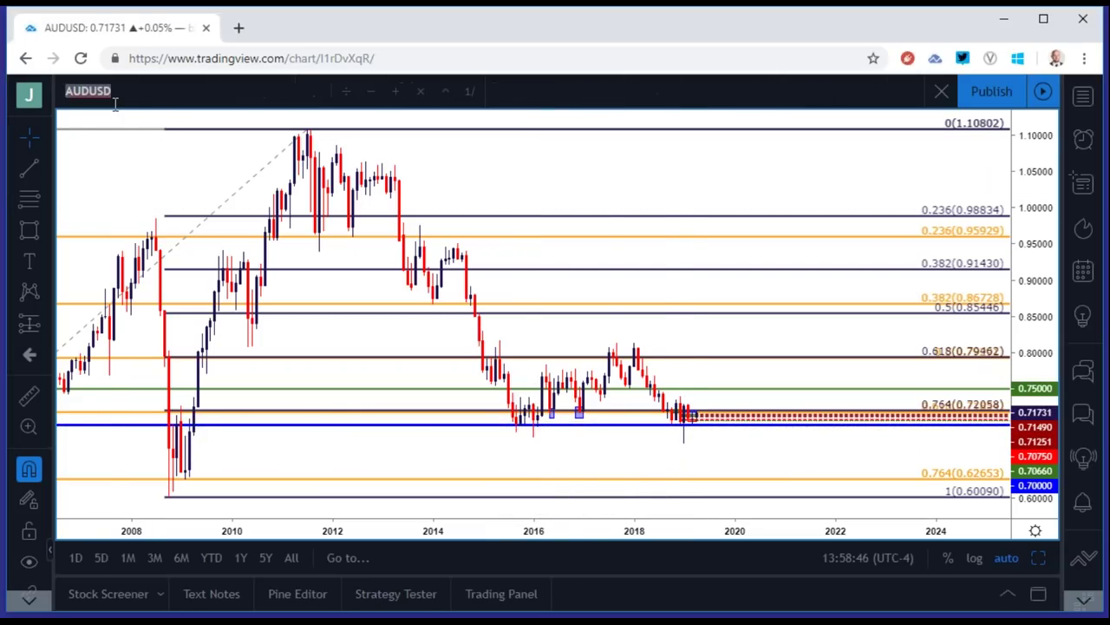
Replace AUDUSD with the USDCAD forex symbol.
type("USDA/C")
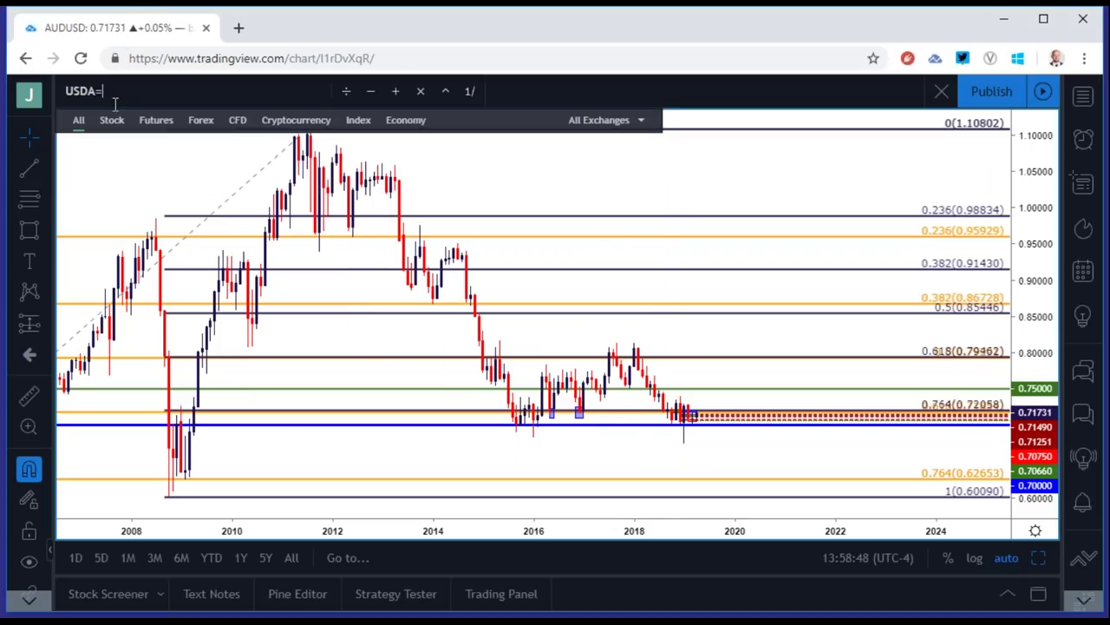
key("BackSpace")
key("BackSpace")
key("BackSpace")
type("CAD")
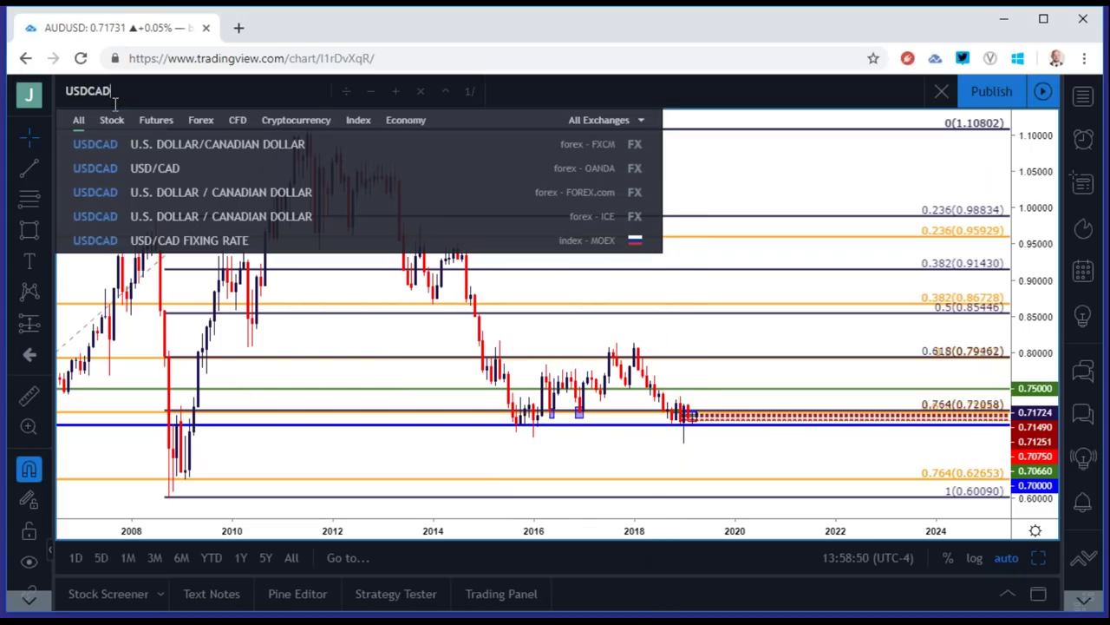
key("Down")
key("Down")
key("Return")
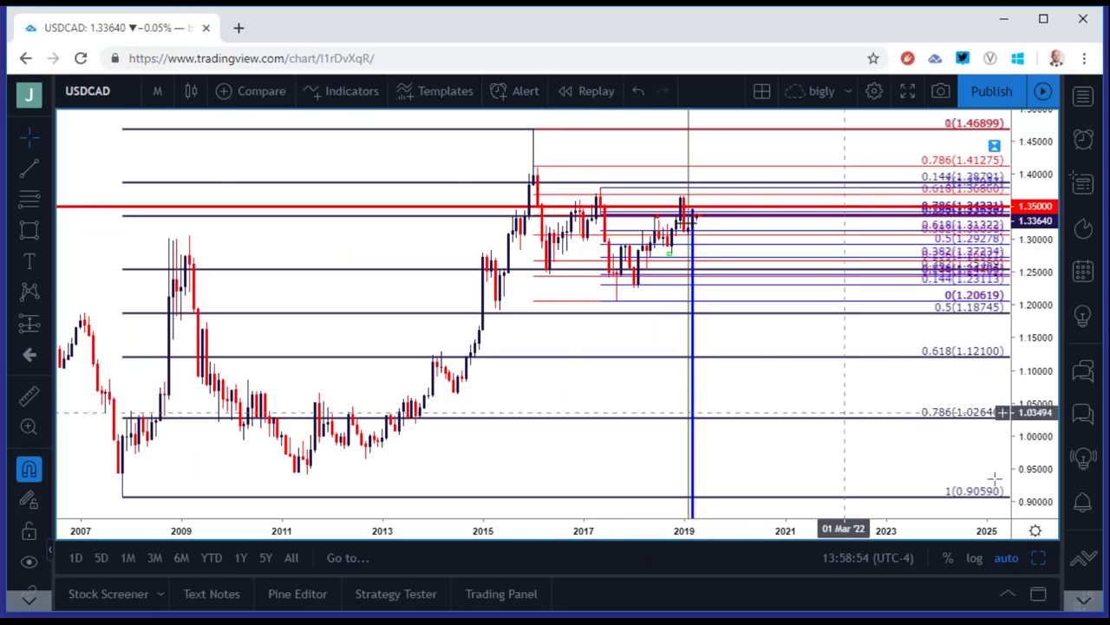
Set the maximised USDCAD chart to 1-day candles and restore the four-chart layout.
left_click(1040, 558)
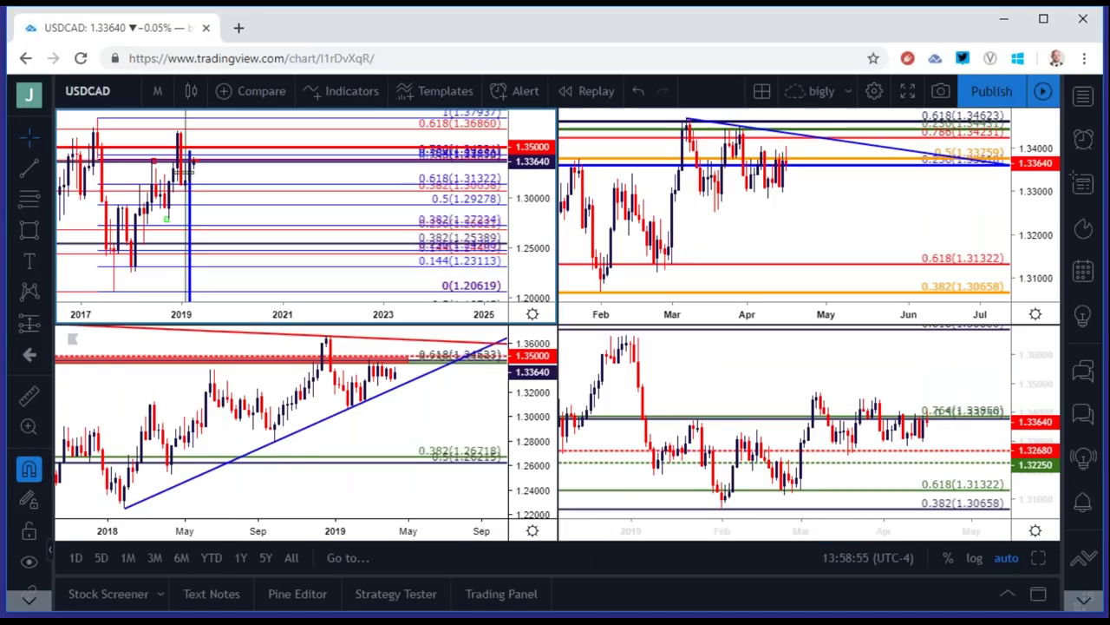
left_click(1041, 560)
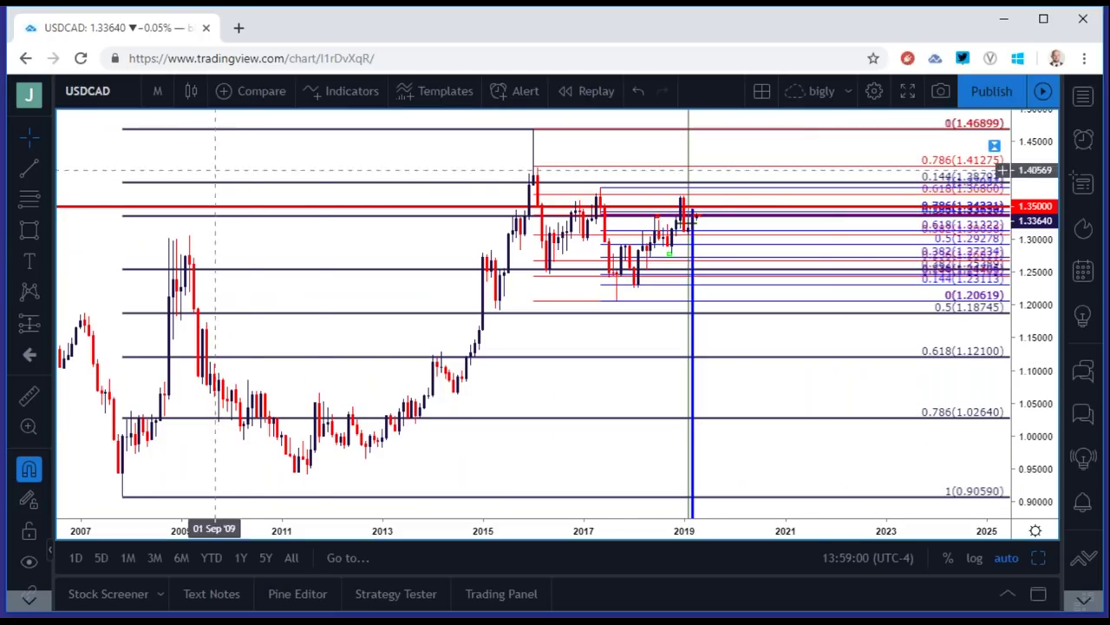
left_click(157, 97)
left_click(181, 396)
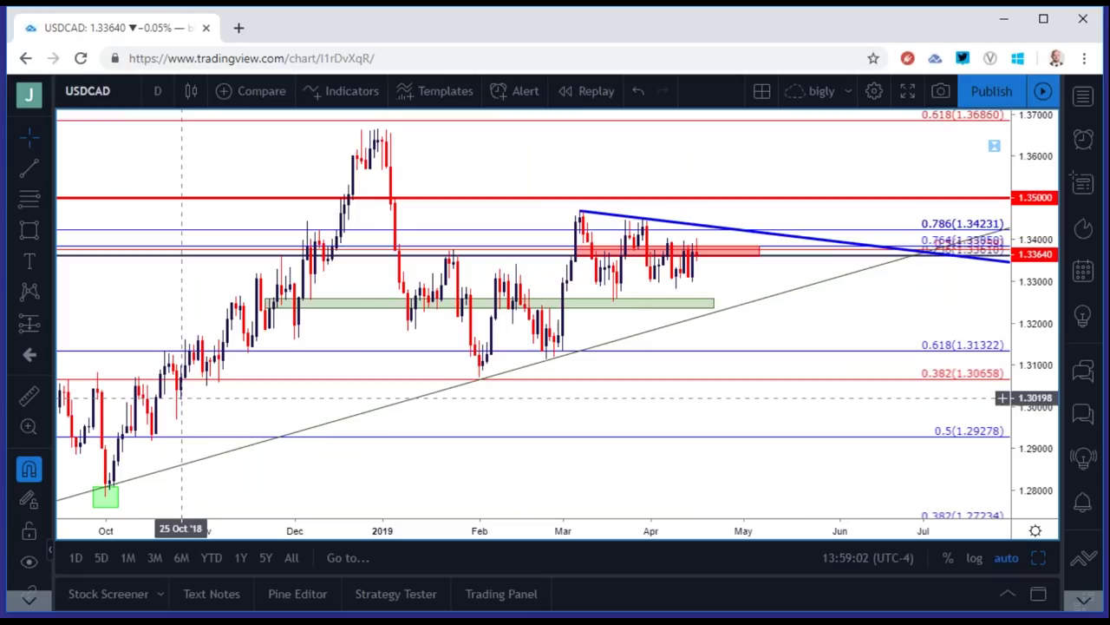
scroll(404, 360, "down", 3)
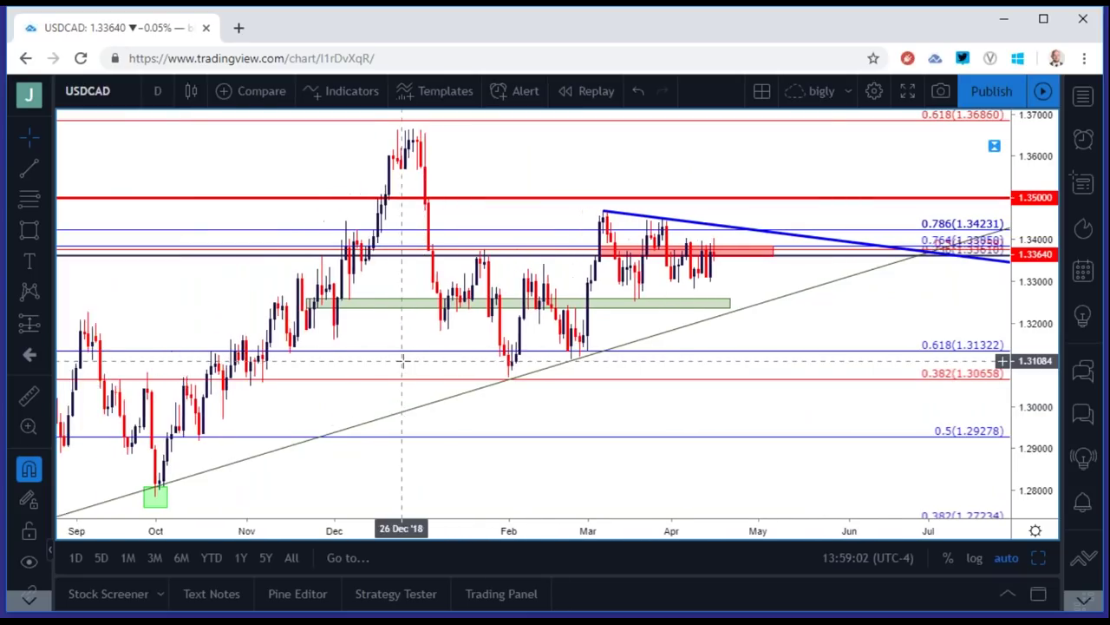
left_click(1039, 559)
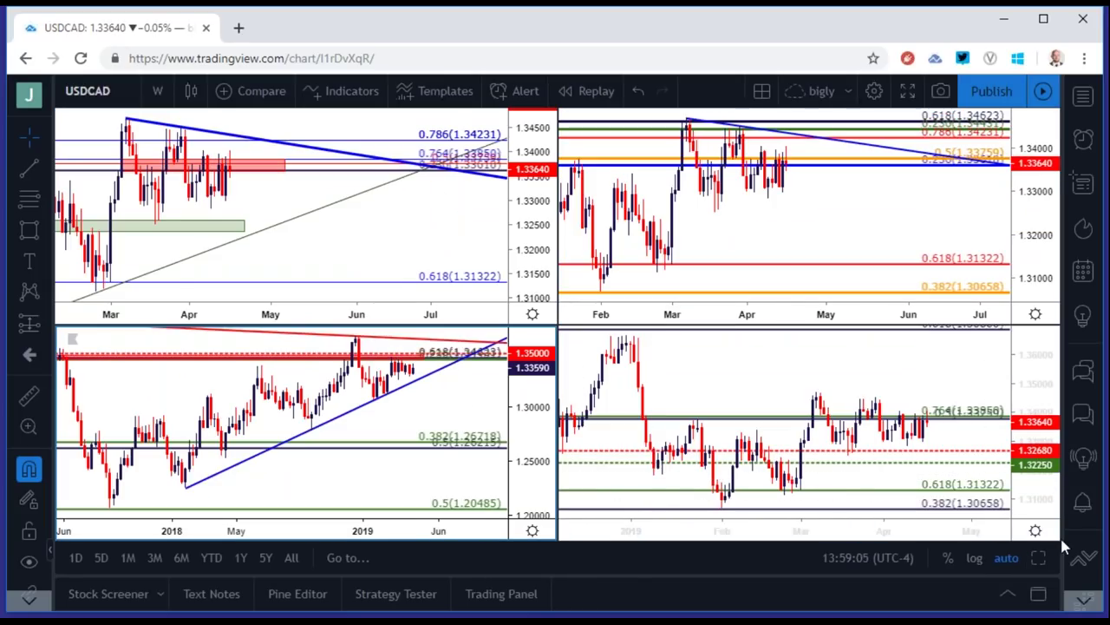
left_click(1039, 559)
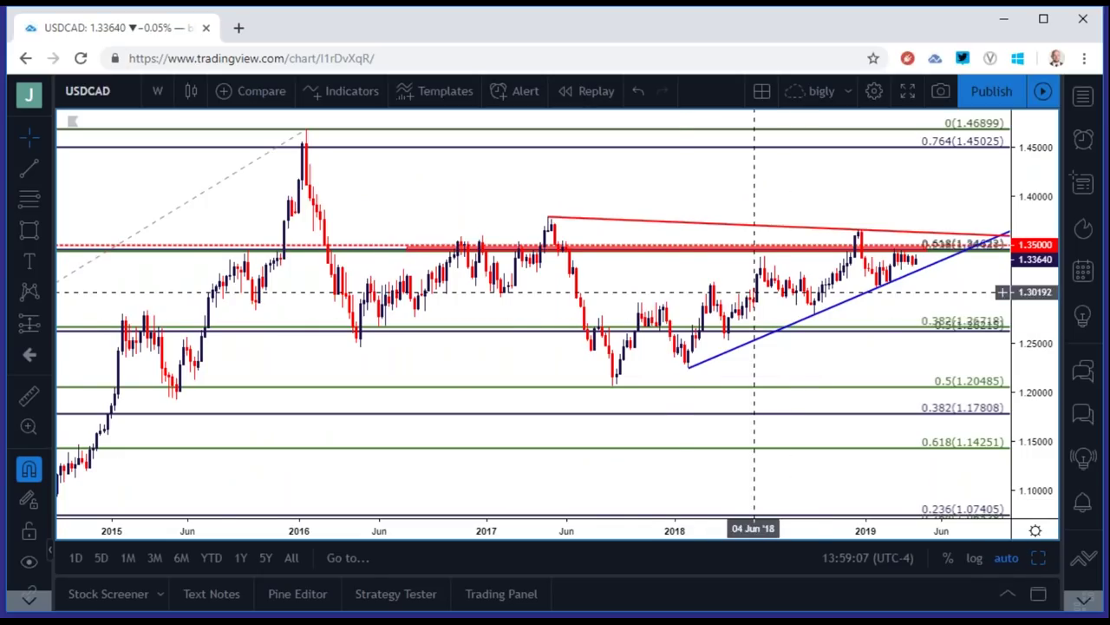
left_click_drag(521, 254, 521, 248)
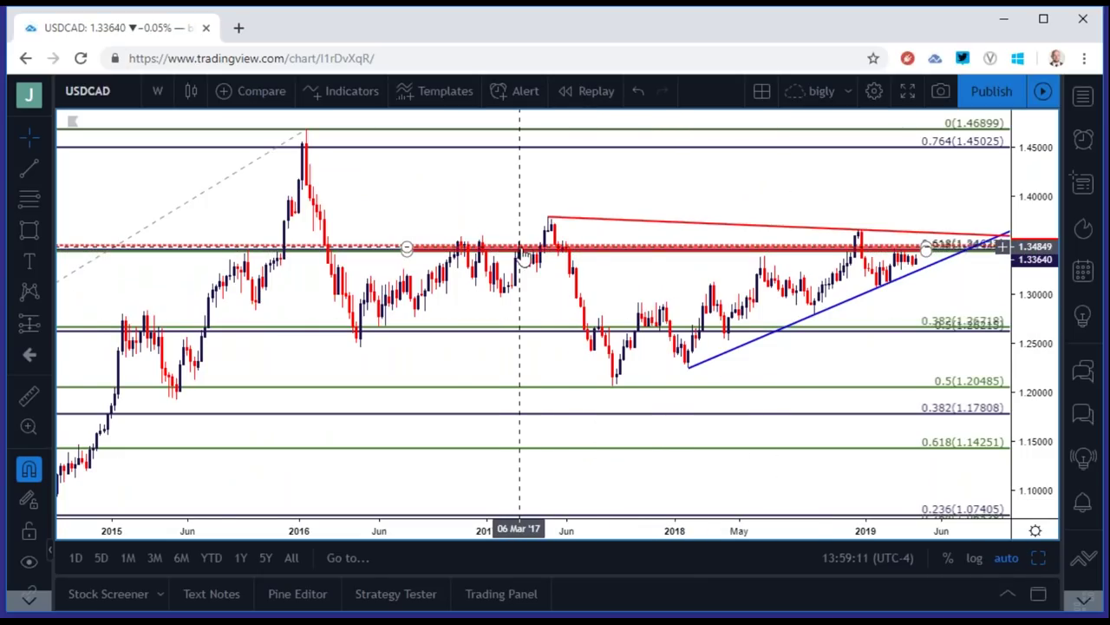
key("Escape")
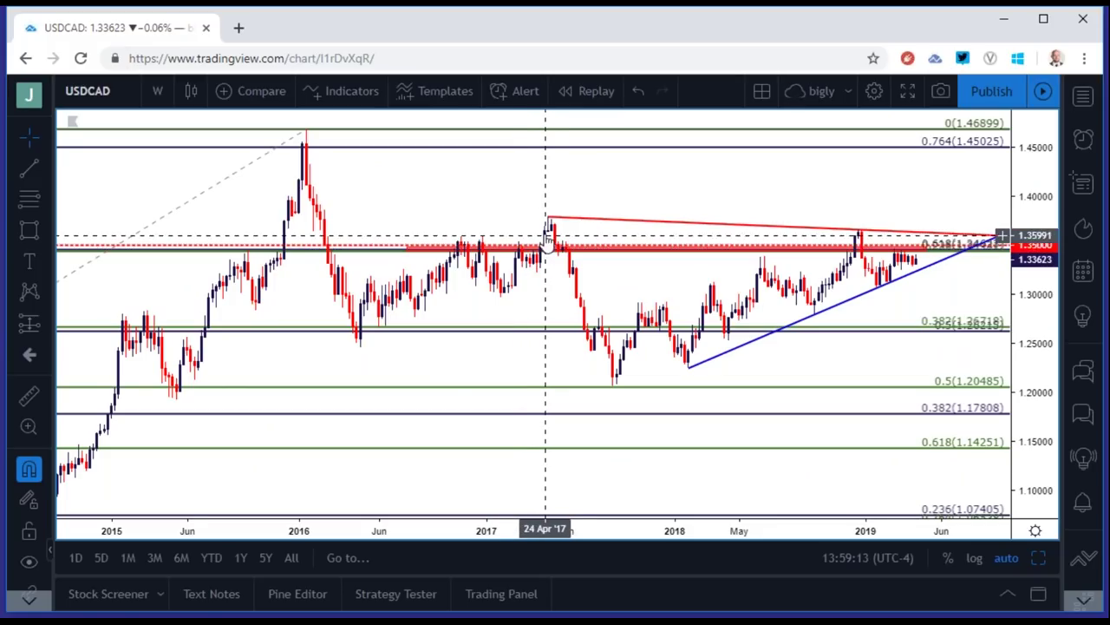
left_click_drag(564, 245, 617, 257)
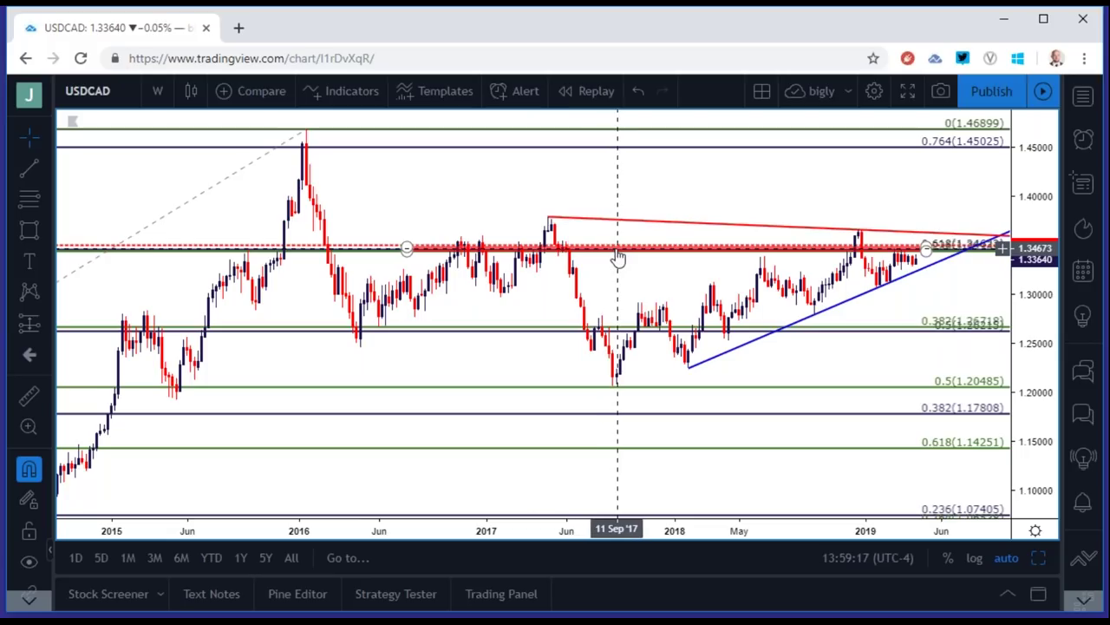
scroll(617, 258, "up", 4)
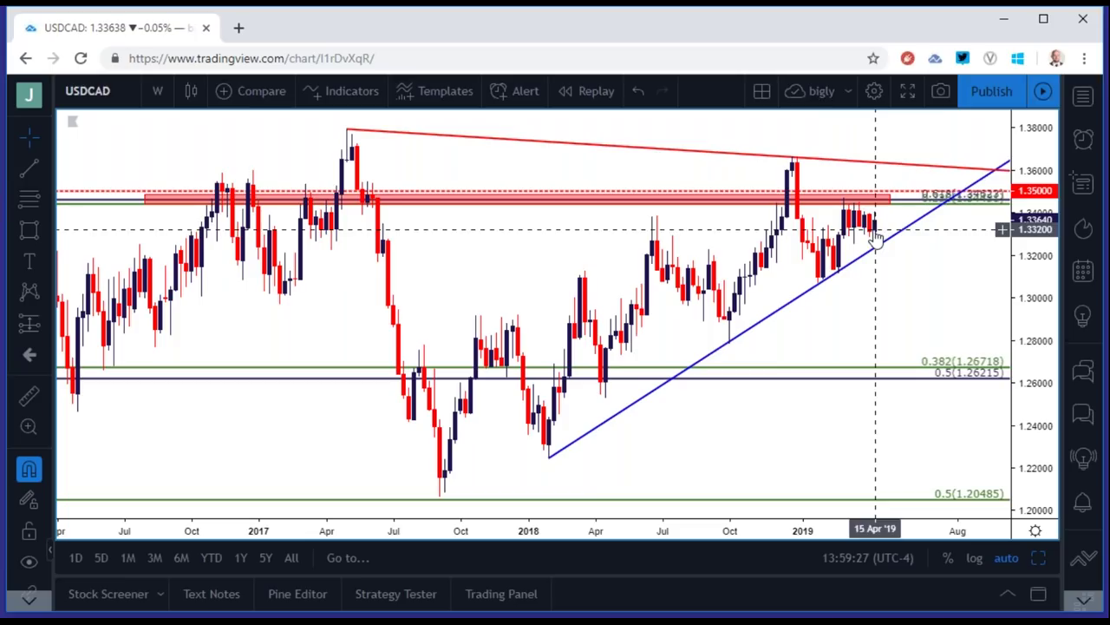
left_click(1041, 562)
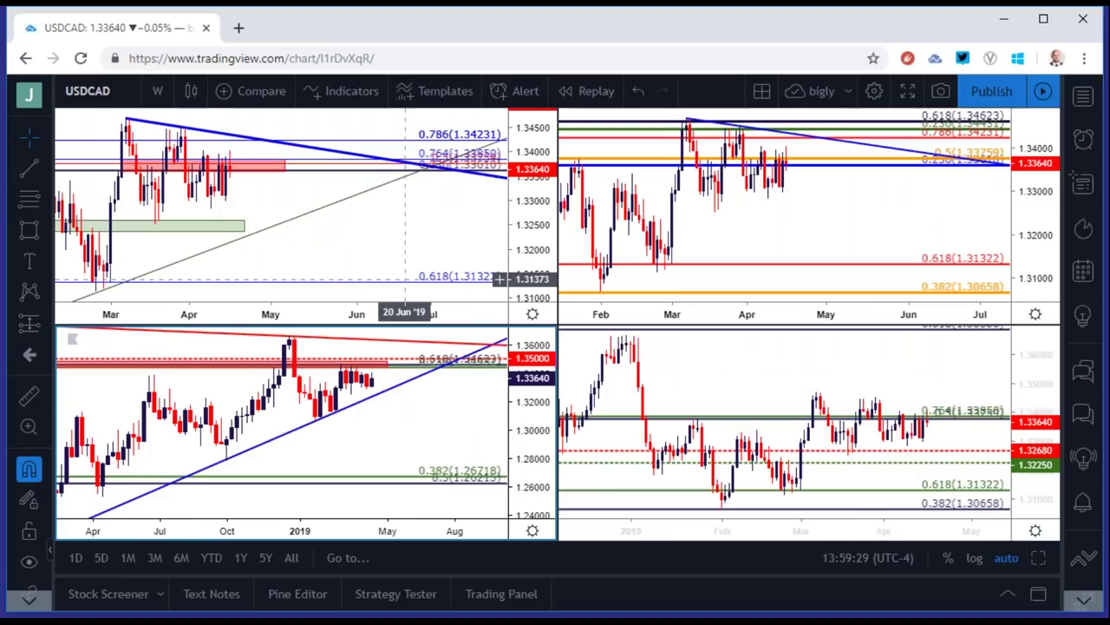
Maximise USDCAD, inspect the red 1.336 zone and blue trendline, and switch to monthly candles.
left_click(1041, 559)
left_click(725, 256)
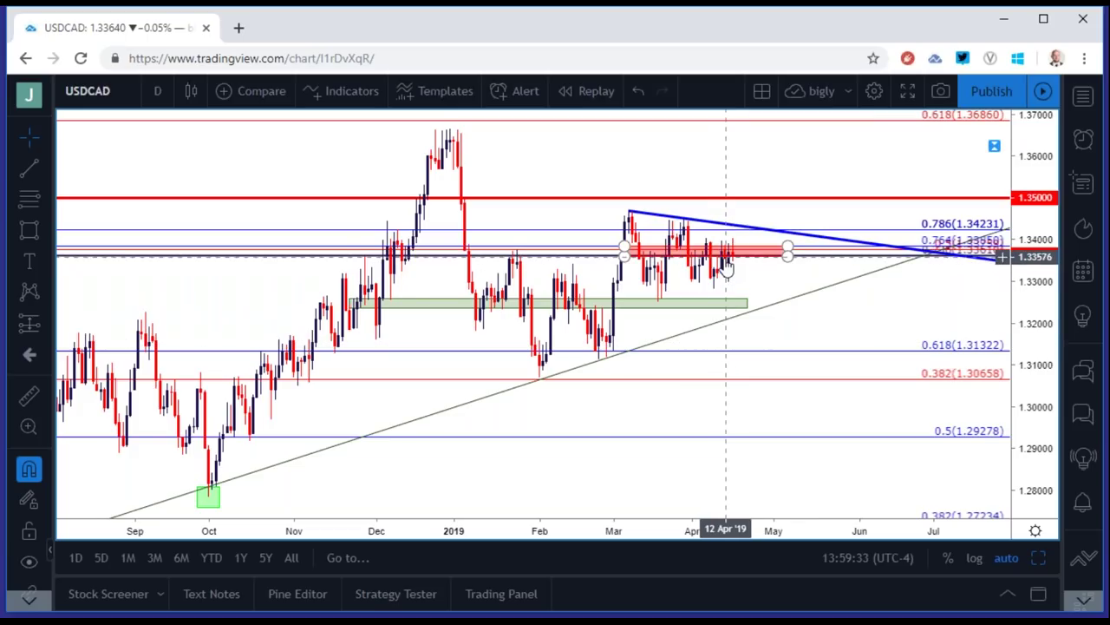
left_click(719, 223)
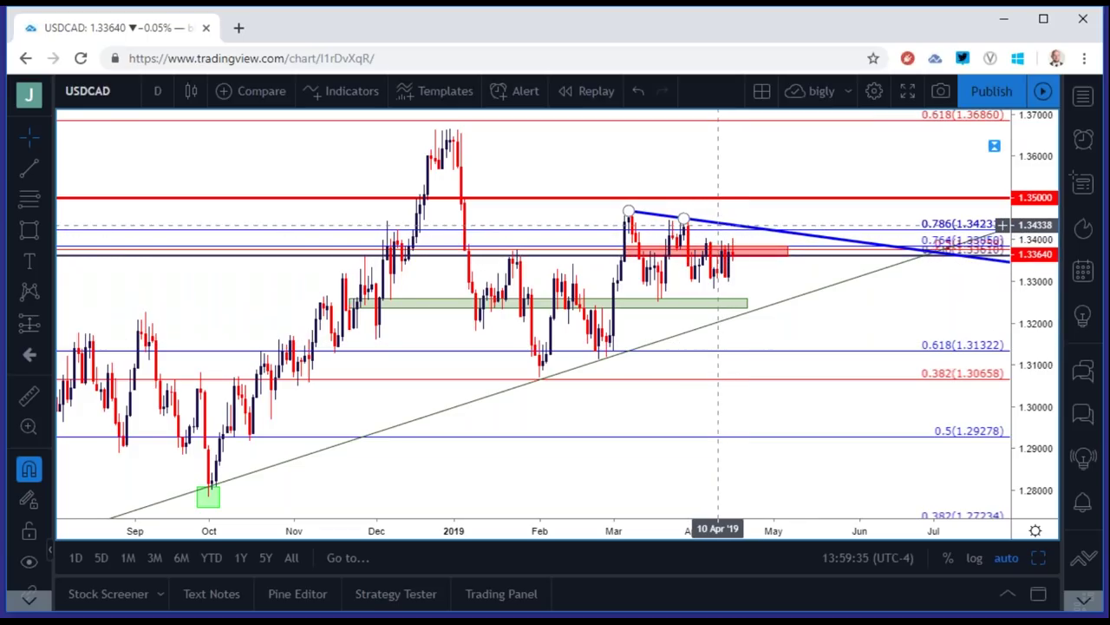
left_click(715, 212)
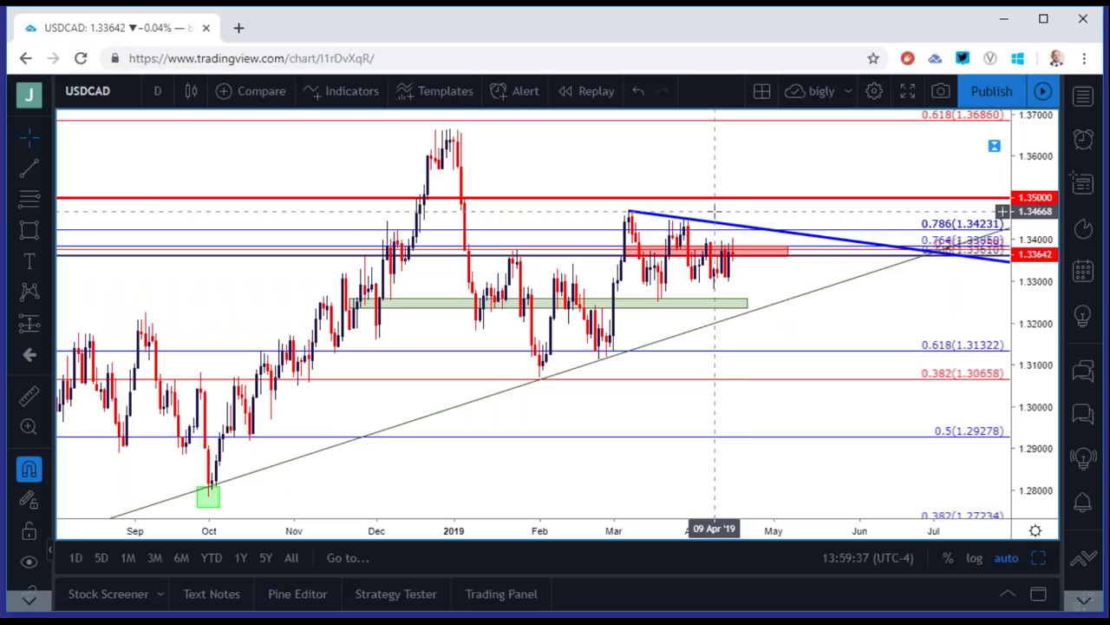
left_click(733, 256)
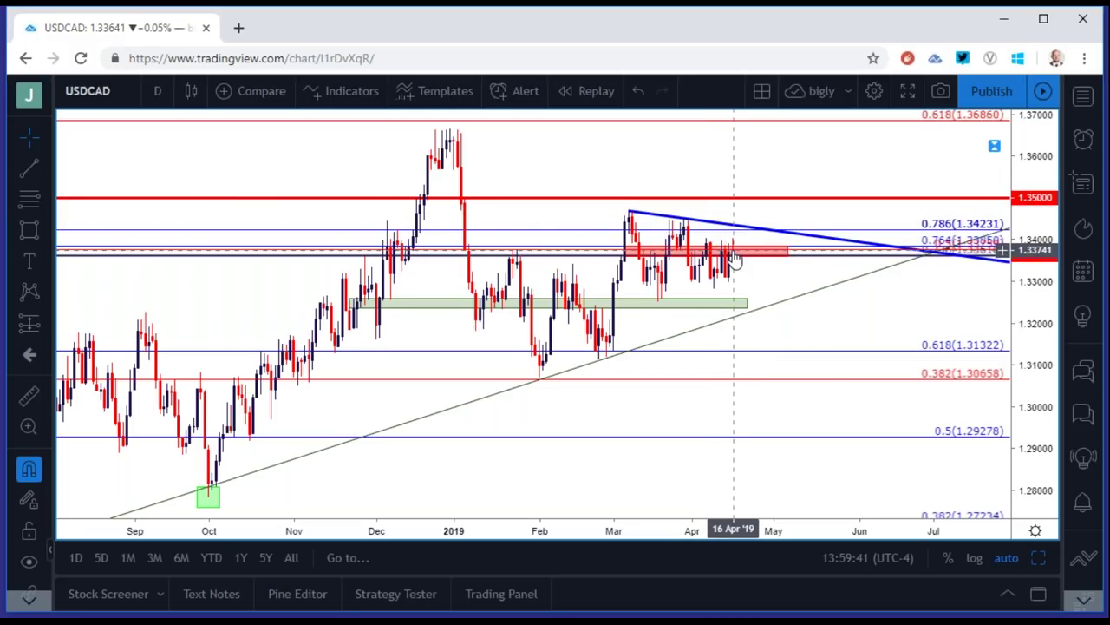
left_click(159, 92)
left_click(229, 448)
Zoom the monthly USDCAD chart near 1.33641 and bring up the Fibonacci/Gann drawing tools.
scroll(354, 440, "down", 4)
scroll(354, 441, "up", 2)
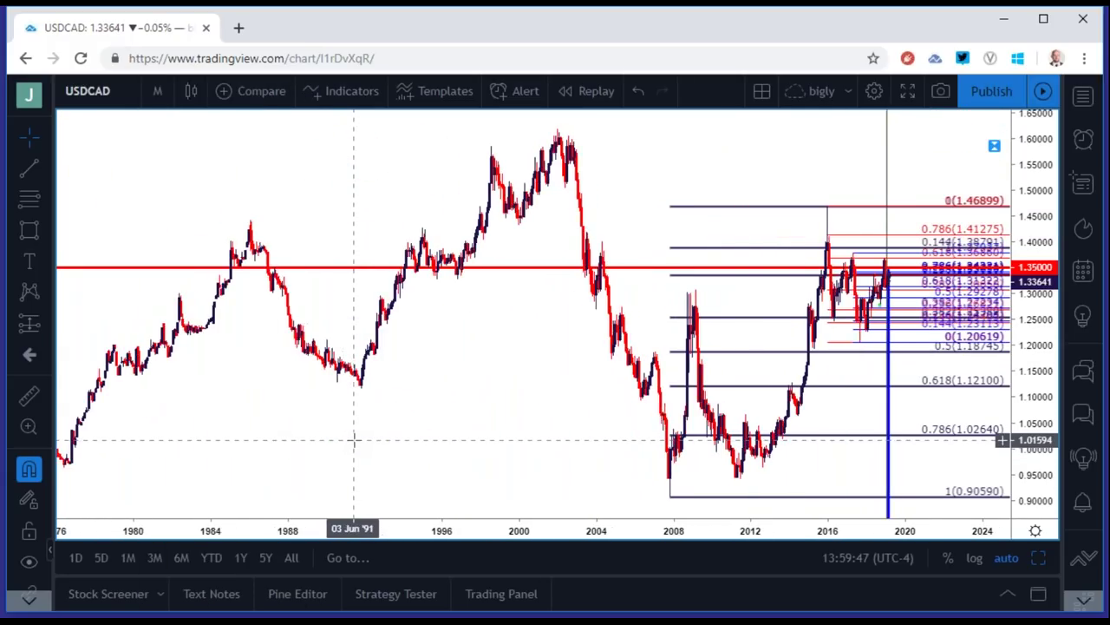
scroll(354, 440, "up", 5)
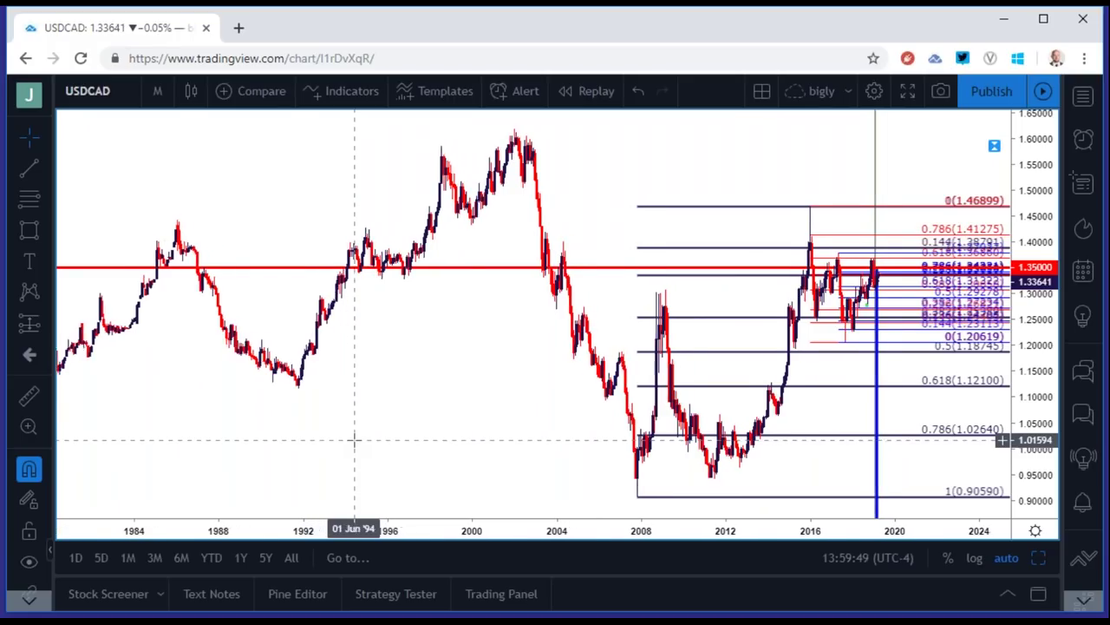
scroll(354, 441, "up", 1)
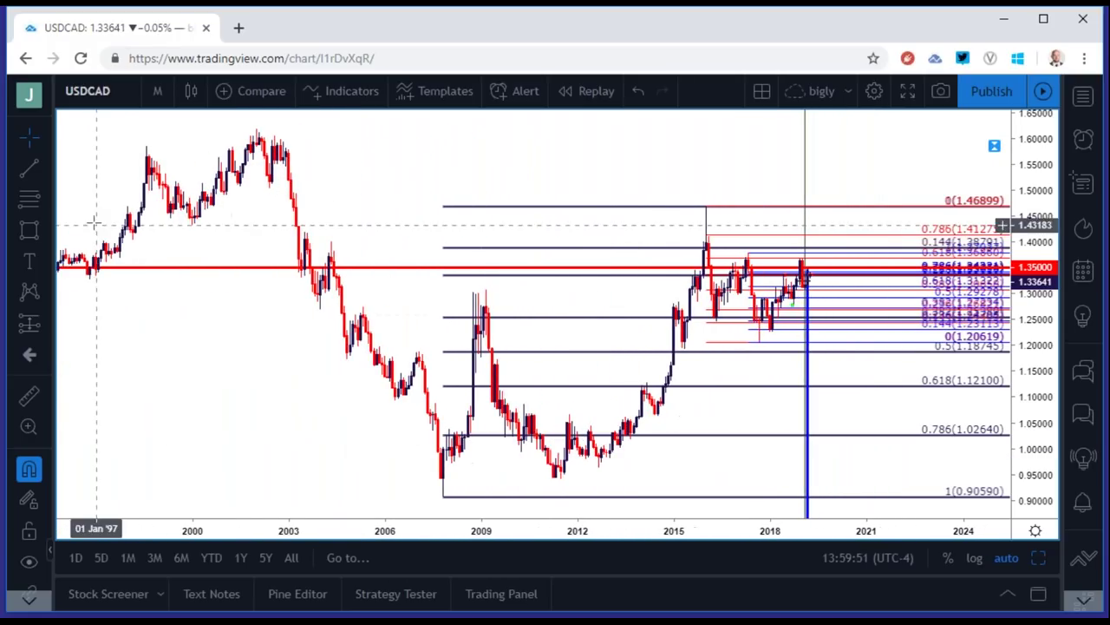
left_click(49, 199)
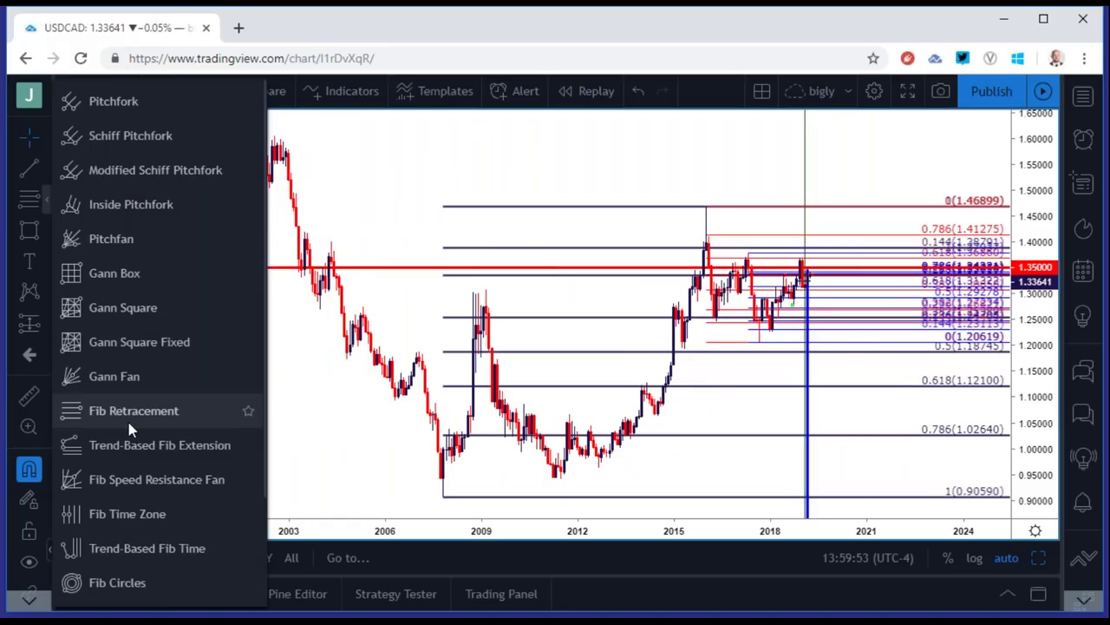
Draw a Fib retracement from the 1.61840 2002 high to the 0.90590 2007 low, with thicker red levels.
left_click(129, 424)
left_click(257, 129)
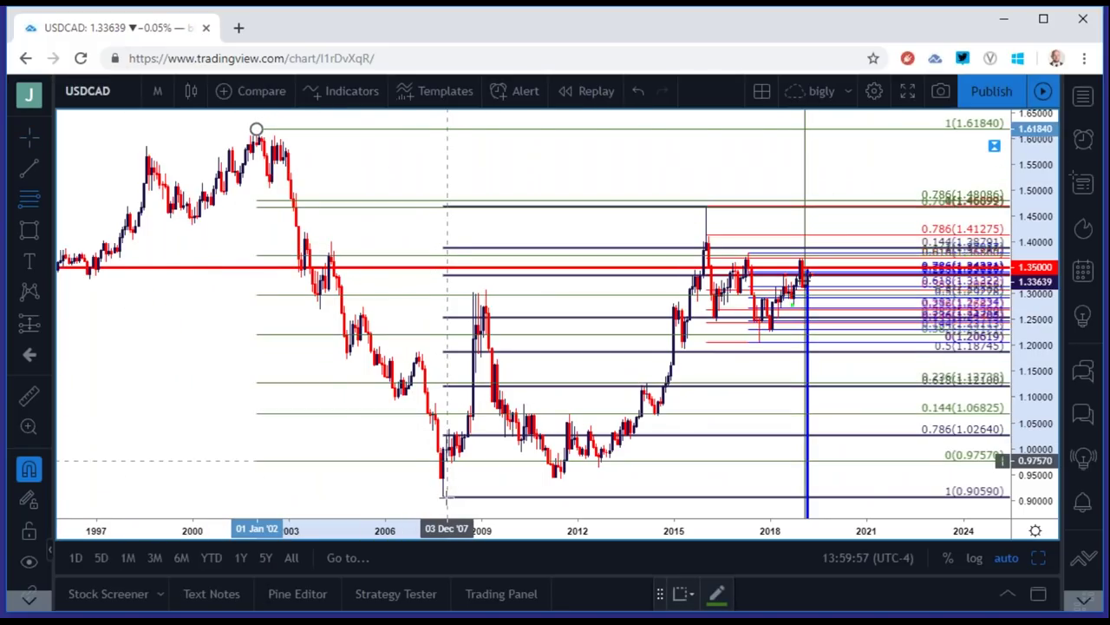
left_click(442, 497)
double_click(420, 497)
left_click(529, 188)
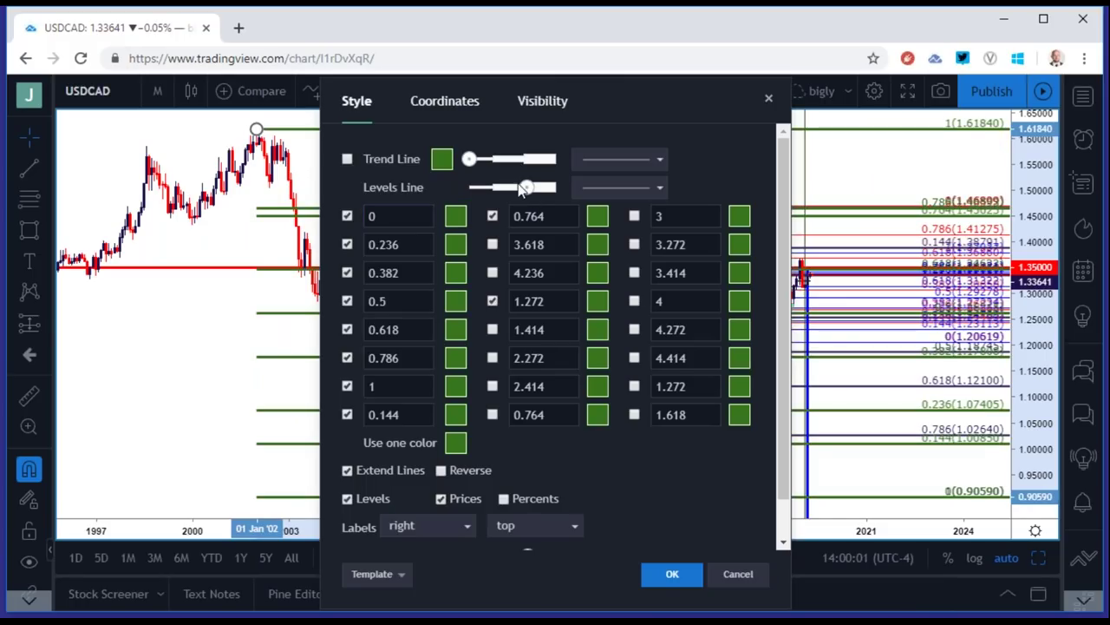
left_click(456, 444)
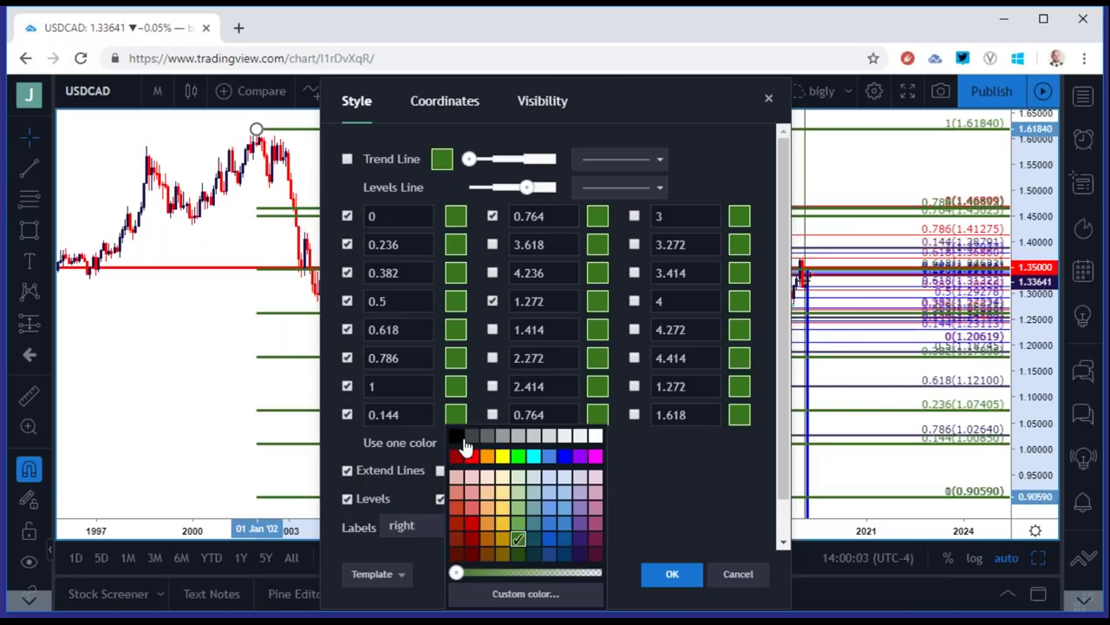
left_click(471, 457)
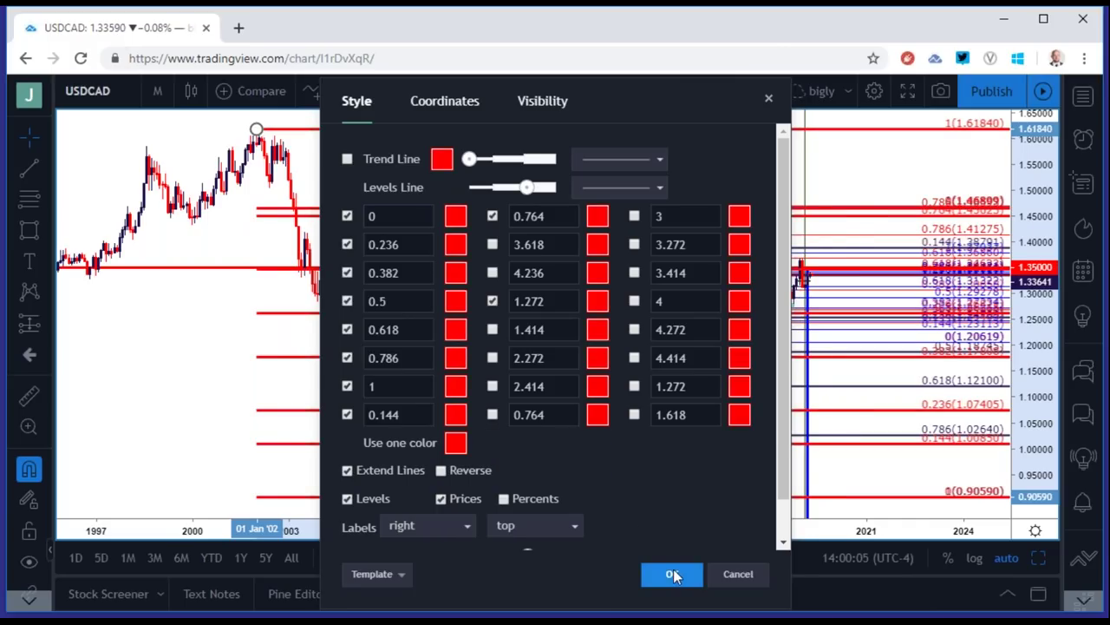
left_click(673, 575)
Select the red Fib retracement, zoom in, and choose the Fib Retracement tool again.
left_click(1002, 268)
scroll(742, 268, "up", 3)
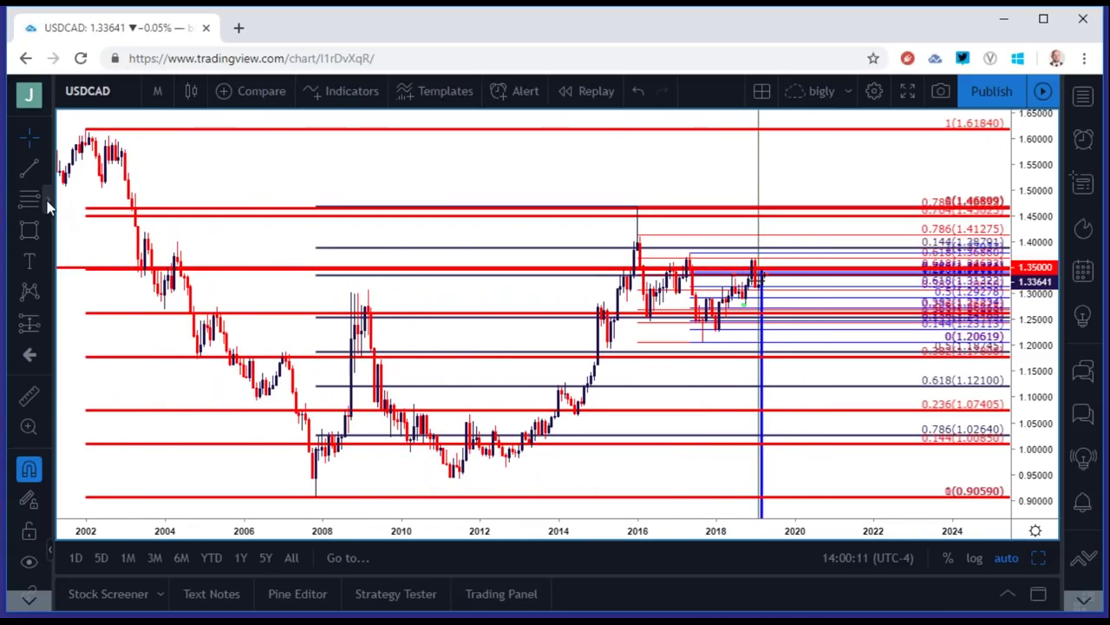
left_click(49, 206)
left_click(124, 408)
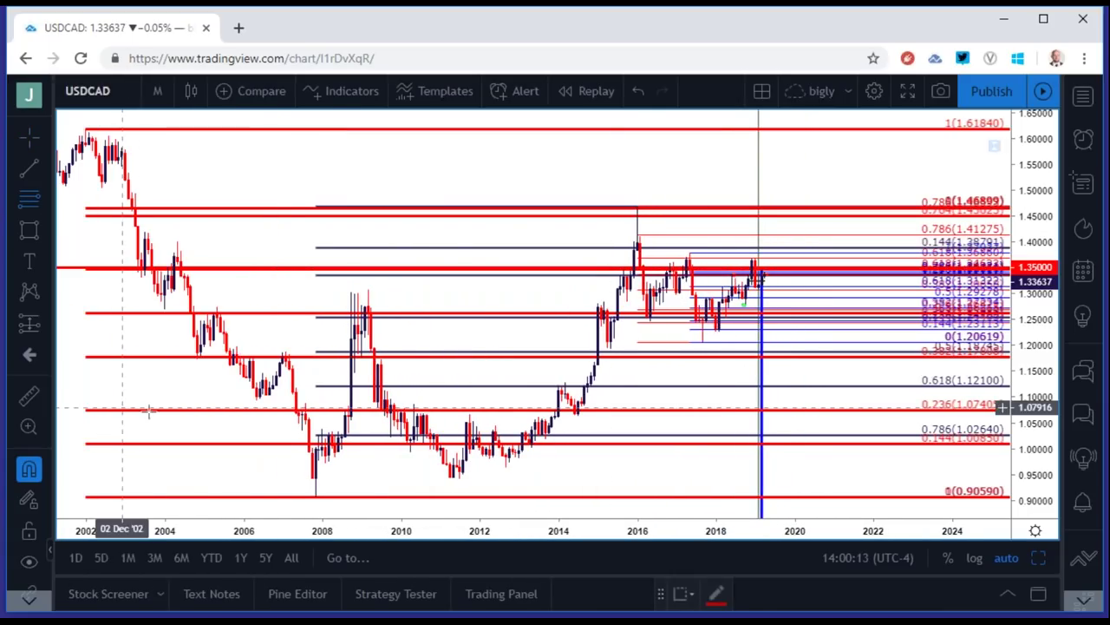
Draw a Fib retracement from the 0.94070 2011 low to the 1.46899 2016 high, with all levels green.
left_click(460, 477)
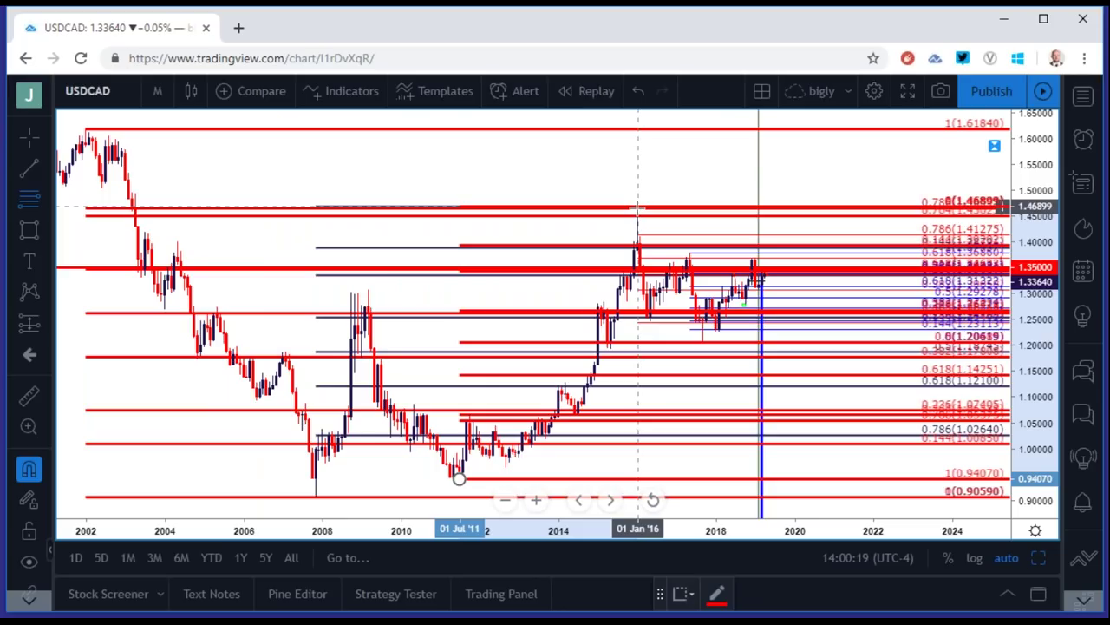
left_click(638, 208)
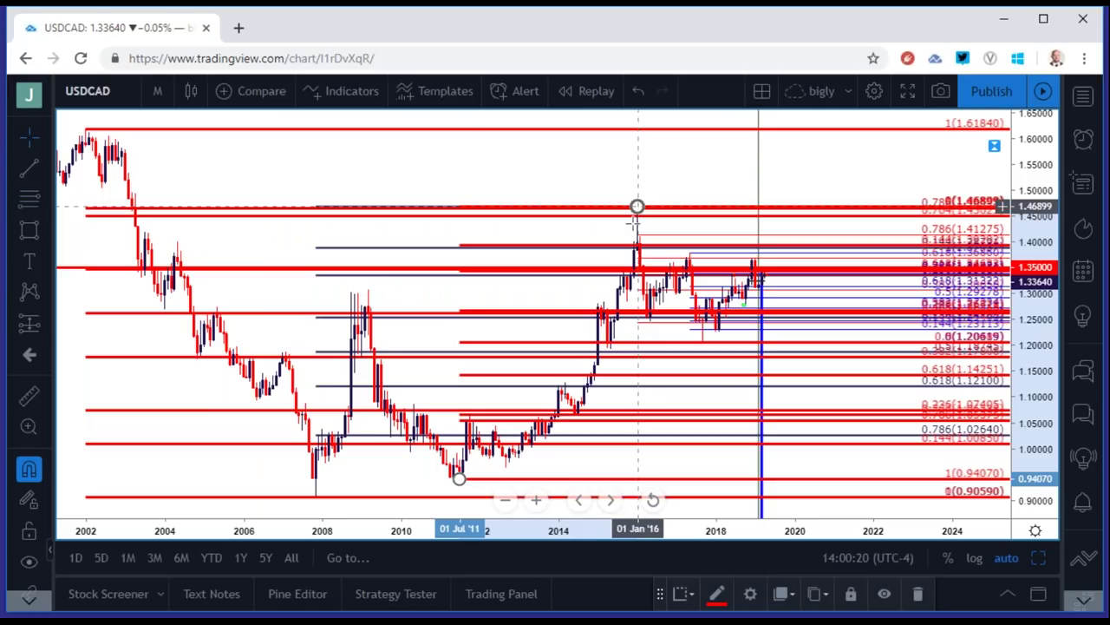
double_click(615, 245)
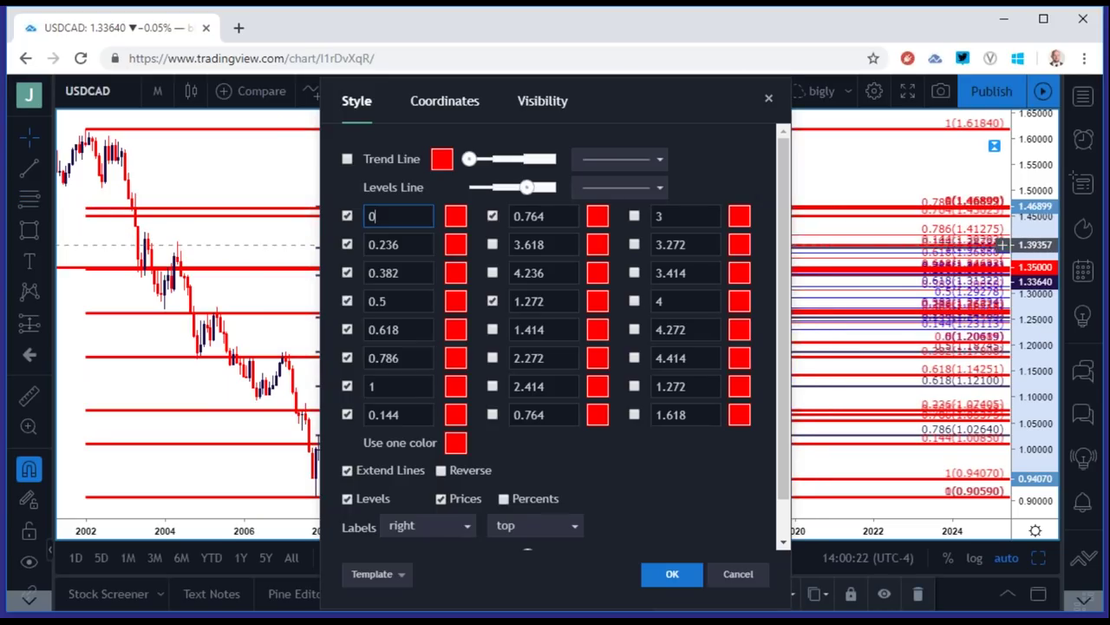
left_click(453, 443)
left_click(518, 457)
left_click(672, 573)
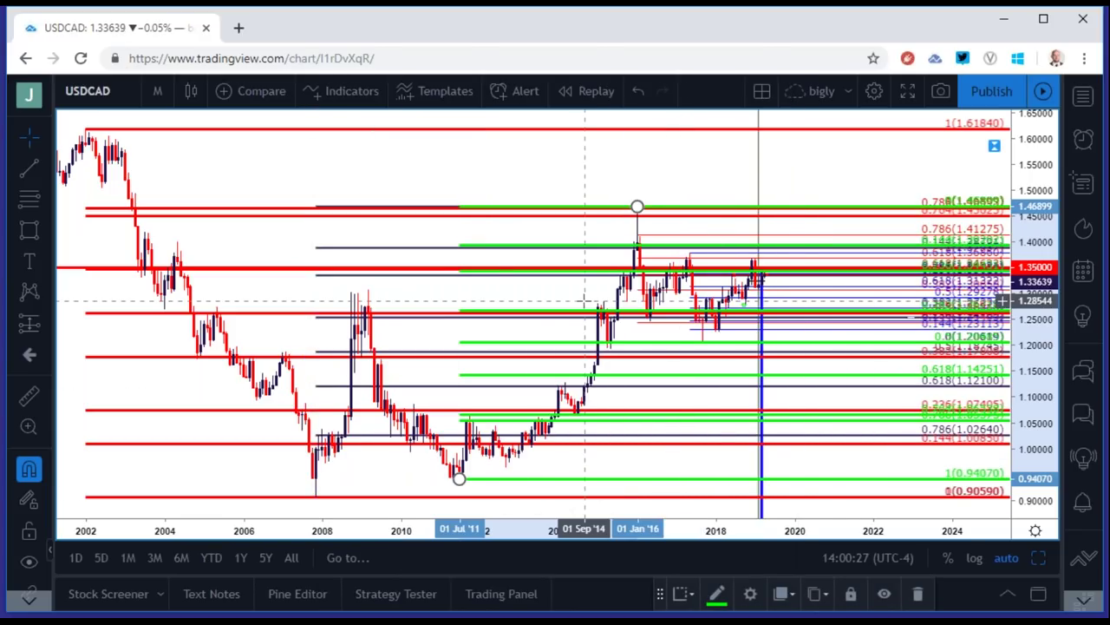
left_click(159, 90)
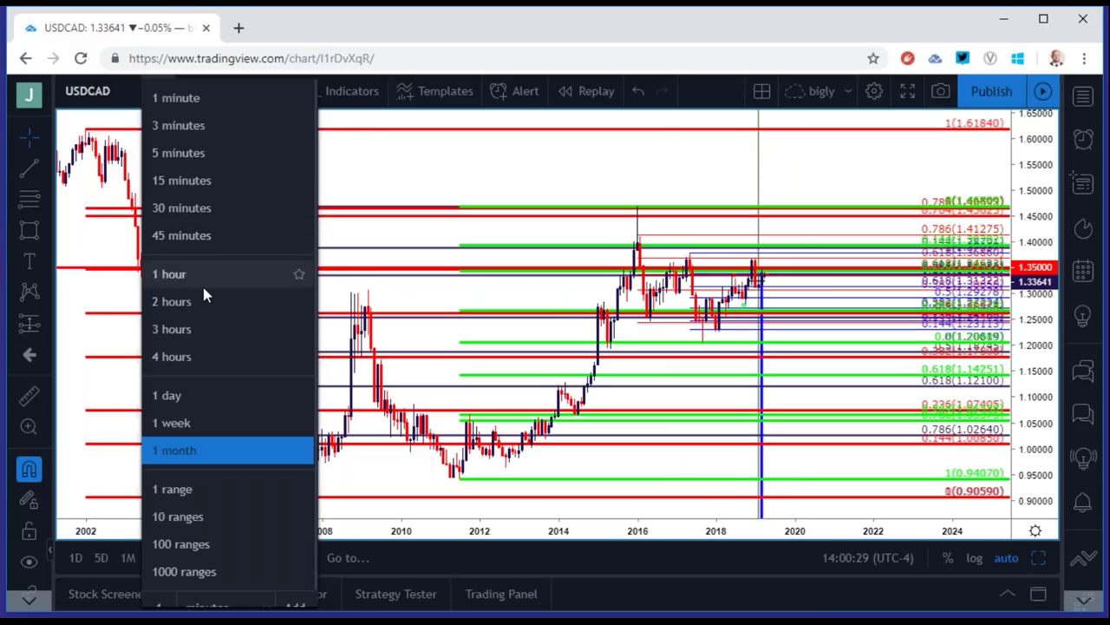
Show USDCAD on 4-hour candles and zoom out to earlier months.
left_click(199, 356)
left_click_drag(192, 312, 408, 312)
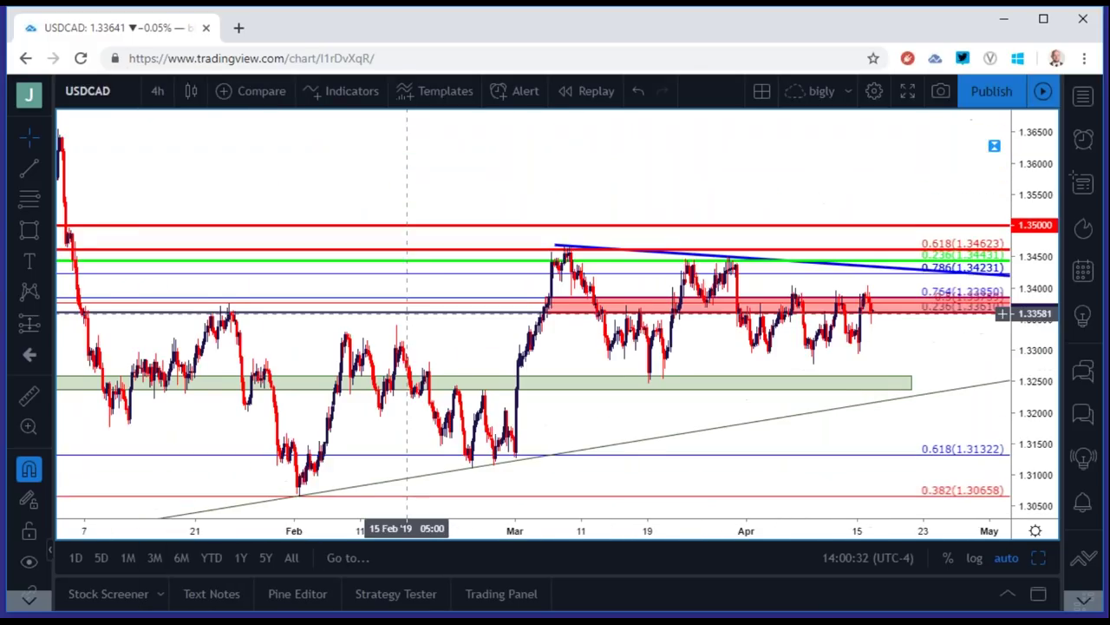
scroll(407, 312, "down", 2)
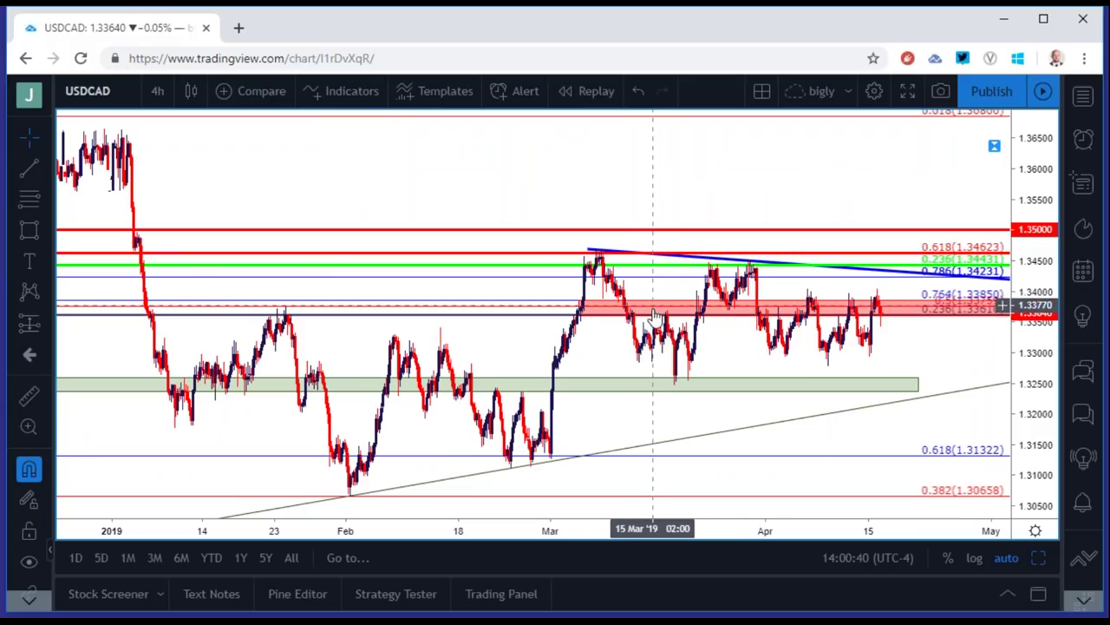
scroll(657, 274, "down", 2)
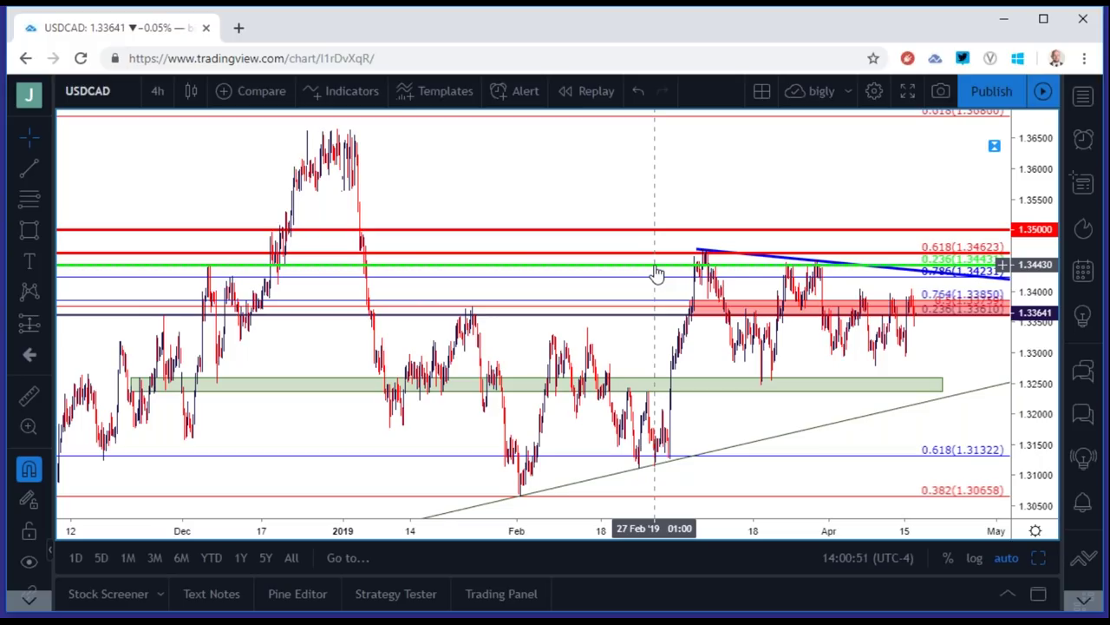
left_click(108, 92)
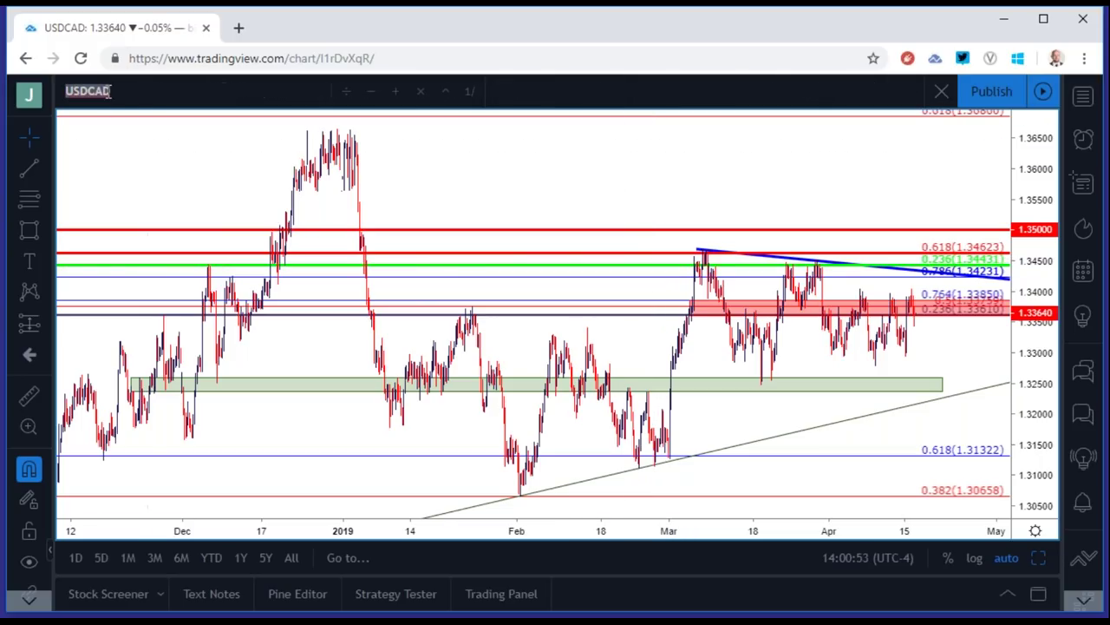
Load USOIL, zoom in, and briefly select the green zone near the 62.84 level.
type("USOIL")
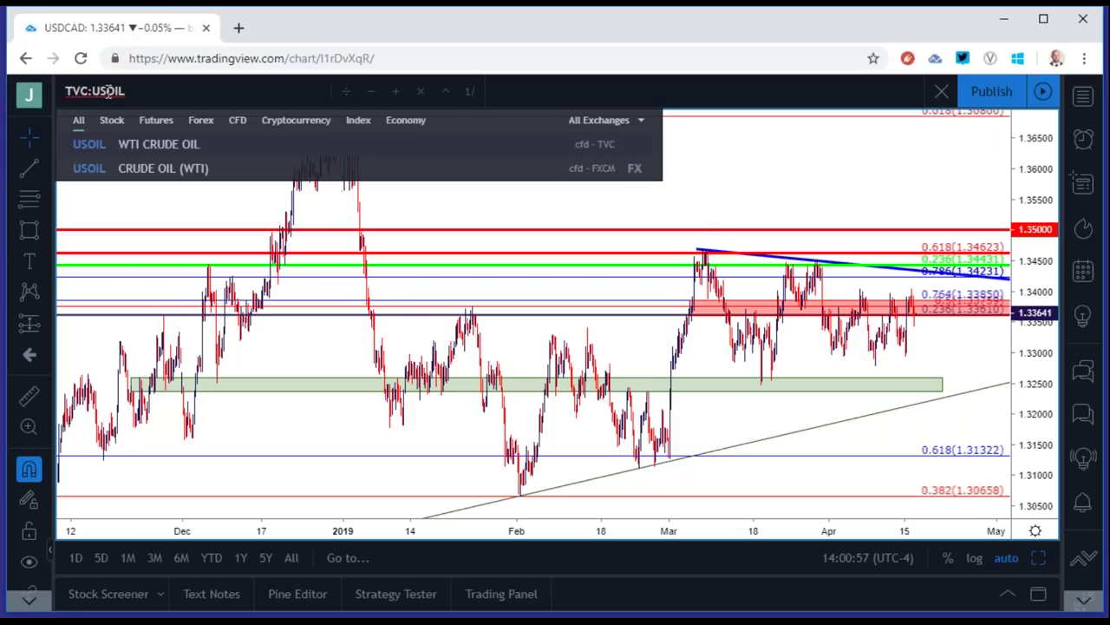
key("Return")
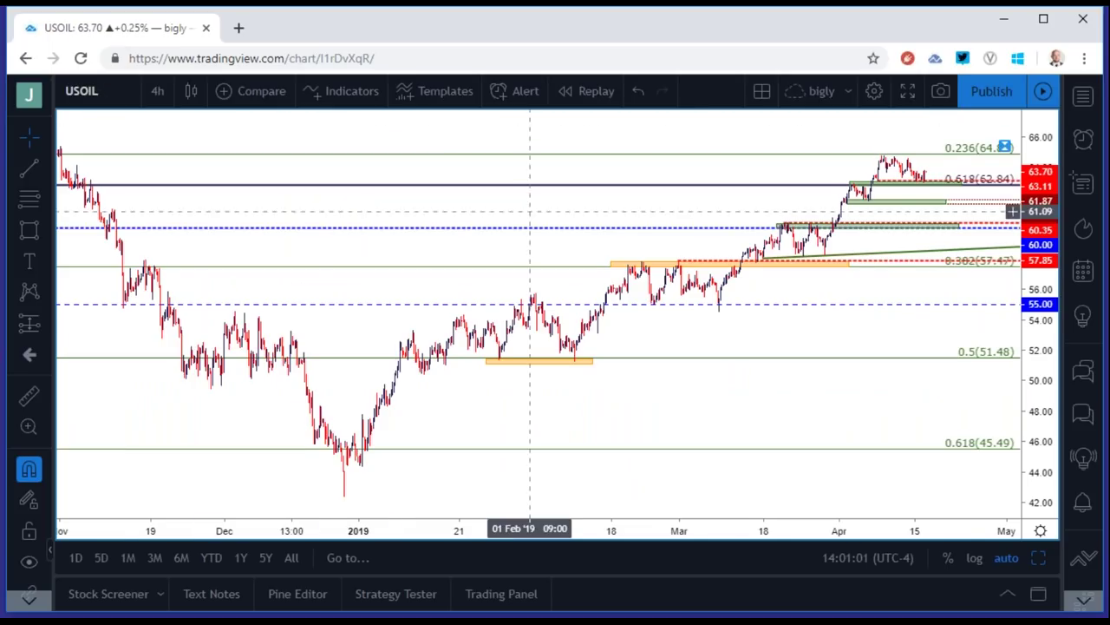
scroll(531, 211, "up", 4)
scroll(531, 211, "up", 4)
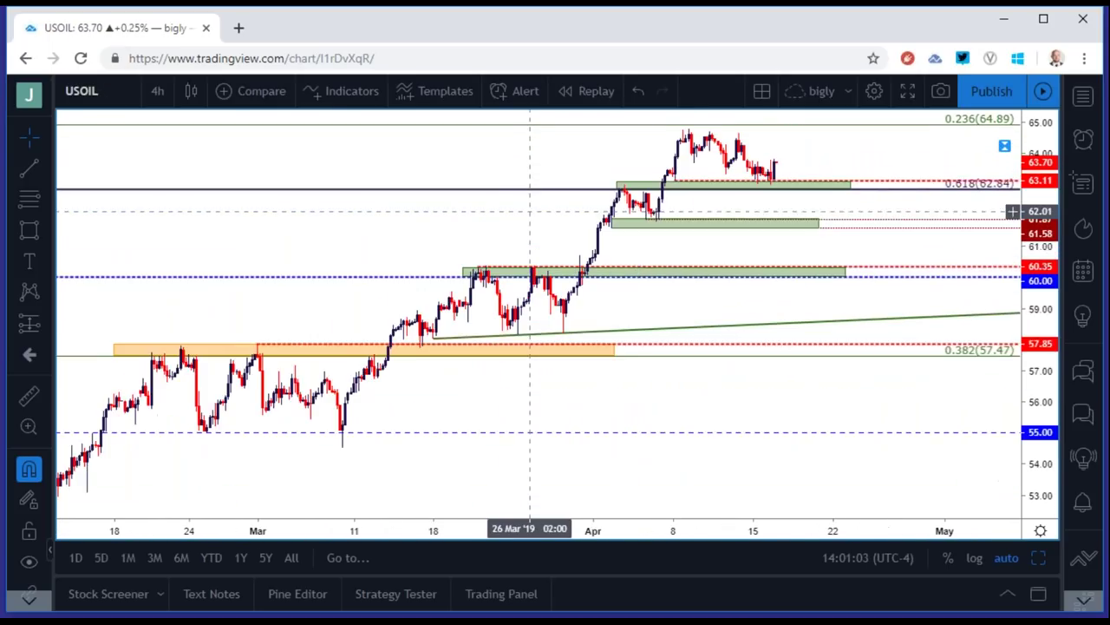
left_click(578, 197)
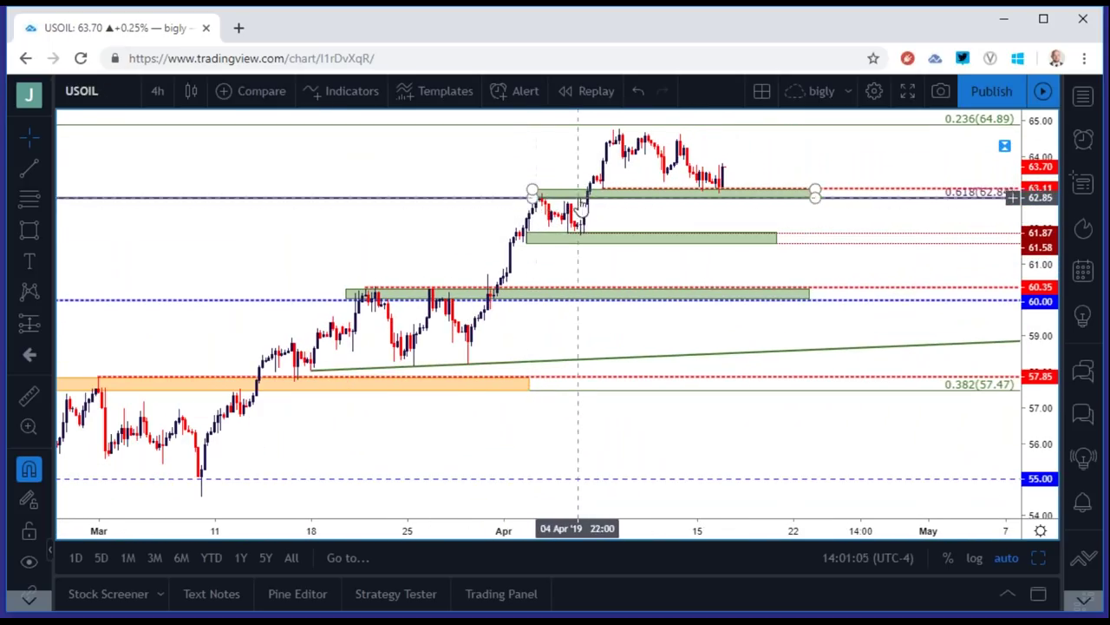
left_click(594, 184)
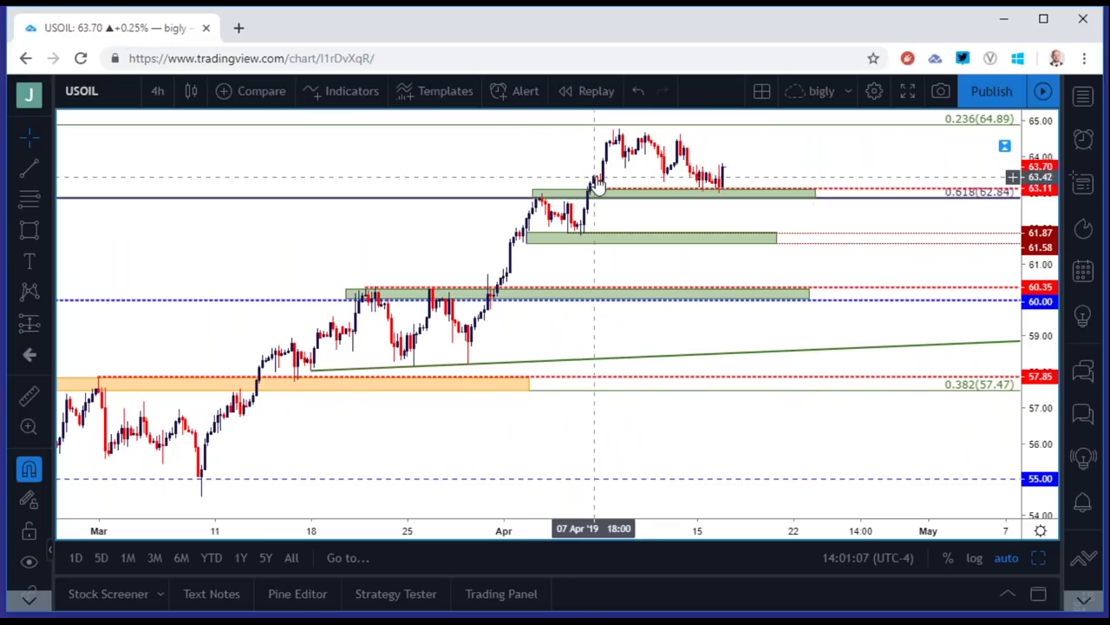